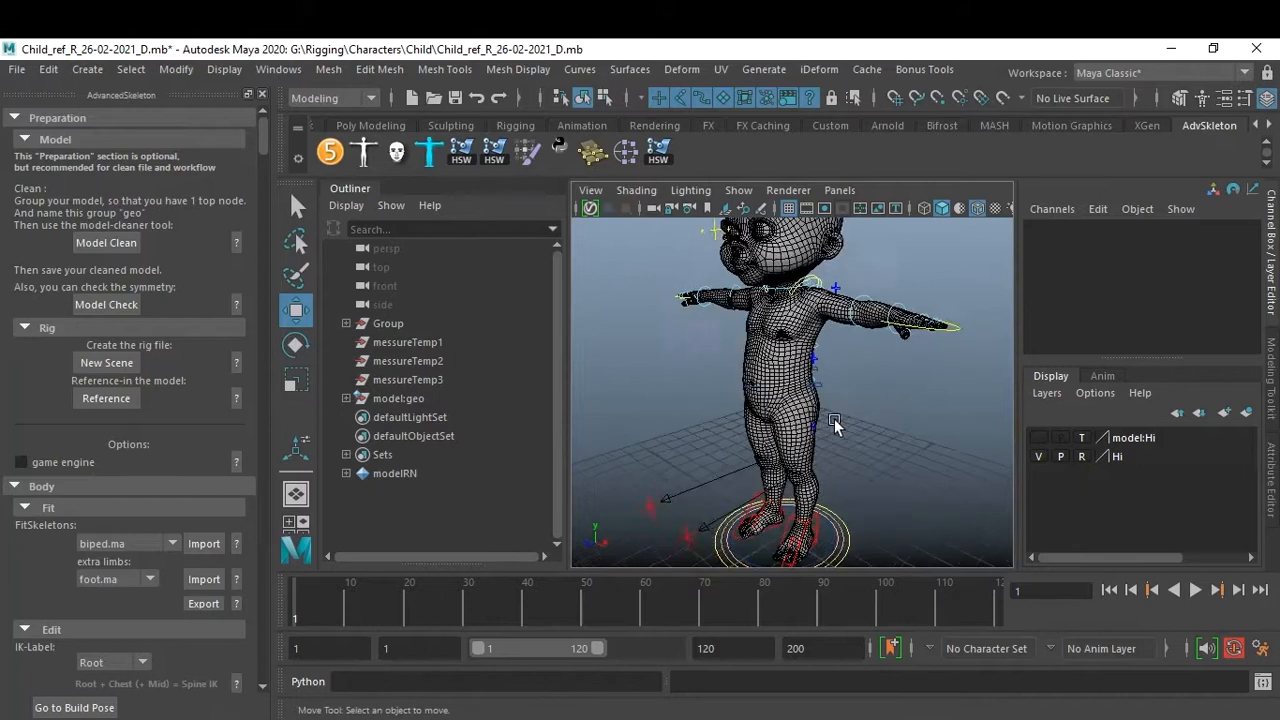
Move the left IK leg control upward to test the leg rig, then undo the moves.
{"action": "middle_click_drag", "start_coordinate": [882, 431], "coordinate": [854, 387], "text": "alt"}
{"action": "left_click_drag", "start_coordinate": [854, 387], "coordinate": [837, 437], "text": "alt"}
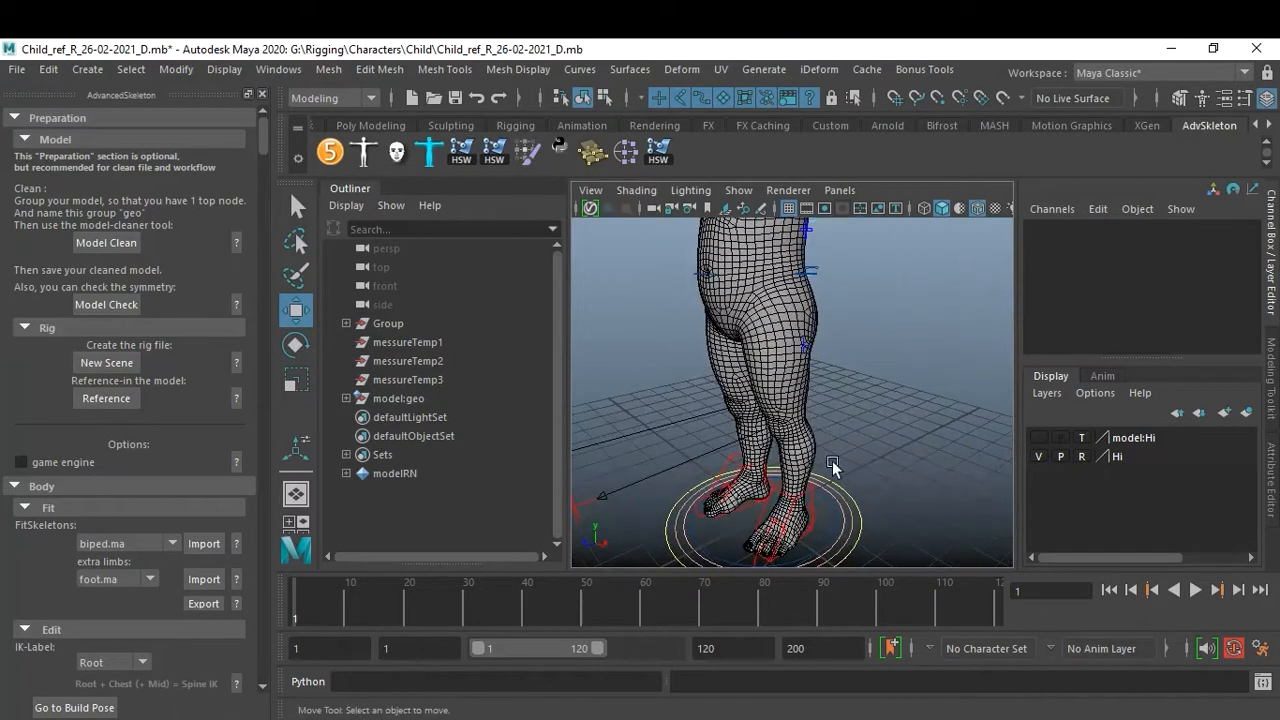
{"action": "left_click", "coordinate": [811, 496]}
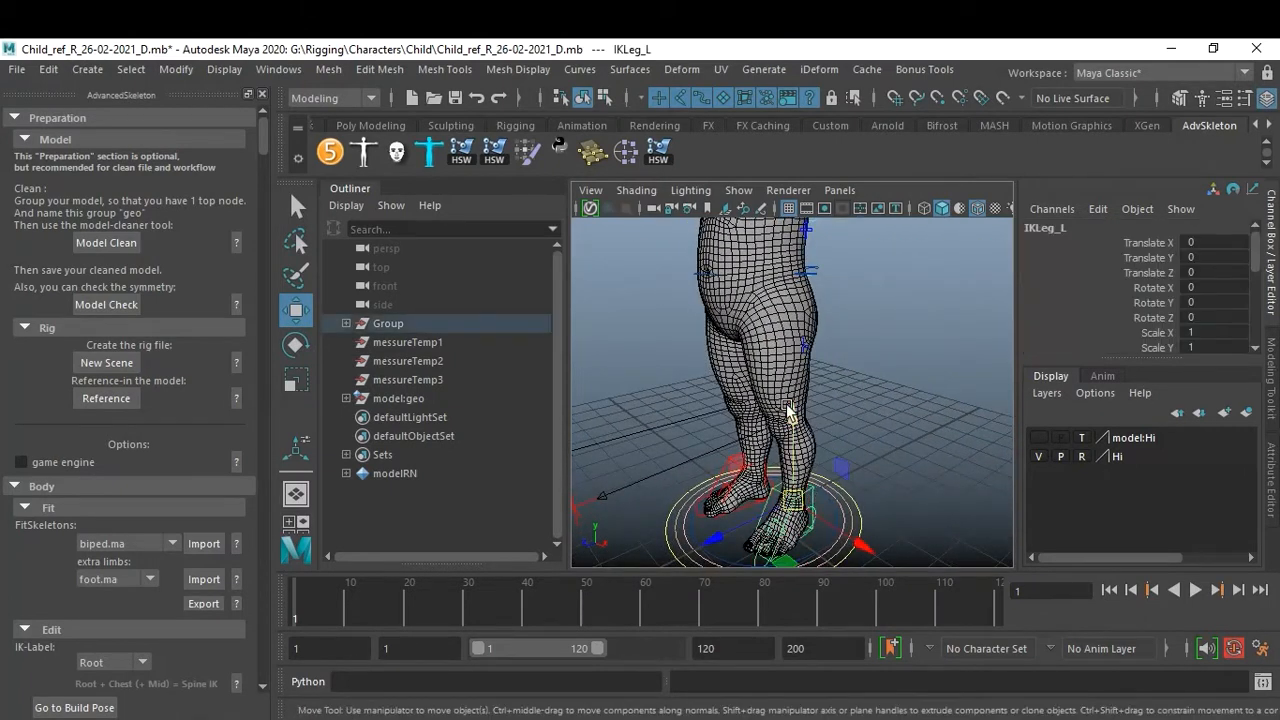
{"action": "left_click_drag", "start_coordinate": [790, 416], "coordinate": [802, 345]}
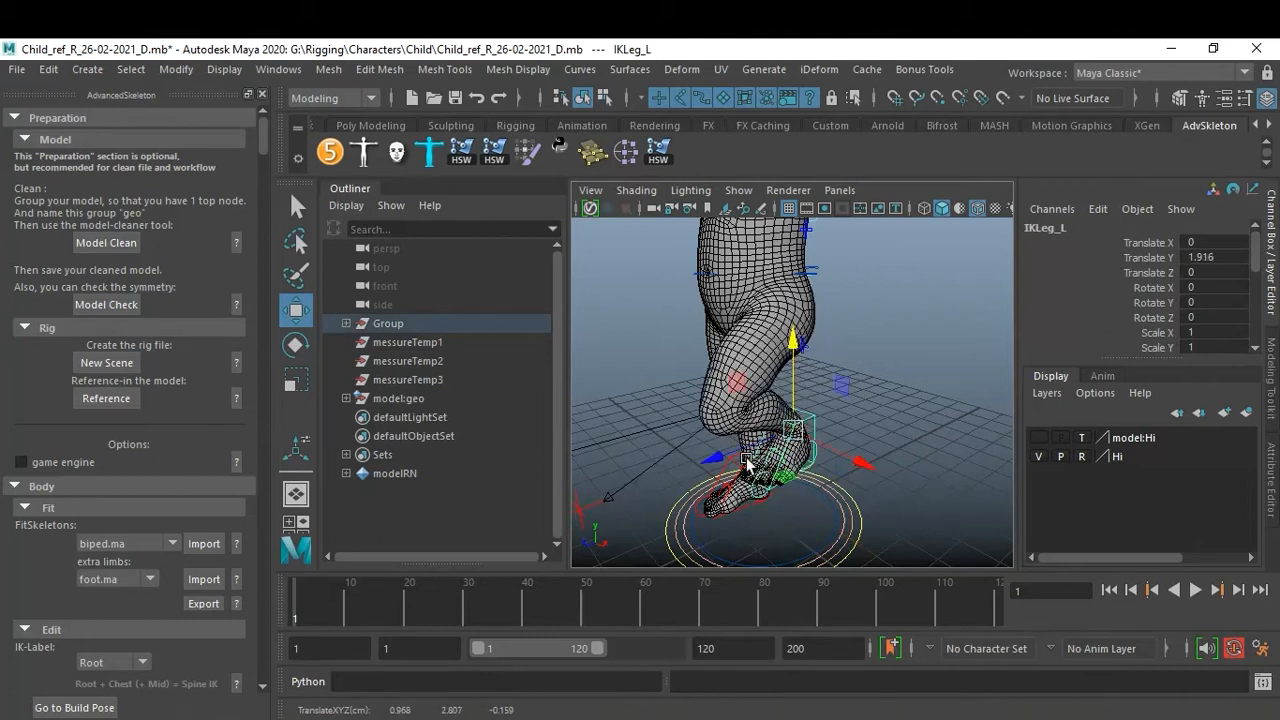
{"action": "mouse_move", "coordinate": [718, 461]}
{"action": "left_mouse_down"}
{"action": "mouse_move", "coordinate": [880, 402]}
{"action": "mouse_move", "coordinate": [723, 440]}
{"action": "left_mouse_up"}
{"action": "key", "text": "ctrl+z"}
{"action": "key", "text": "ctrl+z"}
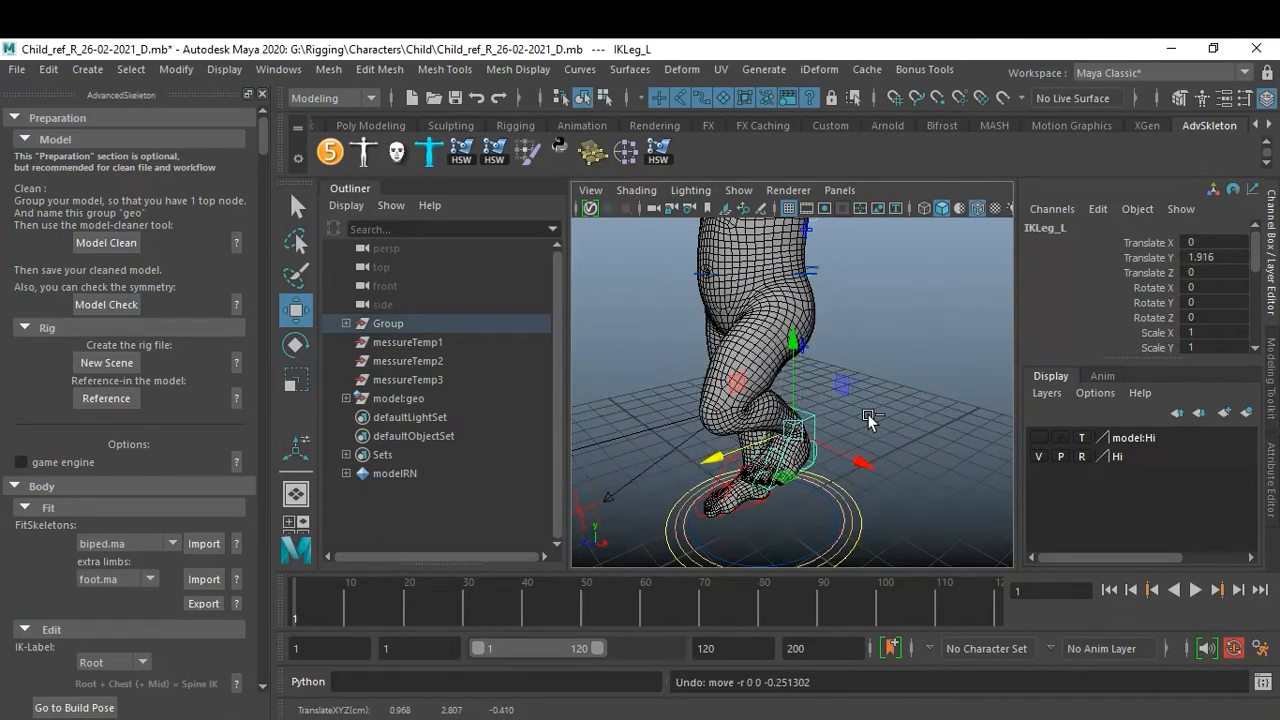
Select the left arm FK/IK switch control and set its FKIKBlend to 10.
{"action": "left_click", "coordinate": [886, 386]}
{"action": "scroll", "coordinate": [861, 418], "scroll_direction": "down", "scroll_amount": 3}
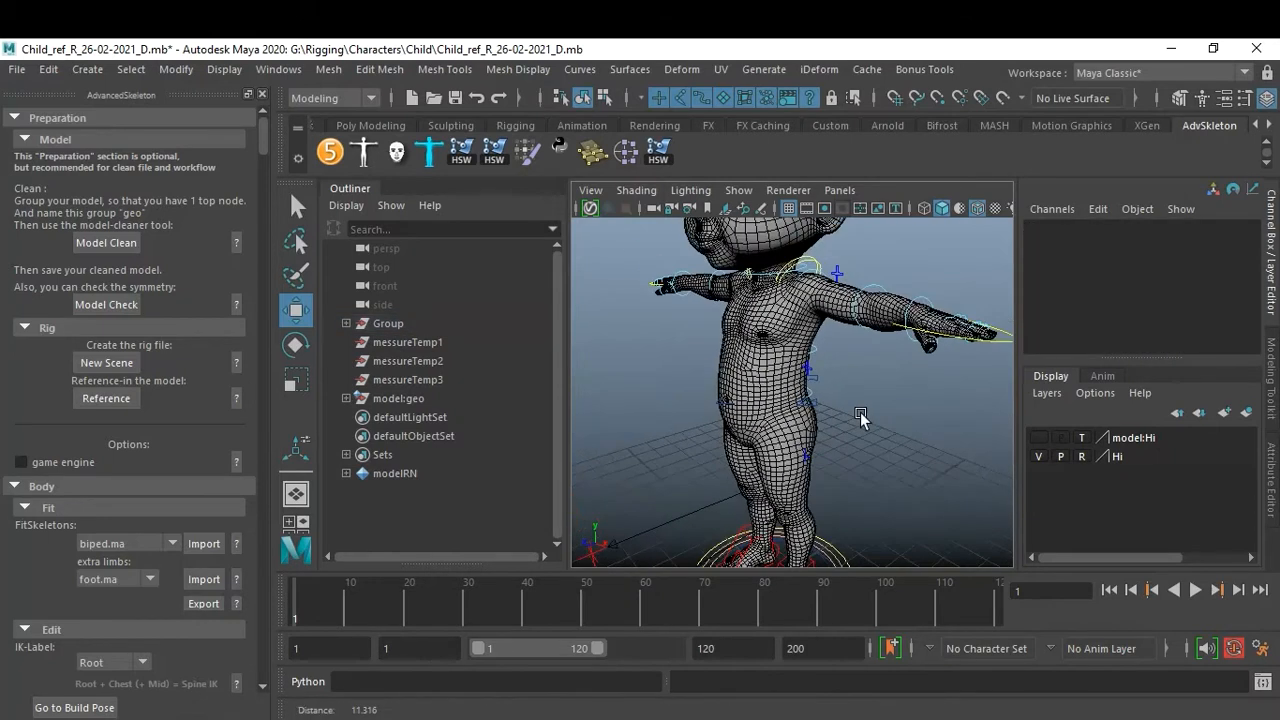
{"action": "left_click_drag", "start_coordinate": [861, 418], "coordinate": [878, 376], "text": "alt"}
{"action": "left_click", "coordinate": [966, 322]}
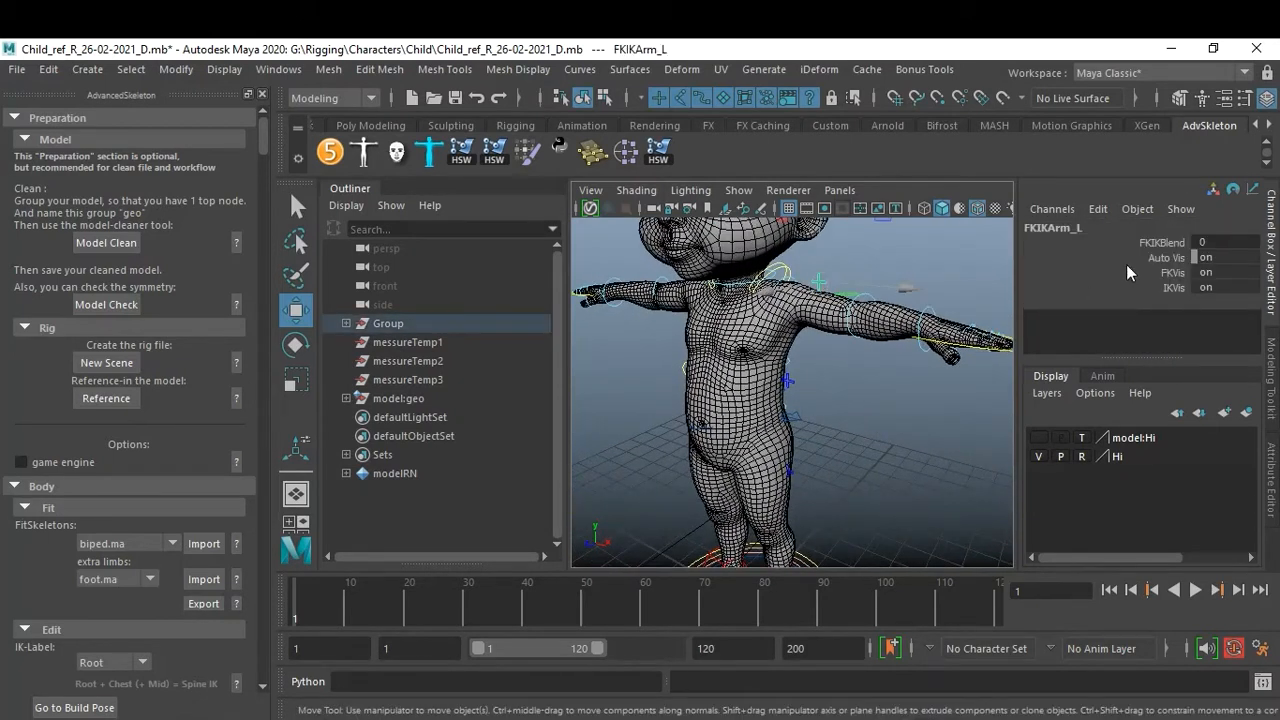
{"action": "left_click", "coordinate": [1163, 242]}
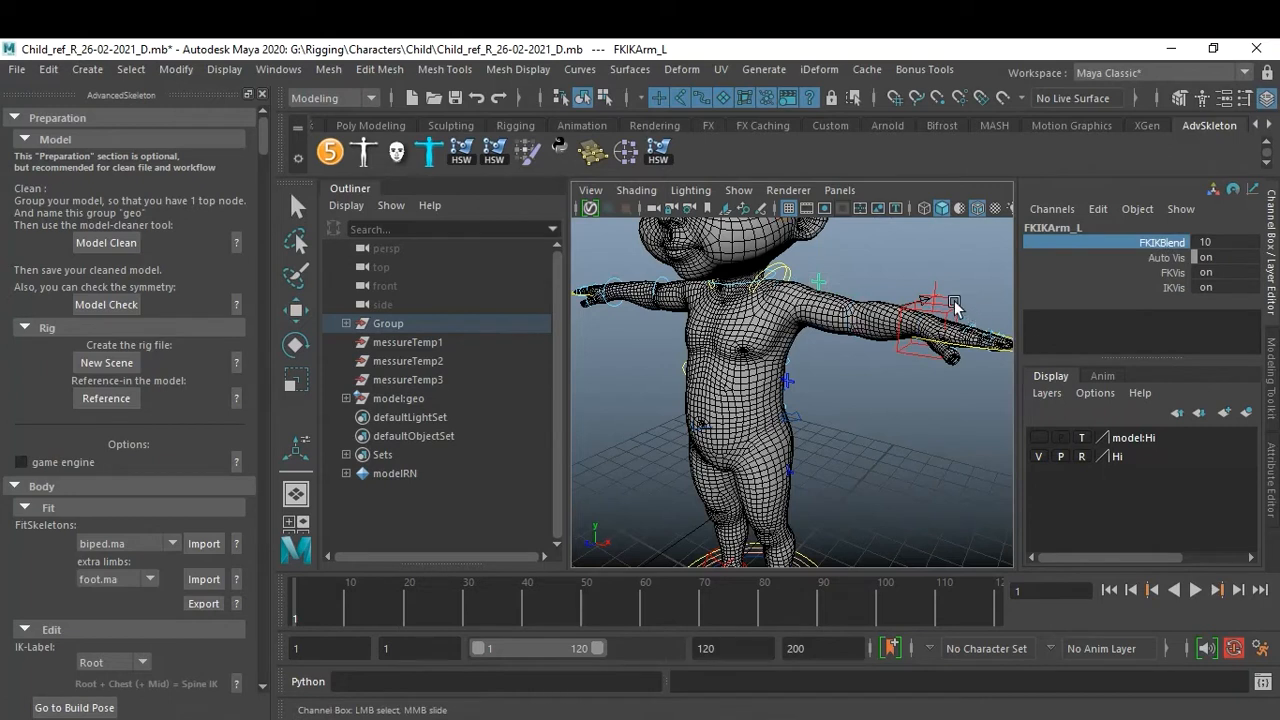
Move the left IK arm control upward to test the arm, then undo the move.
{"action": "left_click", "coordinate": [955, 304]}
{"action": "key", "text": "w"}
{"action": "left_click_drag", "start_coordinate": [935, 310], "coordinate": [867, 213]}
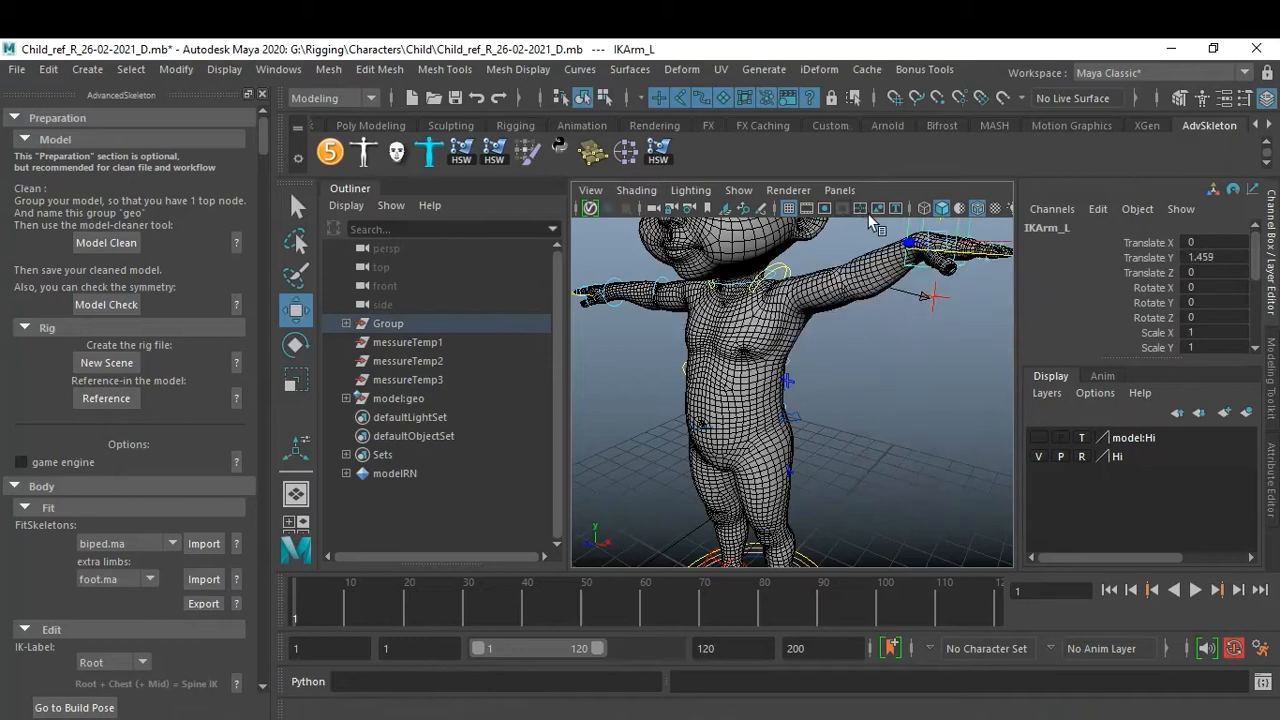
{"action": "key", "text": "ctrl+z"}
Switch the viewport to wireframe display.
{"action": "left_click", "coordinate": [886, 446]}
{"action": "scroll", "coordinate": [886, 448], "scroll_direction": "down", "scroll_amount": 4}
{"action": "left_click_drag", "start_coordinate": [886, 448], "coordinate": [857, 435], "text": "alt"}
{"action": "scroll", "coordinate": [860, 435], "scroll_direction": "up", "scroll_amount": 5}
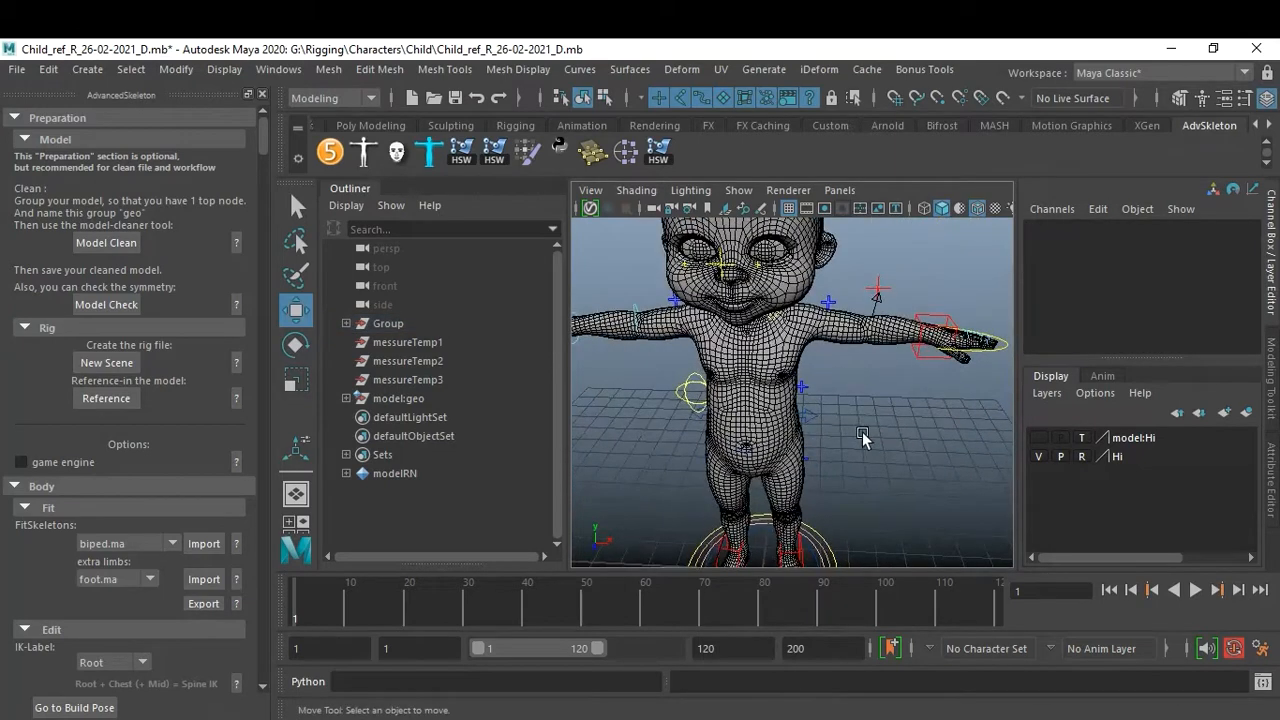
{"action": "mouse_move", "coordinate": [902, 417]}
{"action": "left_mouse_down", "text": "alt"}
{"action": "mouse_move", "coordinate": [862, 418]}
{"action": "mouse_move", "coordinate": [897, 413]}
{"action": "left_mouse_up", "text": "alt"}
{"action": "key", "text": "4"}
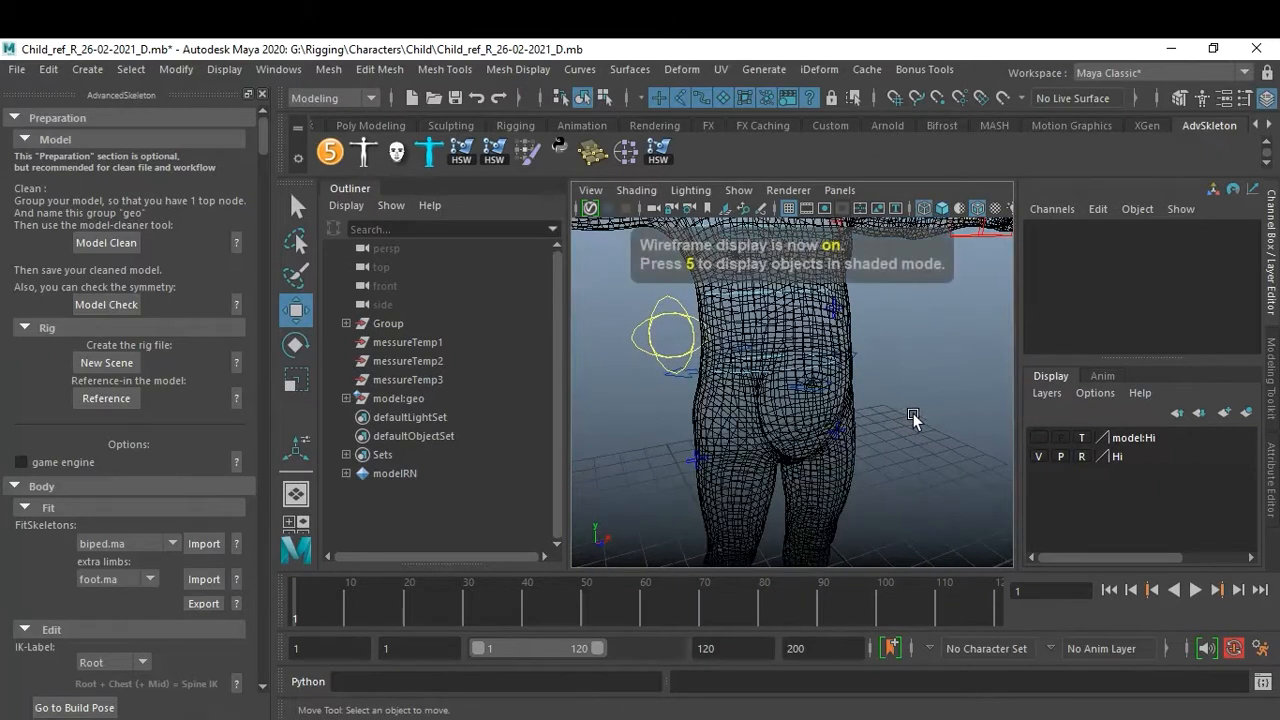
Select all CVs of the root FK control around the hips and scale them up.
{"action": "scroll", "coordinate": [914, 423], "scroll_direction": "up", "scroll_amount": 4}
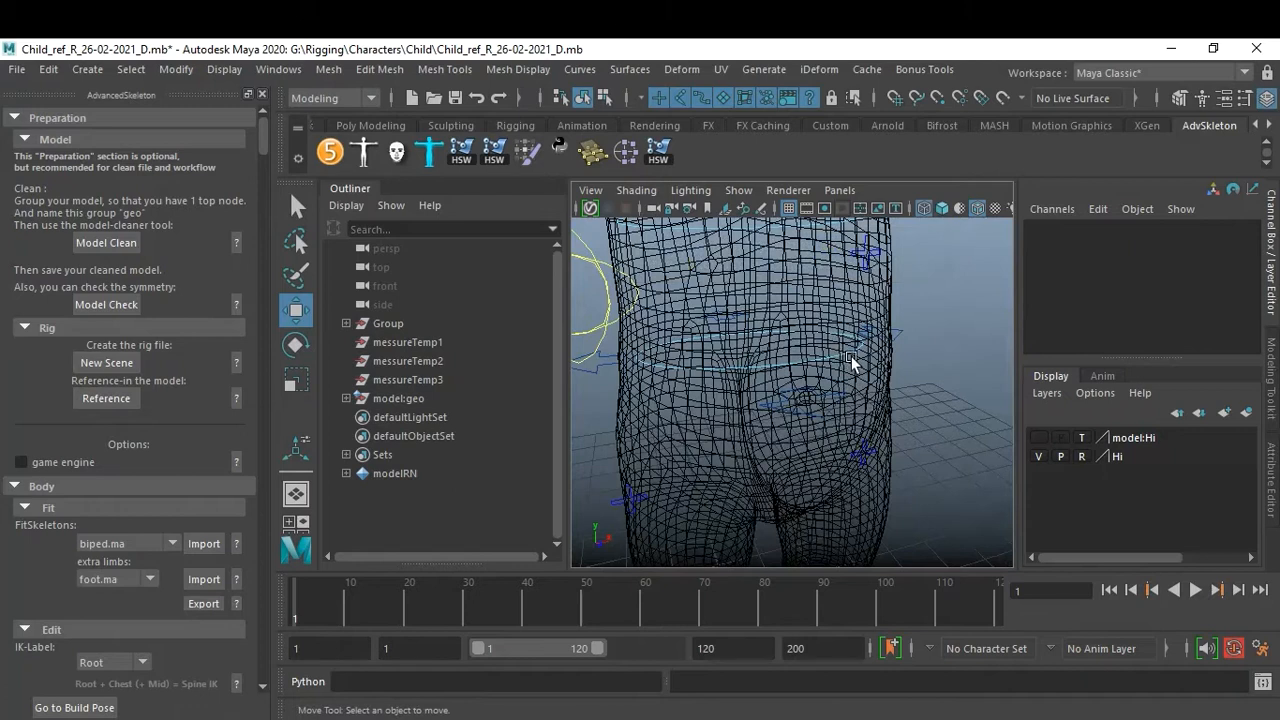
{"action": "left_click", "coordinate": [852, 362]}
{"action": "left_click_drag", "start_coordinate": [925, 402], "coordinate": [899, 413], "text": "alt"}
{"action": "scroll", "coordinate": [899, 413], "scroll_direction": "up", "scroll_amount": 2}
{"action": "left_click", "coordinate": [921, 407]}
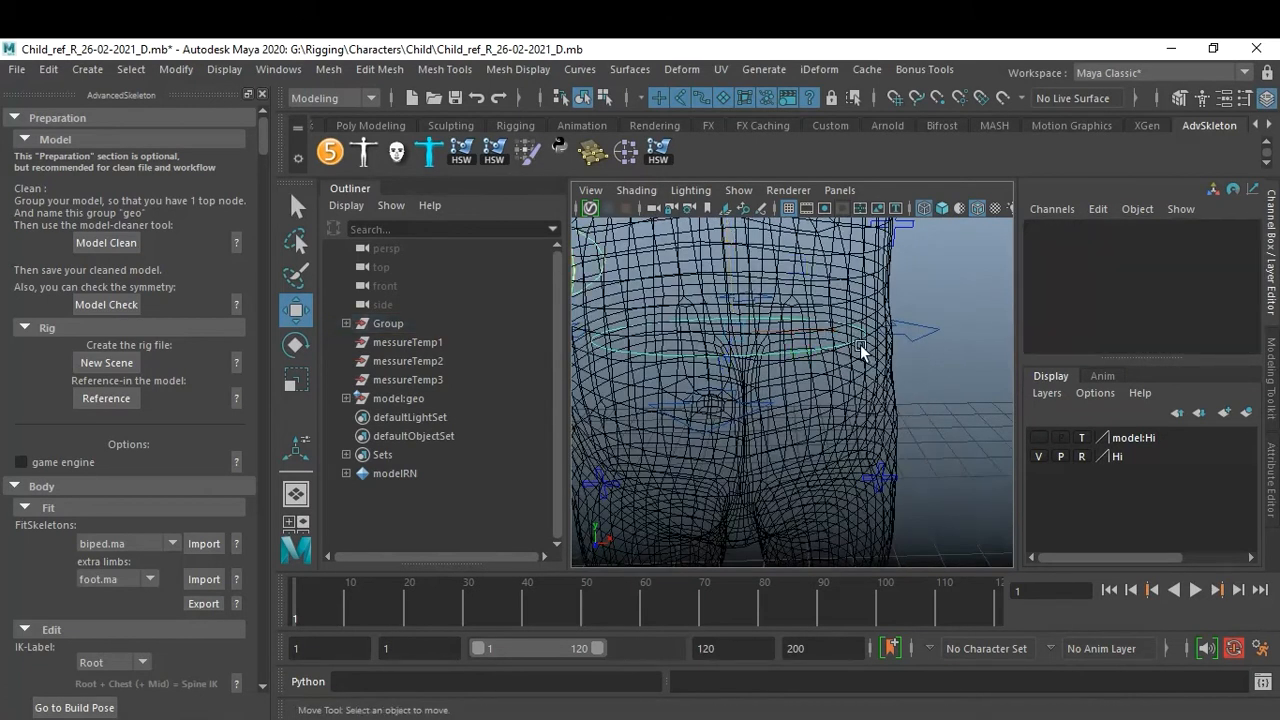
{"action": "left_click", "coordinate": [849, 343]}
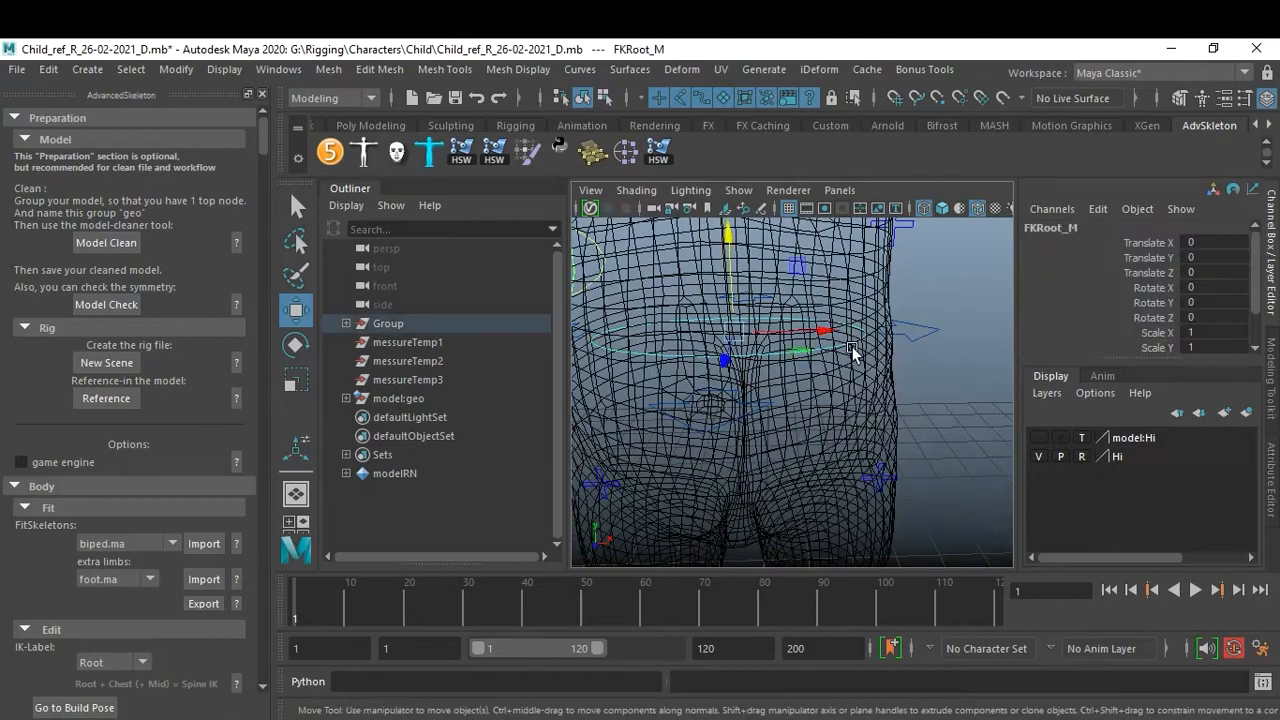
{"action": "key", "text": "F8"}
{"action": "scroll", "coordinate": [853, 395], "scroll_direction": "down", "scroll_amount": 3}
{"action": "mouse_move", "coordinate": [853, 395]}
{"action": "left_mouse_down", "text": "alt"}
{"action": "mouse_move", "coordinate": [773, 359]}
{"action": "mouse_move", "coordinate": [861, 381]}
{"action": "left_mouse_up", "text": "alt"}
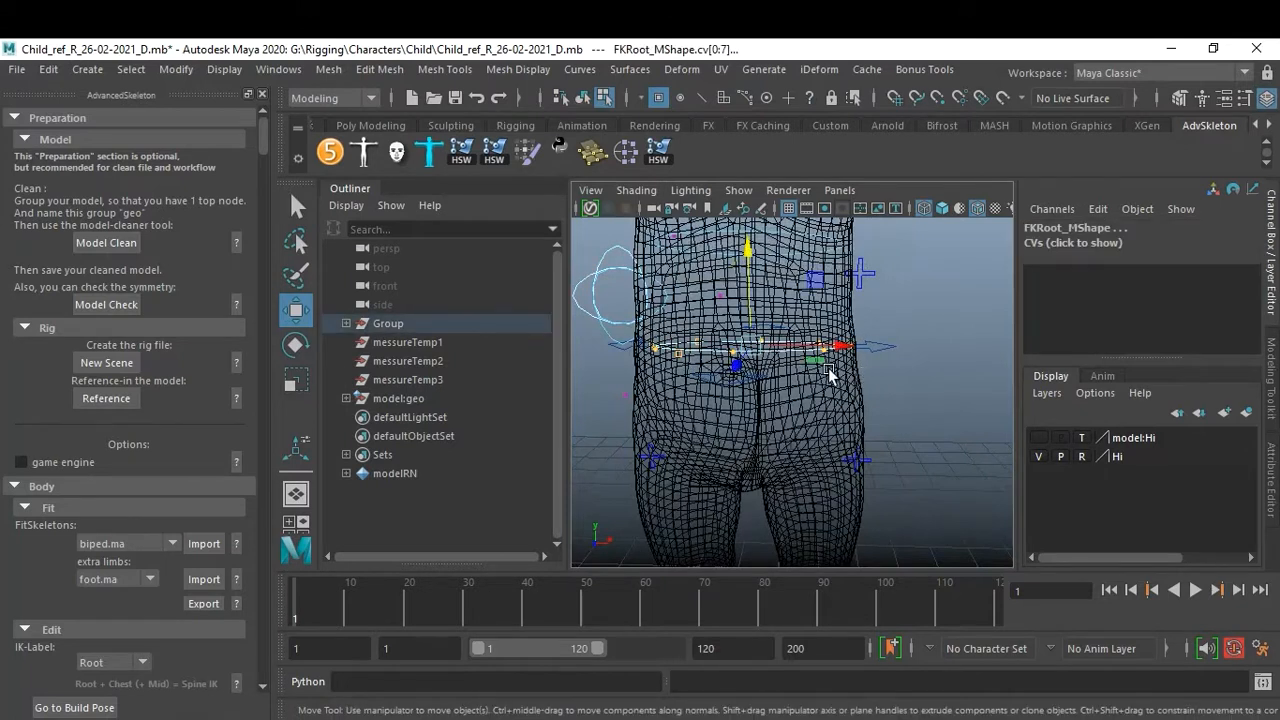
{"action": "key", "text": "r"}
{"action": "left_click_drag", "start_coordinate": [752, 348], "coordinate": [762, 352]}
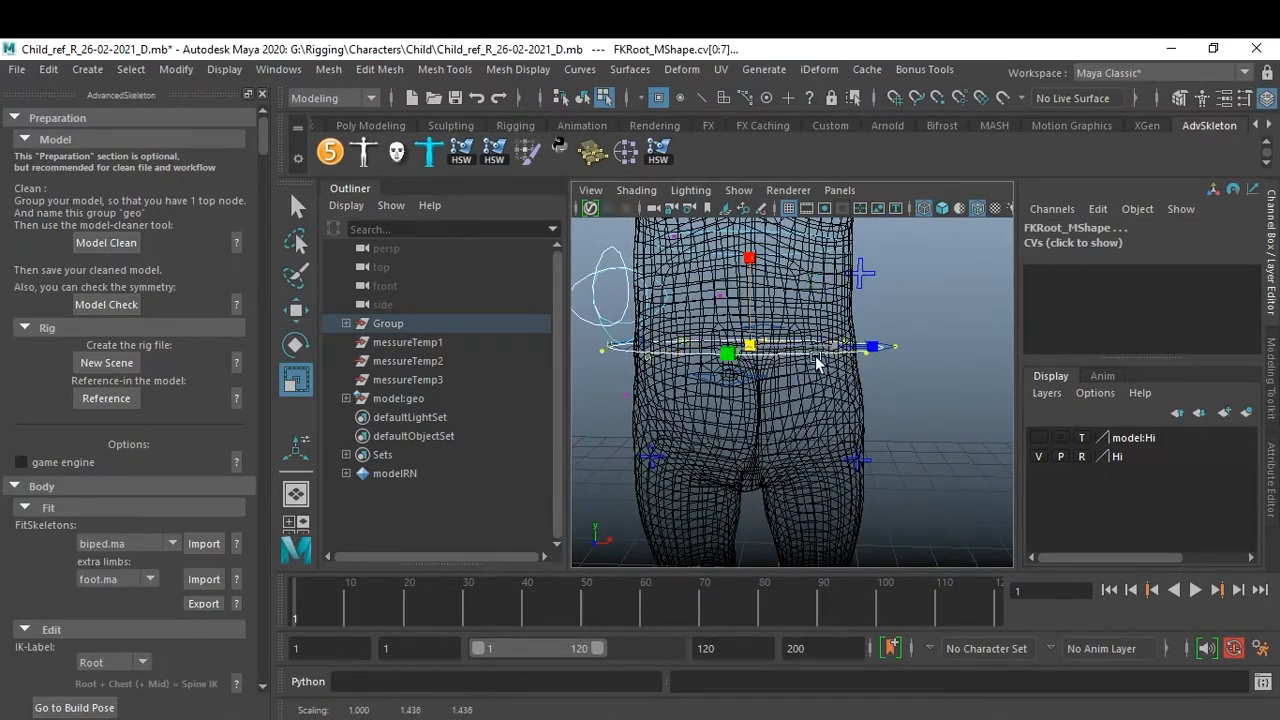
{"action": "left_click_drag", "start_coordinate": [812, 363], "coordinate": [798, 398], "text": "alt"}
Scale a single CV of the root control, then undo the scale.
{"action": "right_click_drag", "start_coordinate": [645, 410], "coordinate": [727, 427], "text": "alt"}
{"action": "middle_click_drag", "start_coordinate": [727, 427], "coordinate": [741, 428], "text": "alt"}
{"action": "left_click_drag", "start_coordinate": [741, 428], "coordinate": [730, 408], "text": "alt"}
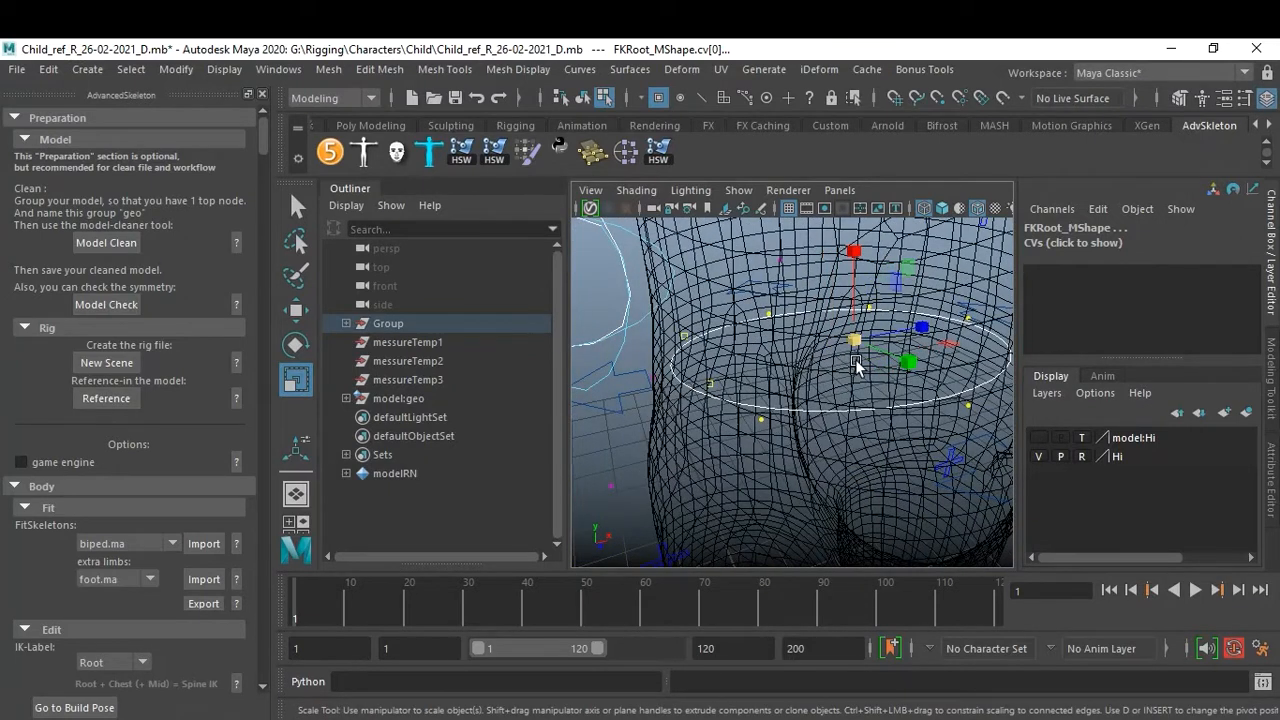
{"action": "left_click_drag", "start_coordinate": [855, 345], "coordinate": [829, 347]}
{"action": "key", "text": "ctrl+z"}
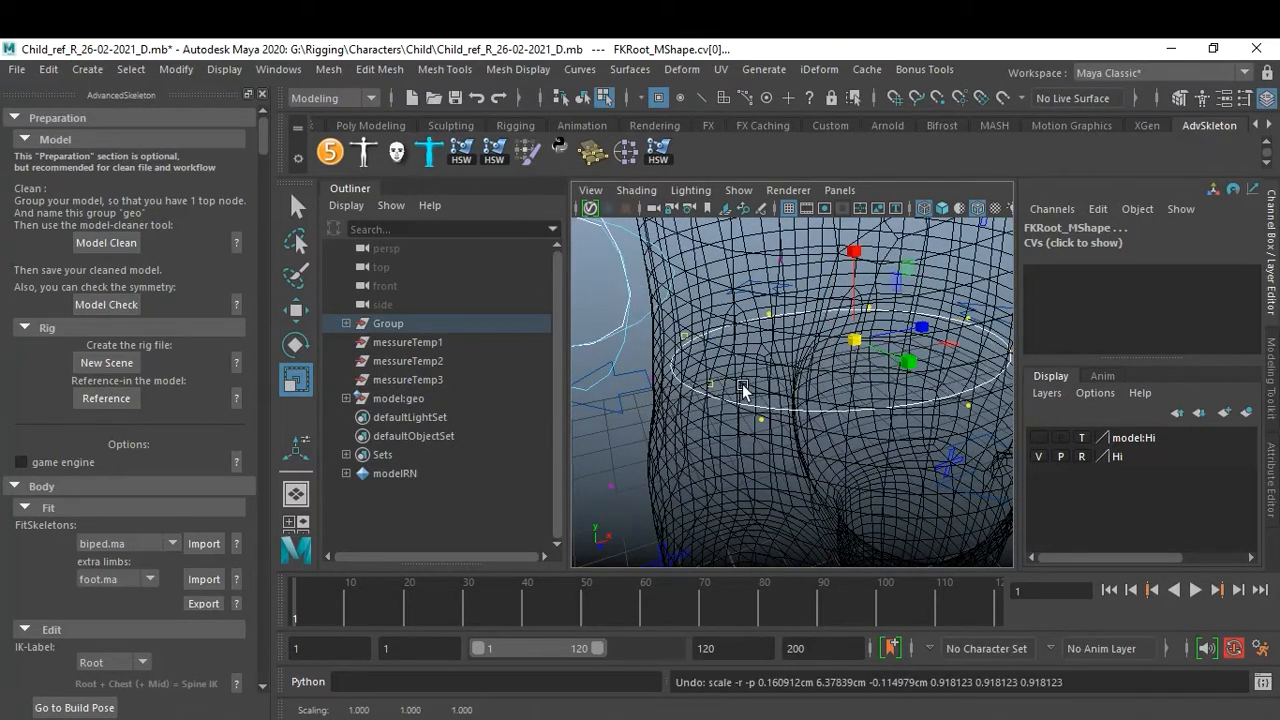
Reselect all root control CVs, scale them wider, and return to object selection mode.
{"action": "left_click", "coordinate": [653, 380], "text": "shift"}
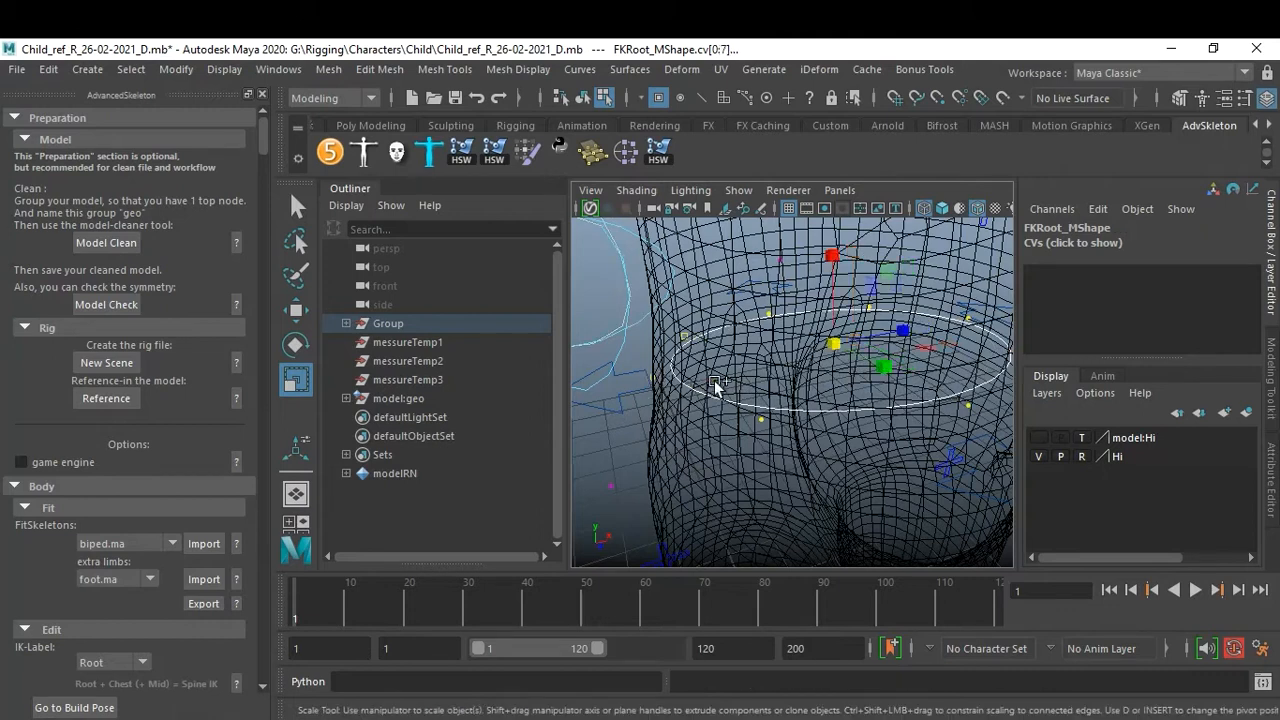
{"action": "left_click_drag", "start_coordinate": [844, 347], "coordinate": [926, 366]}
{"action": "key", "text": "f"}
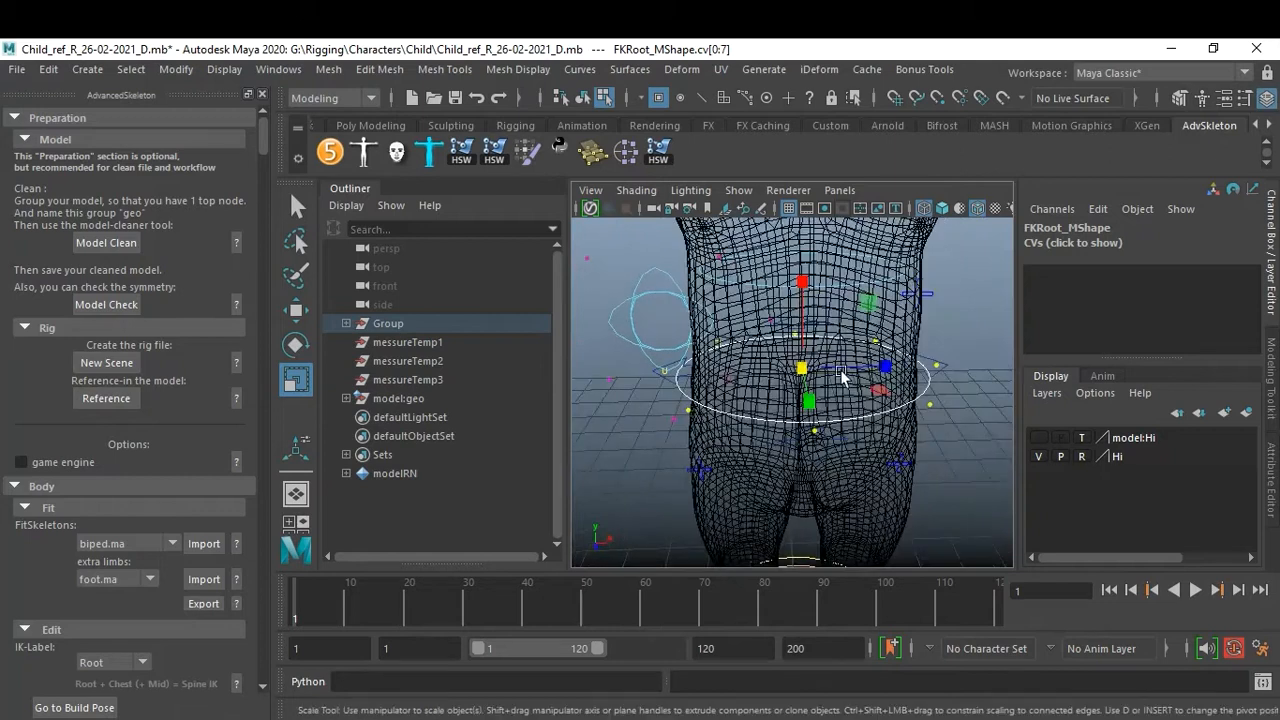
{"action": "key", "text": "F8"}
{"action": "left_click", "coordinate": [966, 430]}
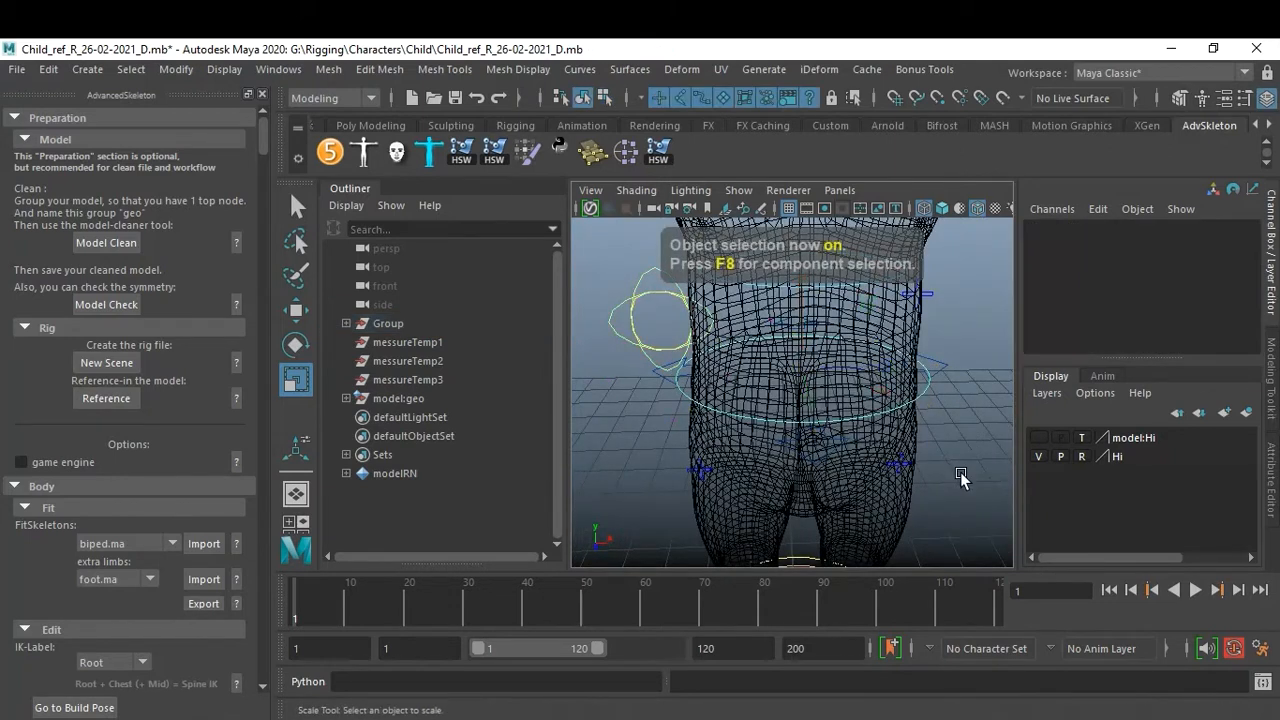
Select the root FK control in shaded display and rotate it to test, then undo the rotation.
{"action": "left_click", "coordinate": [931, 390]}
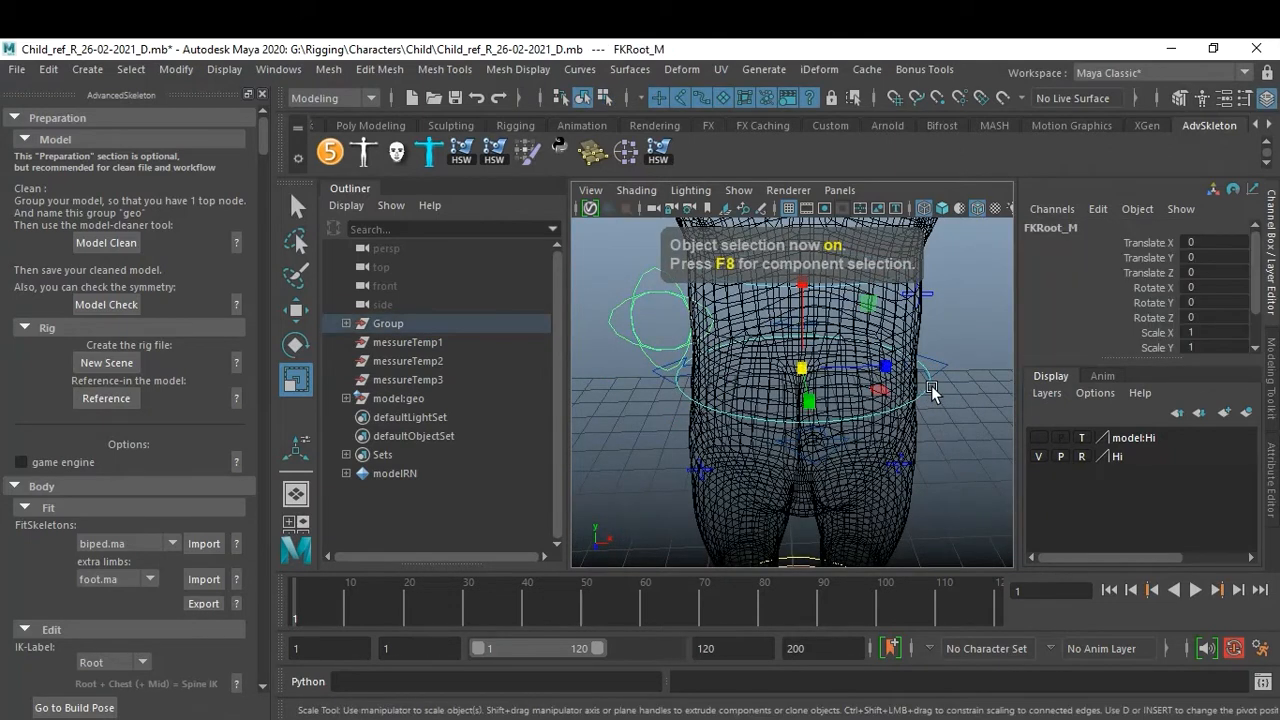
{"action": "key", "text": "5"}
{"action": "left_click_drag", "start_coordinate": [915, 440], "coordinate": [788, 437], "text": "alt"}
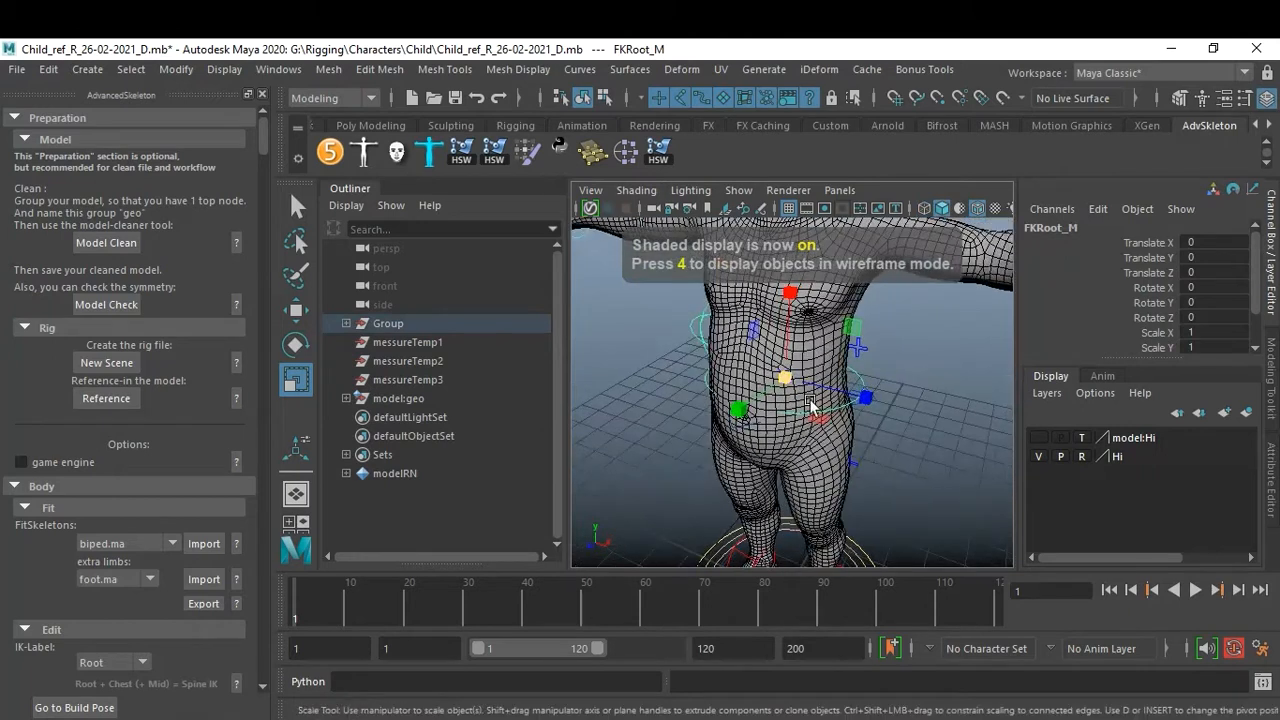
{"action": "key", "text": "e"}
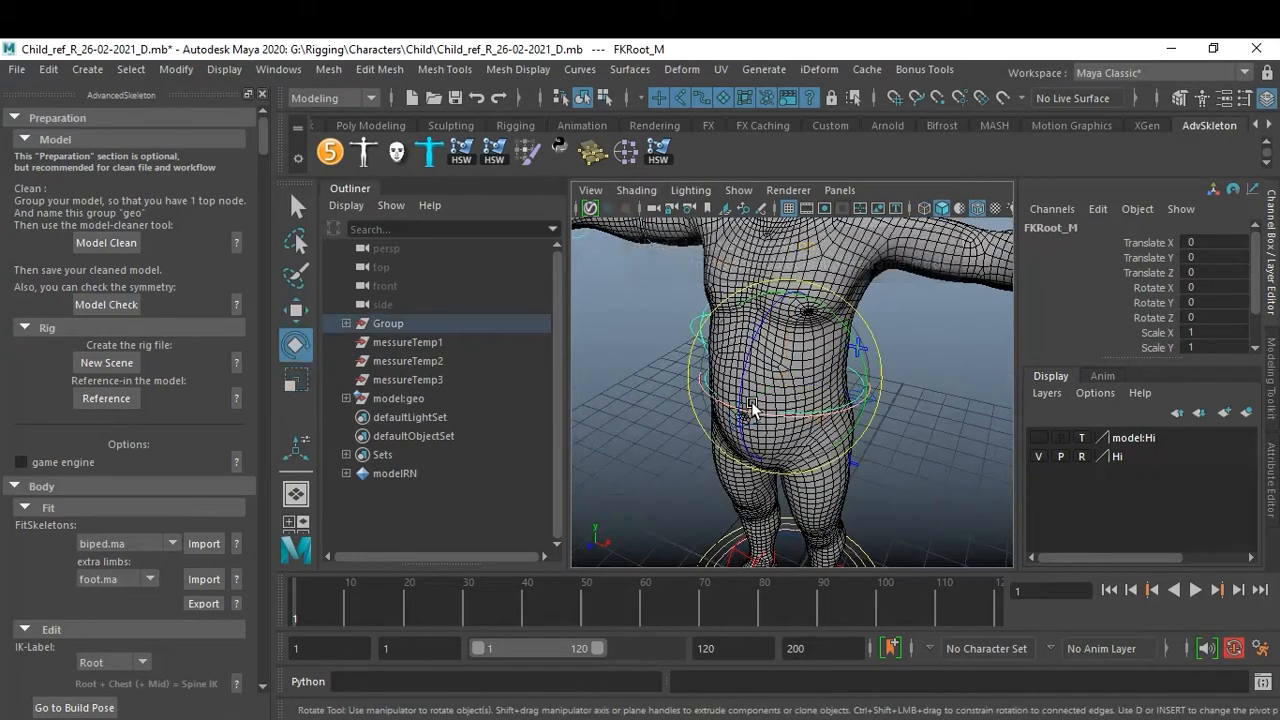
{"action": "left_click_drag", "start_coordinate": [743, 397], "coordinate": [757, 418]}
{"action": "key", "text": "ctrl+z"}
Select the first FK spine control and rotate it to test, then undo the rotation.
{"action": "left_click", "coordinate": [905, 435]}
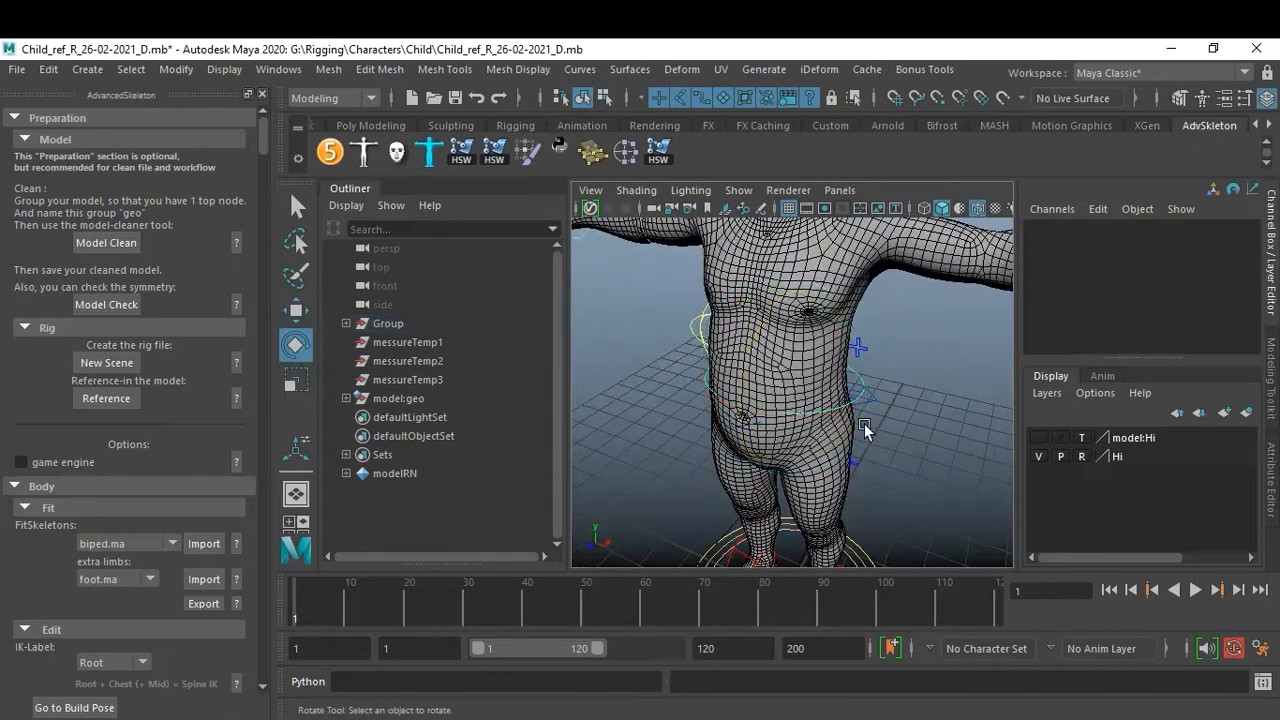
{"action": "middle_click_drag", "start_coordinate": [894, 402], "coordinate": [887, 448], "text": "alt"}
{"action": "key", "text": "4"}
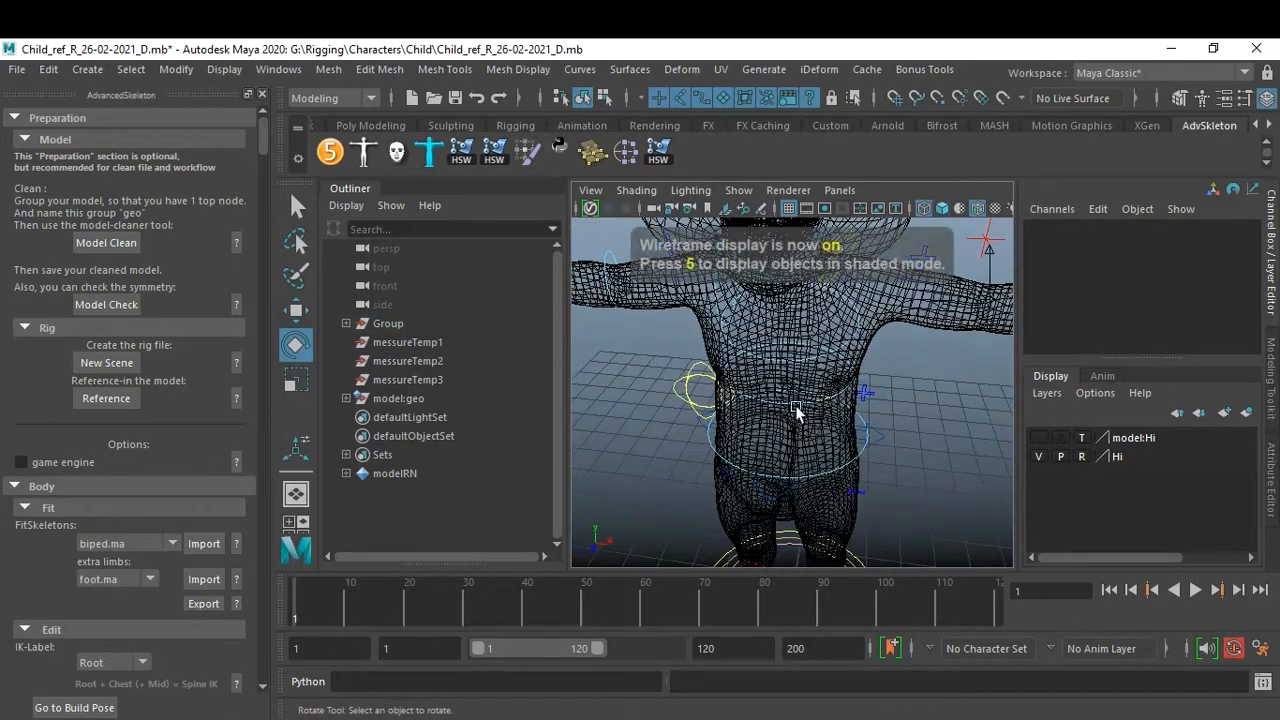
{"action": "scroll", "coordinate": [795, 405], "scroll_direction": "up", "scroll_amount": 5}
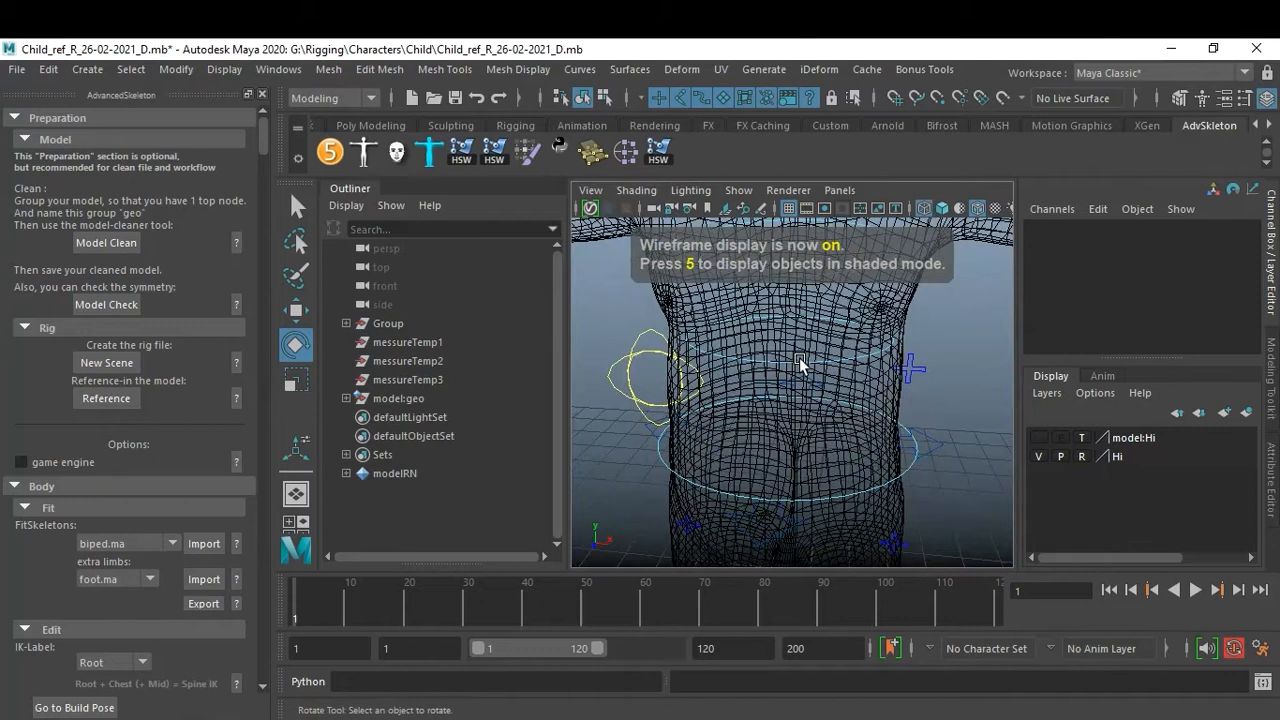
{"action": "left_click", "coordinate": [799, 357]}
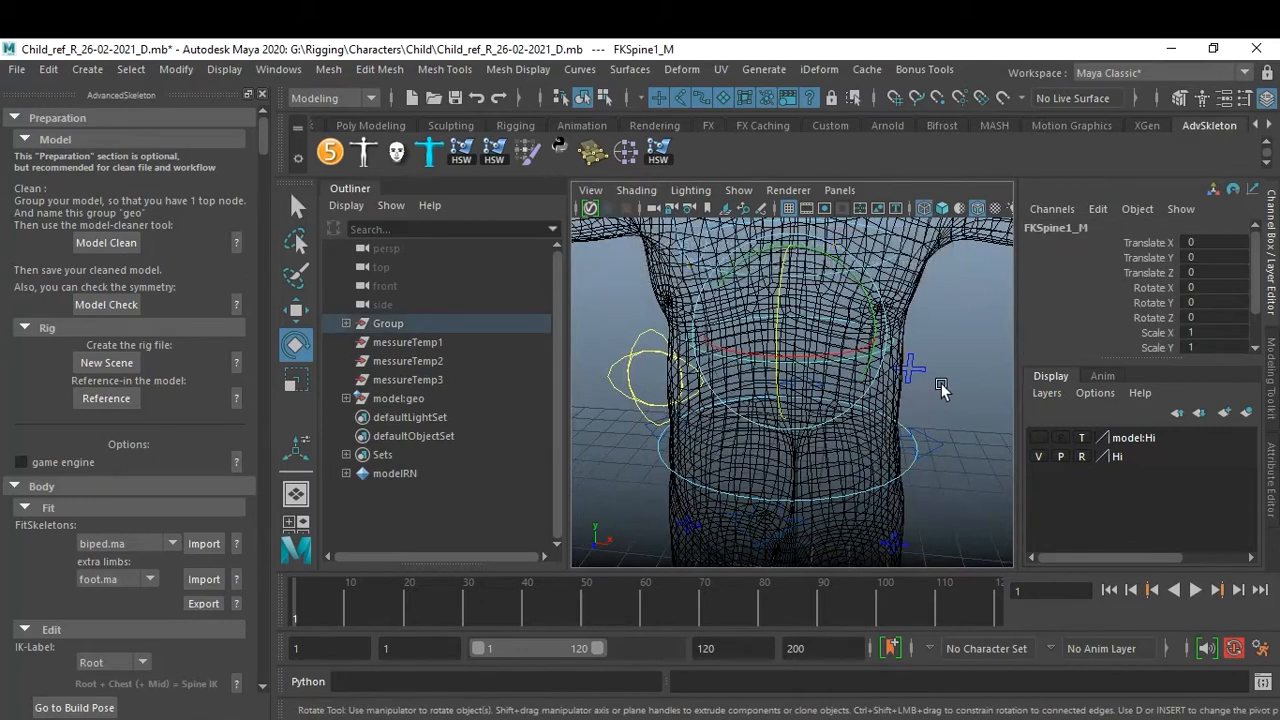
{"action": "left_click_drag", "start_coordinate": [905, 365], "coordinate": [858, 352], "text": "alt"}
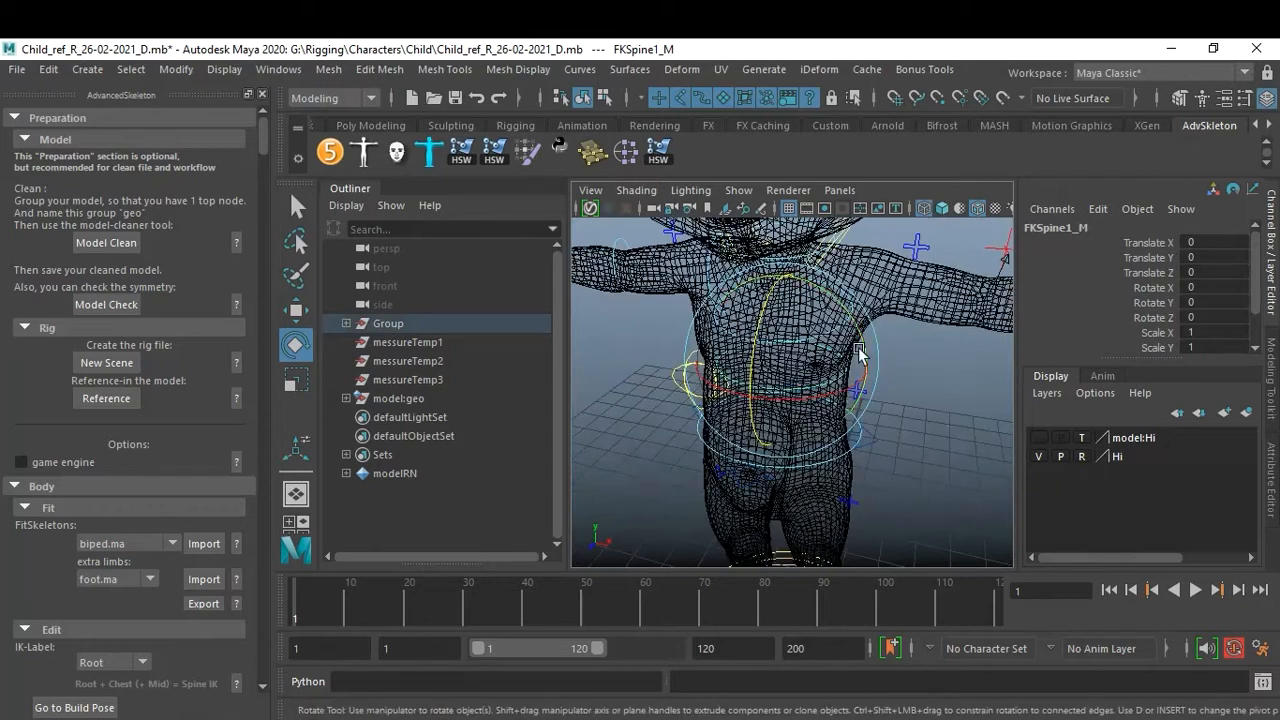
{"action": "key", "text": "5"}
{"action": "mouse_move", "coordinate": [862, 340]}
{"action": "left_mouse_down"}
{"action": "mouse_move", "coordinate": [886, 378]}
{"action": "mouse_move", "coordinate": [873, 347]}
{"action": "left_mouse_up"}
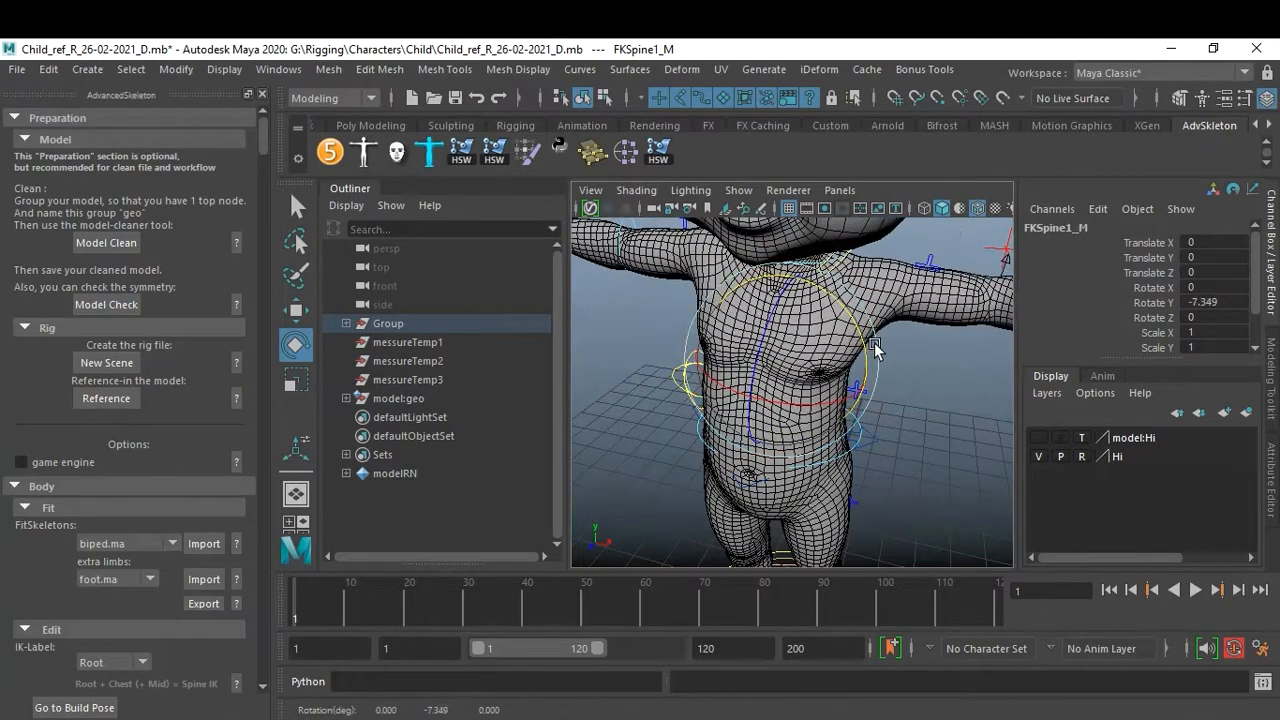
{"action": "key", "text": "ctrl+z"}
Save the scene.
{"action": "left_click", "coordinate": [956, 410]}
{"action": "scroll", "coordinate": [878, 393], "scroll_direction": "down", "scroll_amount": 1}
{"action": "scroll", "coordinate": [878, 393], "scroll_direction": "down", "scroll_amount": 8}
{"action": "left_click_drag", "start_coordinate": [803, 371], "coordinate": [780, 349], "text": "alt"}
{"action": "scroll", "coordinate": [857, 383], "scroll_direction": "up", "scroll_amount": 5}
{"action": "left_click_drag", "start_coordinate": [857, 383], "coordinate": [830, 368], "text": "alt"}
{"action": "scroll", "coordinate": [850, 350], "scroll_direction": "down", "scroll_amount": 5}
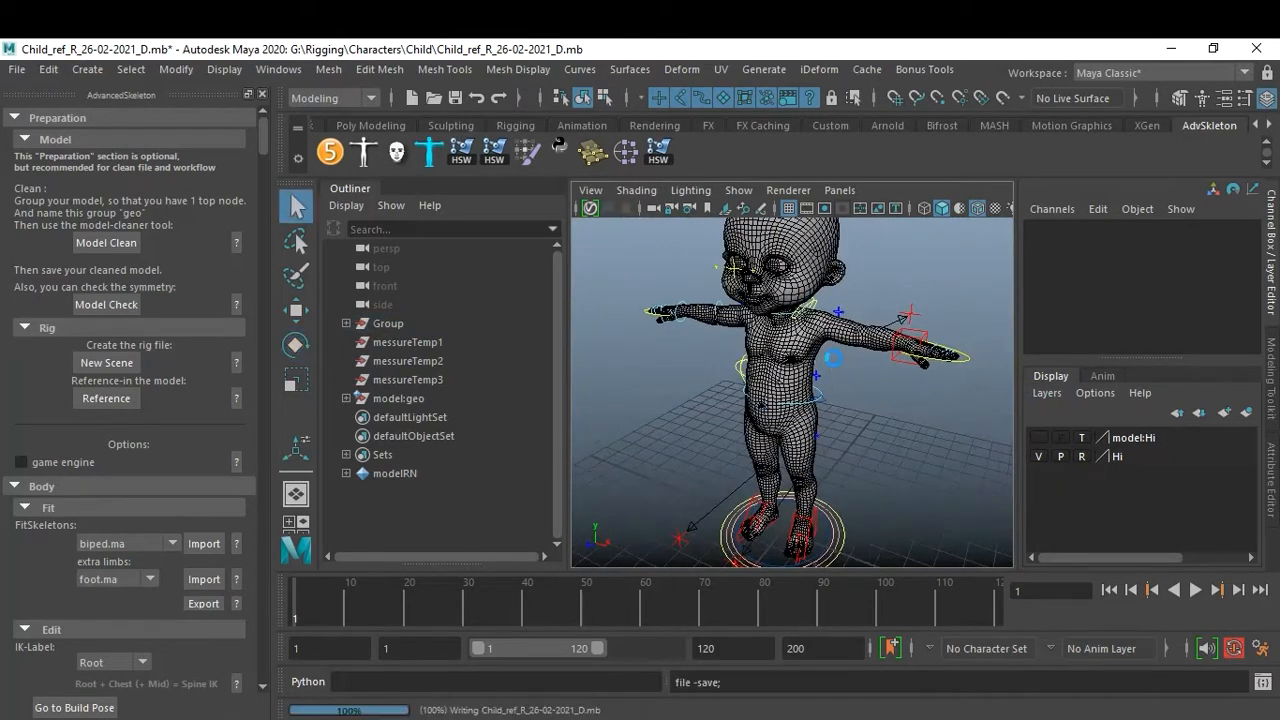
Save the scene as a new version named Child_ref_R_26-02-2021_E.mb.
{"action": "key", "text": "e"}
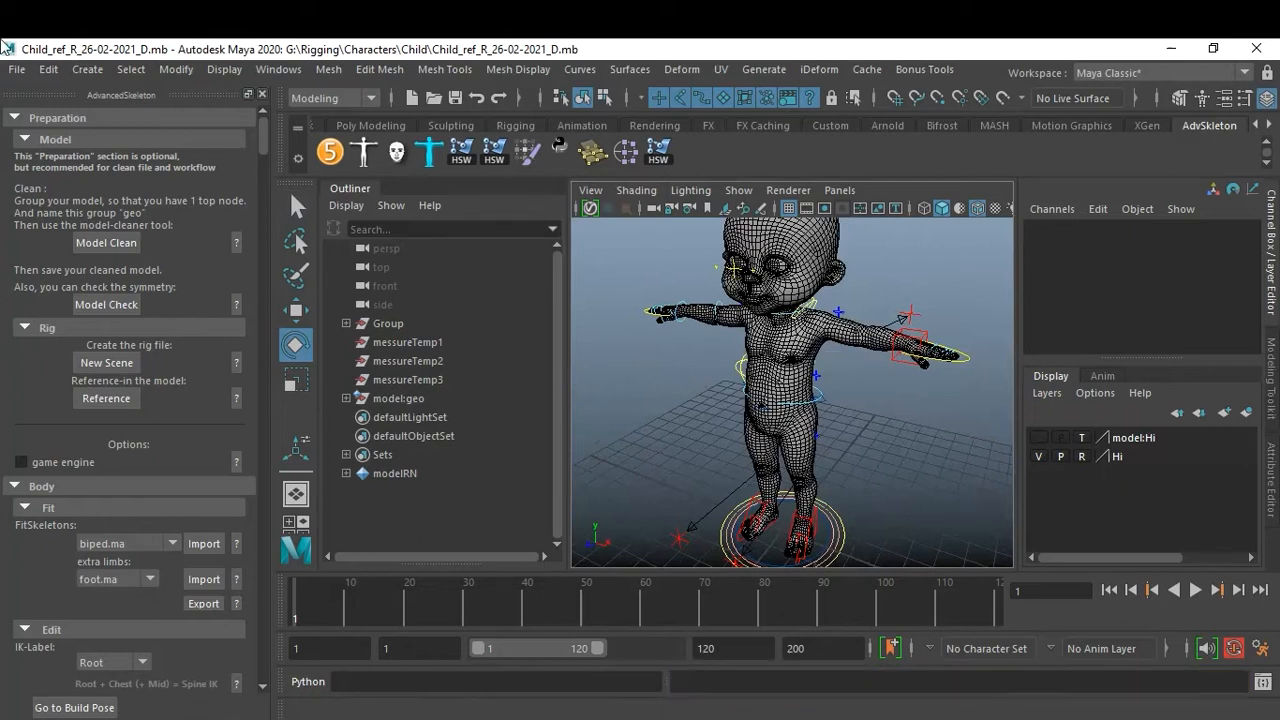
{"action": "left_click", "coordinate": [18, 70]}
{"action": "left_click", "coordinate": [60, 165]}
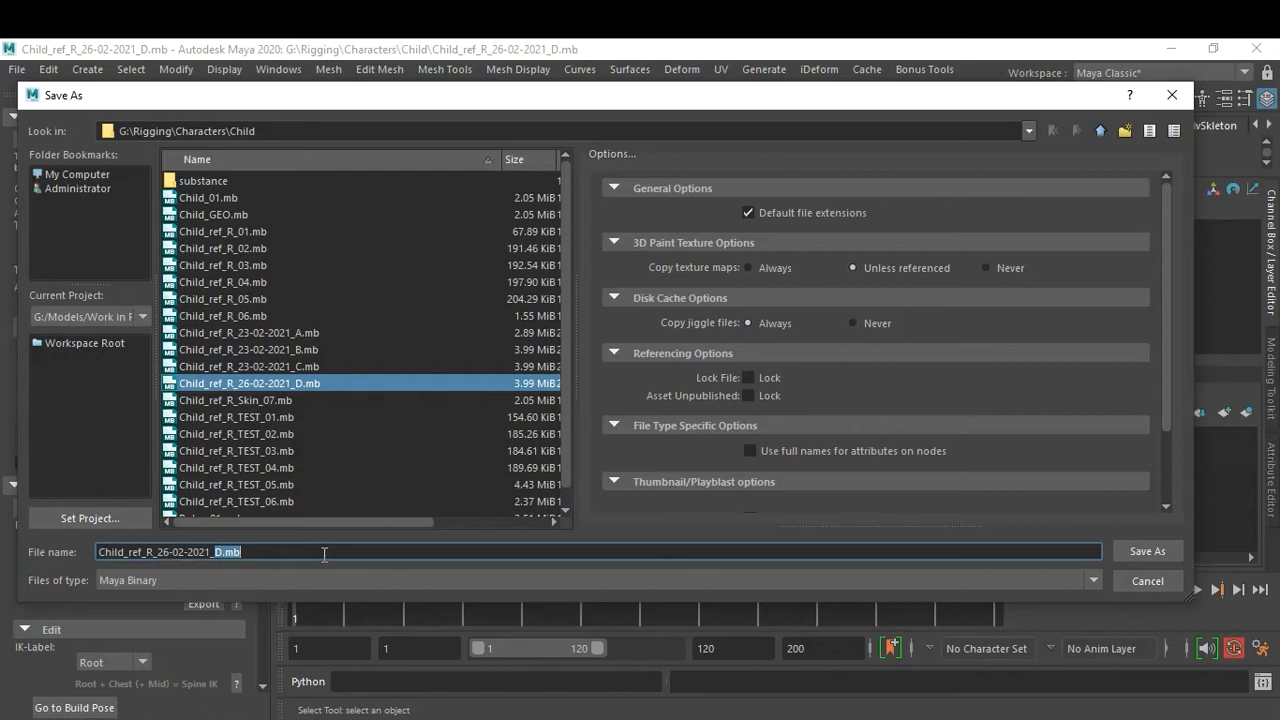
{"action": "type", "text": "E"}
{"action": "key", "text": "Return"}
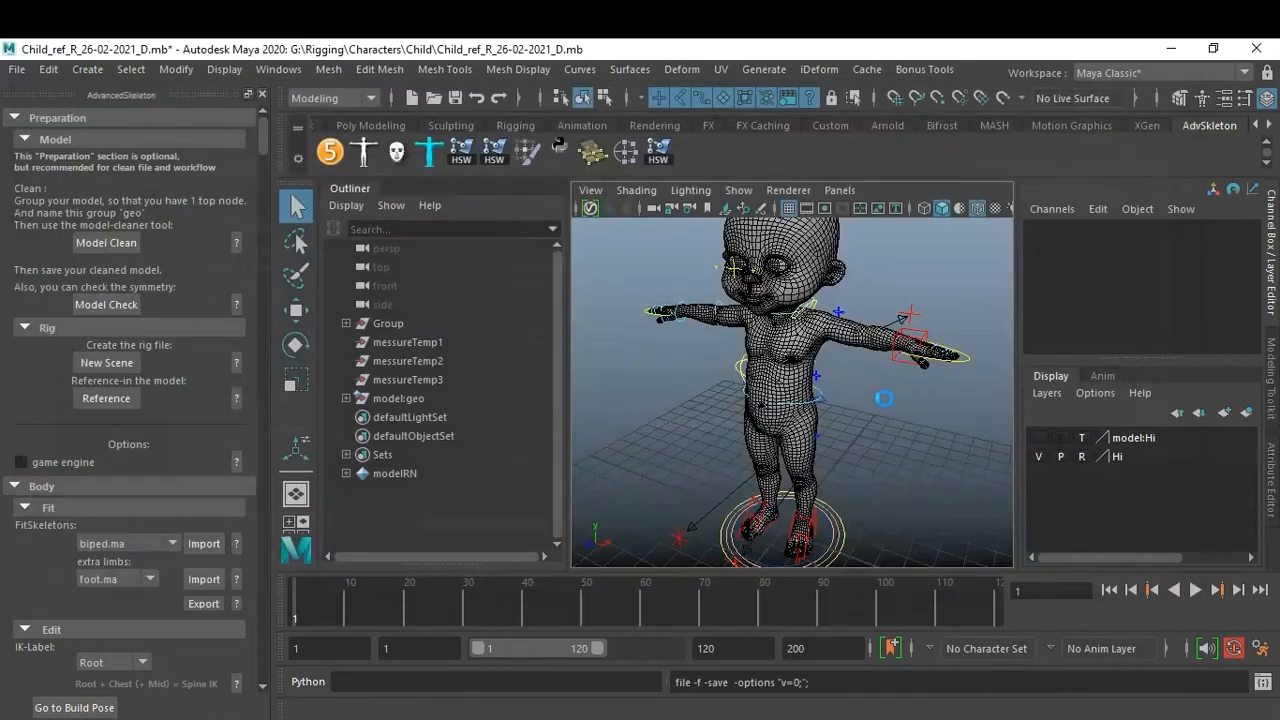
Show joints in the viewport.
{"action": "key", "text": "e"}
{"action": "left_click_drag", "start_coordinate": [261, 148], "coordinate": [262, 300]}
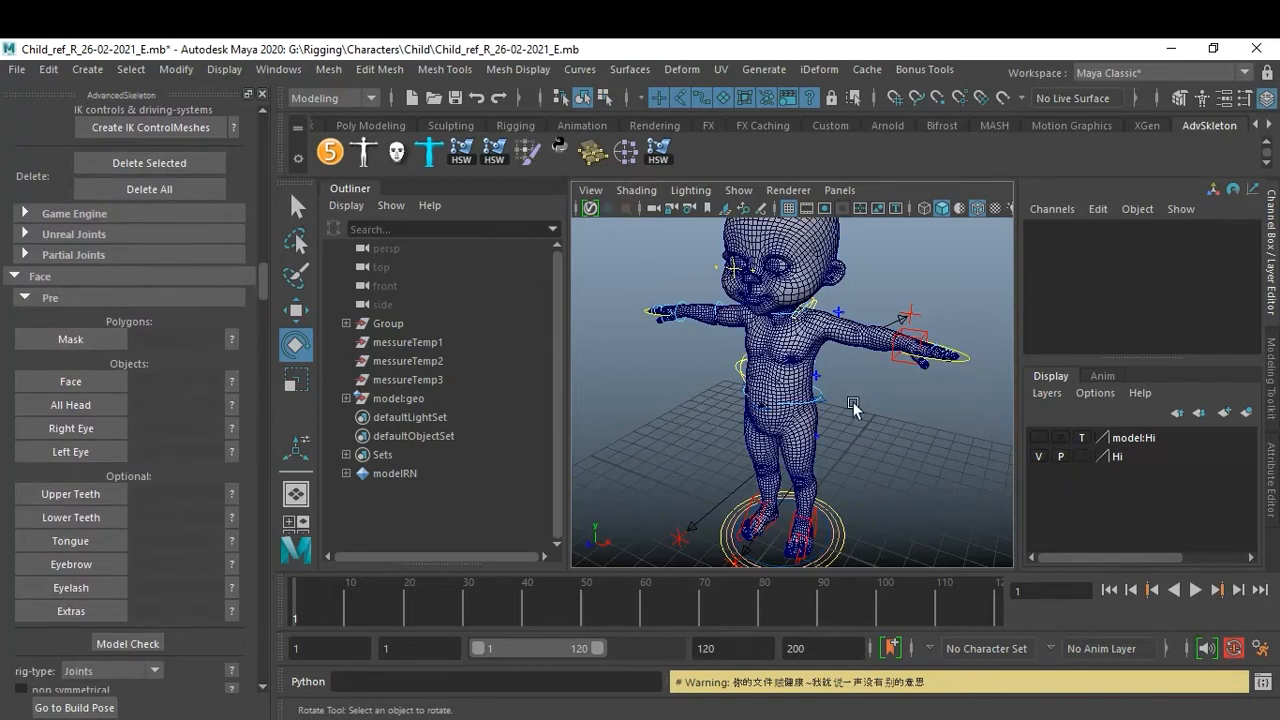
{"action": "left_click", "coordinate": [636, 190]}
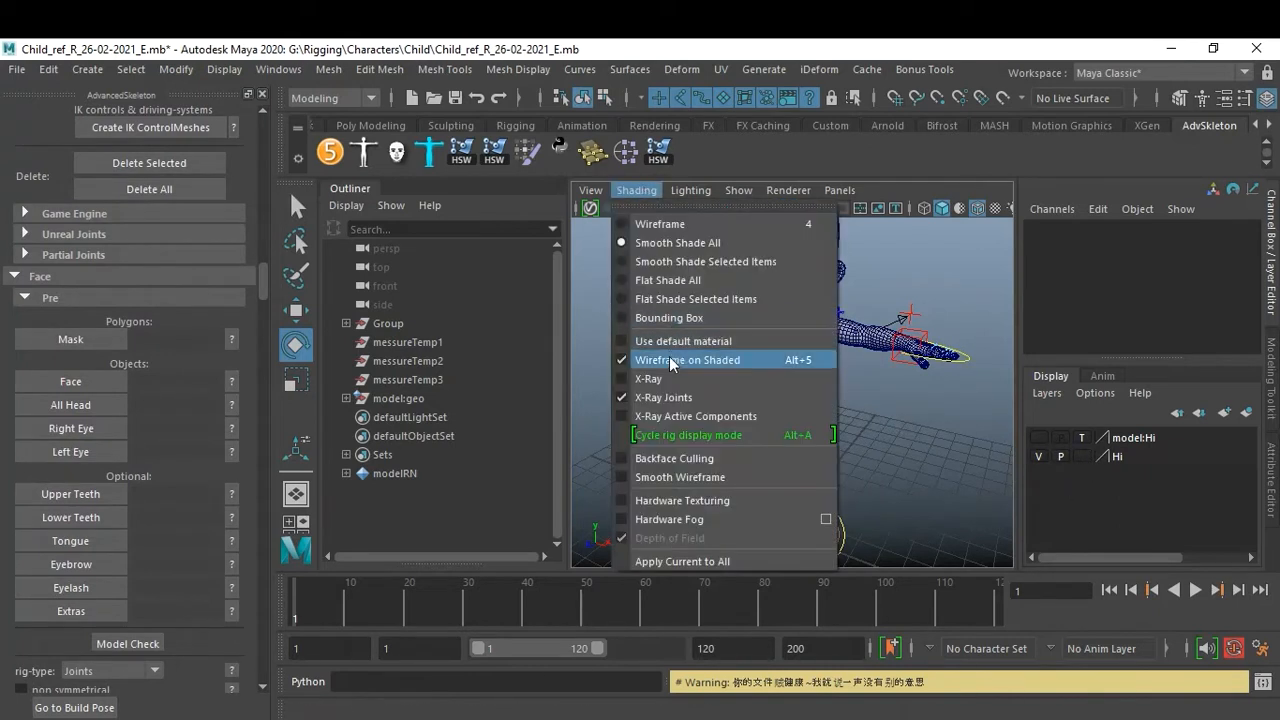
{"action": "mouse_move", "coordinate": [731, 189]}
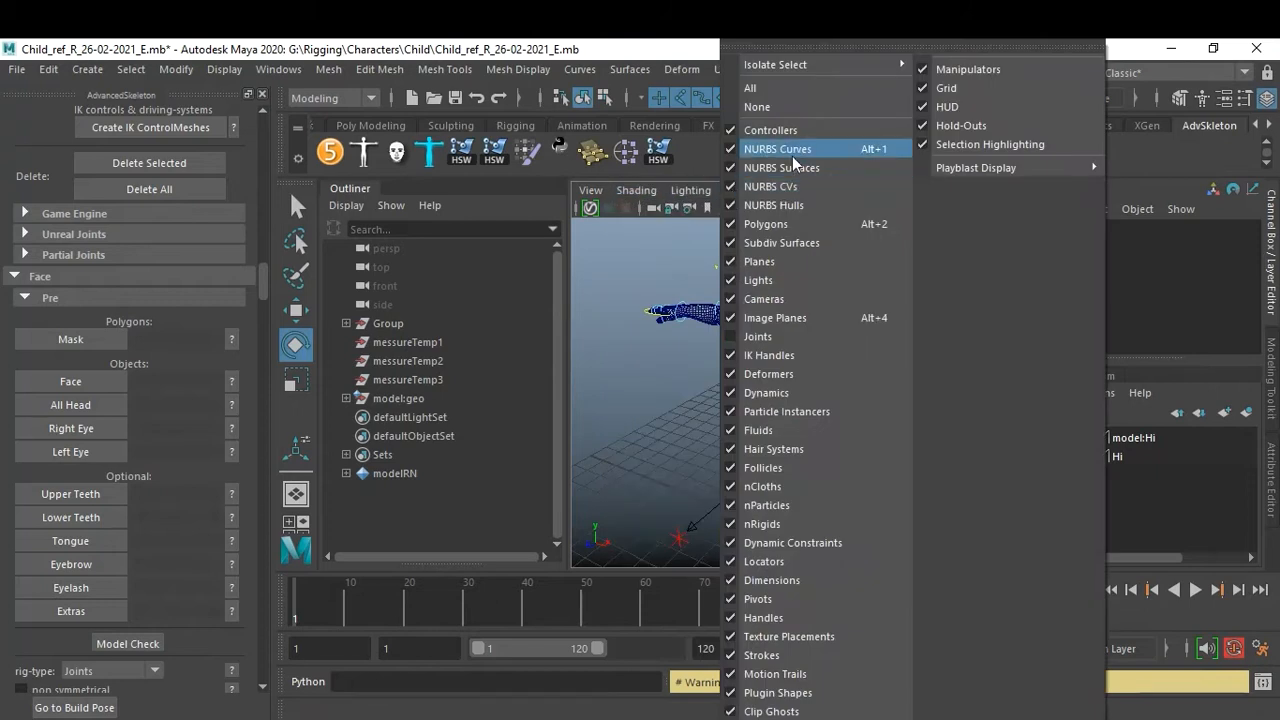
{"action": "left_click", "coordinate": [796, 336]}
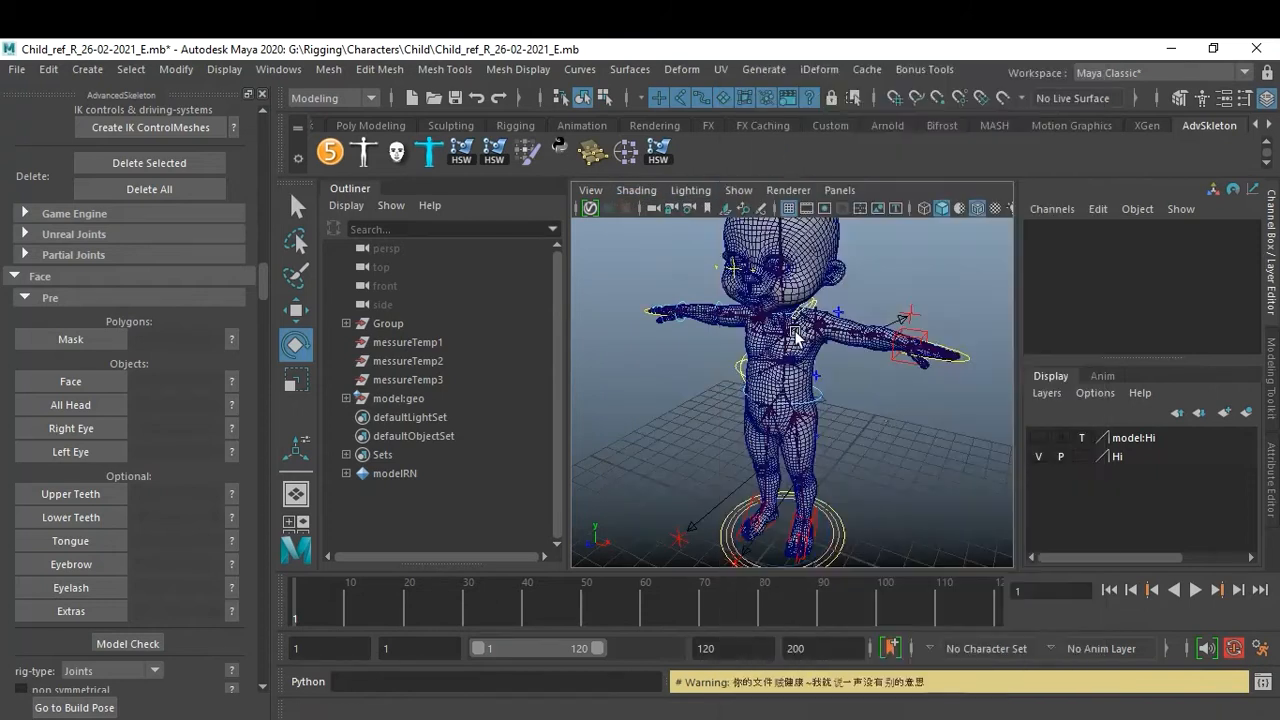
Inspect the joint placement inside the child's torso and left arm.
{"action": "right_click_drag", "start_coordinate": [788, 360], "coordinate": [909, 389], "text": "alt"}
{"action": "left_click_drag", "start_coordinate": [909, 389], "coordinate": [778, 366], "text": "alt"}
{"action": "middle_click_drag", "start_coordinate": [778, 366], "coordinate": [820, 285], "text": "alt"}
{"action": "left_click_drag", "start_coordinate": [820, 285], "coordinate": [884, 332], "text": "alt"}
{"action": "middle_click_drag", "start_coordinate": [880, 446], "coordinate": [885, 333], "text": "alt"}
{"action": "left_click_drag", "start_coordinate": [885, 333], "coordinate": [863, 303], "text": "alt"}
{"action": "middle_click_drag", "start_coordinate": [863, 303], "coordinate": [866, 480], "text": "alt"}
{"action": "left_click_drag", "start_coordinate": [866, 480], "coordinate": [881, 420], "text": "alt"}
{"action": "right_click_drag", "start_coordinate": [881, 420], "coordinate": [817, 435], "text": "alt"}
{"action": "mouse_move", "coordinate": [817, 433]}
{"action": "left_mouse_down", "text": "alt"}
{"action": "mouse_move", "coordinate": [746, 406]}
{"action": "mouse_move", "coordinate": [797, 420]}
{"action": "left_mouse_up", "text": "alt"}
{"action": "right_click_drag", "start_coordinate": [797, 420], "coordinate": [843, 445], "text": "alt"}
{"action": "left_click_drag", "start_coordinate": [843, 445], "coordinate": [820, 414], "text": "alt"}
{"action": "right_click_drag", "start_coordinate": [820, 414], "coordinate": [894, 486], "text": "alt"}
{"action": "left_click_drag", "start_coordinate": [894, 486], "coordinate": [886, 460], "text": "alt"}
{"action": "right_click_drag", "start_coordinate": [886, 460], "coordinate": [817, 424], "text": "alt"}
{"action": "left_click_drag", "start_coordinate": [817, 424], "coordinate": [894, 451], "text": "alt"}
{"action": "right_click_drag", "start_coordinate": [894, 451], "coordinate": [915, 460], "text": "alt"}
{"action": "middle_click_drag", "start_coordinate": [915, 460], "coordinate": [880, 388], "text": "alt"}
{"action": "left_click_drag", "start_coordinate": [880, 388], "coordinate": [797, 400], "text": "alt"}
{"action": "right_click_drag", "start_coordinate": [797, 400], "coordinate": [860, 440], "text": "alt"}
{"action": "mouse_move", "coordinate": [860, 440]}
{"action": "left_mouse_down", "text": "alt"}
{"action": "mouse_move", "coordinate": [890, 477]}
{"action": "mouse_move", "coordinate": [923, 468]}
{"action": "mouse_move", "coordinate": [906, 434]}
{"action": "mouse_move", "coordinate": [860, 445]}
{"action": "left_mouse_up", "text": "alt"}
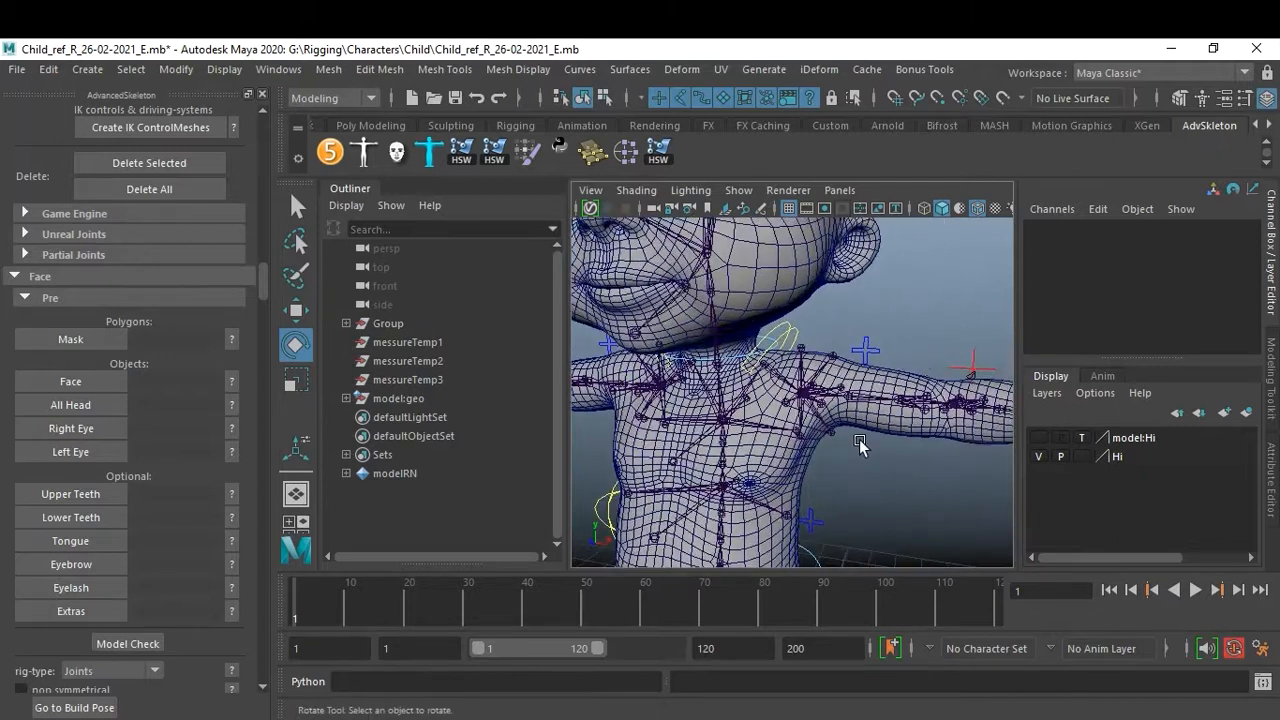
{"action": "left_click_drag", "start_coordinate": [937, 332], "coordinate": [979, 376], "text": "alt"}
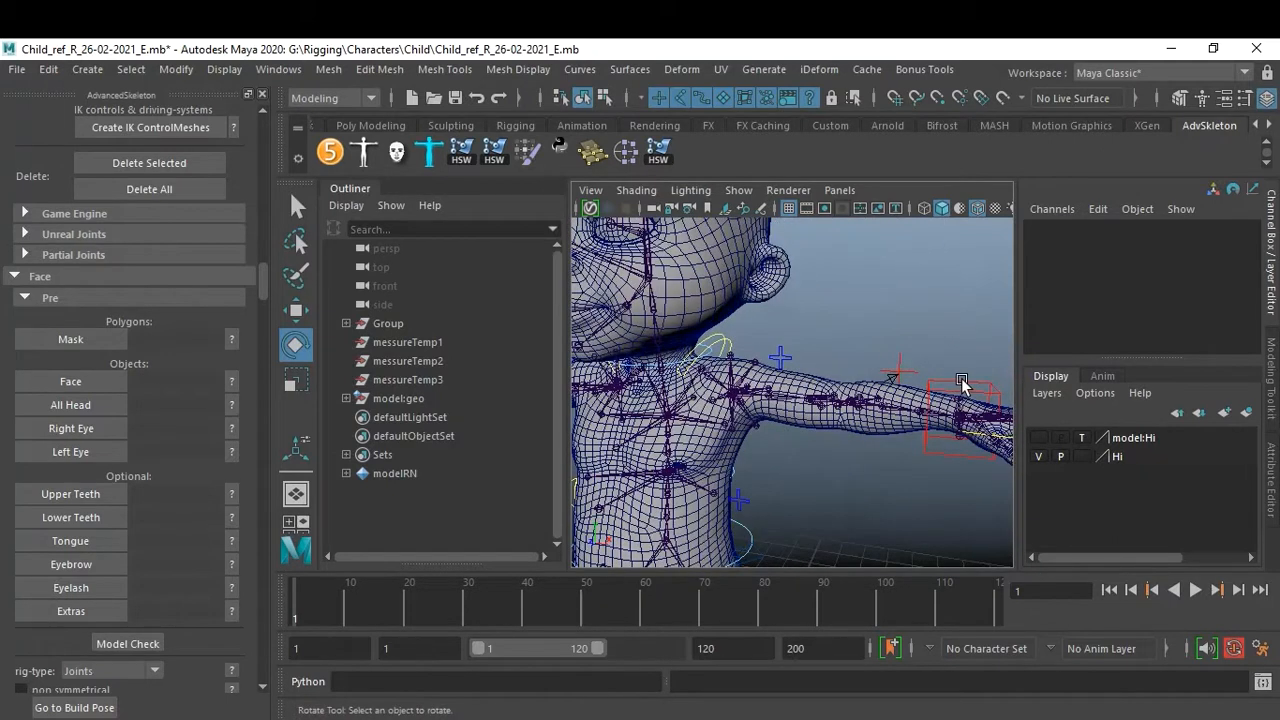
Select the left arm IK control and move it to test, then undo the move.
{"action": "left_click", "coordinate": [962, 383]}
{"action": "key", "text": "w"}
{"action": "left_click_drag", "start_coordinate": [958, 401], "coordinate": [818, 600]}
{"action": "key", "text": "ctrl+z"}
{"action": "left_click", "coordinate": [915, 501]}
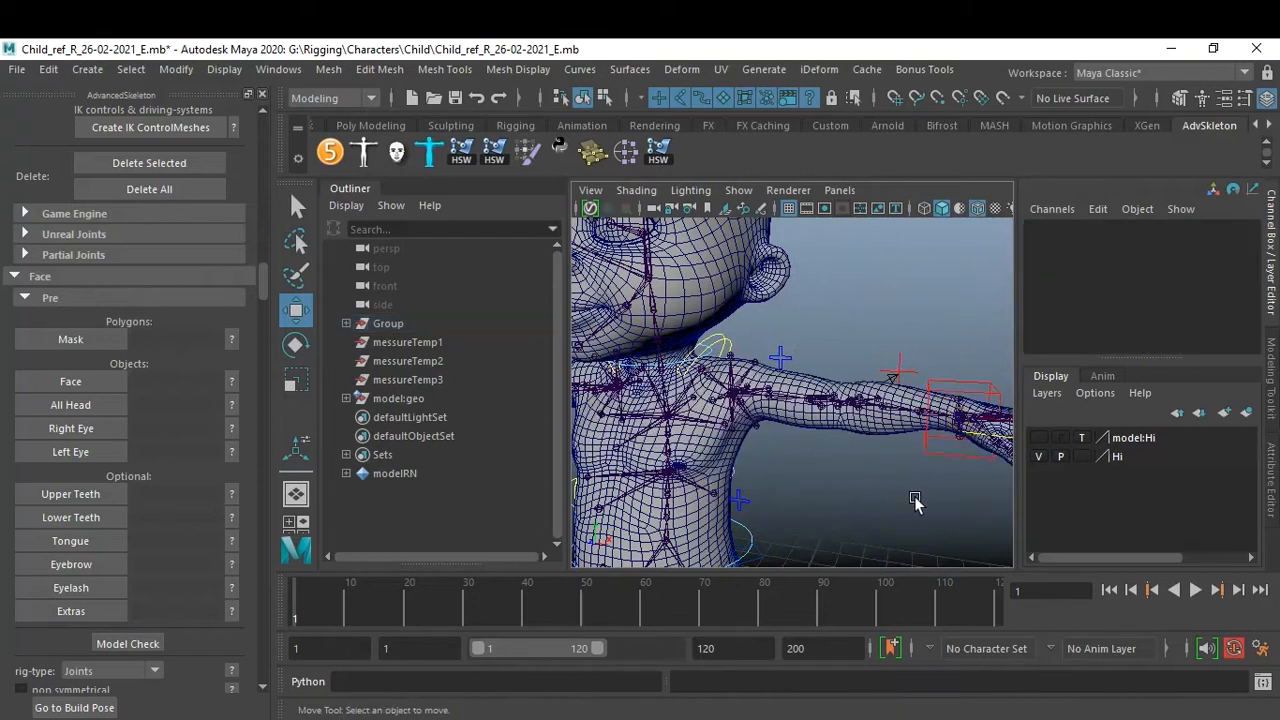
Inspect the left arm IK control and the FK/IK switch's FKIKBlend channel.
{"action": "middle_click_drag", "start_coordinate": [915, 498], "coordinate": [820, 465], "text": "alt"}
{"action": "right_click_drag", "start_coordinate": [820, 465], "coordinate": [878, 470], "text": "alt"}
{"action": "left_click_drag", "start_coordinate": [878, 470], "coordinate": [860, 430], "text": "alt"}
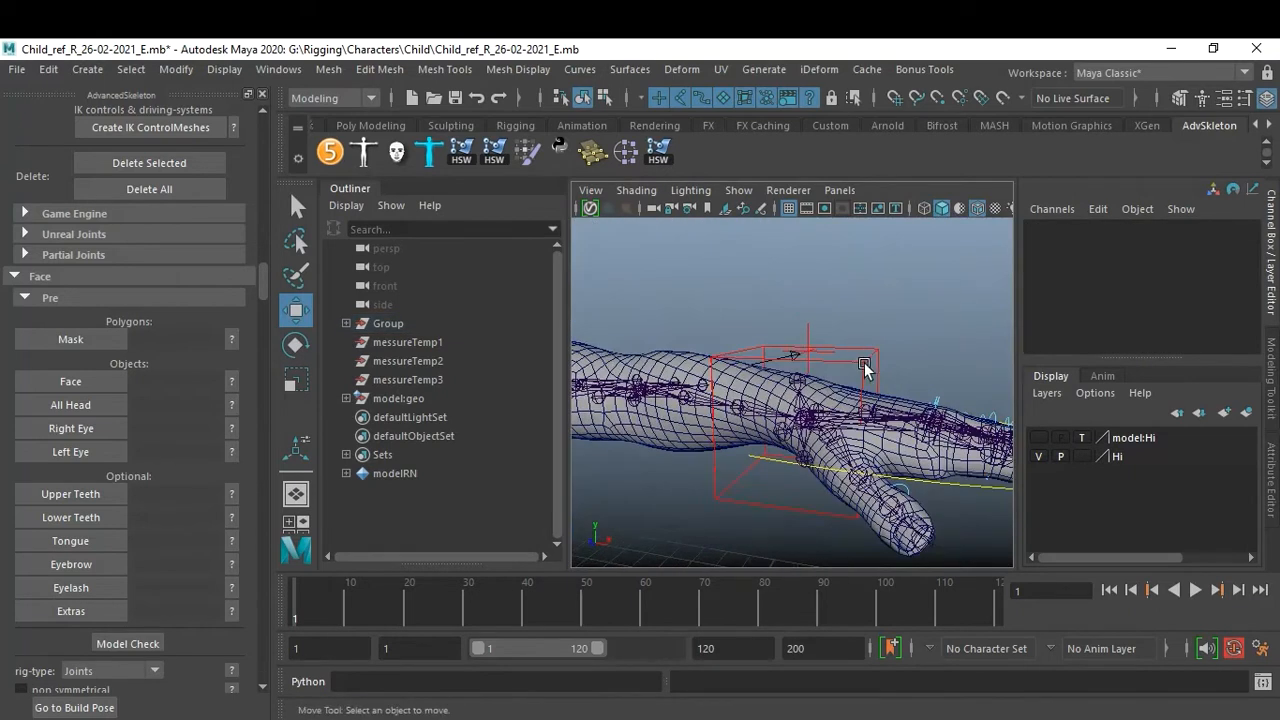
{"action": "left_click", "coordinate": [865, 369]}
{"action": "key", "text": "ctrl+a"}
{"action": "key", "text": "ctrl+a"}
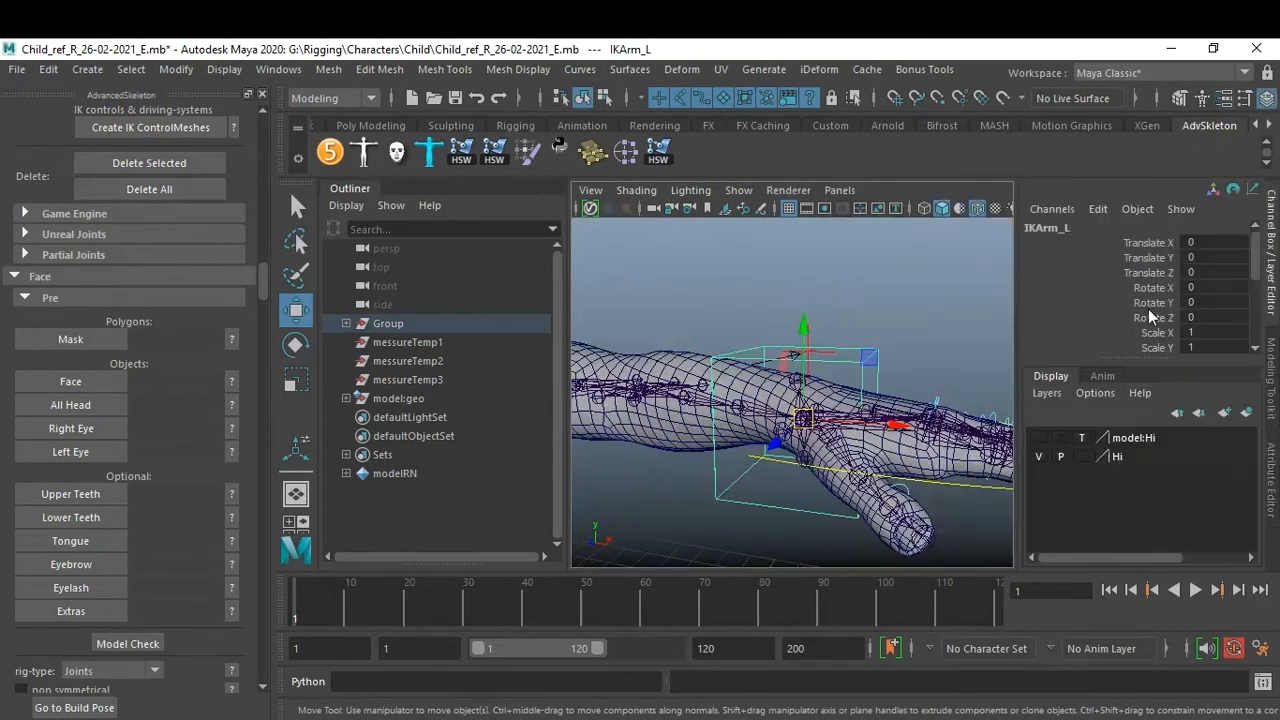
{"action": "left_click", "coordinate": [897, 320]}
{"action": "mouse_move", "coordinate": [897, 320]}
{"action": "left_mouse_down", "text": "alt"}
{"action": "mouse_move", "coordinate": [911, 342]}
{"action": "mouse_move", "coordinate": [900, 342]}
{"action": "left_mouse_up", "text": "alt"}
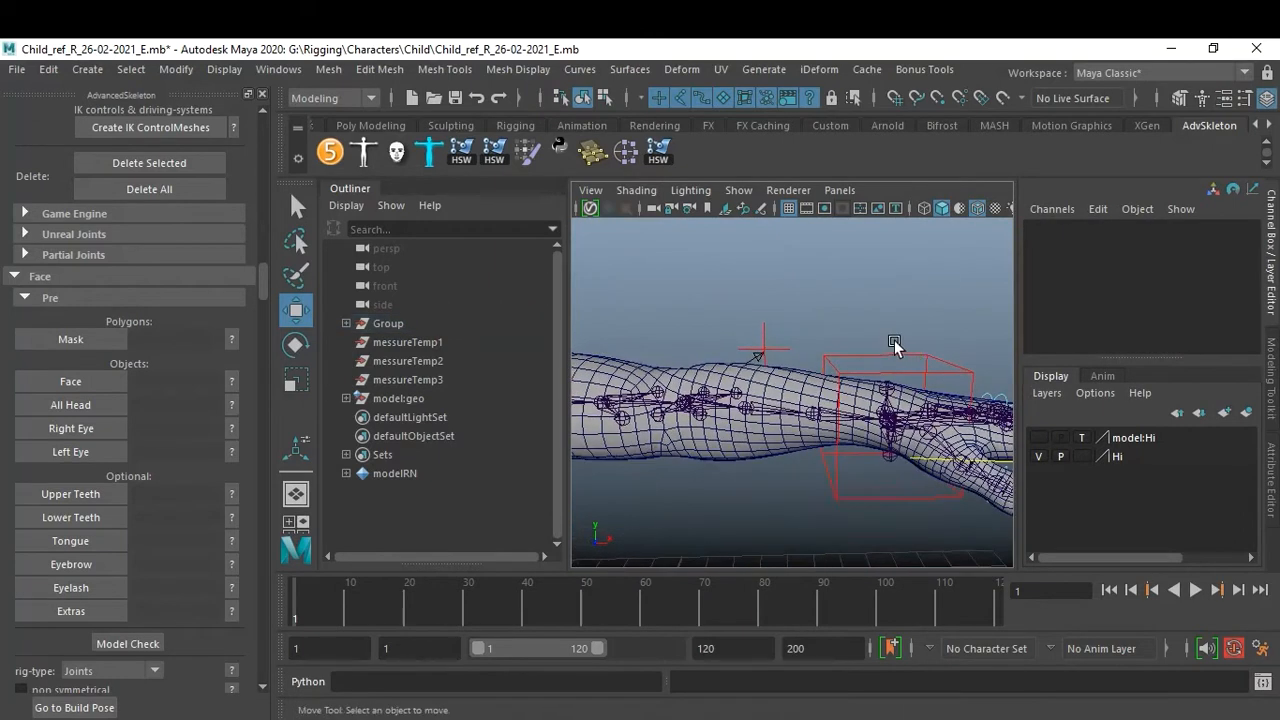
{"action": "scroll", "coordinate": [765, 340], "scroll_direction": "down", "scroll_amount": 5}
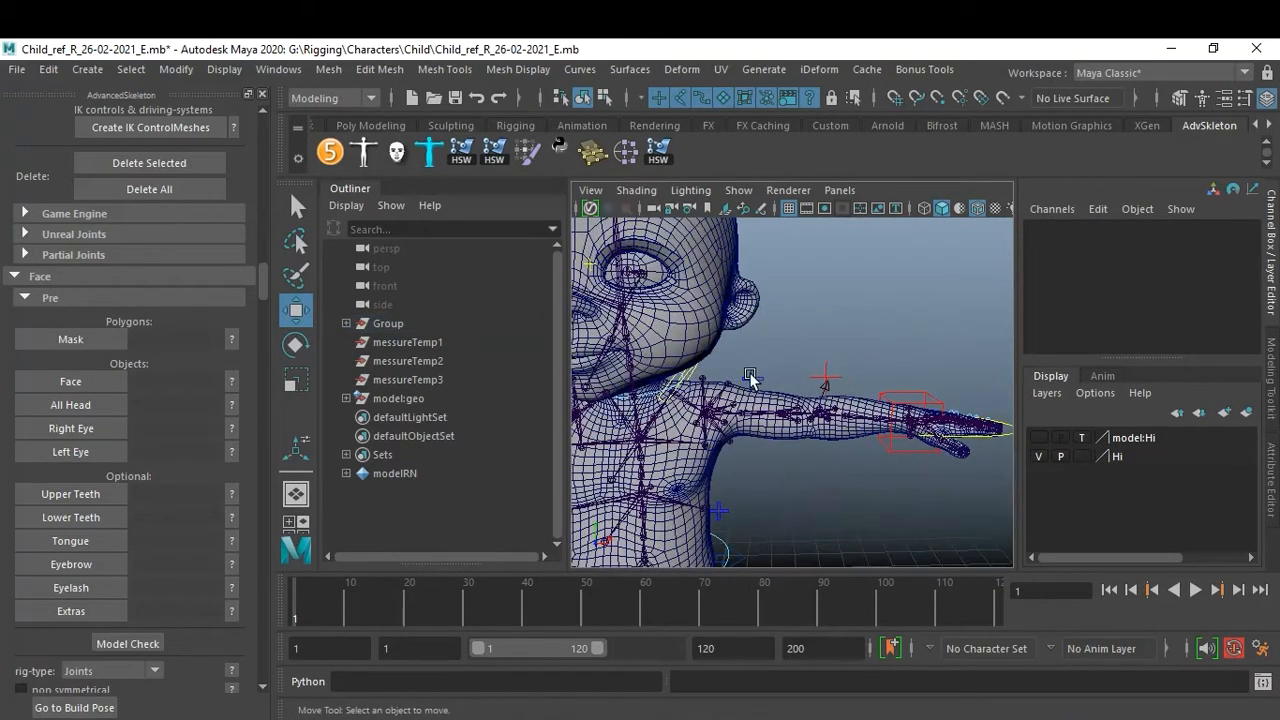
{"action": "left_click", "coordinate": [750, 376]}
{"action": "left_click", "coordinate": [1148, 244]}
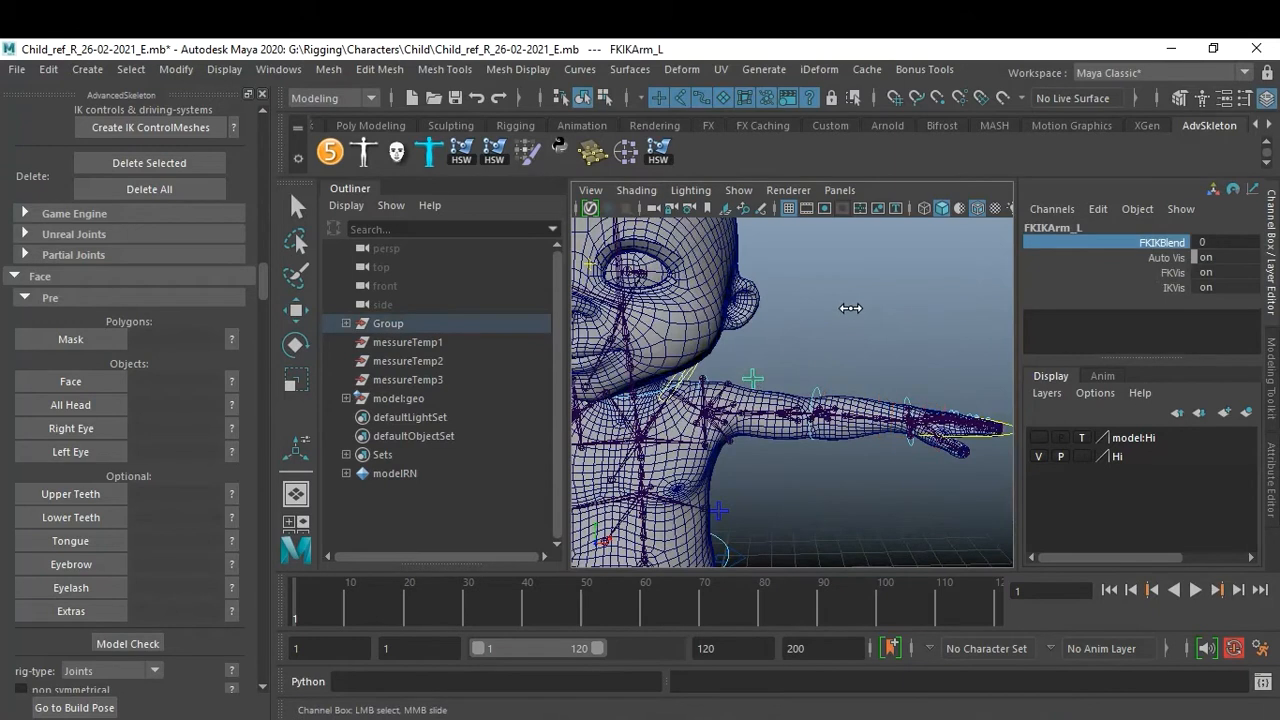
{"action": "right_click_drag", "start_coordinate": [851, 308], "coordinate": [923, 380], "text": "alt"}
{"action": "middle_click_drag", "start_coordinate": [923, 380], "coordinate": [802, 330], "text": "alt"}
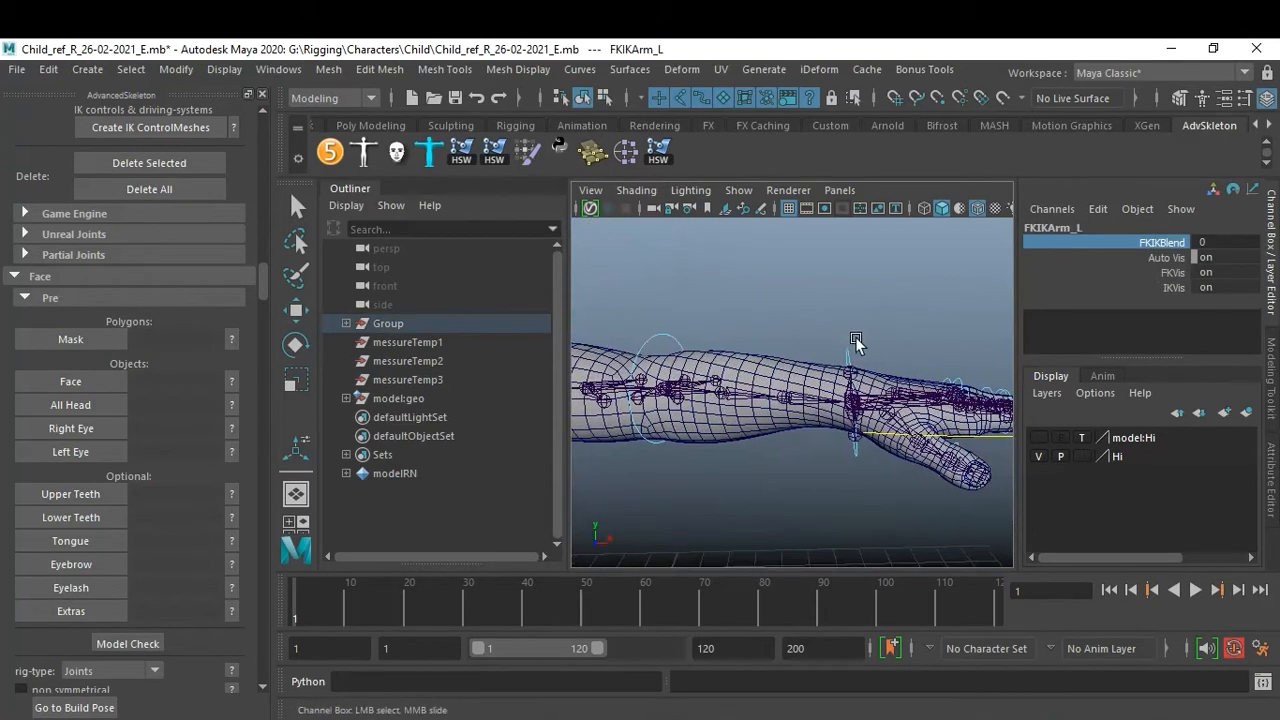
Select the left FK wrist control and rotate it to test, then undo the rotation.
{"action": "left_click", "coordinate": [849, 349]}
{"action": "key", "text": "w"}
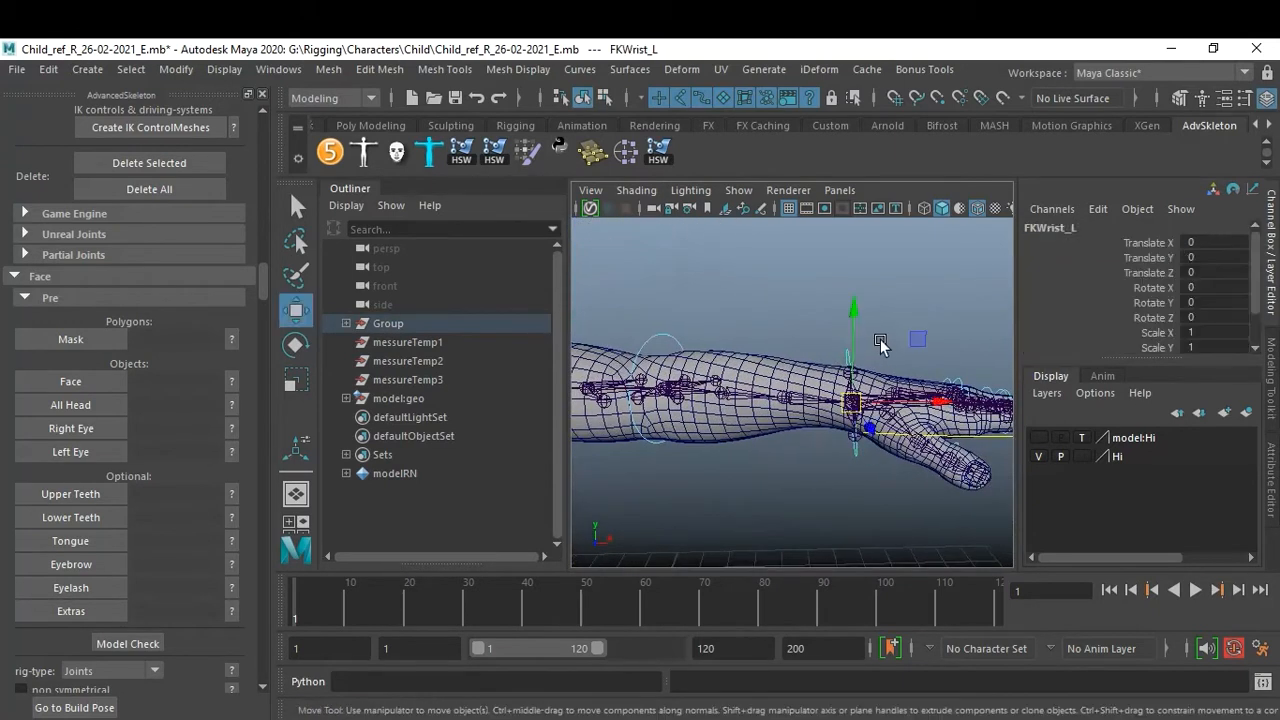
{"action": "key", "text": "e"}
{"action": "left_click_drag", "start_coordinate": [897, 330], "coordinate": [722, 215]}
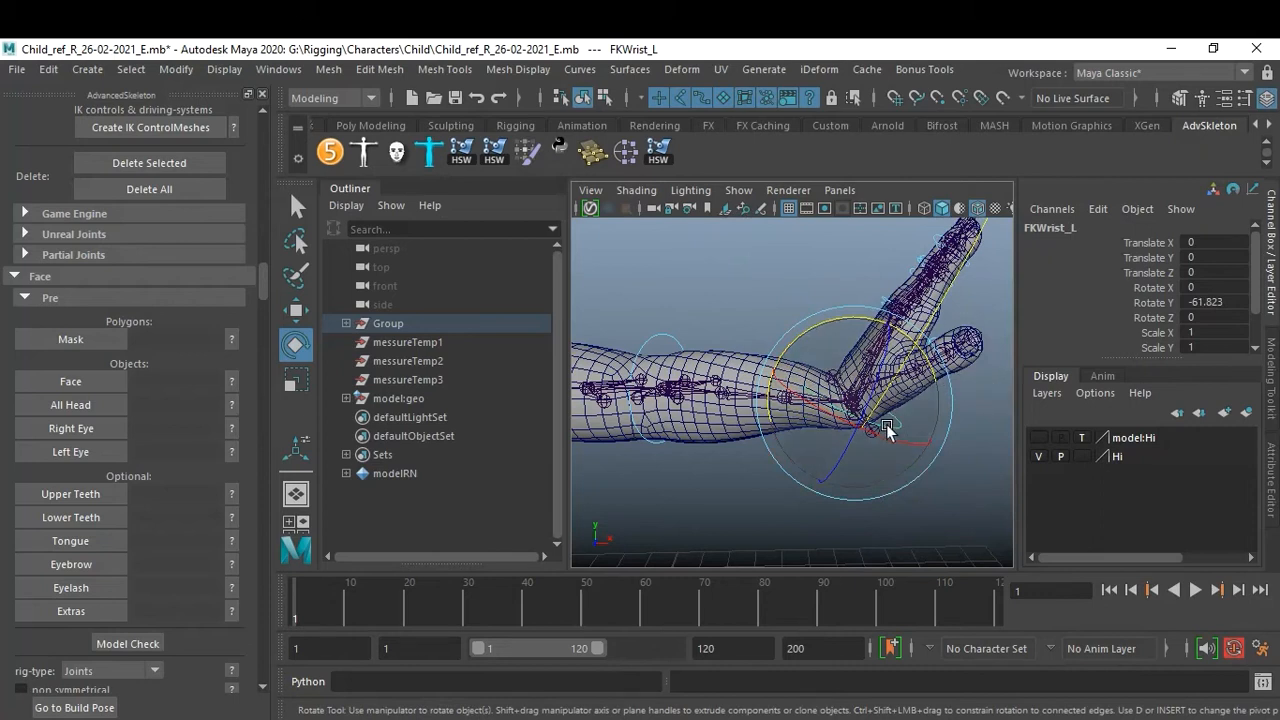
{"action": "key", "text": "ctrl+z"}
{"action": "left_click", "coordinate": [674, 452]}
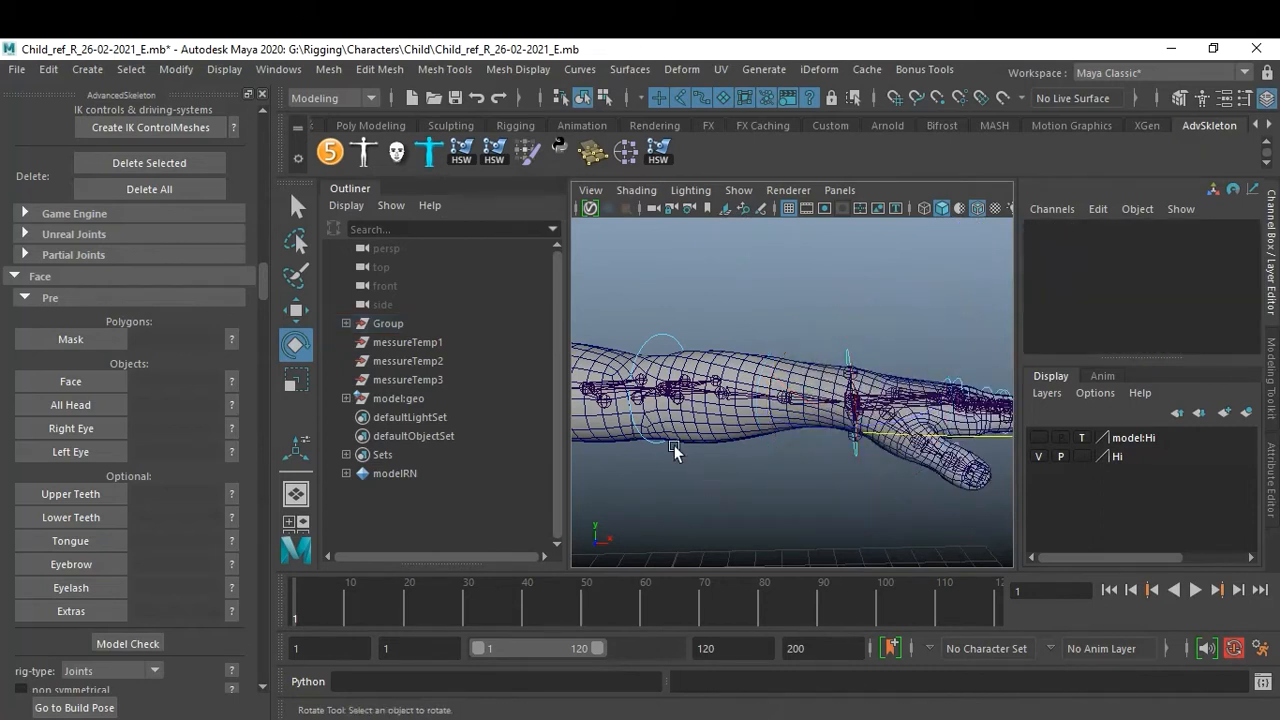
Select the left FK elbow control and hide joints in the viewport.
{"action": "left_click", "coordinate": [661, 338]}
{"action": "left_click_drag", "start_coordinate": [661, 338], "coordinate": [884, 430], "text": "alt"}
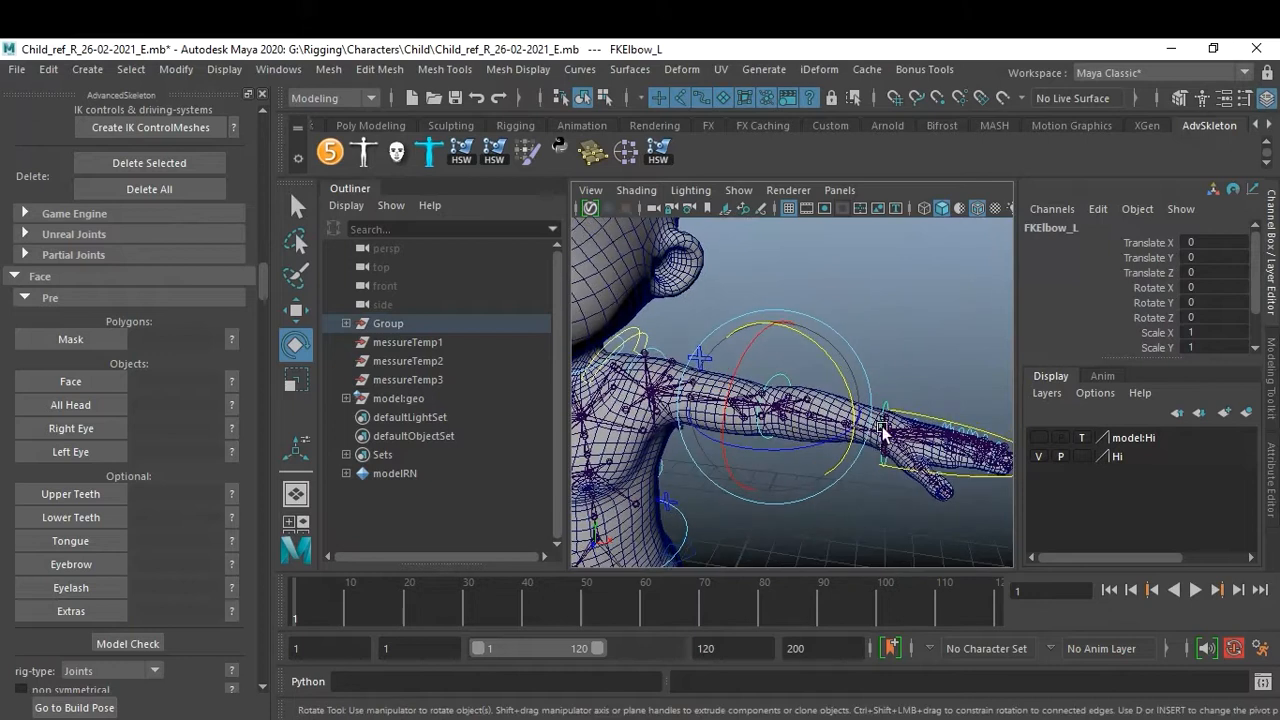
{"action": "left_click", "coordinate": [738, 190]}
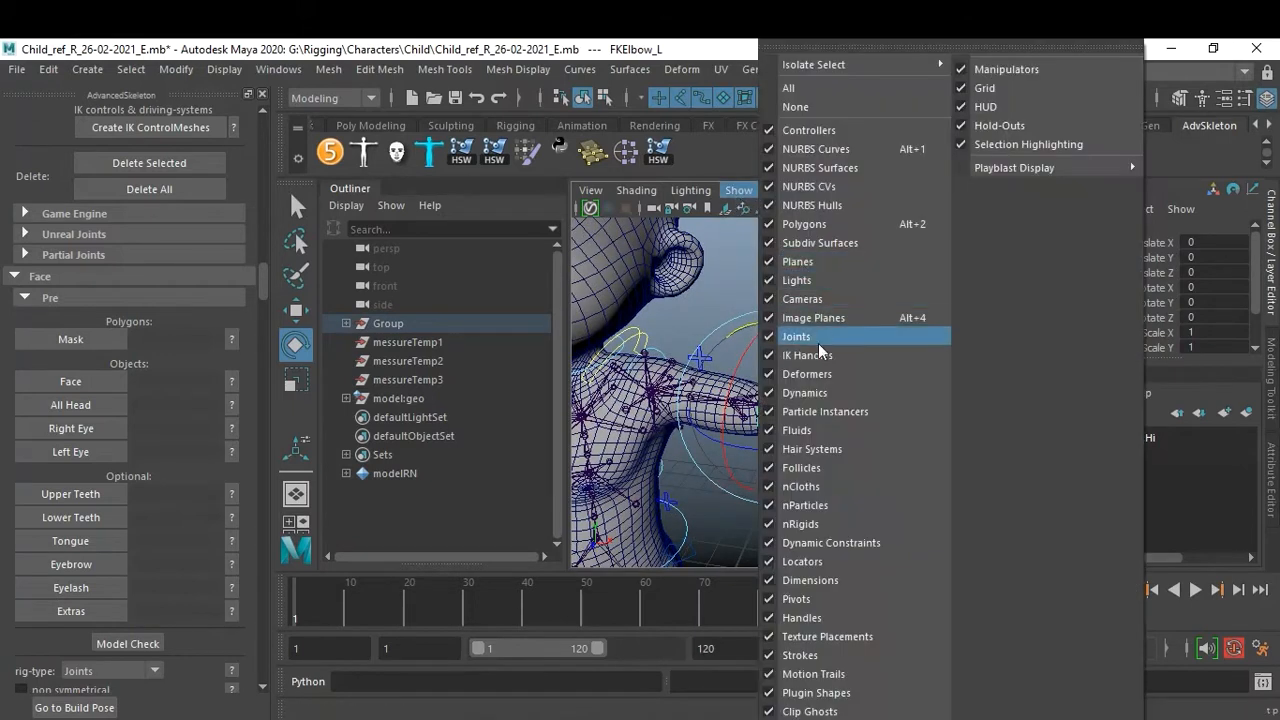
{"action": "left_click", "coordinate": [812, 339]}
Rotate the left FK elbow control to test, then undo the rotation.
{"action": "right_click_drag", "start_coordinate": [757, 390], "coordinate": [808, 444], "text": "alt"}
{"action": "left_click_drag", "start_coordinate": [808, 451], "coordinate": [698, 472]}
{"action": "key", "text": "ctrl+z"}
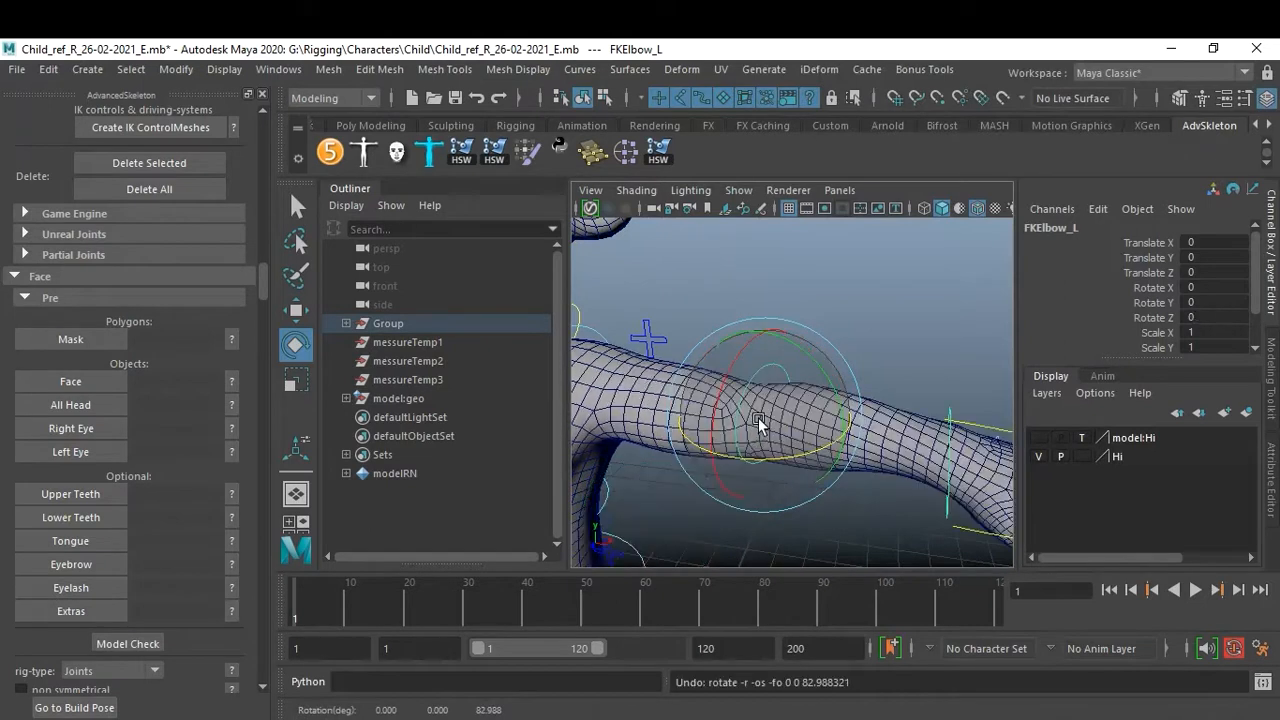
Rotate the left FK elbow control again to test, then reset its Rotate Y to 0.
{"action": "middle_click_drag", "start_coordinate": [896, 325], "coordinate": [794, 311], "text": "alt"}
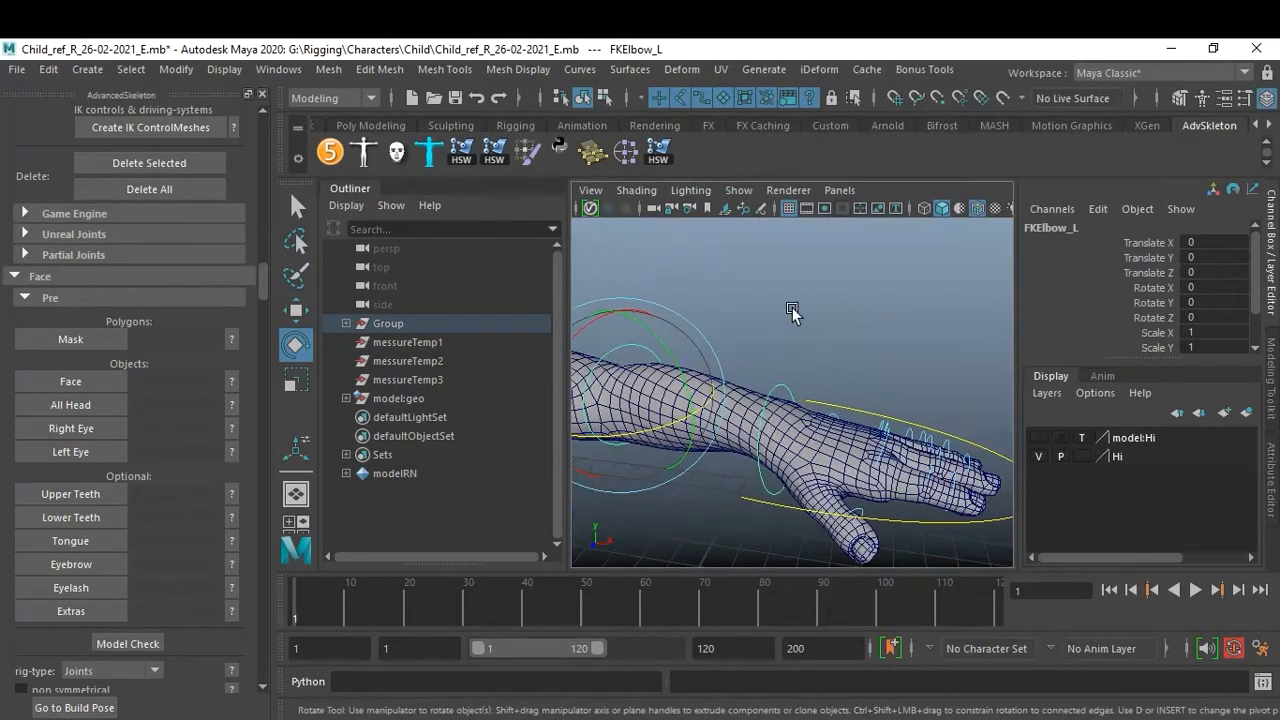
{"action": "left_click", "coordinate": [817, 343]}
{"action": "left_click", "coordinate": [789, 388]}
{"action": "left_click_drag", "start_coordinate": [789, 390], "coordinate": [878, 415]}
{"action": "left_click", "coordinate": [1228, 303]}
{"action": "type", "text": "0"}
{"action": "key", "text": "Return"}
{"action": "left_click", "coordinate": [922, 333]}
Inspect the rig controls around the child's legs and feet.
{"action": "right_click_drag", "start_coordinate": [880, 347], "coordinate": [776, 337], "text": "alt"}
{"action": "middle_click_drag", "start_coordinate": [776, 337], "coordinate": [851, 365], "text": "alt"}
{"action": "right_click_drag", "start_coordinate": [851, 365], "coordinate": [794, 351], "text": "alt"}
{"action": "middle_click_drag", "start_coordinate": [794, 351], "coordinate": [831, 374], "text": "alt"}
{"action": "left_click_drag", "start_coordinate": [831, 374], "coordinate": [851, 363], "text": "alt"}
{"action": "right_click_drag", "start_coordinate": [851, 363], "coordinate": [845, 396], "text": "alt"}
{"action": "middle_click_drag", "start_coordinate": [845, 396], "coordinate": [847, 365], "text": "alt"}
{"action": "right_click_drag", "start_coordinate": [847, 365], "coordinate": [874, 417], "text": "alt"}
{"action": "middle_click_drag", "start_coordinate": [874, 417], "coordinate": [880, 386], "text": "alt"}
{"action": "right_click_drag", "start_coordinate": [880, 386], "coordinate": [897, 391], "text": "alt"}
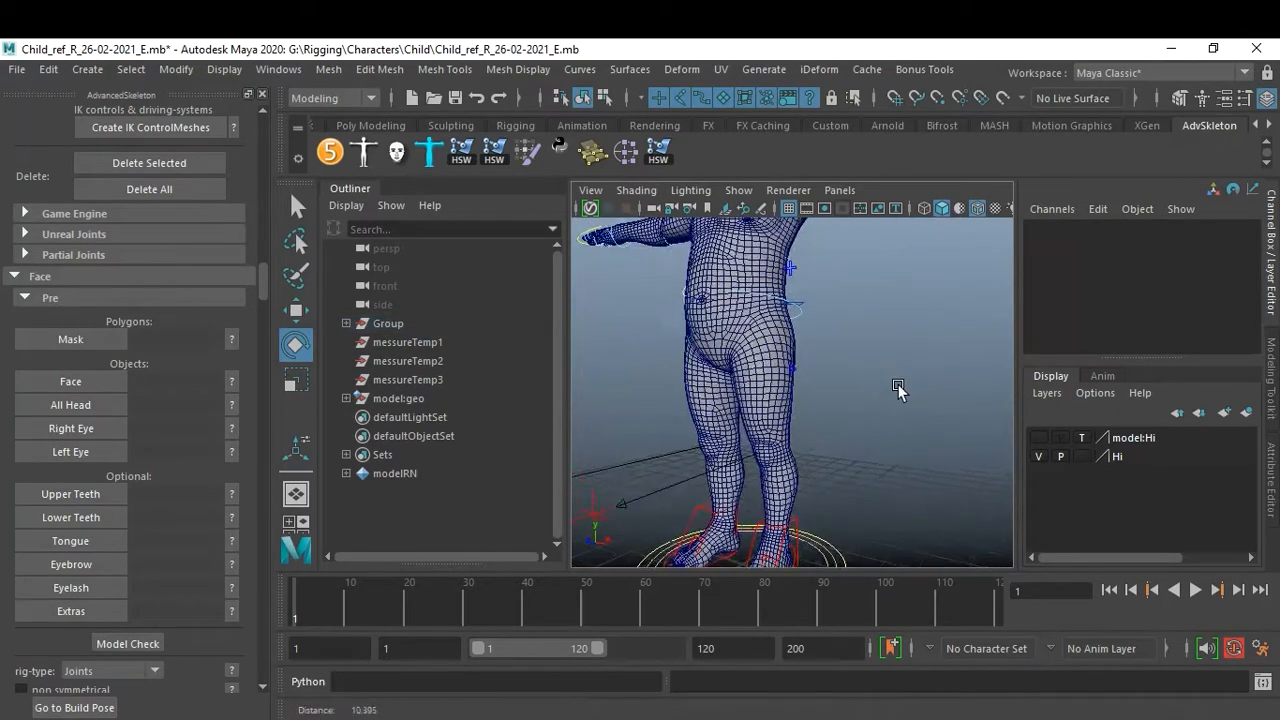
{"action": "middle_click_drag", "start_coordinate": [897, 391], "coordinate": [910, 350], "text": "alt"}
{"action": "left_click_drag", "start_coordinate": [906, 350], "coordinate": [894, 359], "text": "alt"}
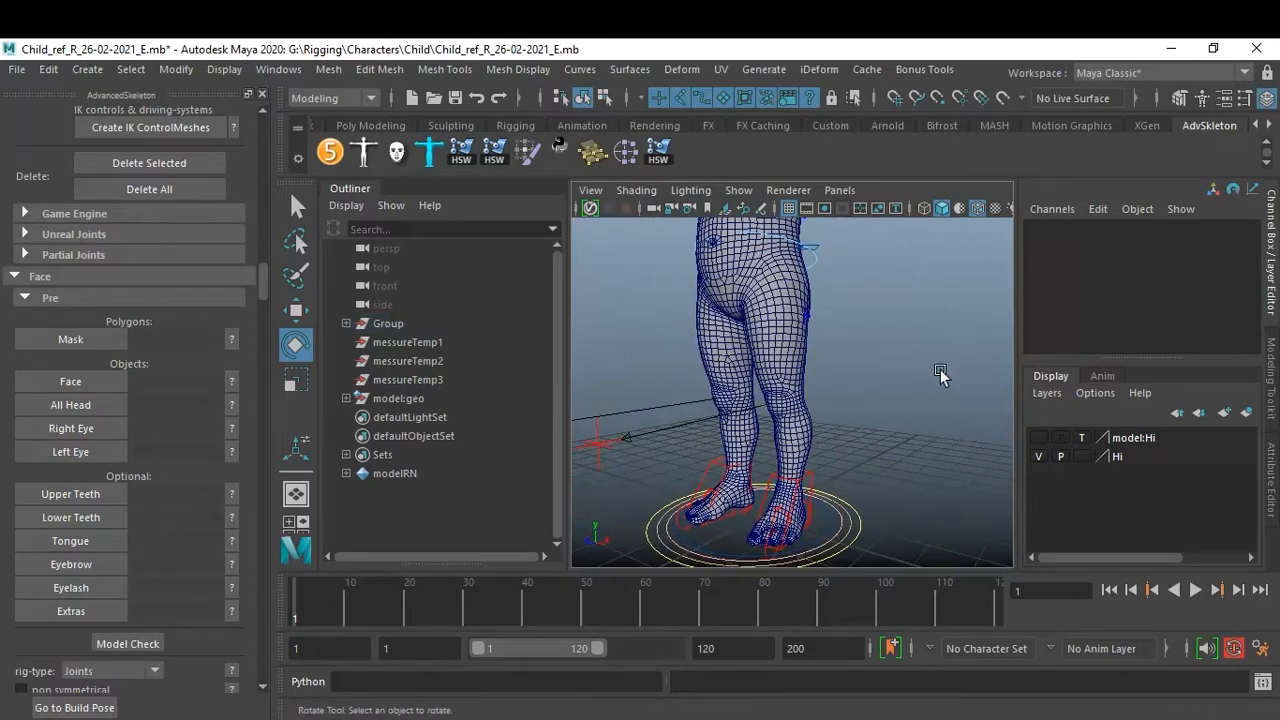
{"action": "middle_click_drag", "start_coordinate": [853, 312], "coordinate": [852, 503], "text": "alt"}
{"action": "right_click_drag", "start_coordinate": [777, 414], "coordinate": [832, 442], "text": "alt"}
{"action": "middle_click_drag", "start_coordinate": [832, 442], "coordinate": [843, 520], "text": "alt"}
{"action": "left_click_drag", "start_coordinate": [843, 520], "coordinate": [865, 433], "text": "alt"}
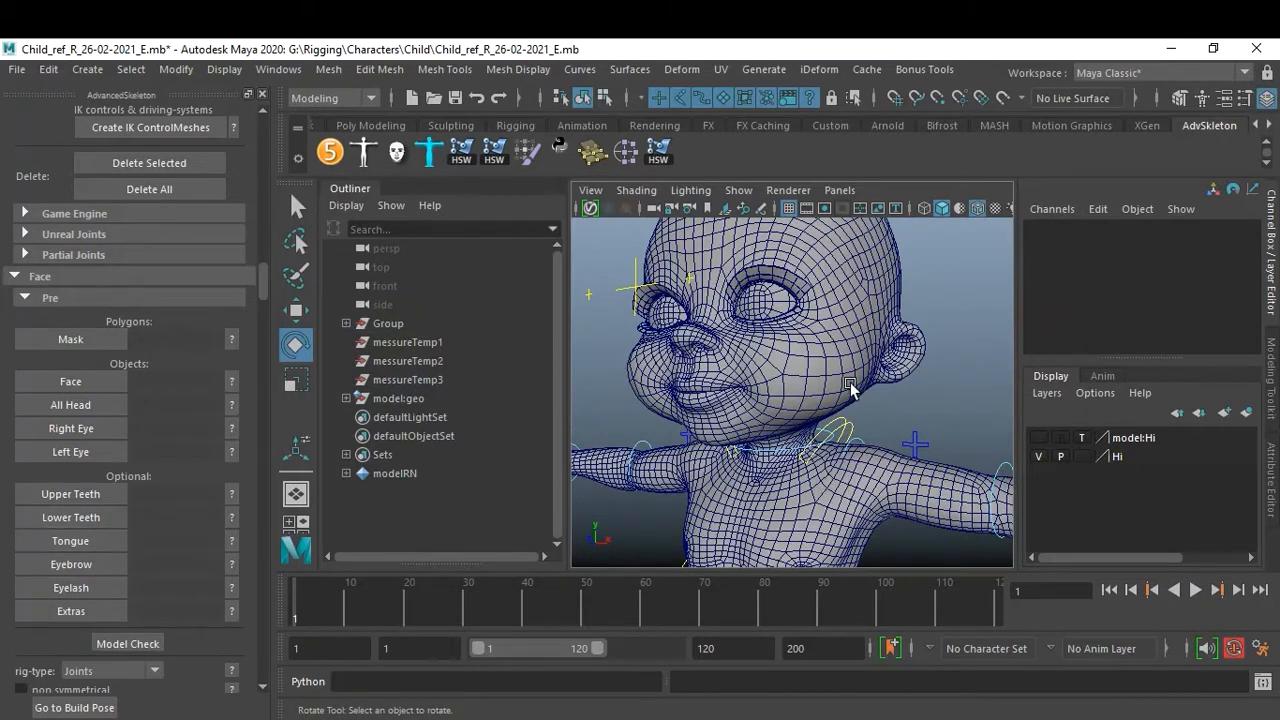
Select the body mesh and open the help image for the face Mask pre-selection.
{"action": "left_click", "coordinate": [808, 380]}
{"action": "scroll", "coordinate": [700, 424], "scroll_direction": "down", "scroll_amount": 5}
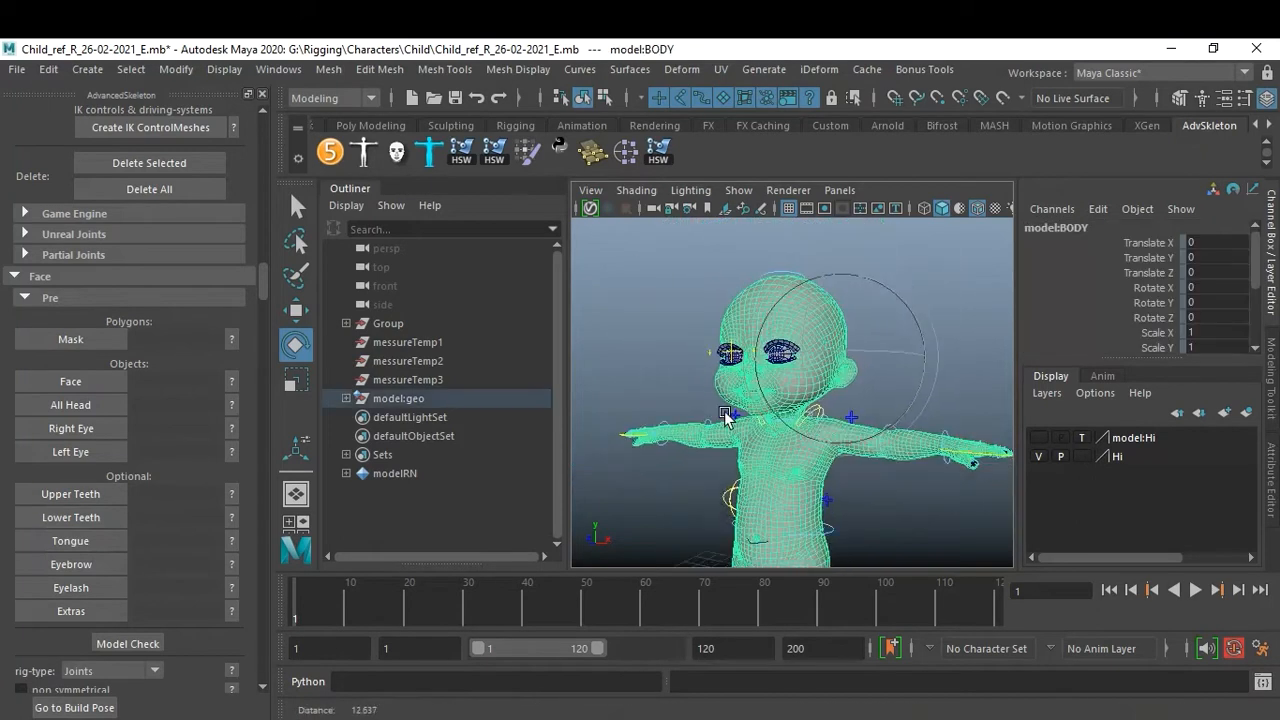
{"action": "right_click_drag", "start_coordinate": [688, 424], "coordinate": [803, 449], "text": "alt"}
{"action": "left_click_drag", "start_coordinate": [803, 449], "coordinate": [736, 450], "text": "alt"}
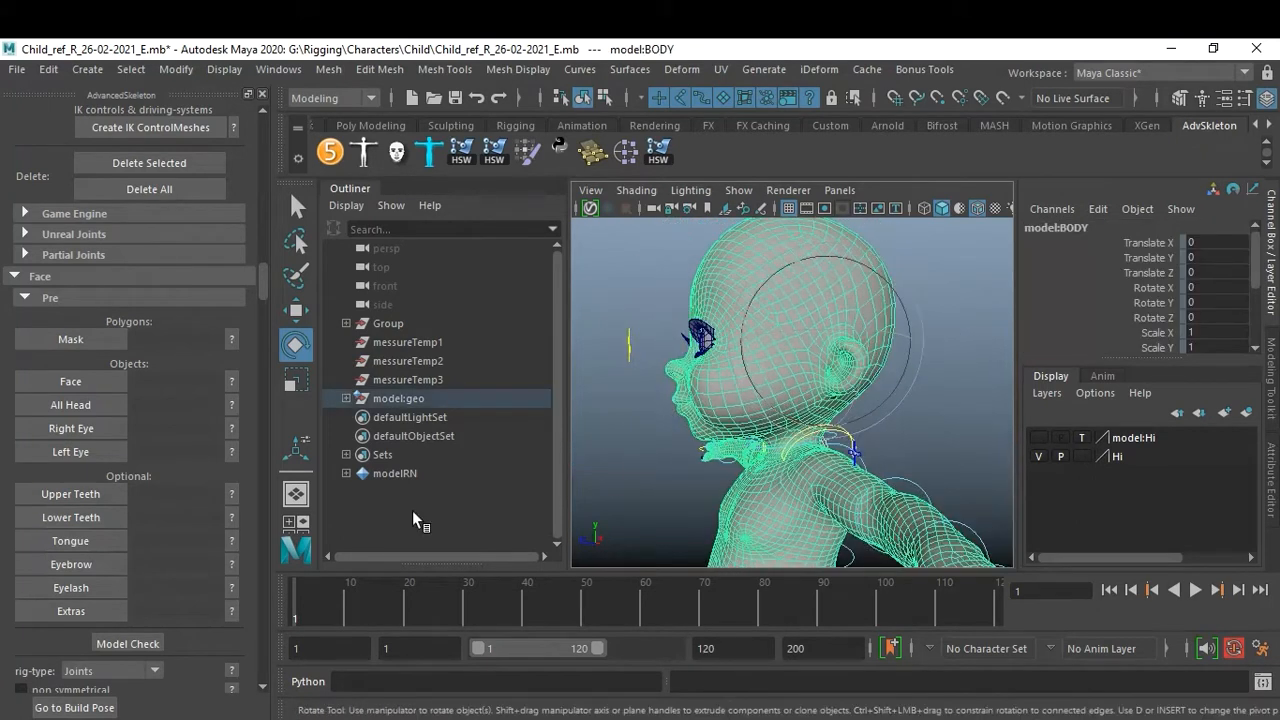
{"action": "left_click", "coordinate": [231, 340]}
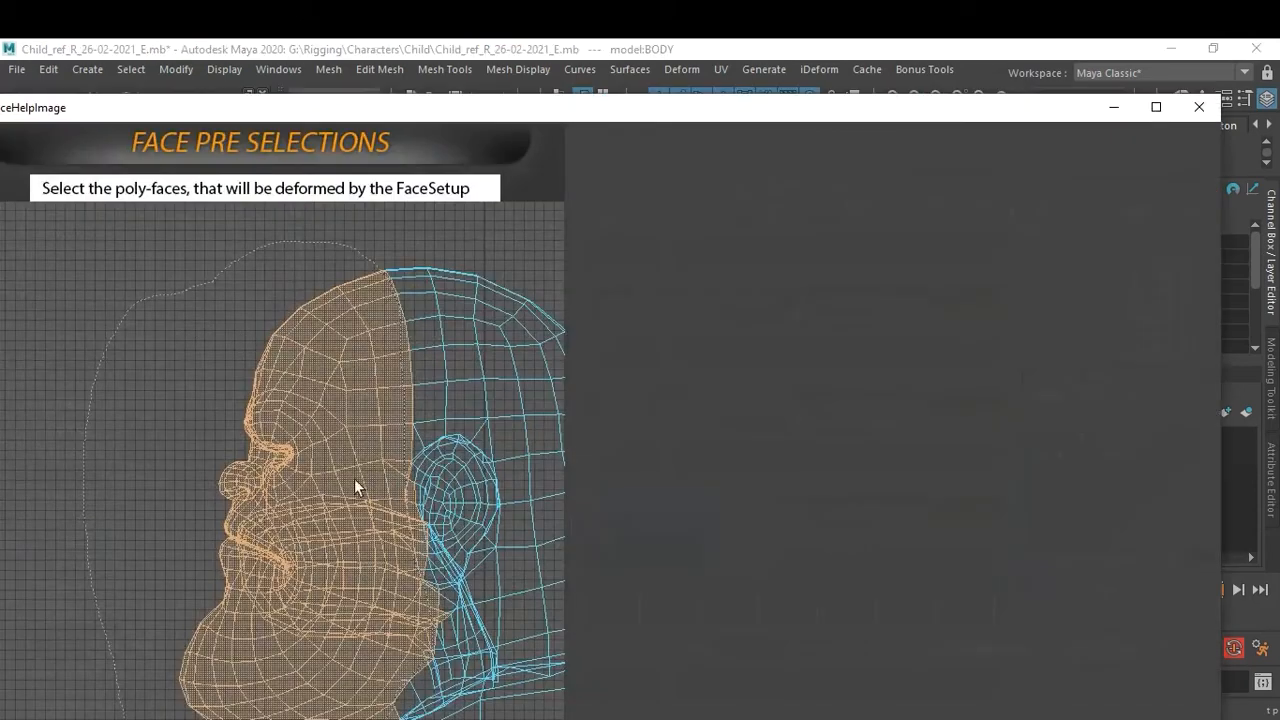
{"action": "left_click", "coordinate": [1199, 106]}
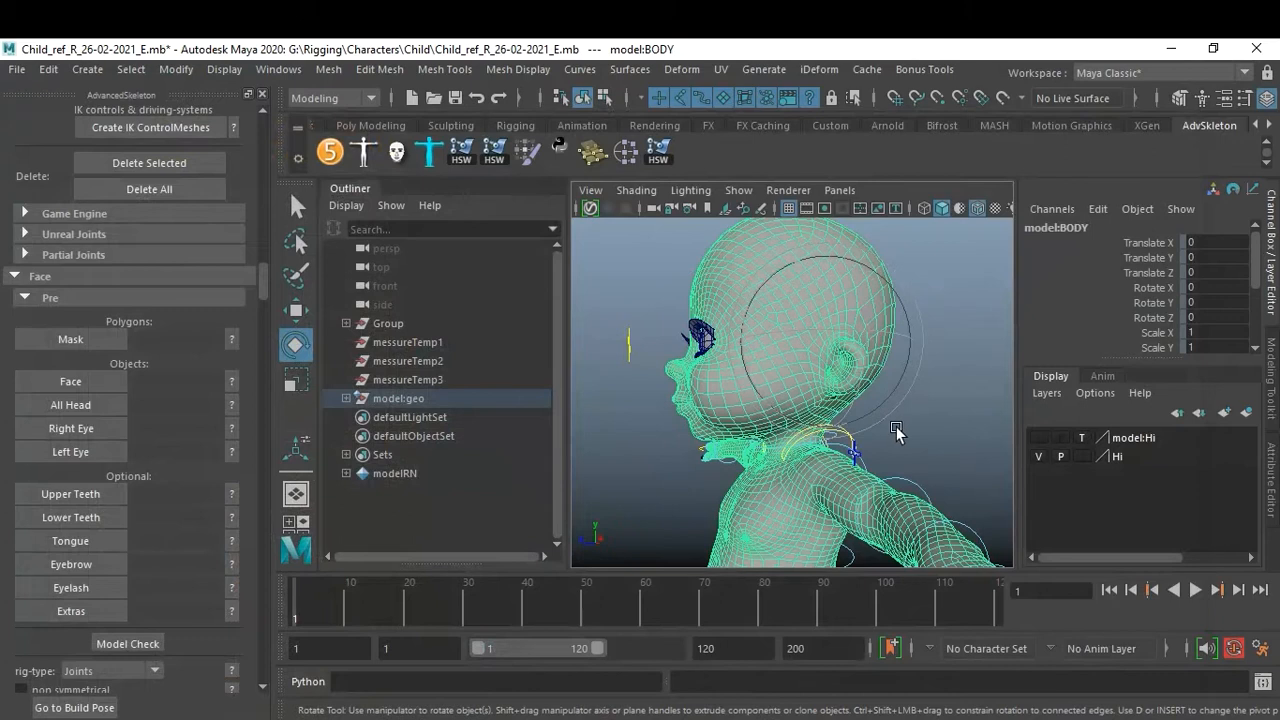
Hide the joints displayed around the child's head.
{"action": "key", "text": "space"}
{"action": "key", "text": "space"}
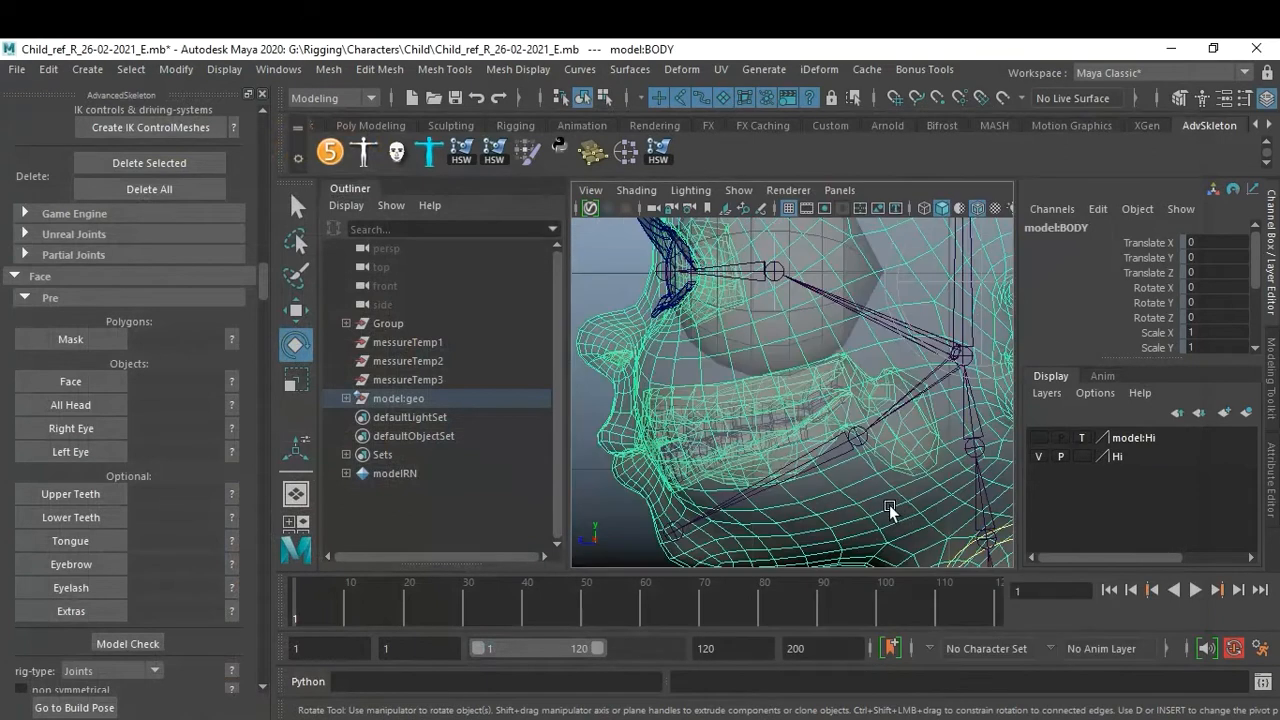
{"action": "right_click_drag", "start_coordinate": [854, 457], "coordinate": [706, 416], "text": "alt"}
{"action": "right_click_drag", "start_coordinate": [808, 437], "coordinate": [881, 474], "text": "alt"}
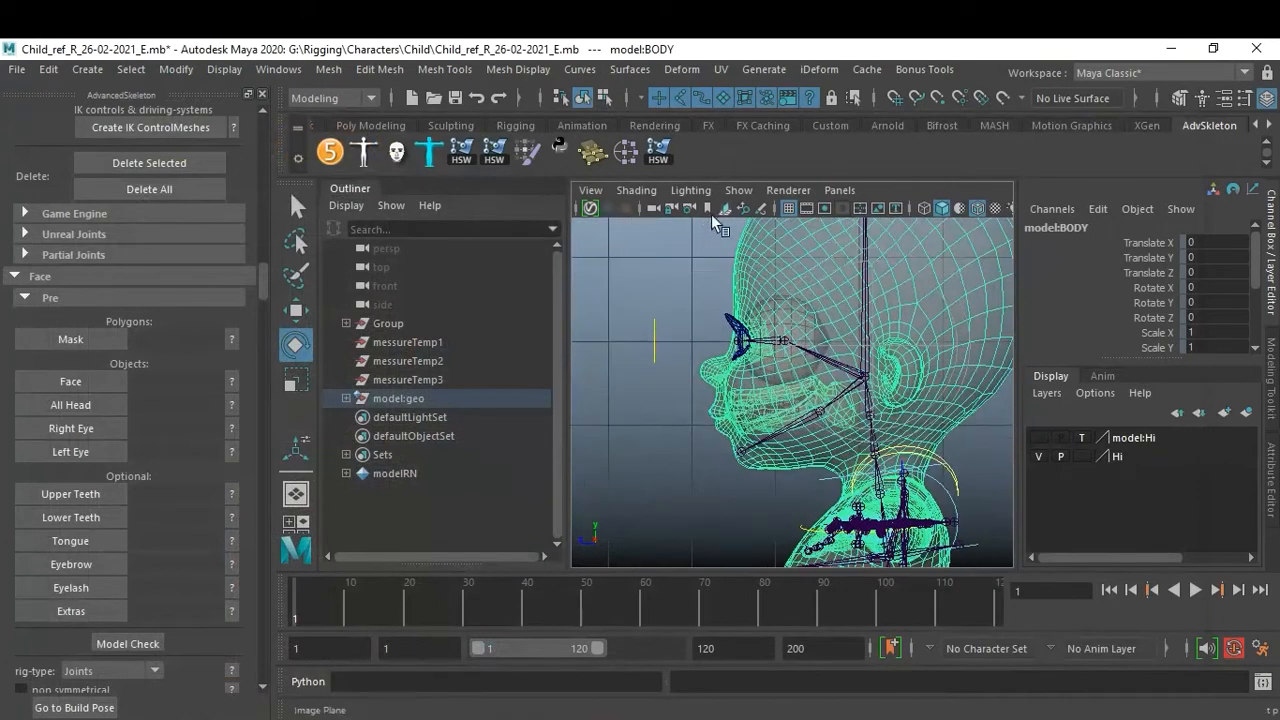
{"action": "left_click", "coordinate": [738, 190]}
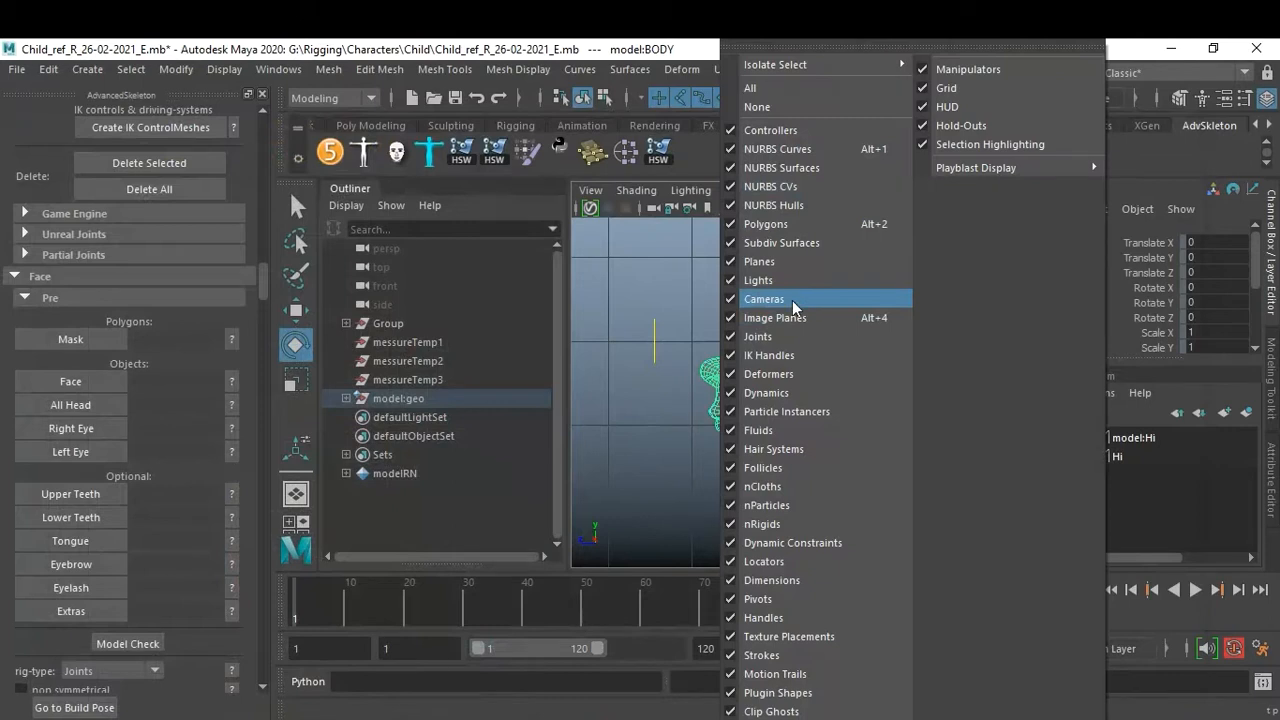
{"action": "left_click", "coordinate": [789, 342]}
Lasso-select the front faces of the head in side view and reopen the Mask help image.
{"action": "left_click", "coordinate": [673, 295]}
{"action": "left_click", "coordinate": [845, 279]}
{"action": "right_click_drag", "start_coordinate": [812, 274], "coordinate": [800, 238]}
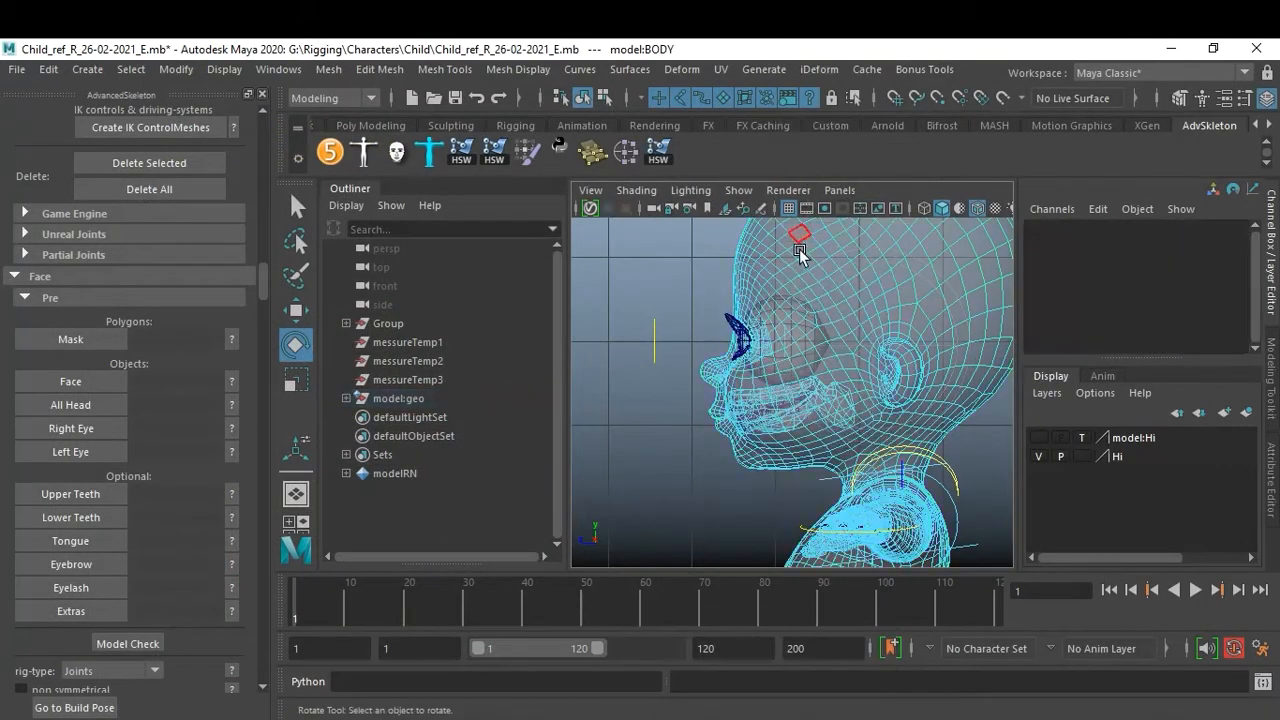
{"action": "right_click_drag", "start_coordinate": [866, 374], "coordinate": [812, 350], "text": "alt"}
{"action": "middle_click_drag", "start_coordinate": [812, 350], "coordinate": [814, 369], "text": "alt"}
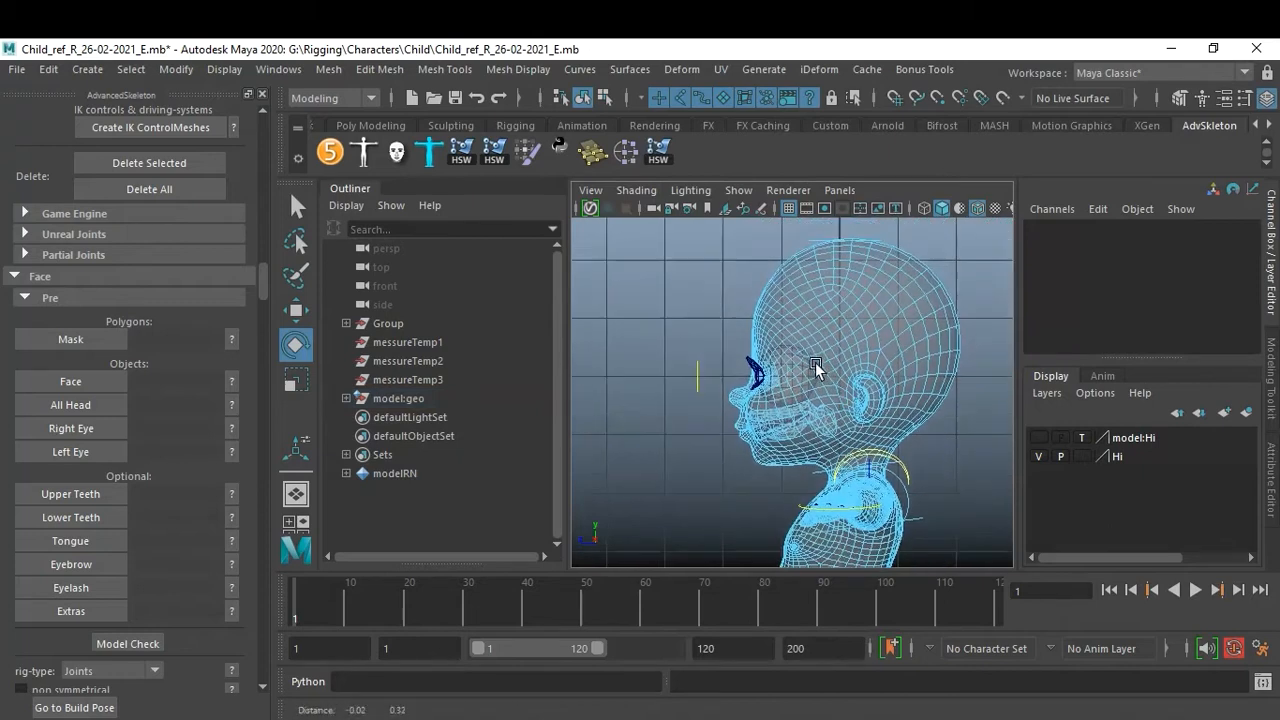
{"action": "left_click", "coordinate": [298, 242]}
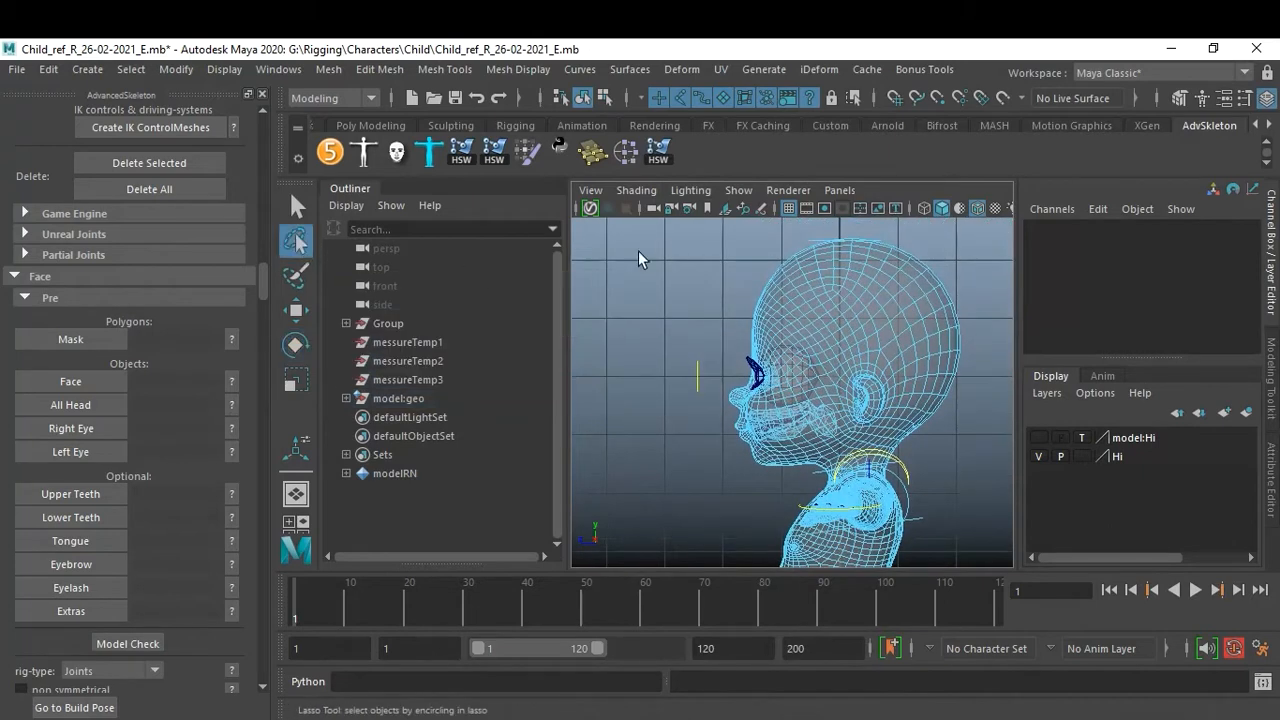
{"action": "mouse_move", "coordinate": [755, 237]}
{"action": "left_mouse_down"}
{"action": "mouse_move", "coordinate": [822, 266]}
{"action": "mouse_move", "coordinate": [842, 329]}
{"action": "mouse_move", "coordinate": [800, 465]}
{"action": "mouse_move", "coordinate": [718, 504]}
{"action": "mouse_move", "coordinate": [606, 444]}
{"action": "left_mouse_up"}
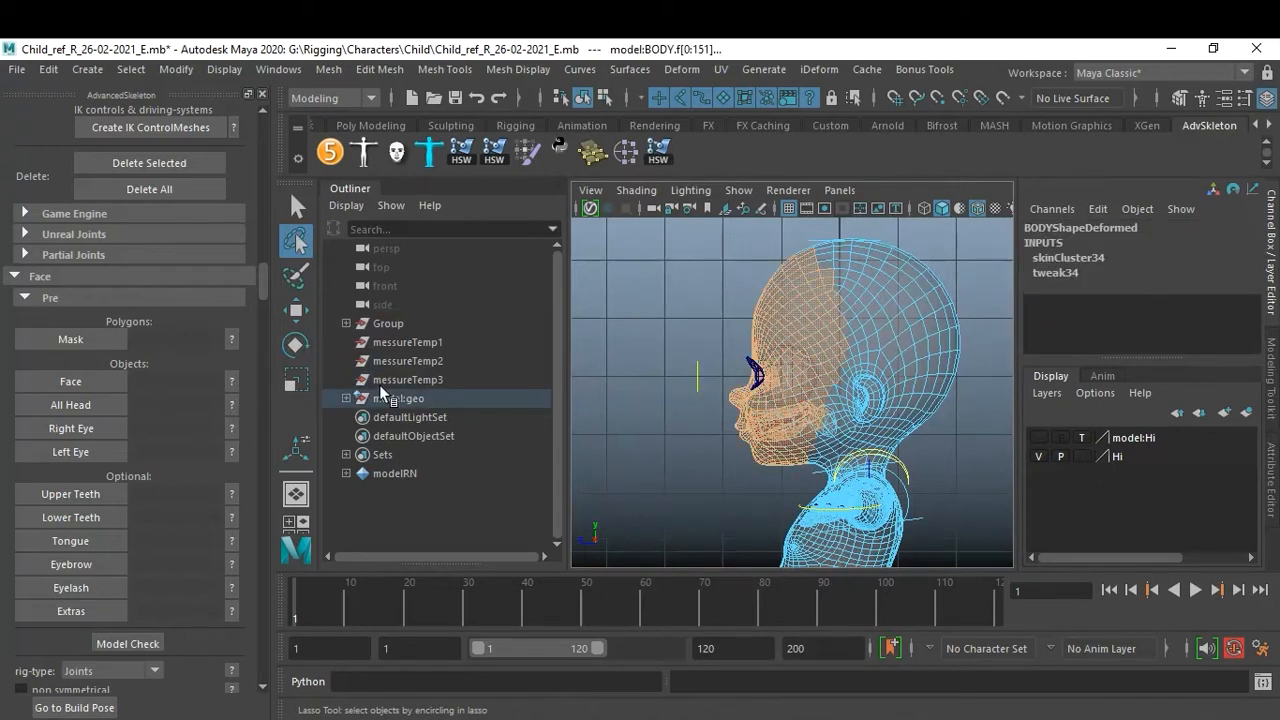
{"action": "left_click", "coordinate": [232, 339]}
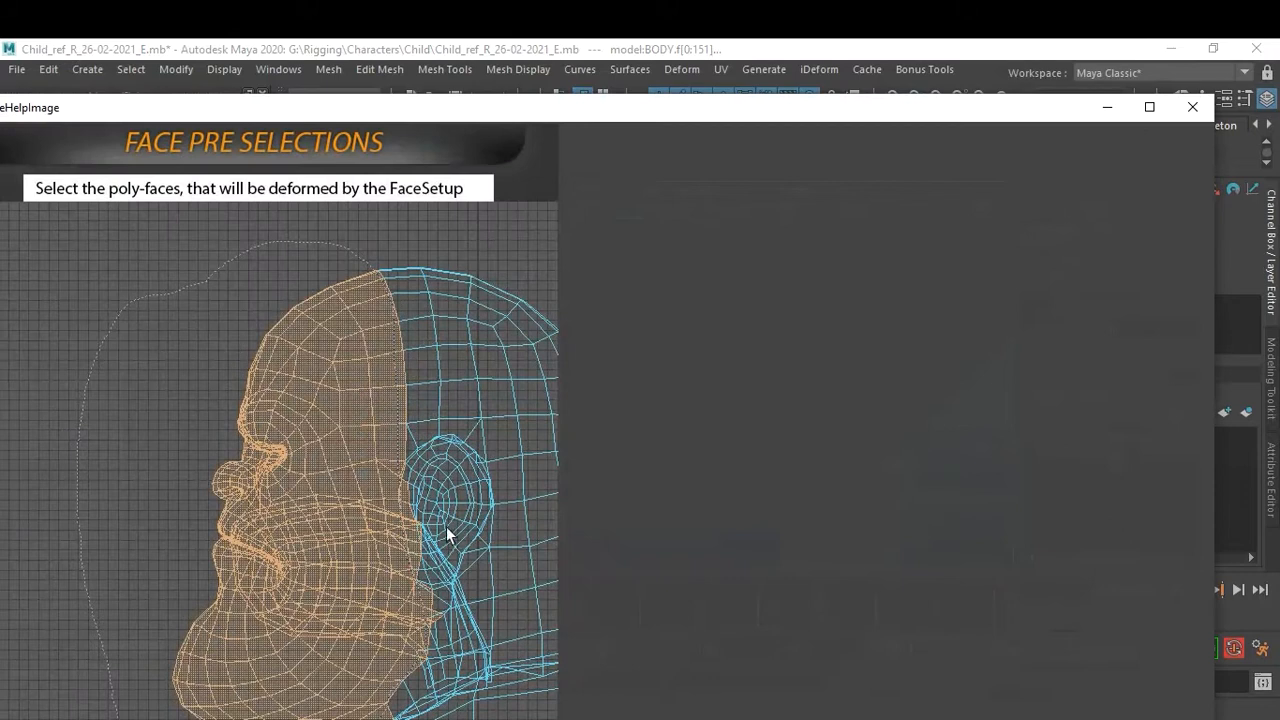
Close the help image and store the selected head faces as the face Mask polygons.
{"action": "left_click", "coordinate": [1188, 108]}
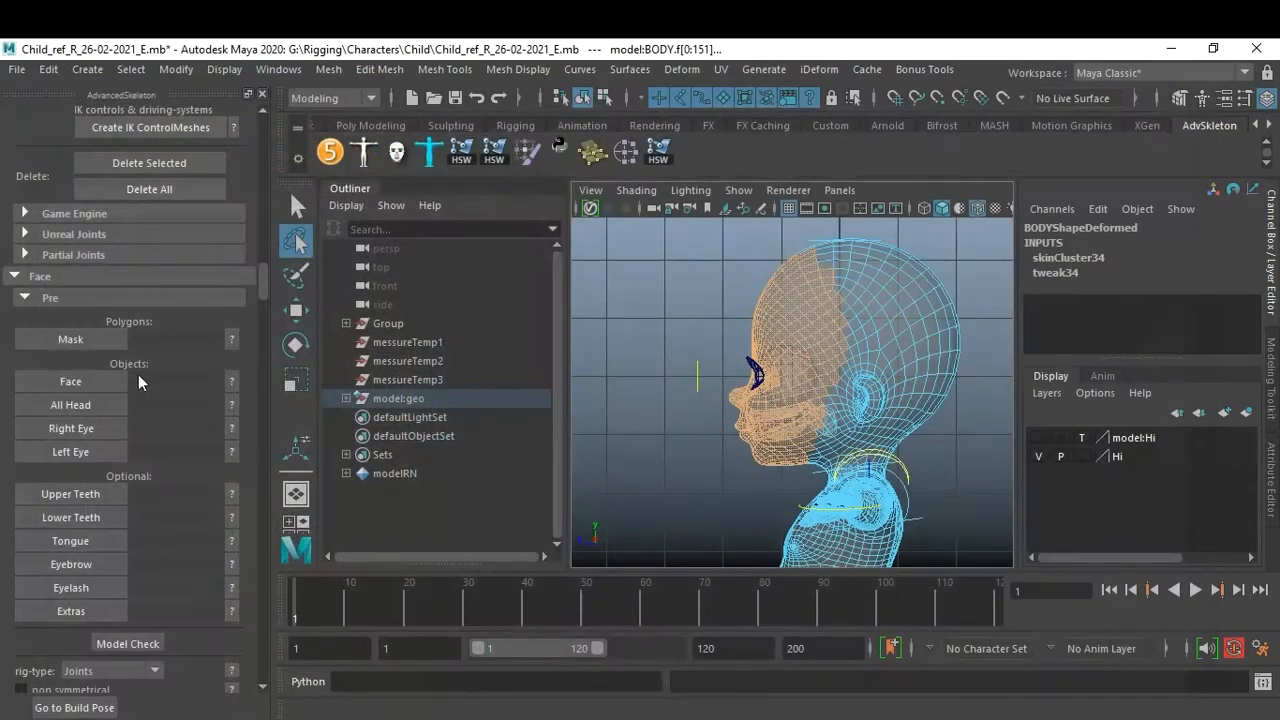
{"action": "left_click", "coordinate": [80, 339]}
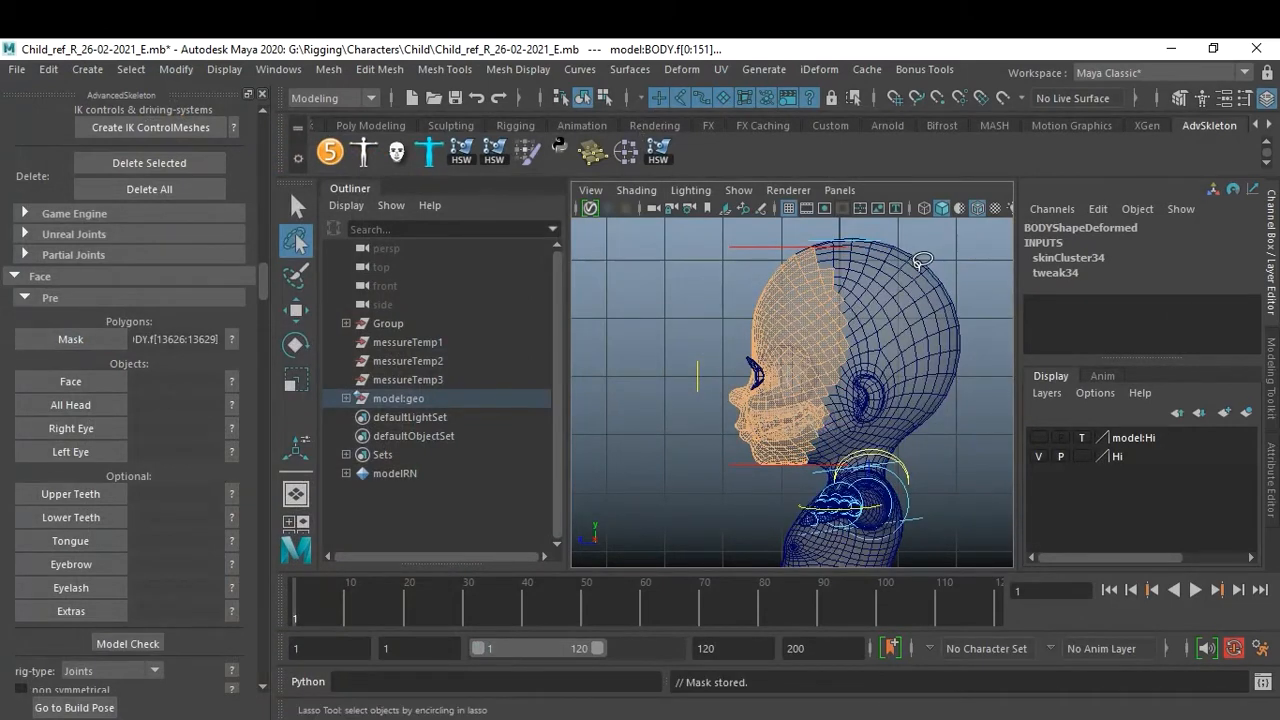
Select the body mesh as an object, check the Face help image, and assign the body as the Face object.
{"action": "left_click", "coordinate": [301, 210]}
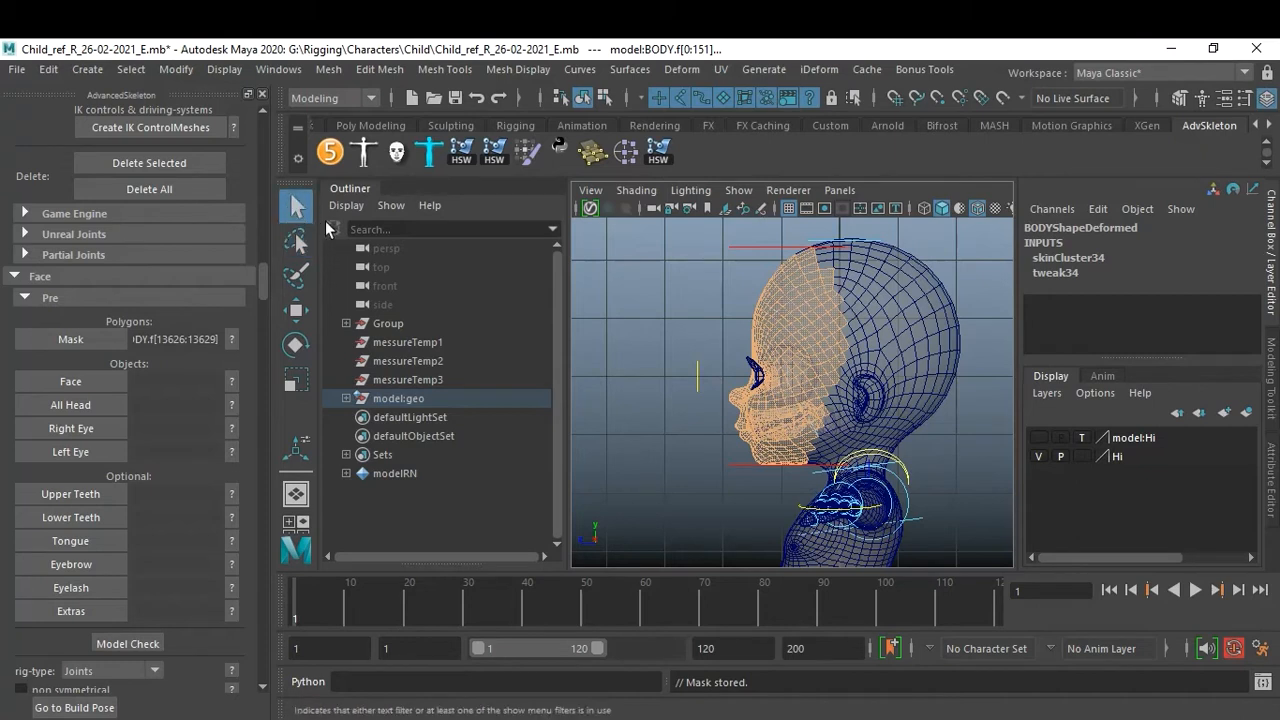
{"action": "left_click", "coordinate": [935, 279]}
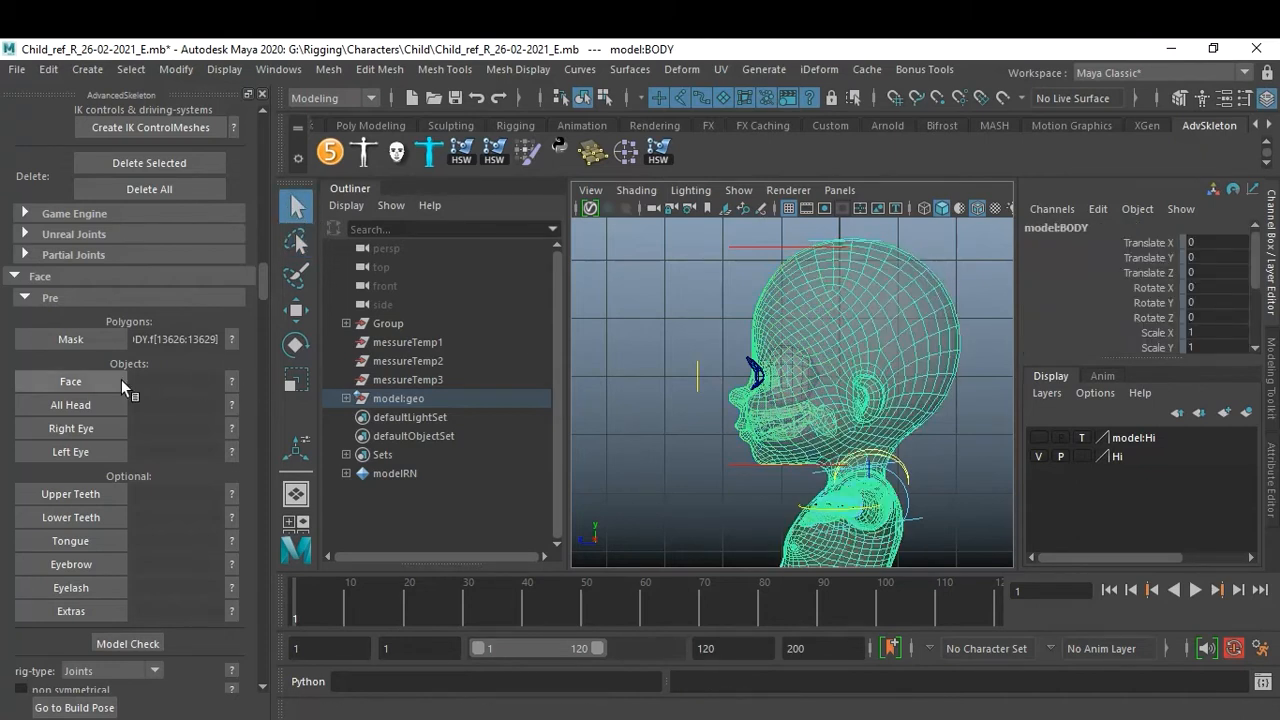
{"action": "left_click", "coordinate": [232, 382]}
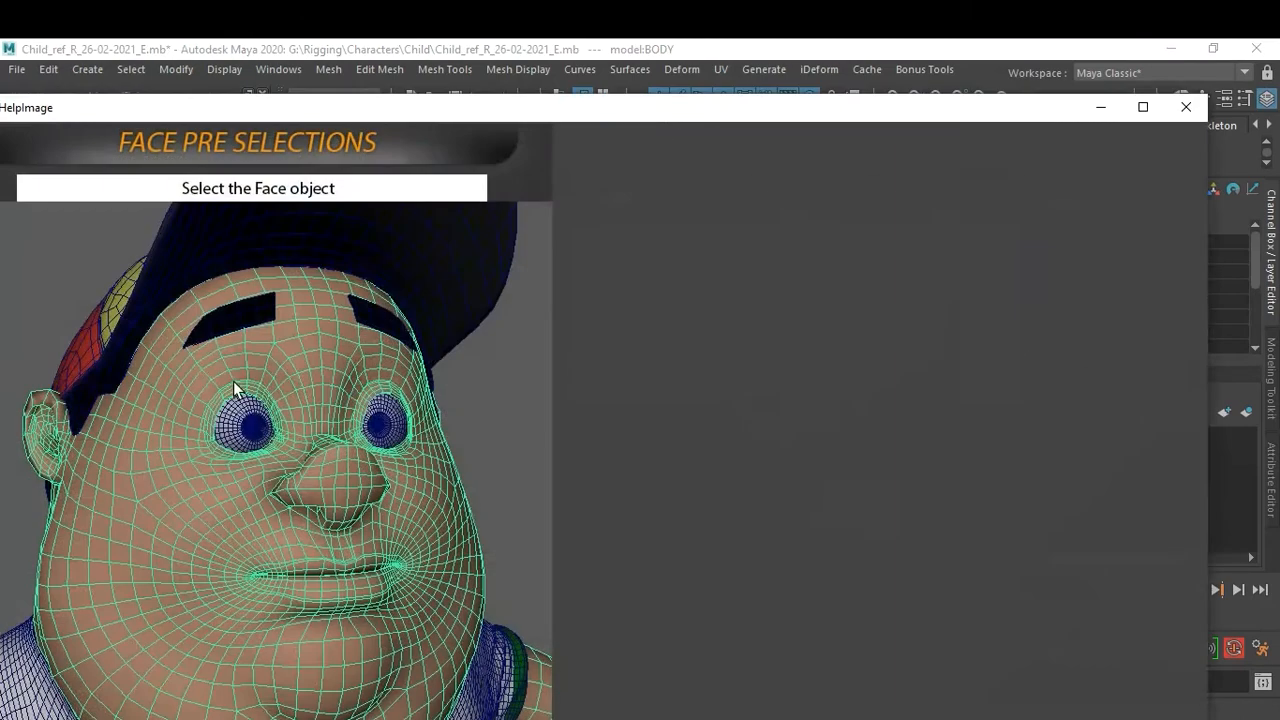
{"action": "left_click", "coordinate": [1186, 106]}
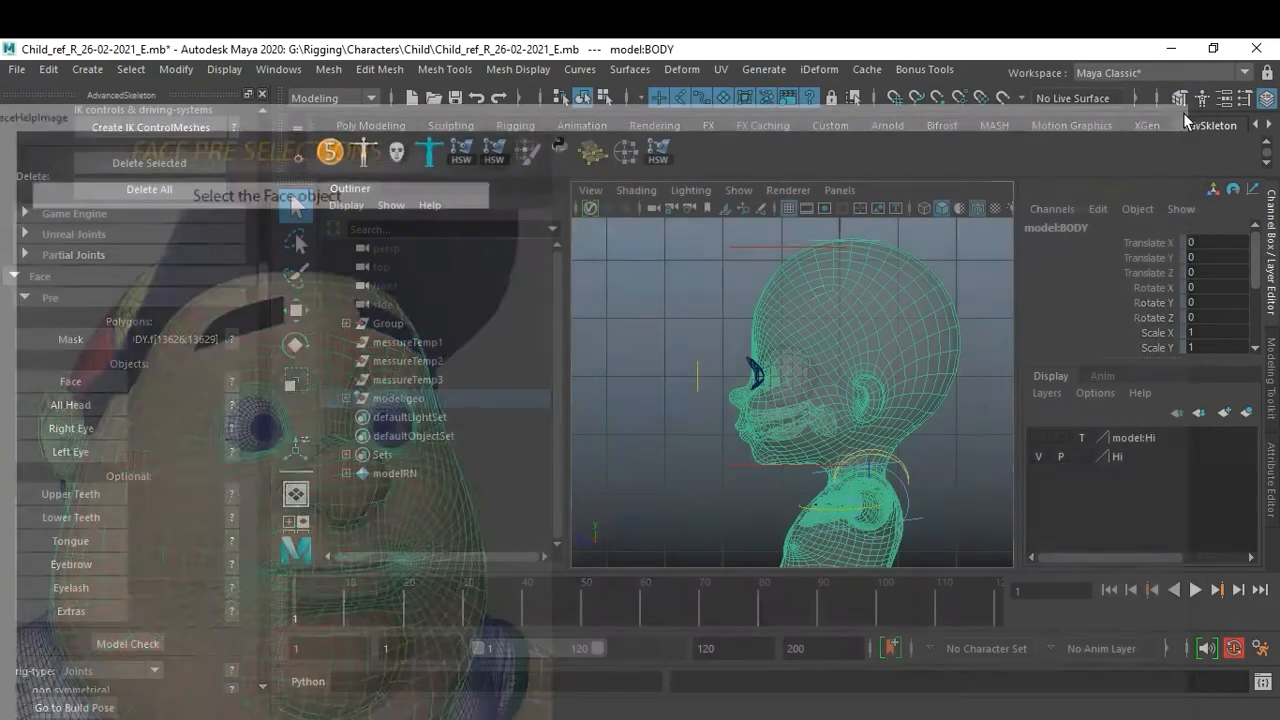
{"action": "left_click", "coordinate": [930, 292]}
{"action": "left_click", "coordinate": [930, 292]}
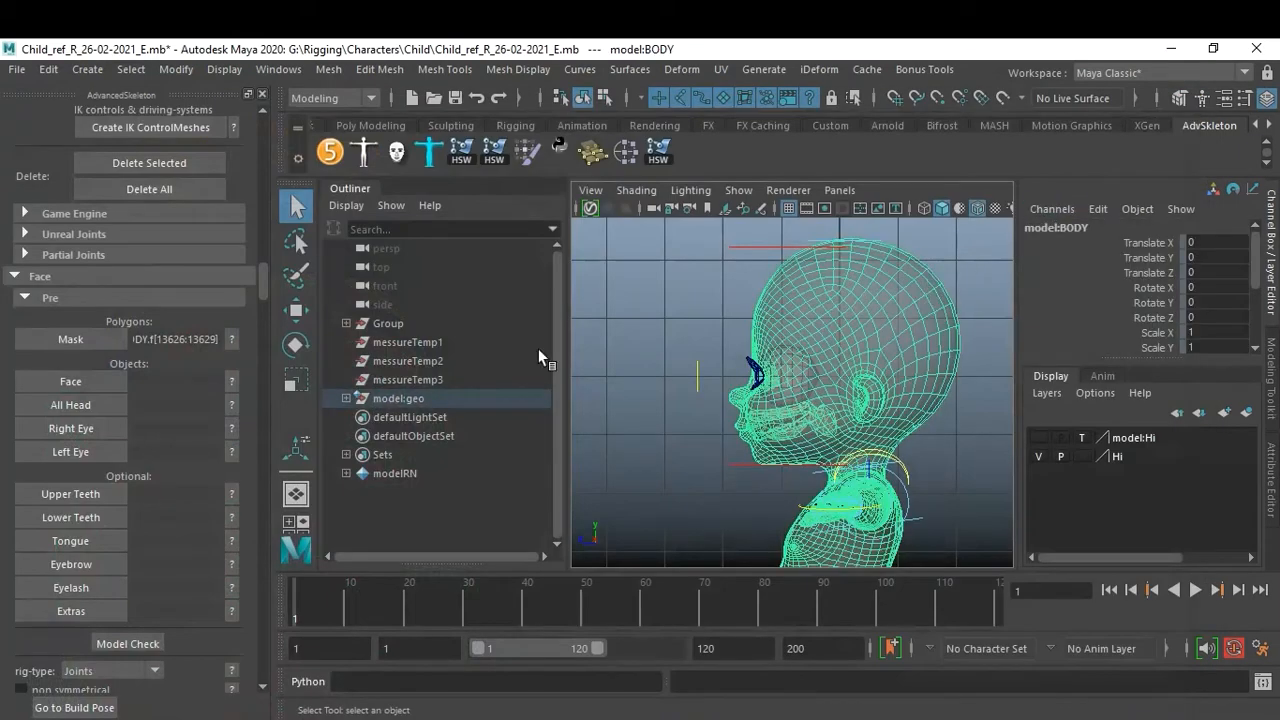
{"action": "left_click", "coordinate": [84, 384]}
Hide NURBS curves in the viewport so the rig controls no longer get in the way of selecting.
{"action": "left_click", "coordinate": [942, 418]}
{"action": "left_click_drag", "start_coordinate": [708, 291], "coordinate": [949, 445]}
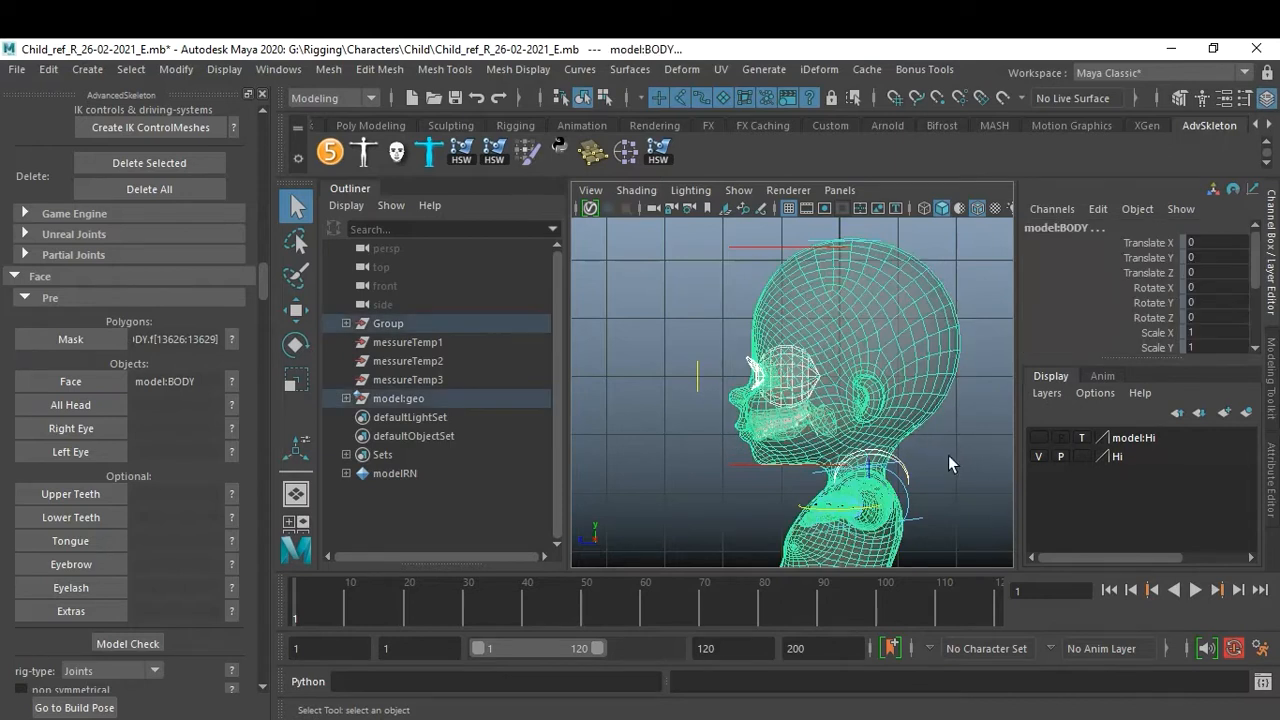
{"action": "left_click", "coordinate": [739, 190]}
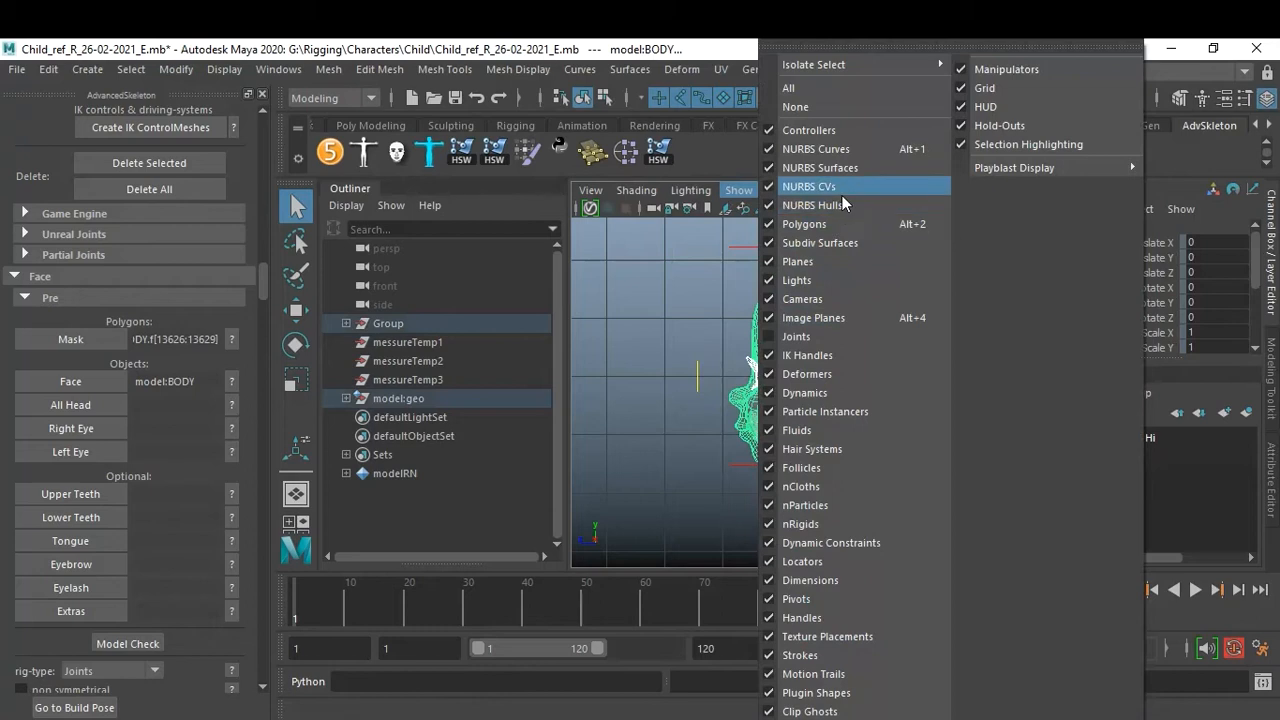
{"action": "left_click", "coordinate": [858, 156]}
Marquee-select the head objects in side view and assign them as the All Head objects.
{"action": "left_click", "coordinate": [665, 310]}
{"action": "left_click_drag", "start_coordinate": [680, 265], "coordinate": [985, 464]}
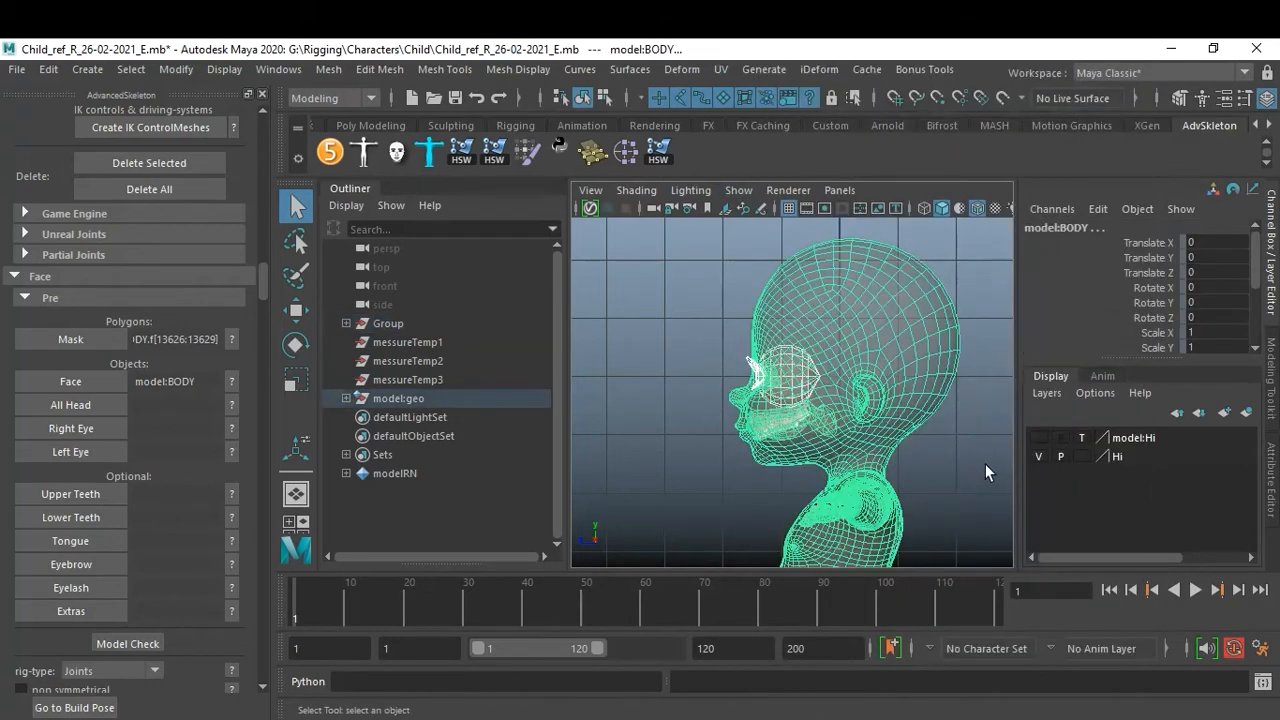
{"action": "left_click", "coordinate": [346, 398]}
{"action": "scroll", "coordinate": [450, 395], "scroll_direction": "down", "scroll_amount": 2}
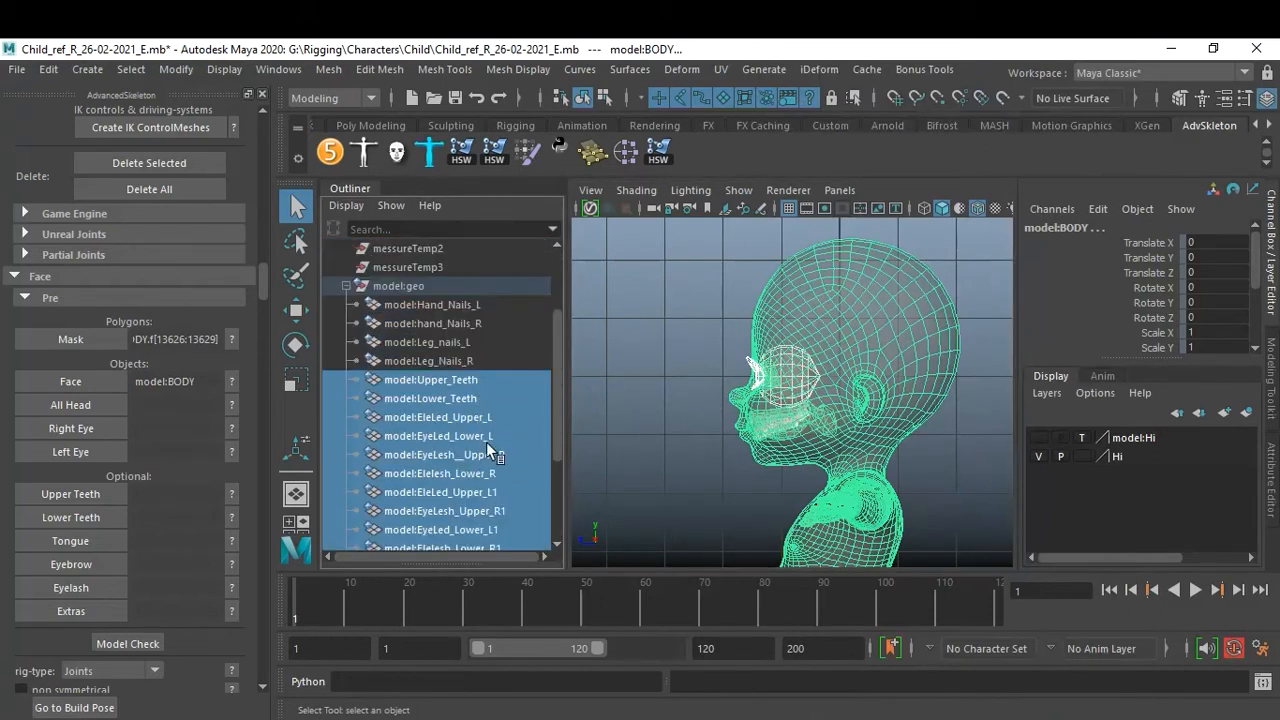
{"action": "scroll", "coordinate": [515, 470], "scroll_direction": "down", "scroll_amount": 3}
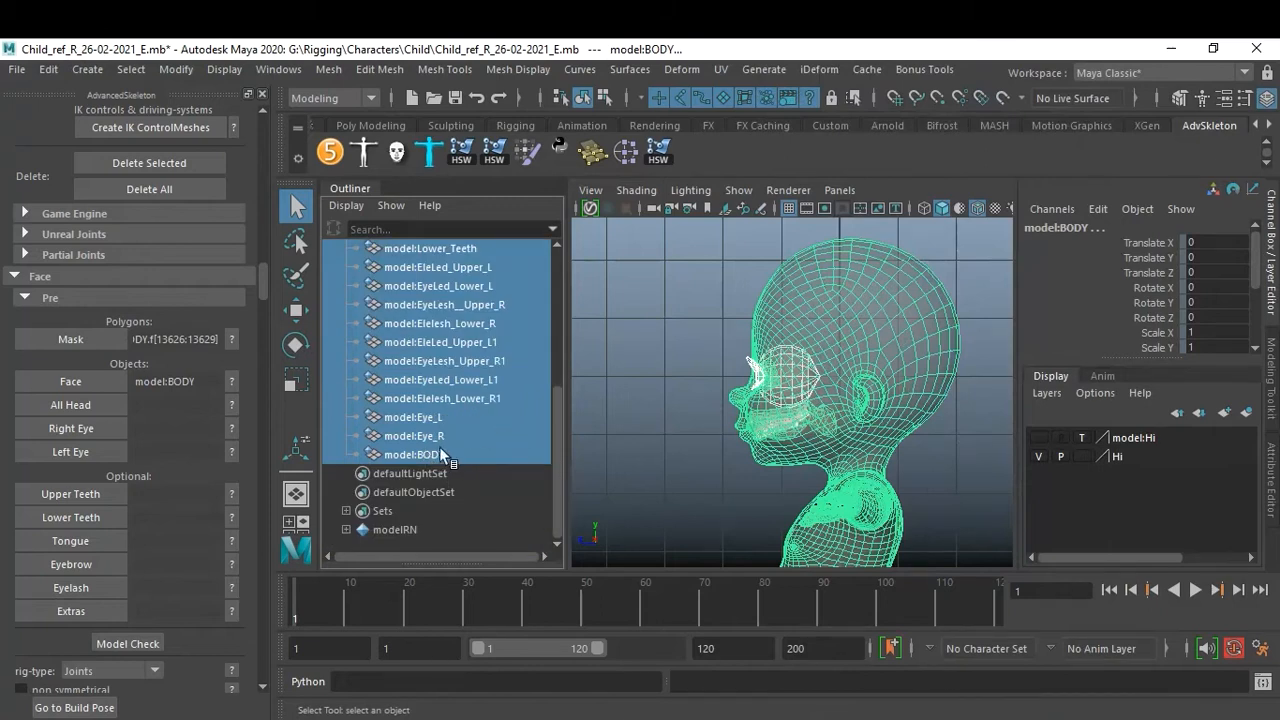
{"action": "scroll", "coordinate": [478, 415], "scroll_direction": "up", "scroll_amount": 3}
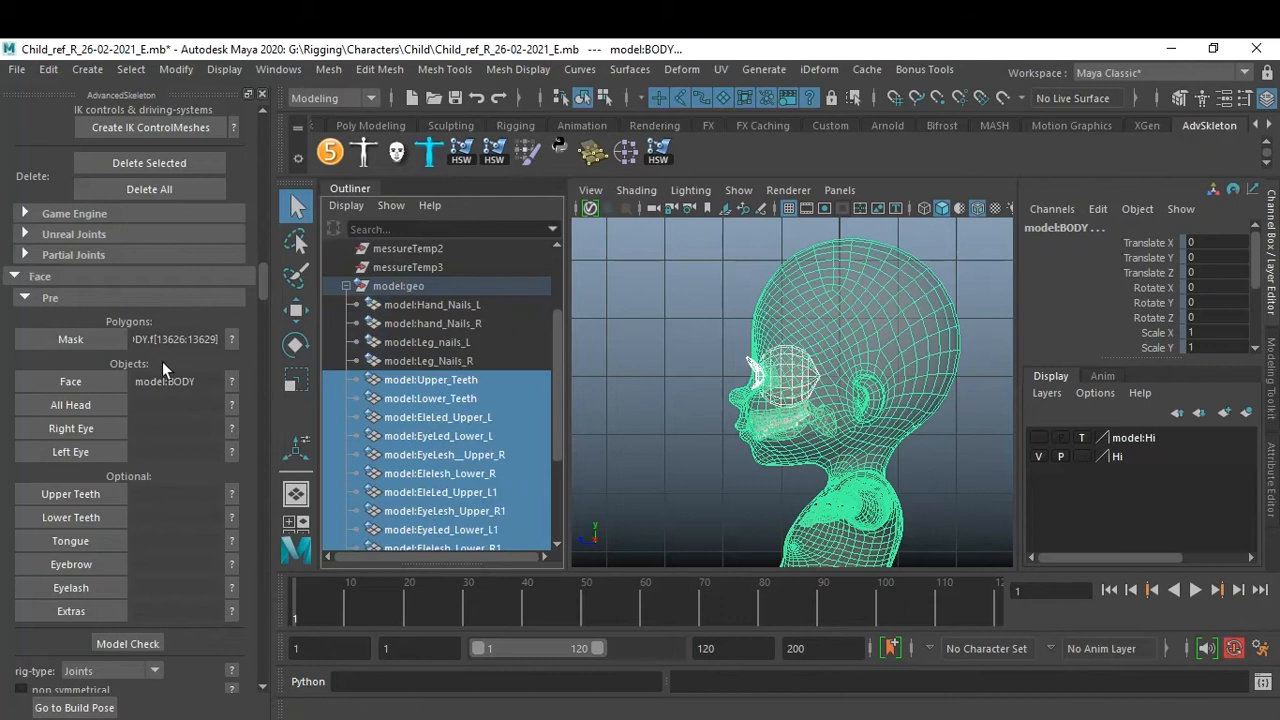
{"action": "left_click", "coordinate": [97, 406]}
Assign model:Eye_R as the Right Eye object and model:Eye_L as the Left Eye object.
{"action": "scroll", "coordinate": [414, 473], "scroll_direction": "down", "scroll_amount": 3}
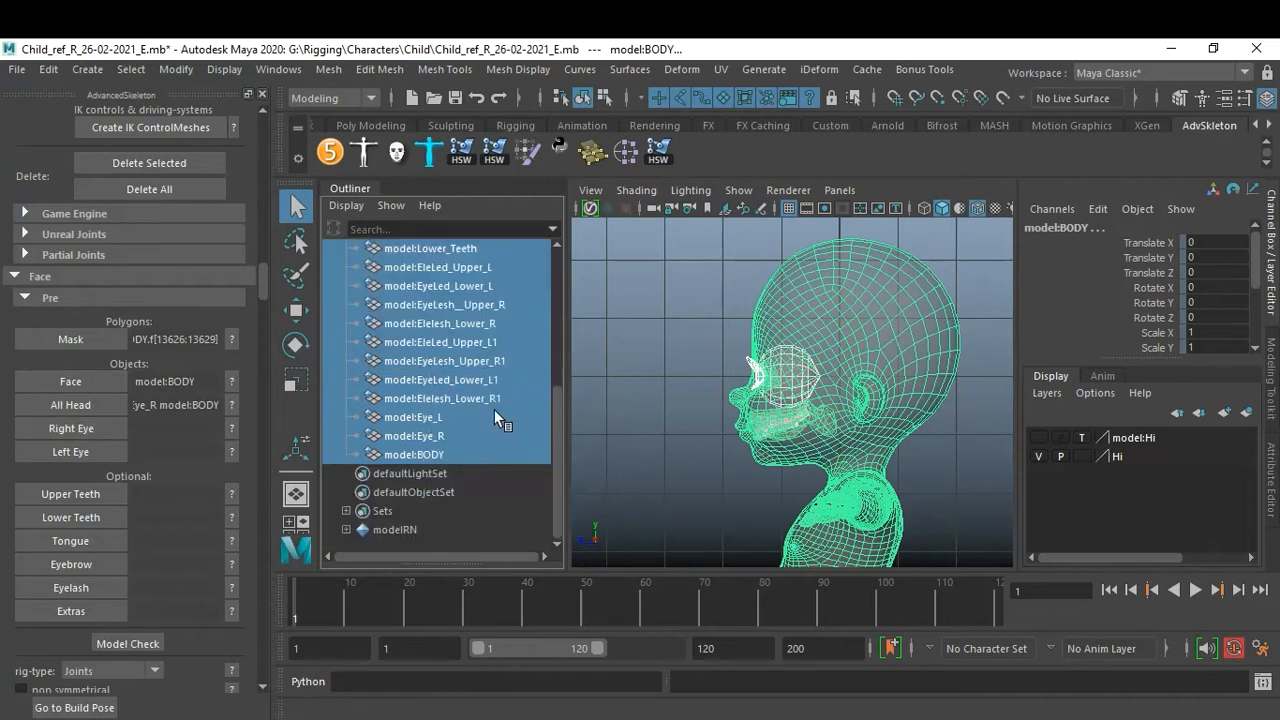
{"action": "left_click", "coordinate": [434, 440]}
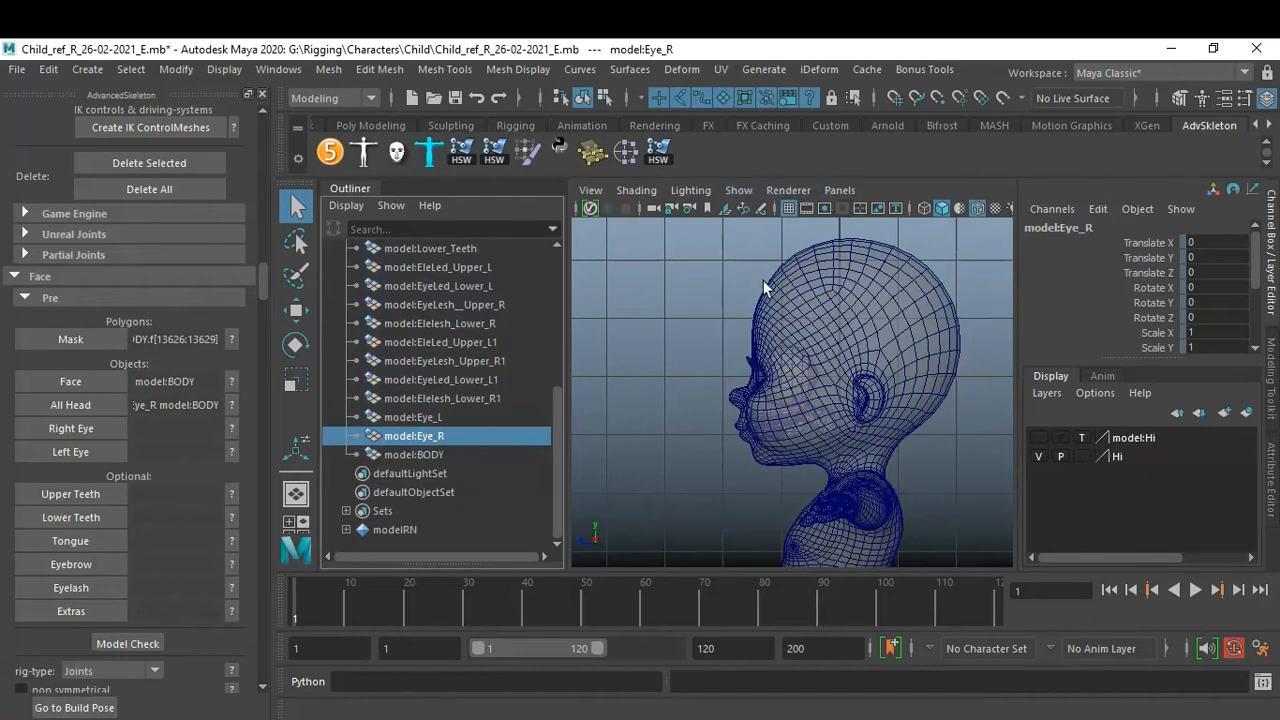
{"action": "key", "text": "space"}
{"action": "key", "text": "space"}
{"action": "left_click_drag", "start_coordinate": [752, 405], "coordinate": [915, 458], "text": "alt"}
{"action": "scroll", "coordinate": [909, 439], "scroll_direction": "up", "scroll_amount": 3}
{"action": "middle_click_drag", "start_coordinate": [915, 458], "coordinate": [914, 433], "text": "alt"}
{"action": "scroll", "coordinate": [866, 435], "scroll_direction": "up", "scroll_amount": 5}
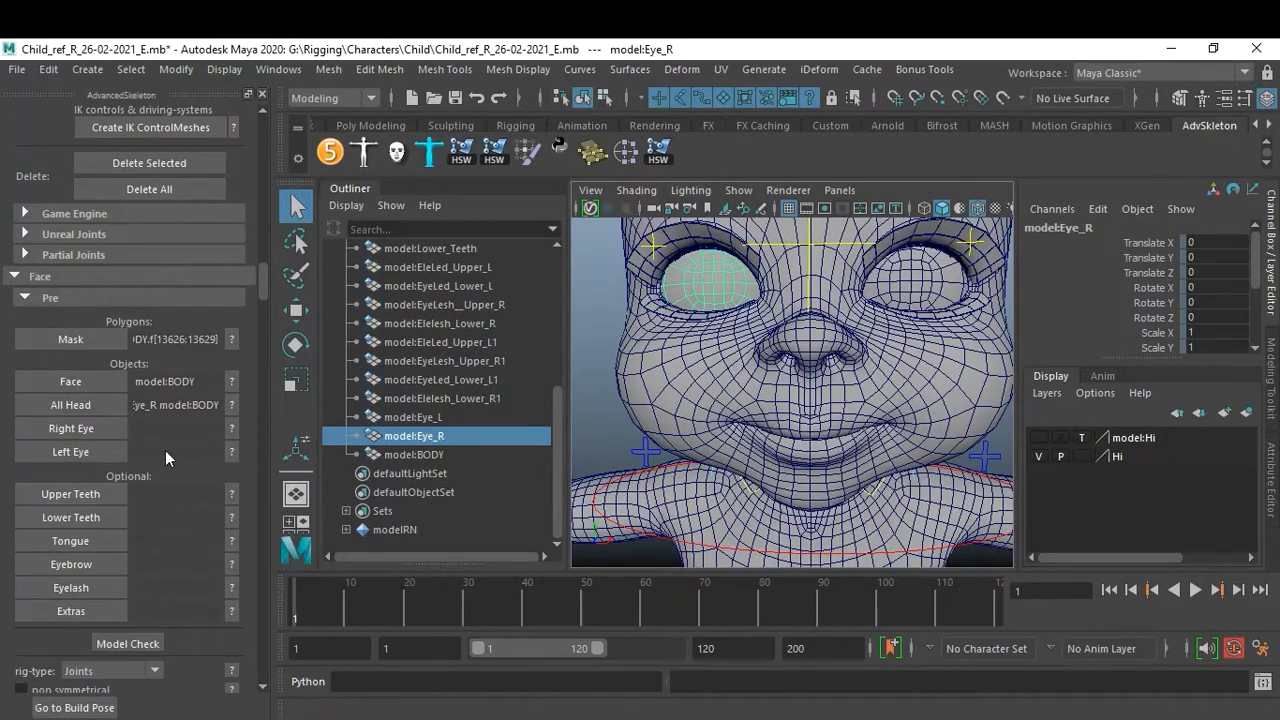
{"action": "left_click", "coordinate": [91, 433]}
{"action": "left_click", "coordinate": [429, 418]}
{"action": "left_click", "coordinate": [87, 453]}
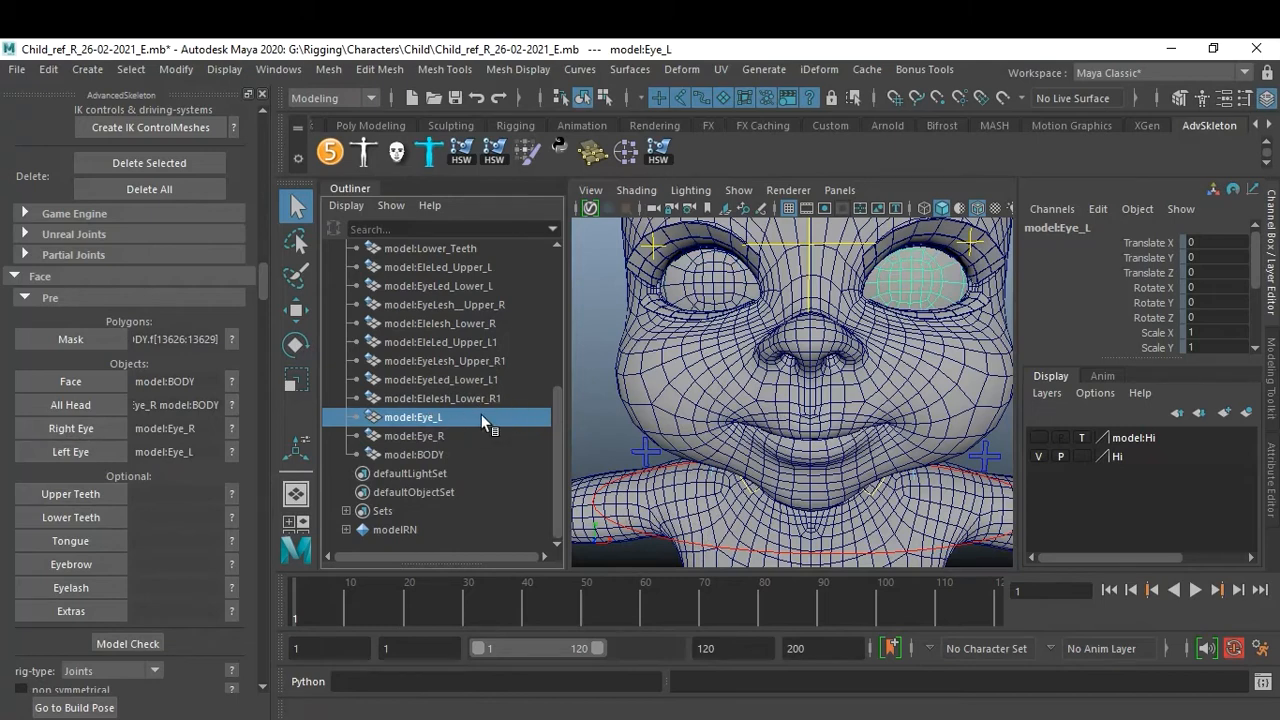
Switch to wireframe and assign model:Upper_Teeth and model:Lower_Teeth as the Upper Teeth and Lower Teeth objects.
{"action": "key", "text": "4"}
{"action": "left_click_drag", "start_coordinate": [855, 420], "coordinate": [720, 410], "text": "alt"}
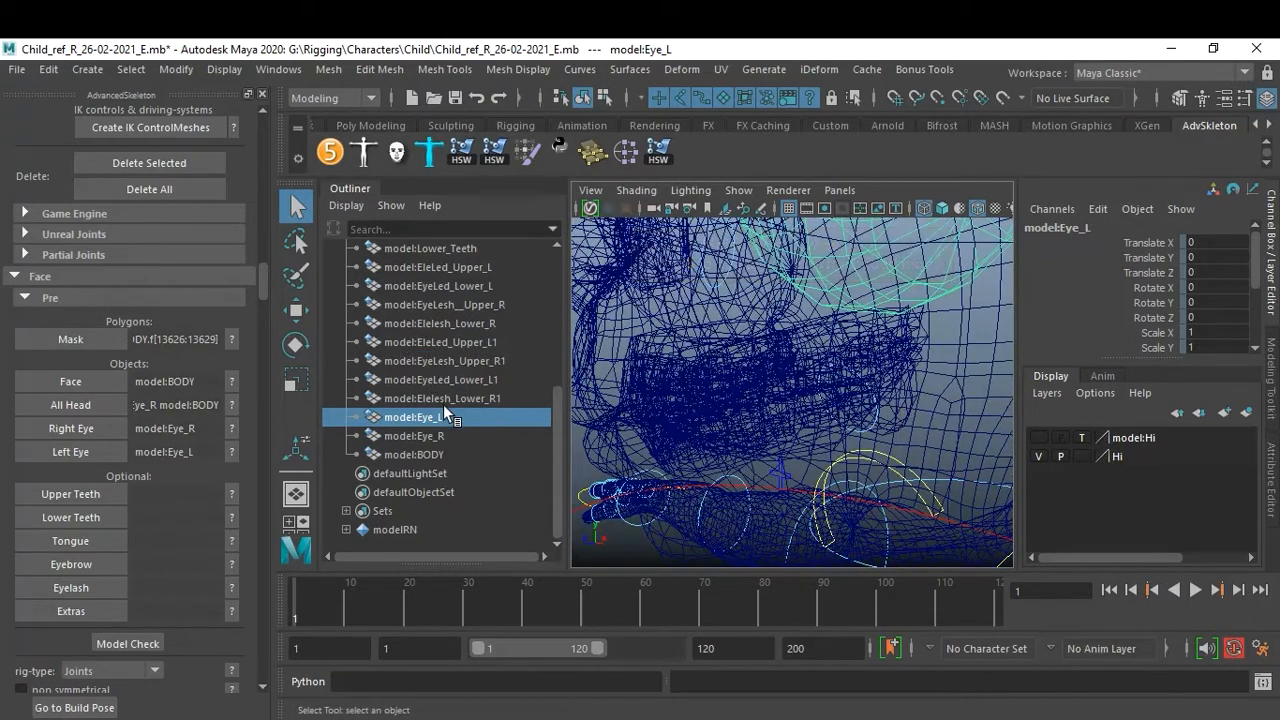
{"action": "scroll", "coordinate": [461, 430], "scroll_direction": "up", "scroll_amount": 3}
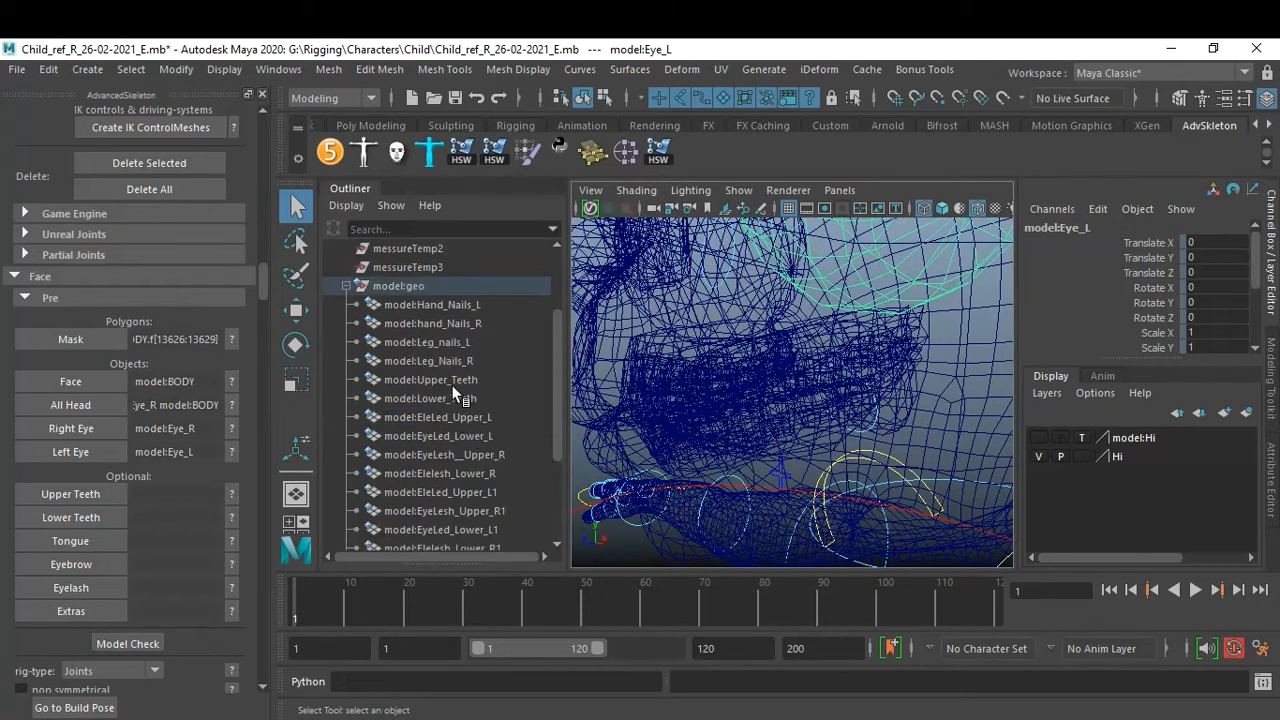
{"action": "left_click", "coordinate": [452, 379]}
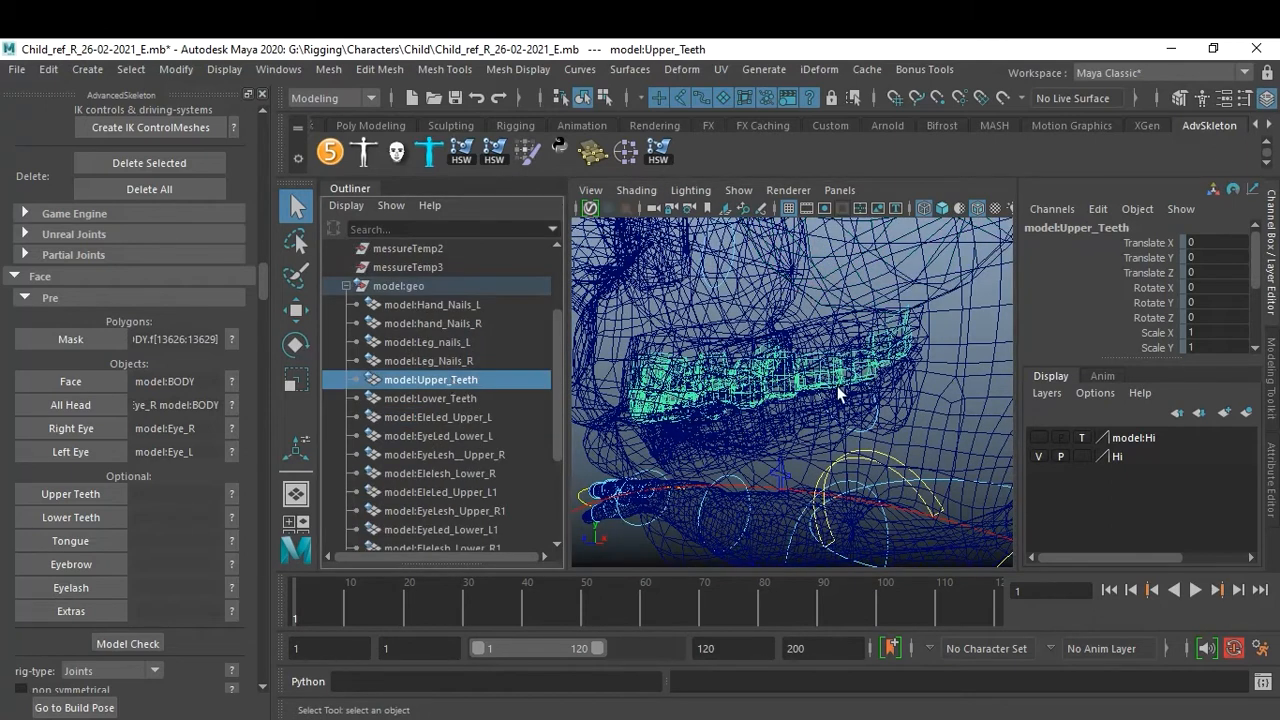
{"action": "left_click", "coordinate": [99, 490]}
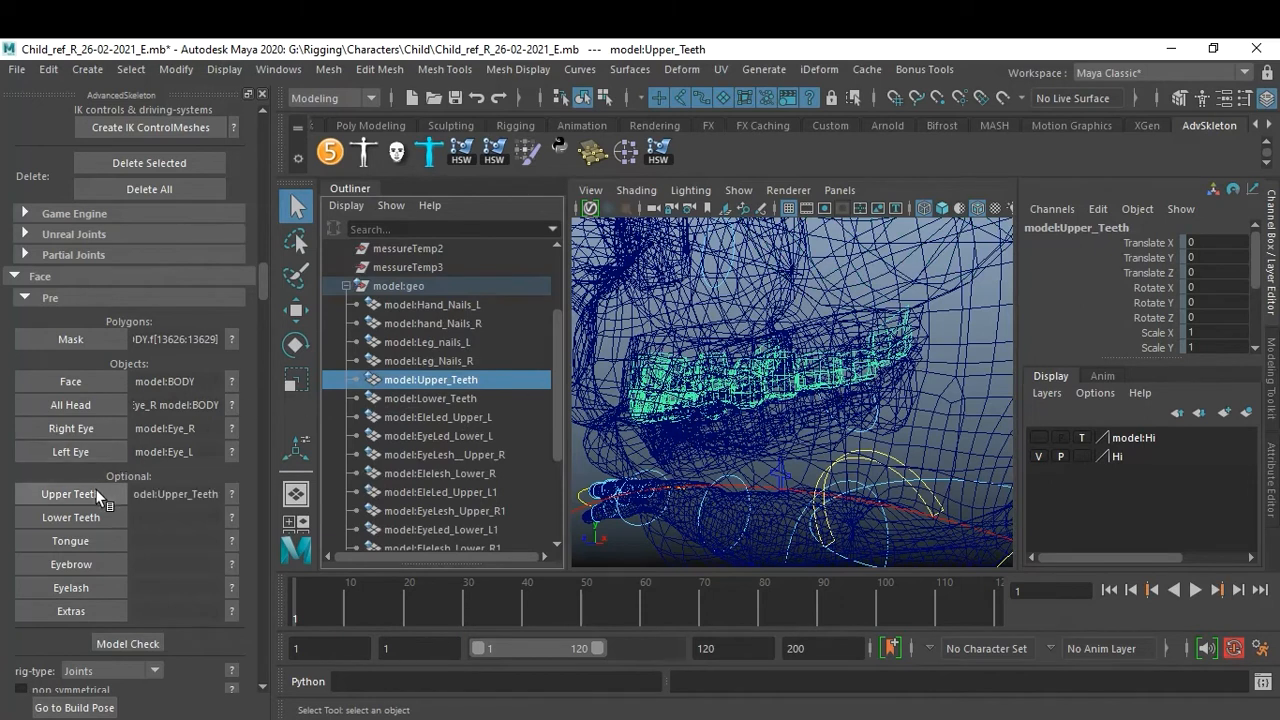
{"action": "left_click", "coordinate": [432, 399]}
{"action": "left_click", "coordinate": [75, 517]}
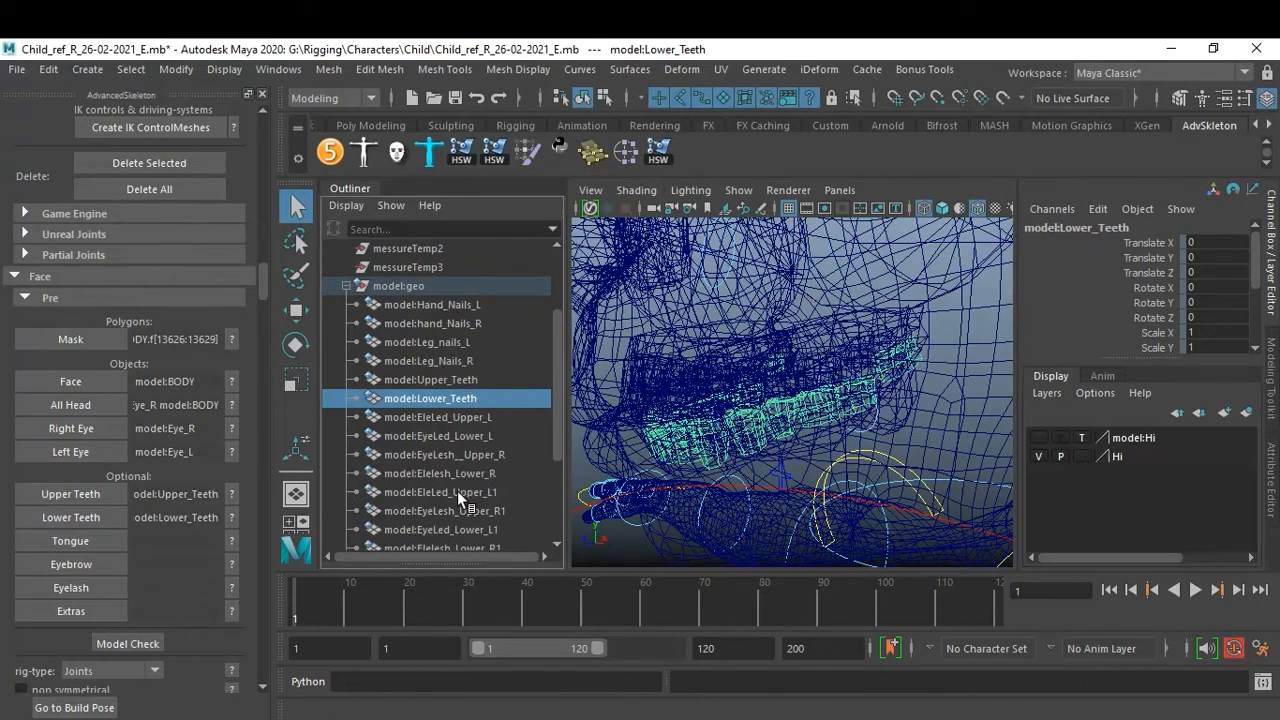
Browse the outliner object list and the mouth area for a tongue mesh.
{"action": "scroll", "coordinate": [485, 495], "scroll_direction": "down", "scroll_amount": 3}
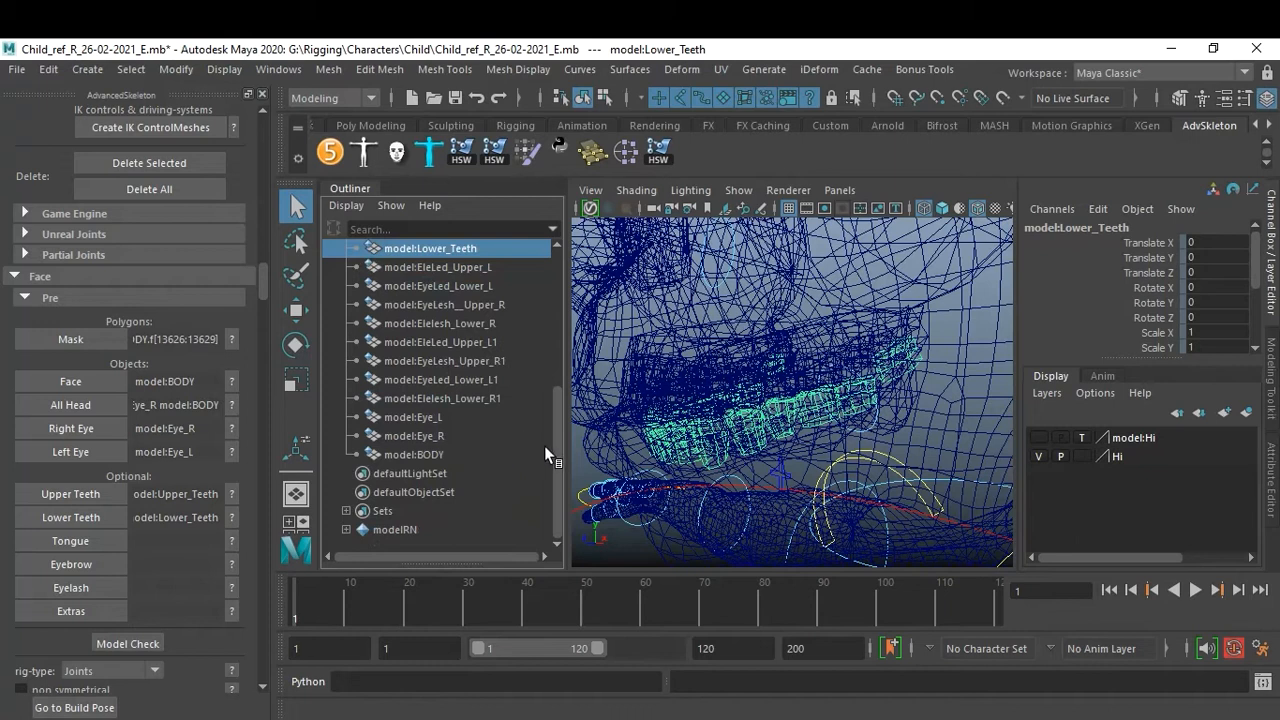
{"action": "left_click_drag", "start_coordinate": [558, 434], "coordinate": [566, 370]}
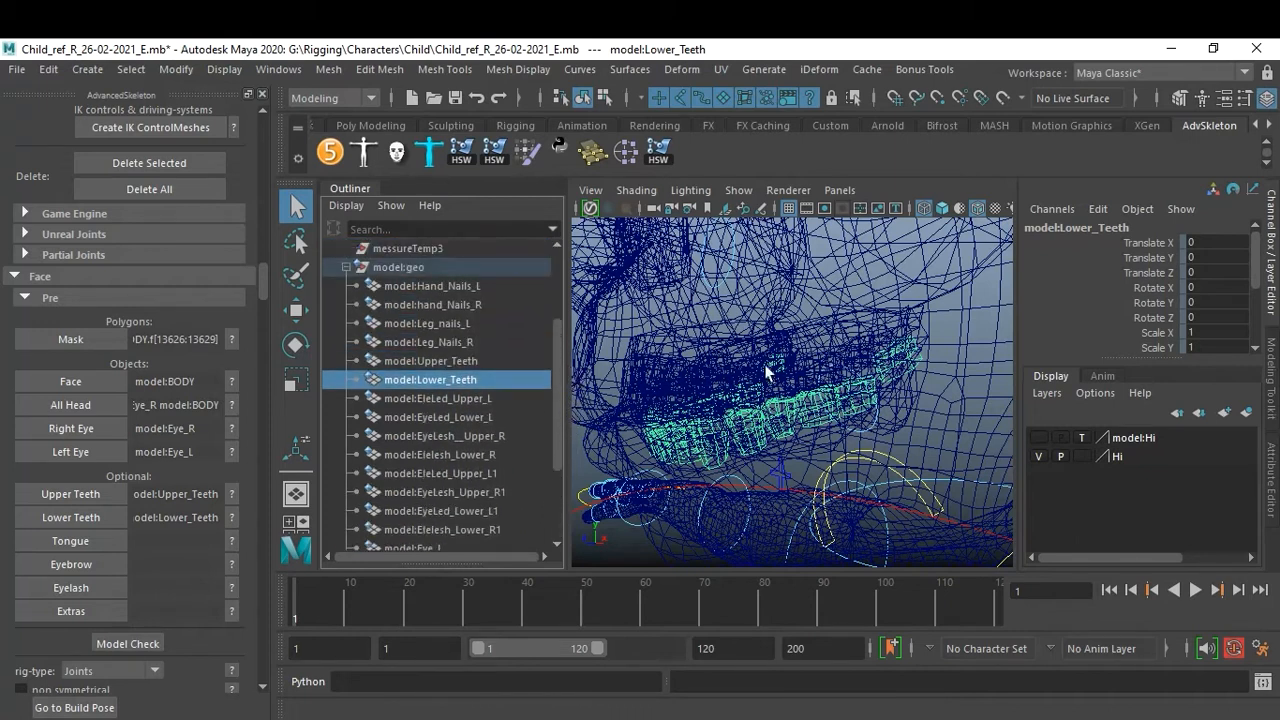
{"action": "scroll", "coordinate": [444, 477], "scroll_direction": "down", "scroll_amount": 3}
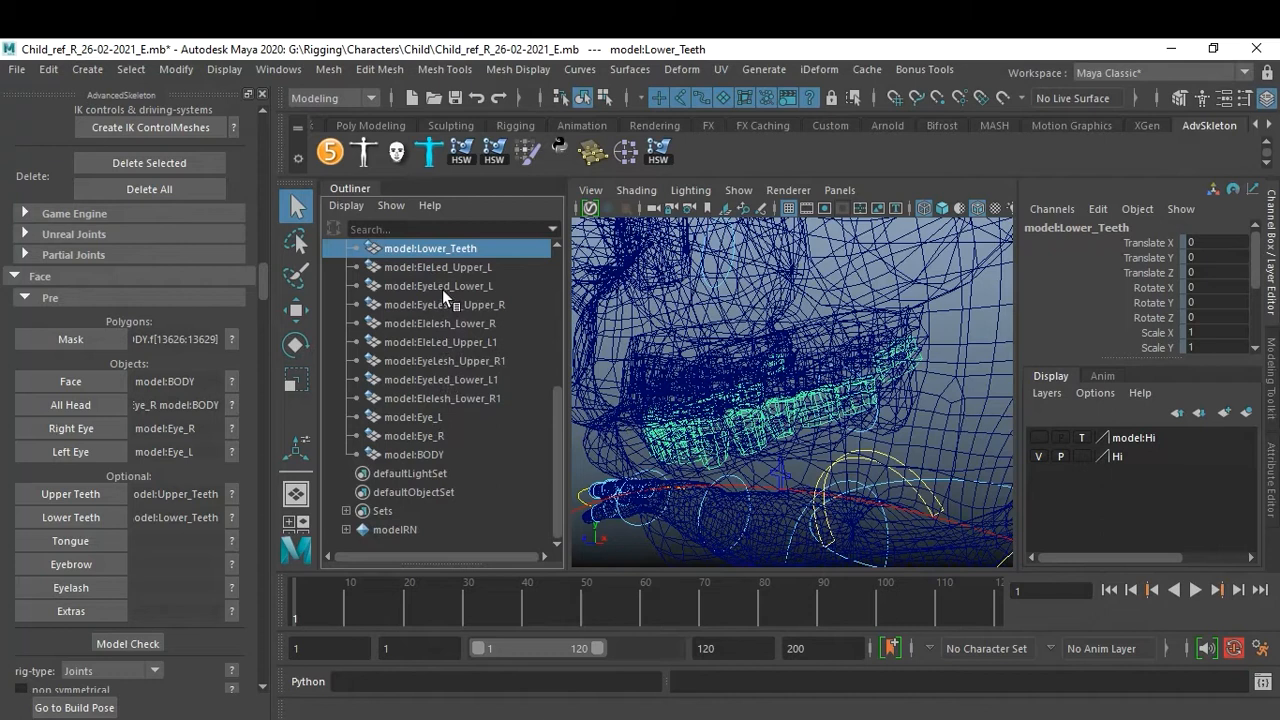
{"action": "left_click_drag", "start_coordinate": [555, 448], "coordinate": [561, 384]}
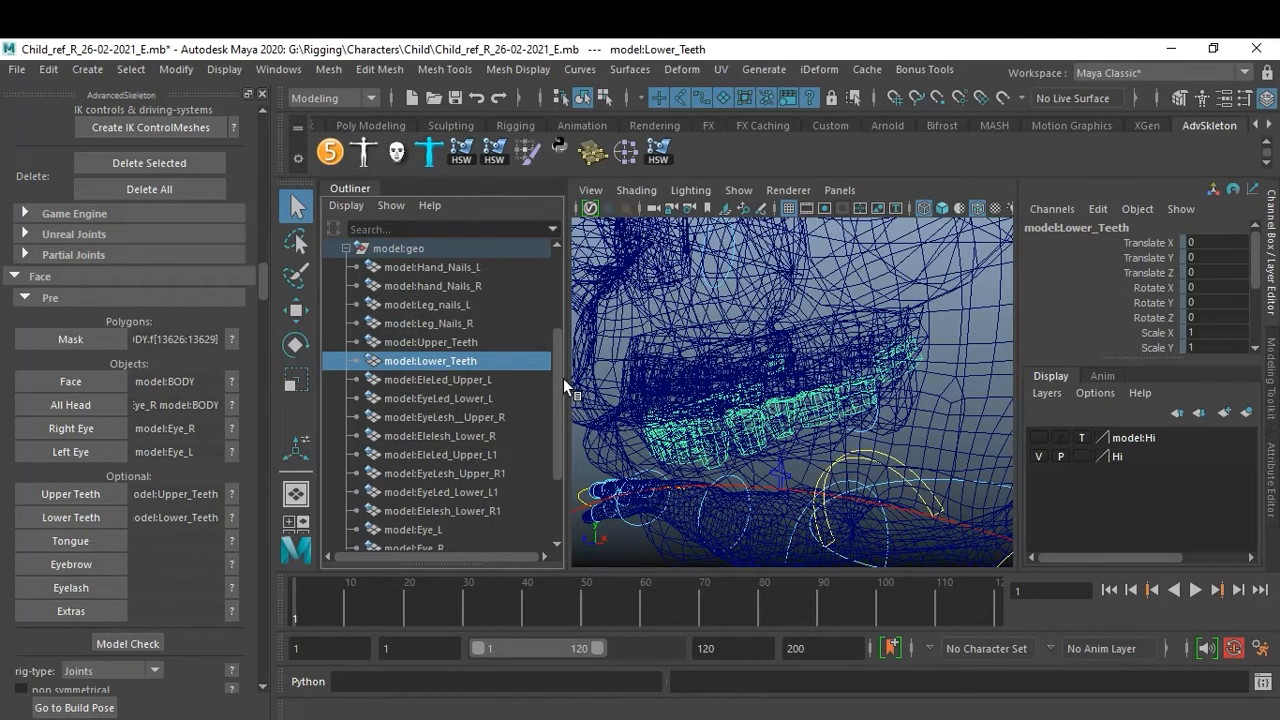
{"action": "left_click_drag", "start_coordinate": [563, 378], "coordinate": [563, 392]}
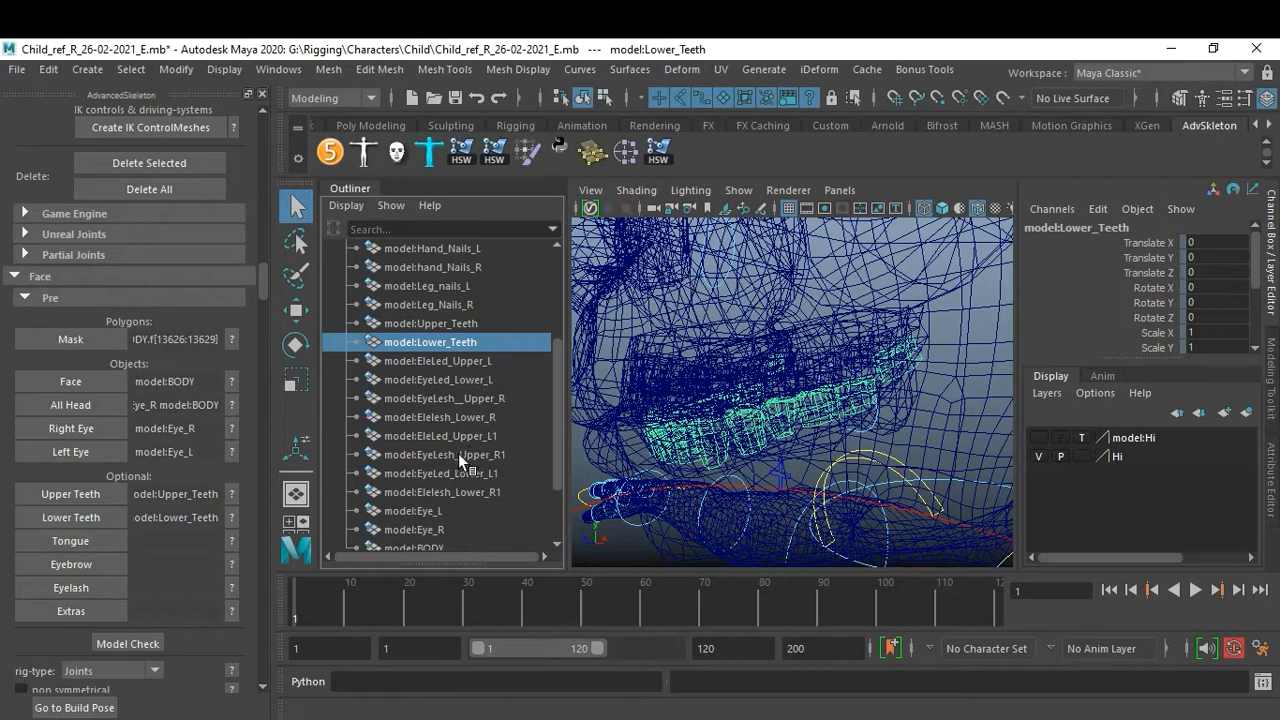
{"action": "left_click", "coordinate": [436, 510]}
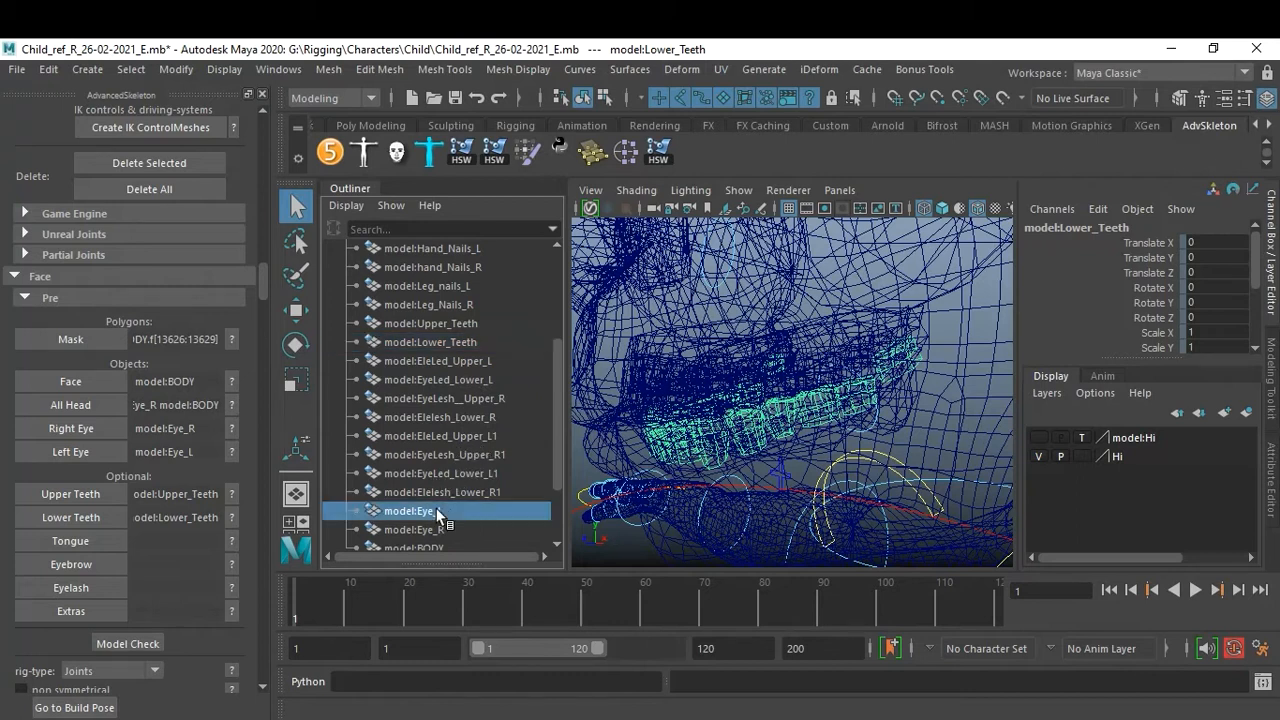
{"action": "scroll", "coordinate": [470, 509], "scroll_direction": "down", "scroll_amount": 2}
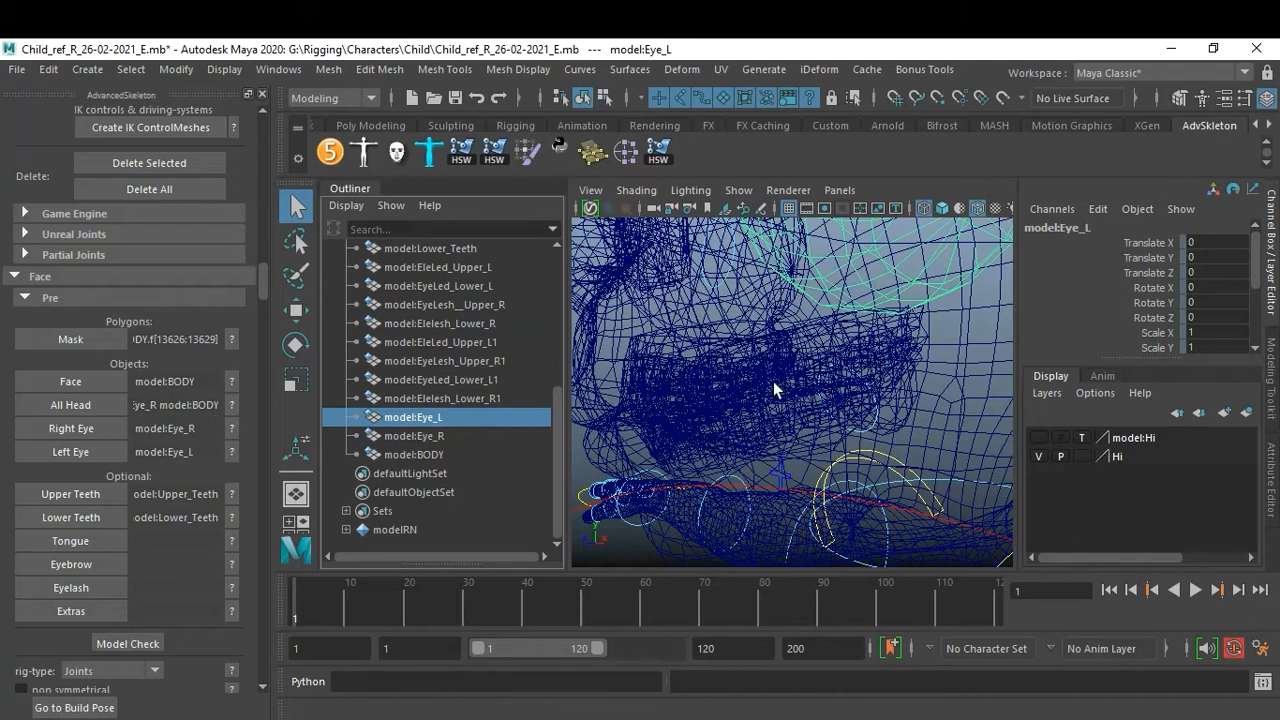
{"action": "left_click", "coordinate": [968, 418]}
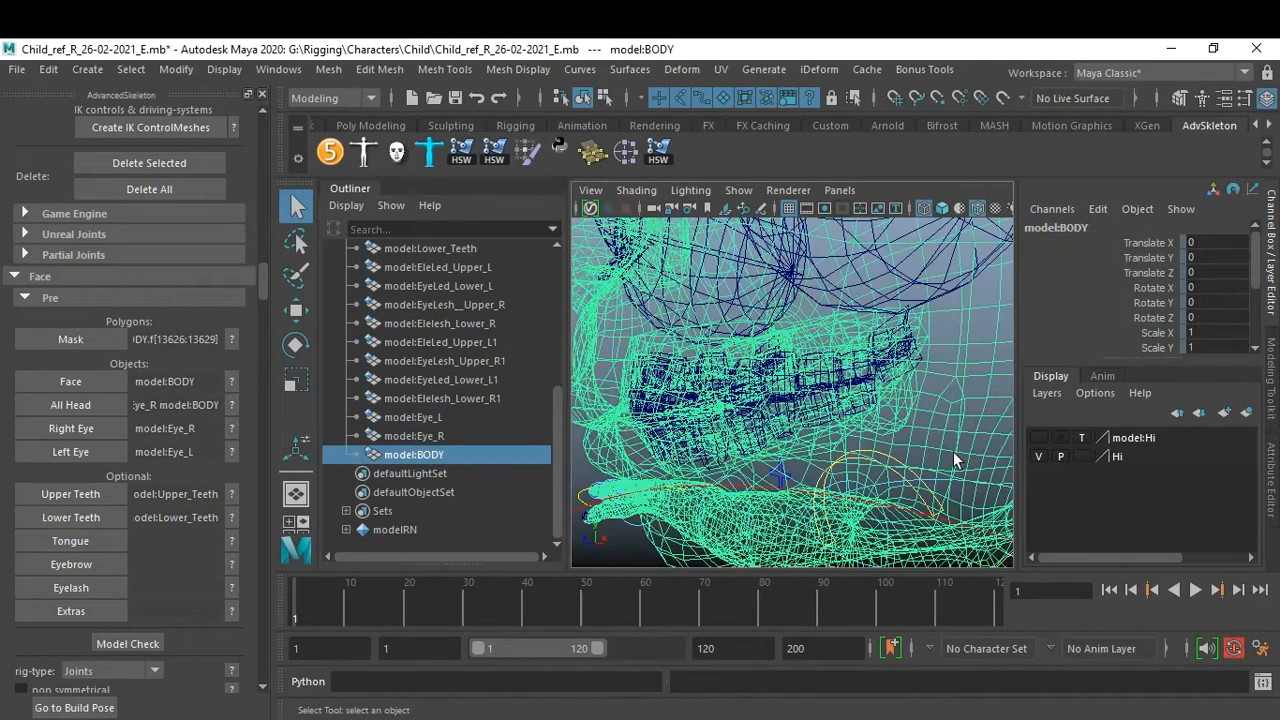
Temporarily hide the body mesh to examine the inside of the mouth, then unhide it.
{"action": "key", "text": "ctrl+h"}
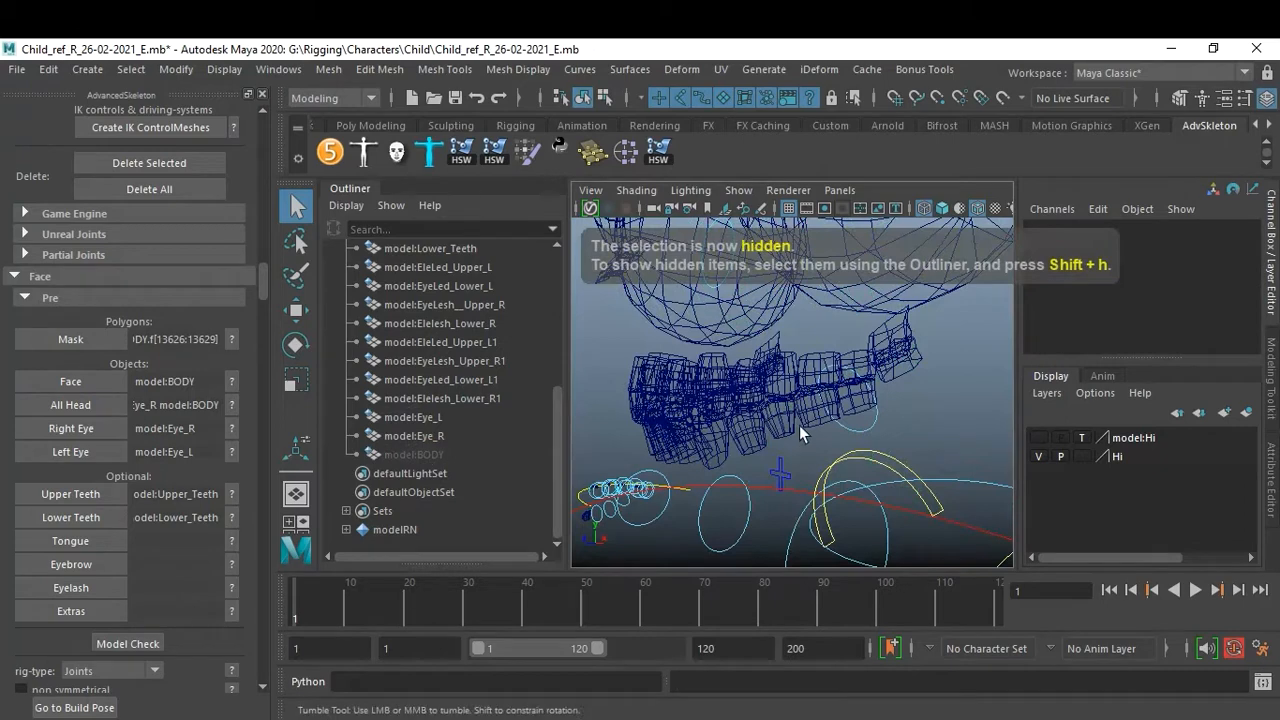
{"action": "left_click_drag", "start_coordinate": [799, 425], "coordinate": [840, 451], "text": "alt"}
{"action": "left_click_drag", "start_coordinate": [848, 362], "coordinate": [830, 342], "text": "alt"}
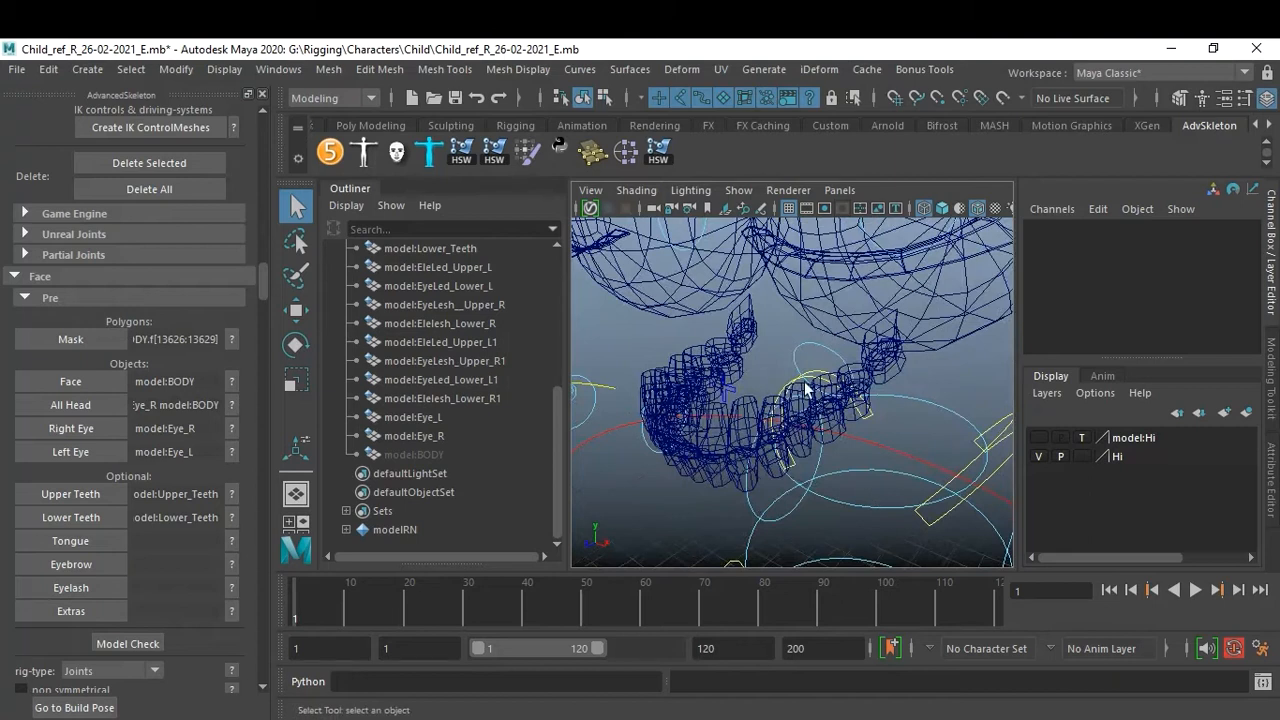
{"action": "key", "text": "shift+h"}
{"action": "left_click", "coordinate": [433, 456]}
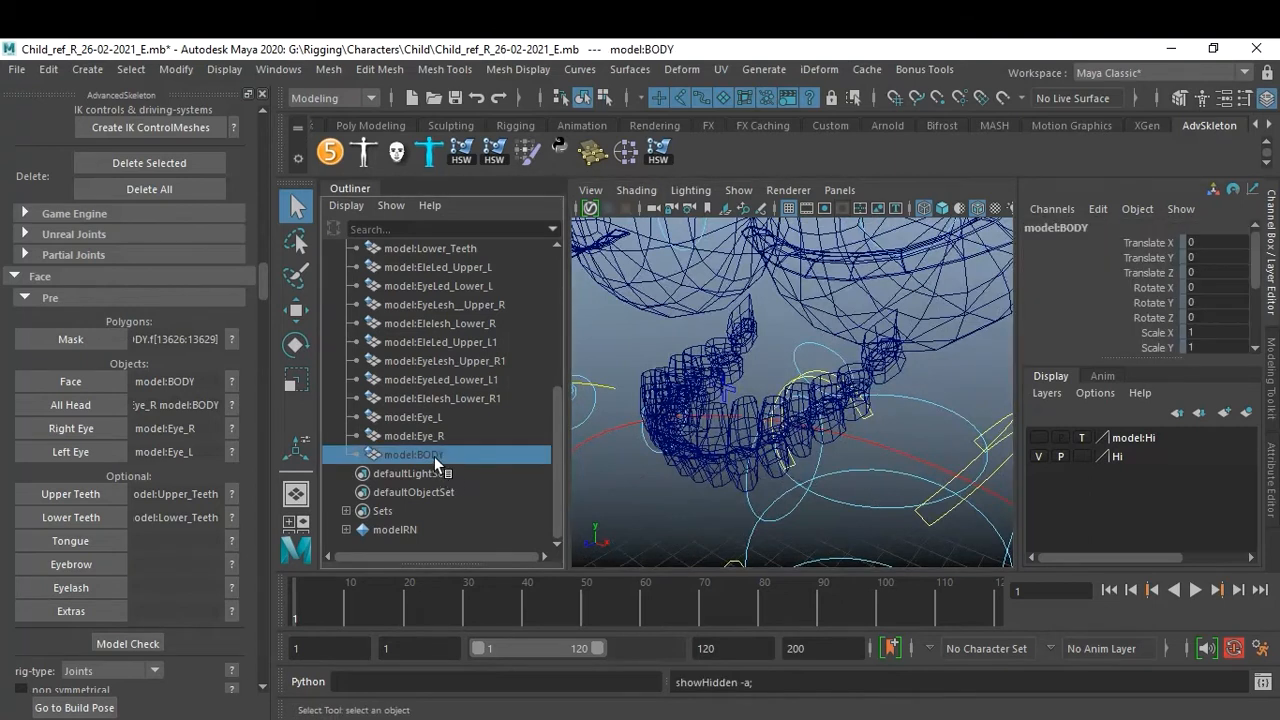
{"action": "key", "text": "shift+h"}
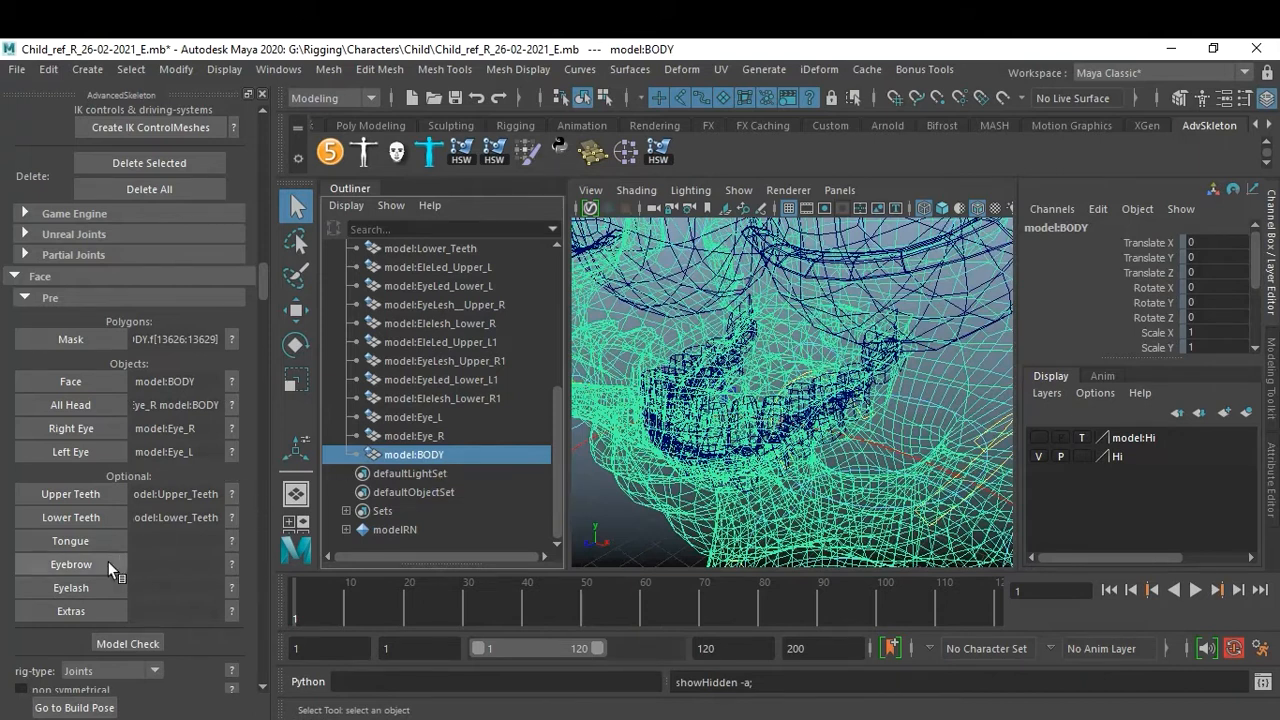
Switch the viewport to shaded display around the eyes.
{"action": "scroll", "coordinate": [795, 399], "scroll_direction": "down", "scroll_amount": 5}
{"action": "left_click_drag", "start_coordinate": [795, 399], "coordinate": [822, 377], "text": "alt"}
{"action": "key", "text": "5"}
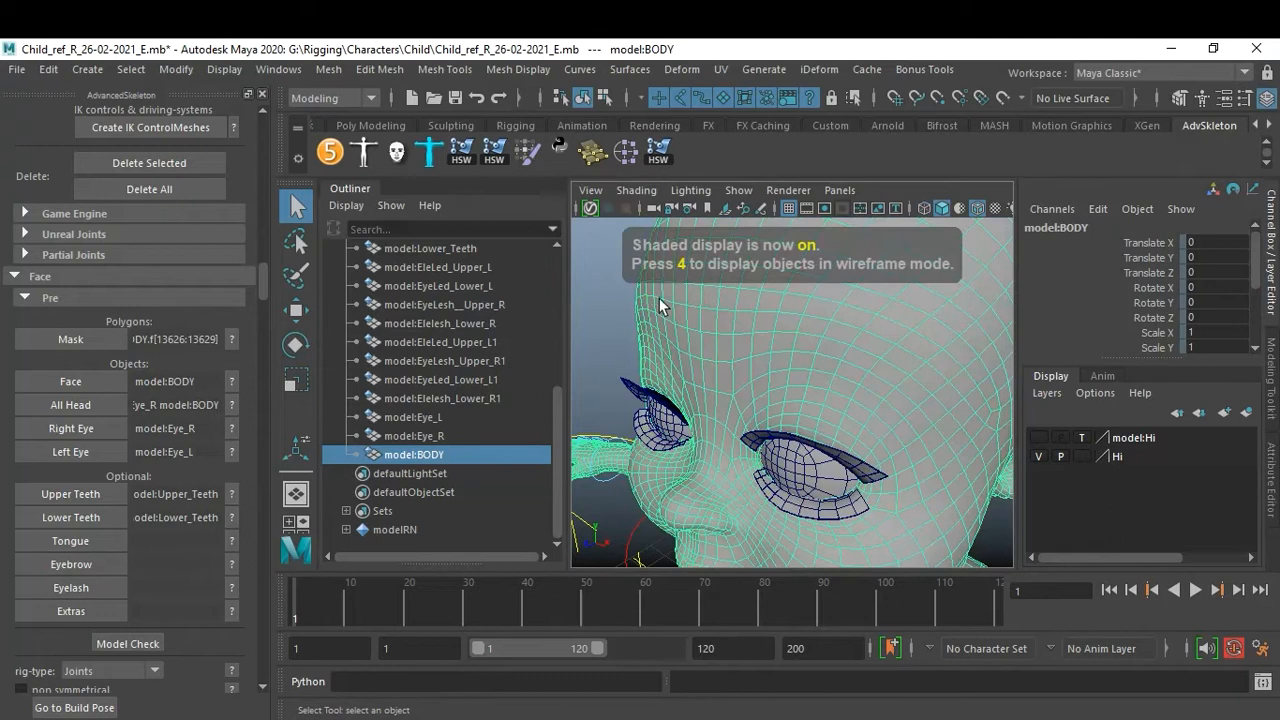
Select the eight eyelid and eyelash meshes, model:EleLed_Upper_L through model:Elelesh_Lower_R1, and assign them as the Eyelash objects.
{"action": "left_click", "coordinate": [593, 329]}
{"action": "left_click_drag", "start_coordinate": [593, 329], "coordinate": [757, 346], "text": "alt"}
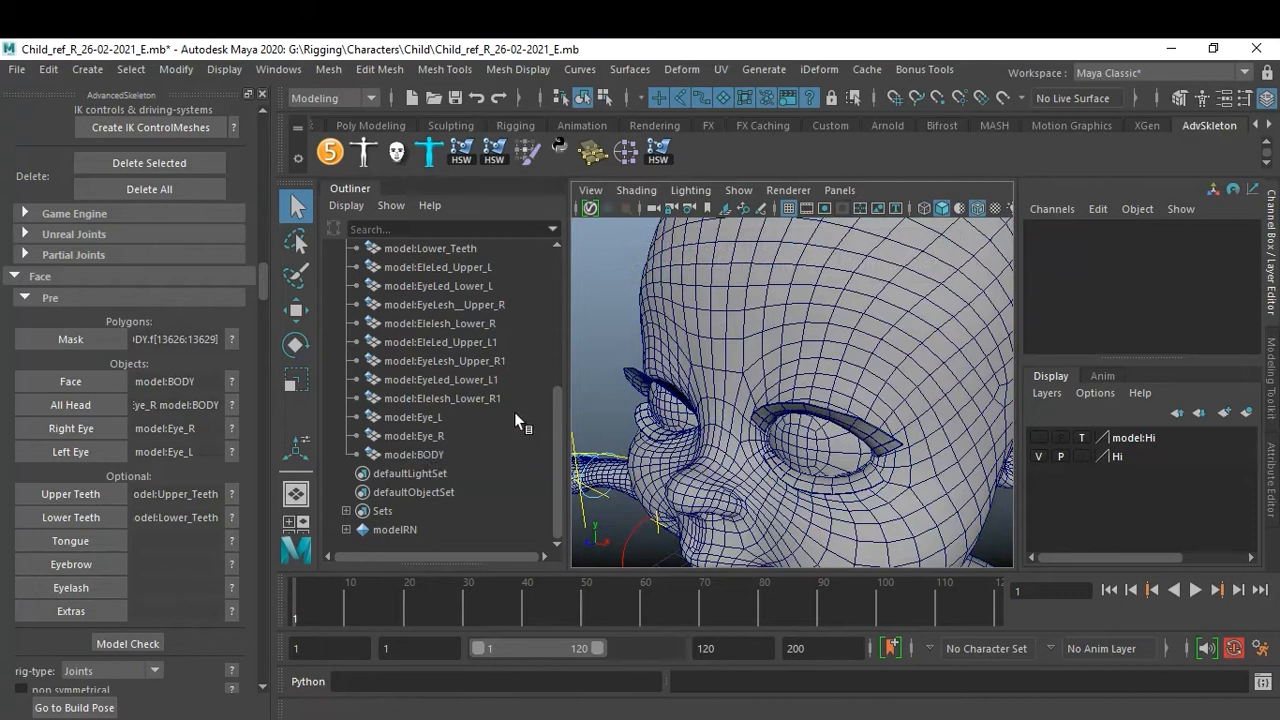
{"action": "left_click", "coordinate": [438, 399]}
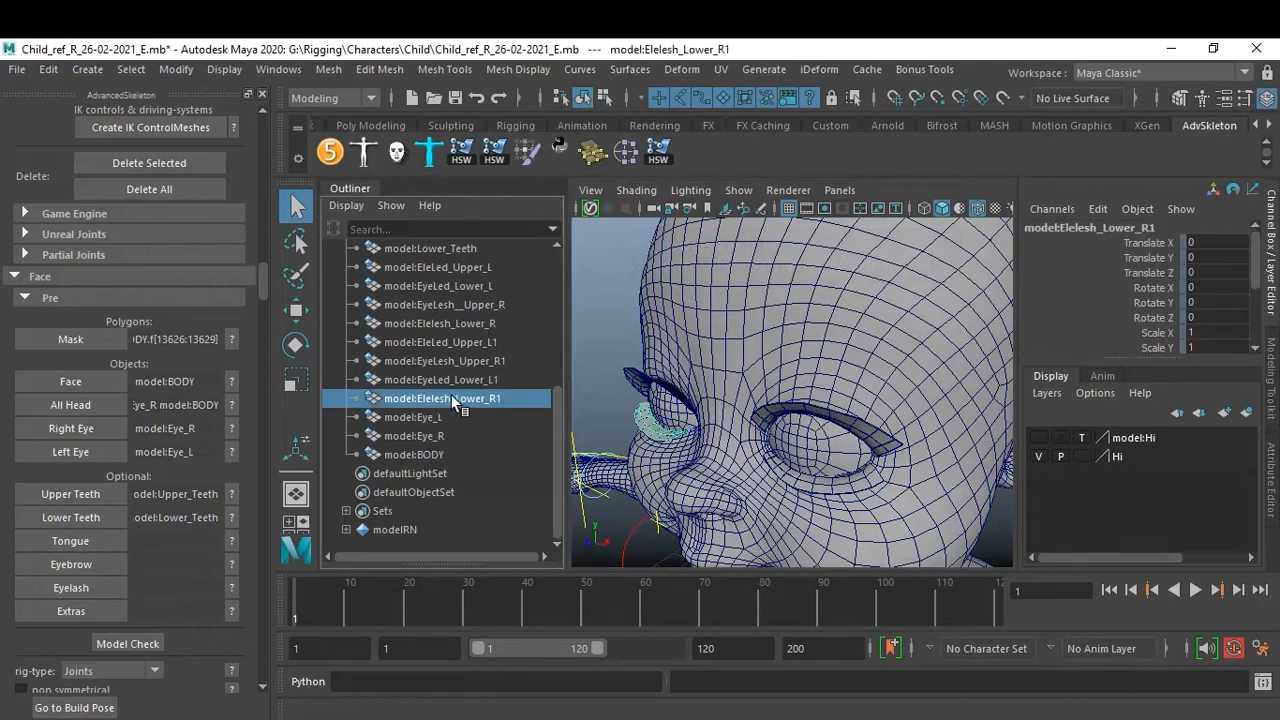
{"action": "left_click", "coordinate": [445, 364], "text": "ctrl"}
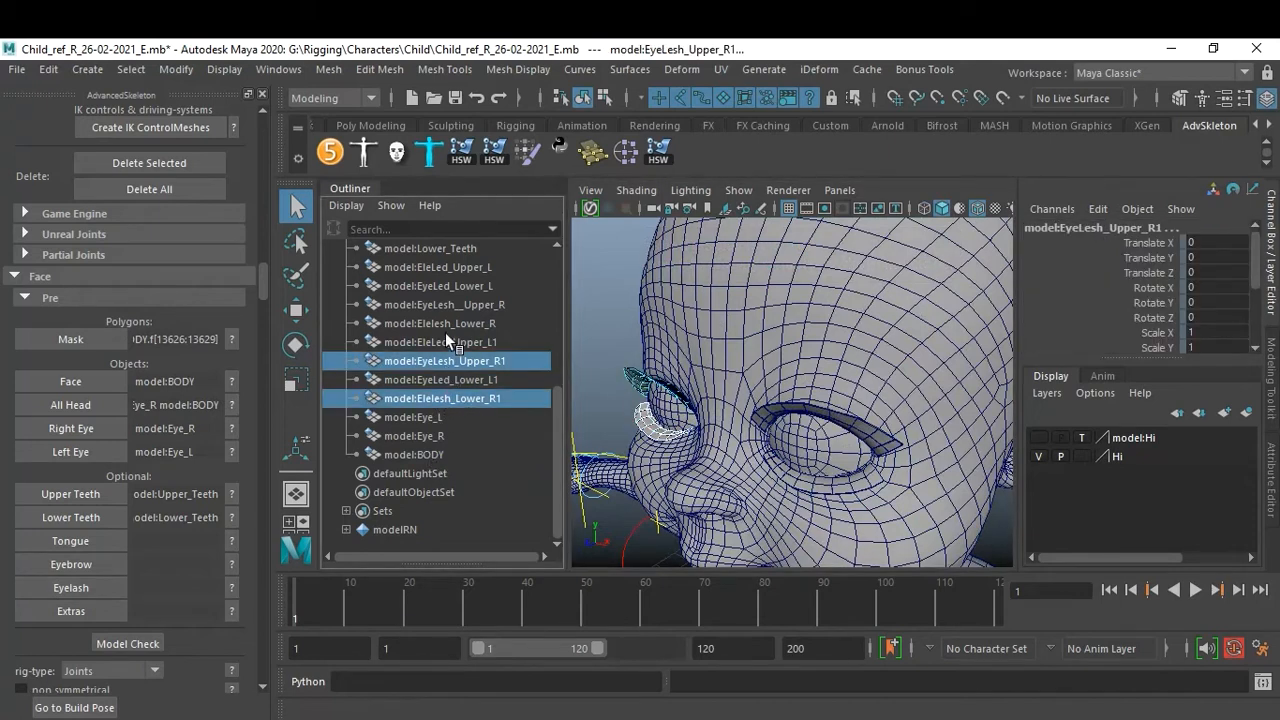
{"action": "left_click", "coordinate": [443, 325], "text": "ctrl"}
{"action": "left_click", "coordinate": [427, 304], "text": "ctrl"}
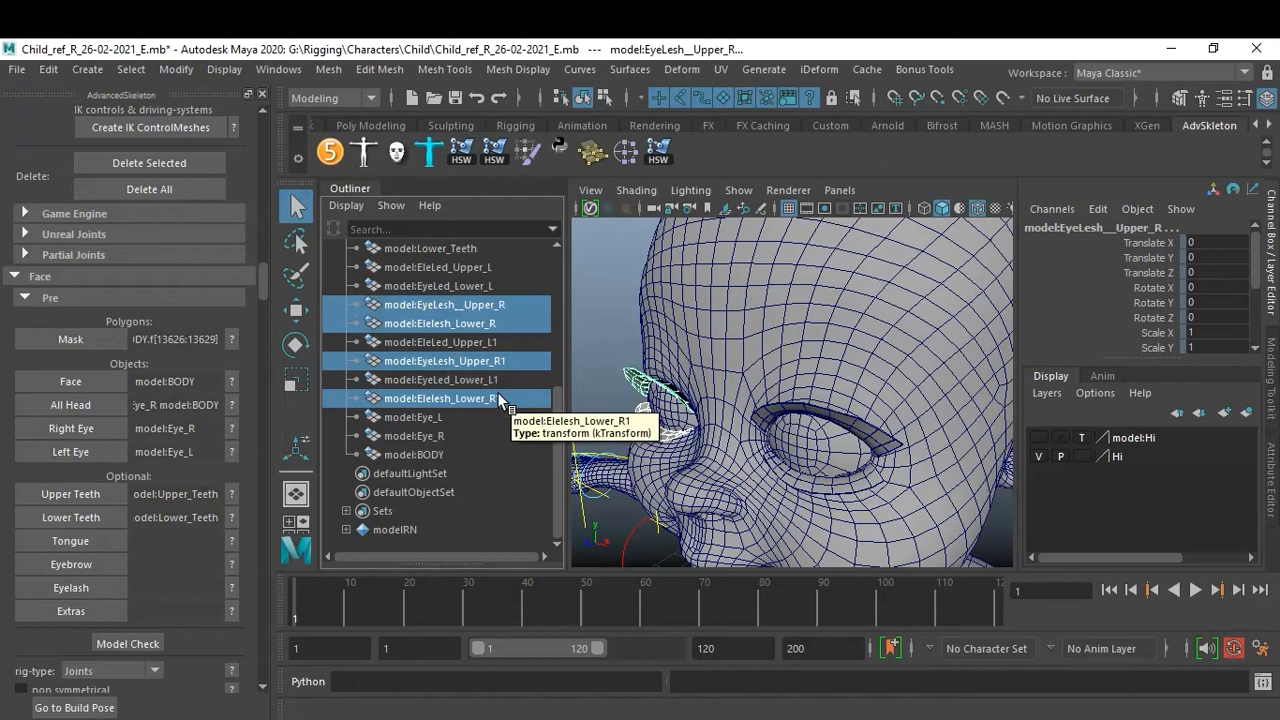
{"action": "scroll", "coordinate": [497, 392], "scroll_direction": "up", "scroll_amount": 3}
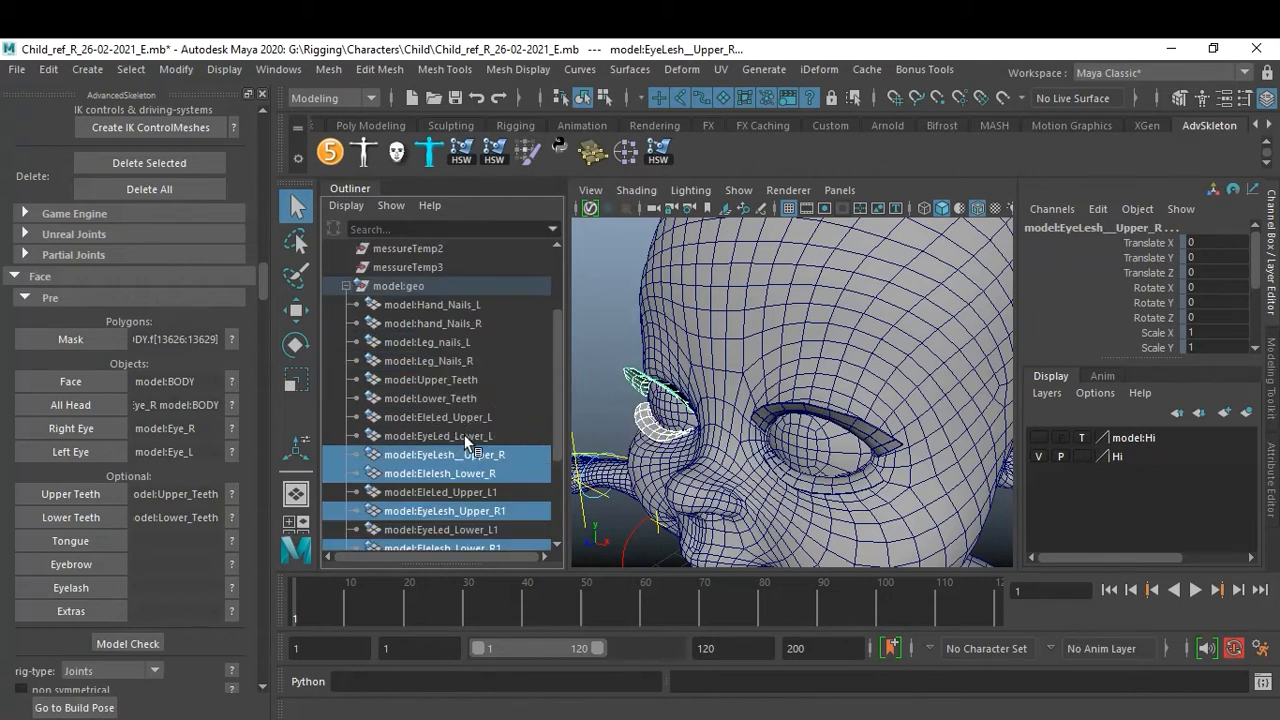
{"action": "scroll", "coordinate": [490, 452], "scroll_direction": "down", "scroll_amount": 3}
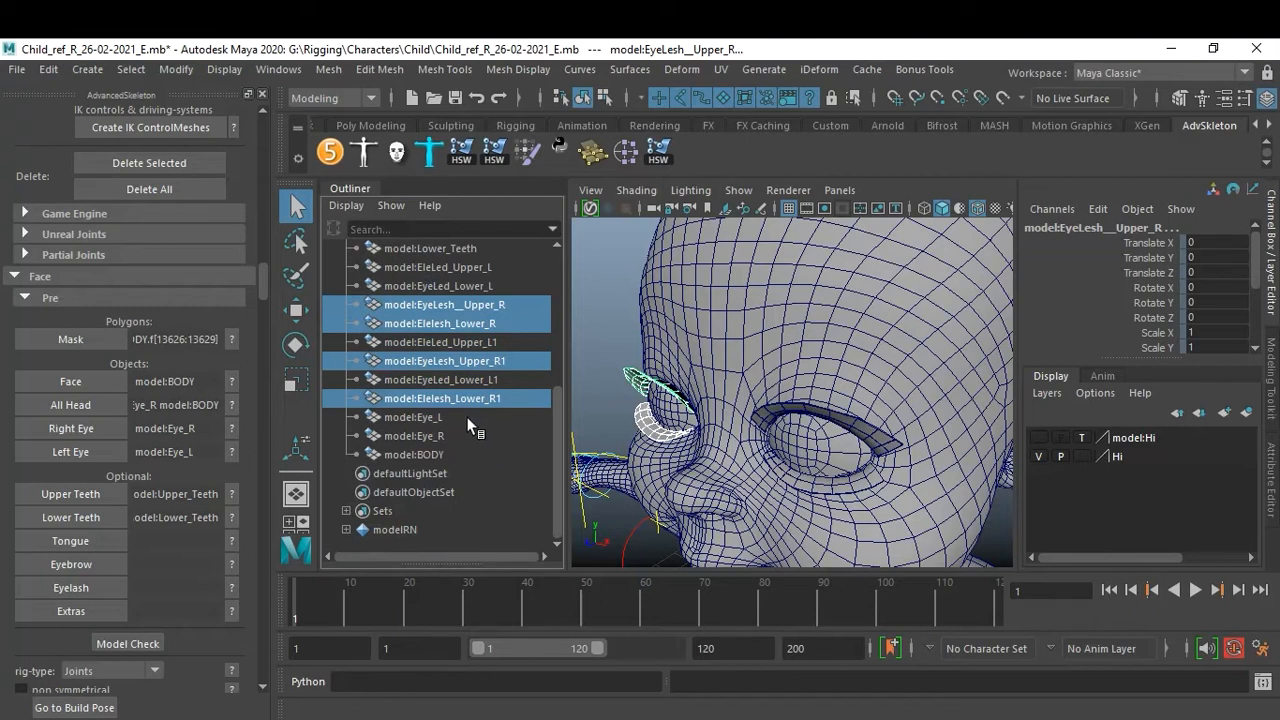
{"action": "left_click", "coordinate": [454, 381]}
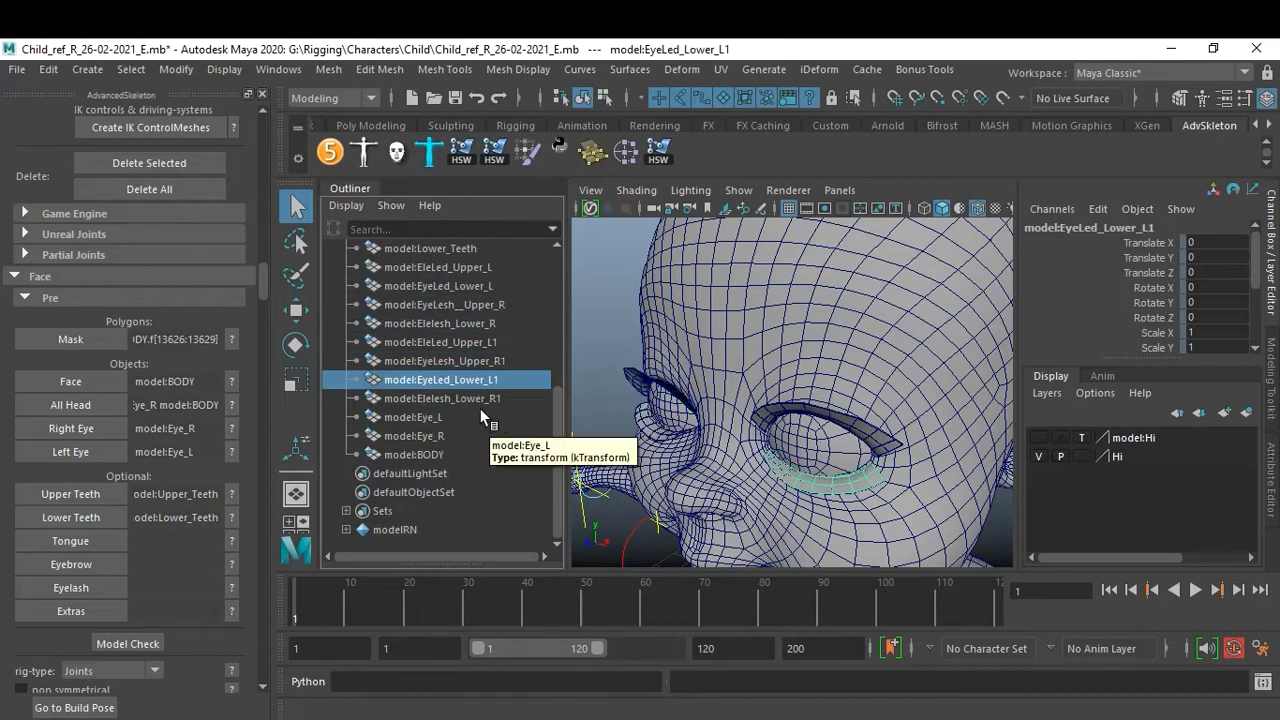
{"action": "left_click", "coordinate": [472, 397]}
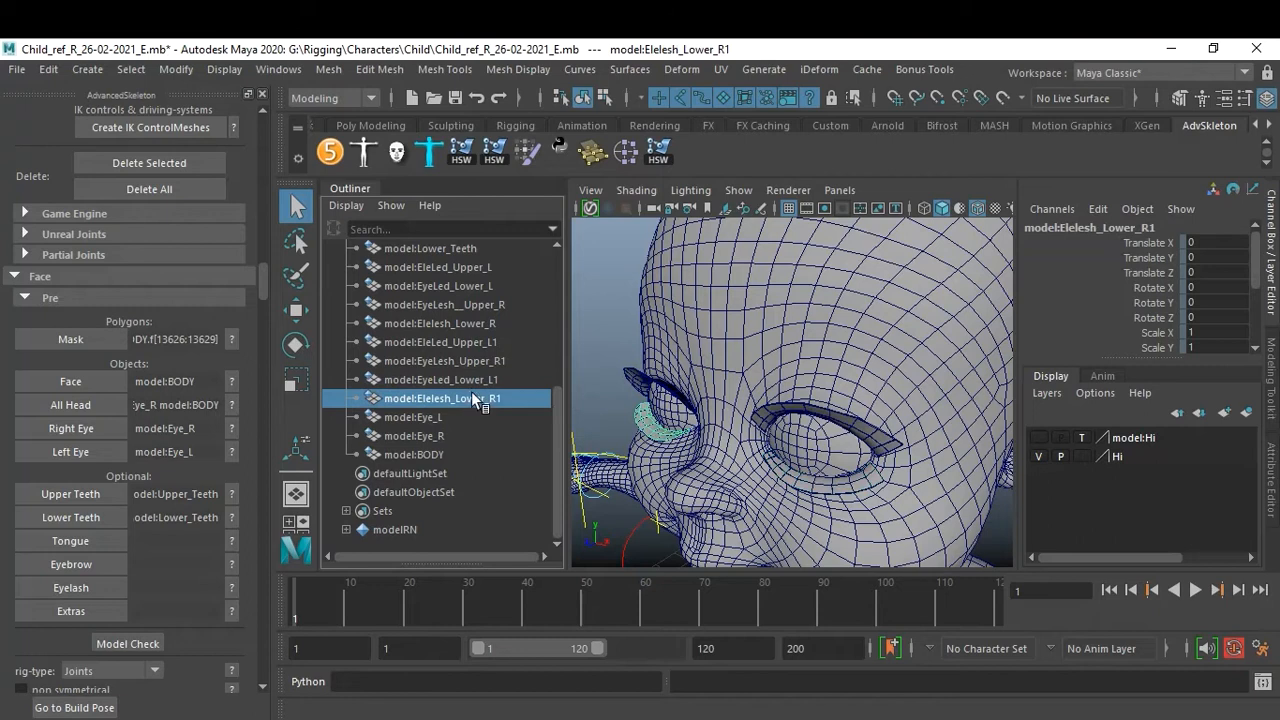
{"action": "left_click_drag", "start_coordinate": [472, 397], "coordinate": [463, 309]}
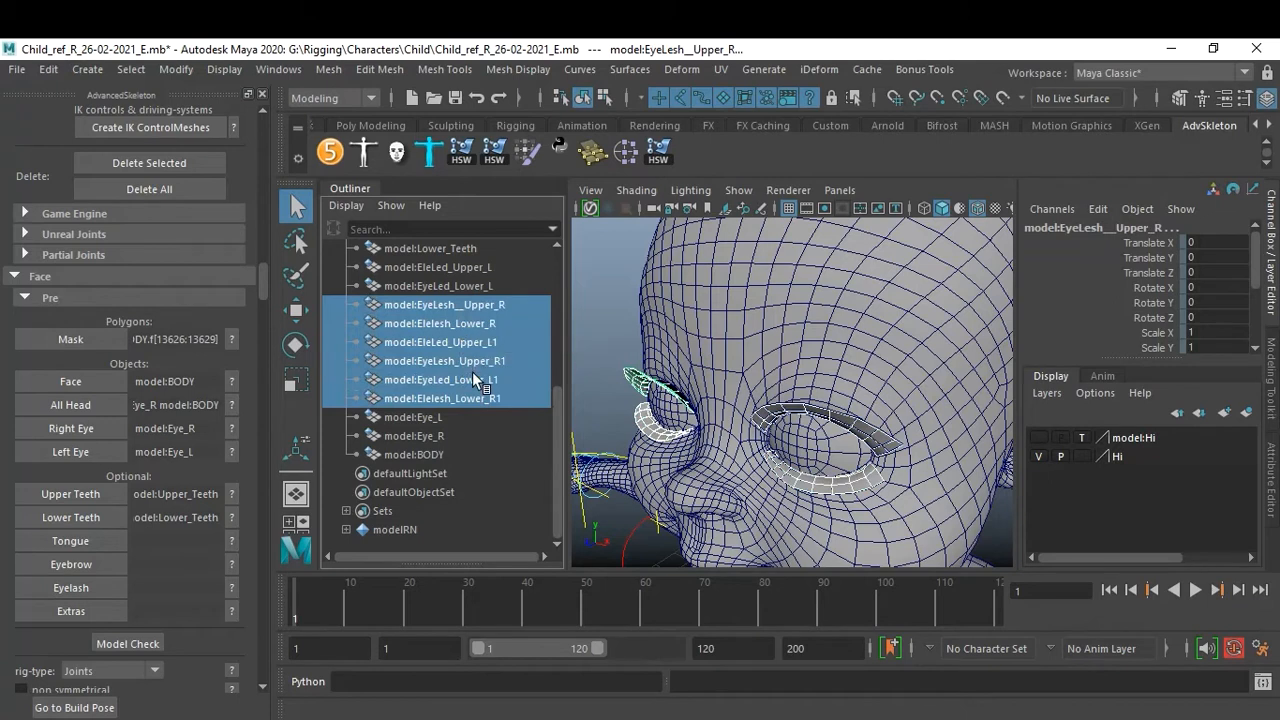
{"action": "left_click", "coordinate": [445, 290], "text": "shift"}
{"action": "left_click", "coordinate": [448, 268], "text": "shift"}
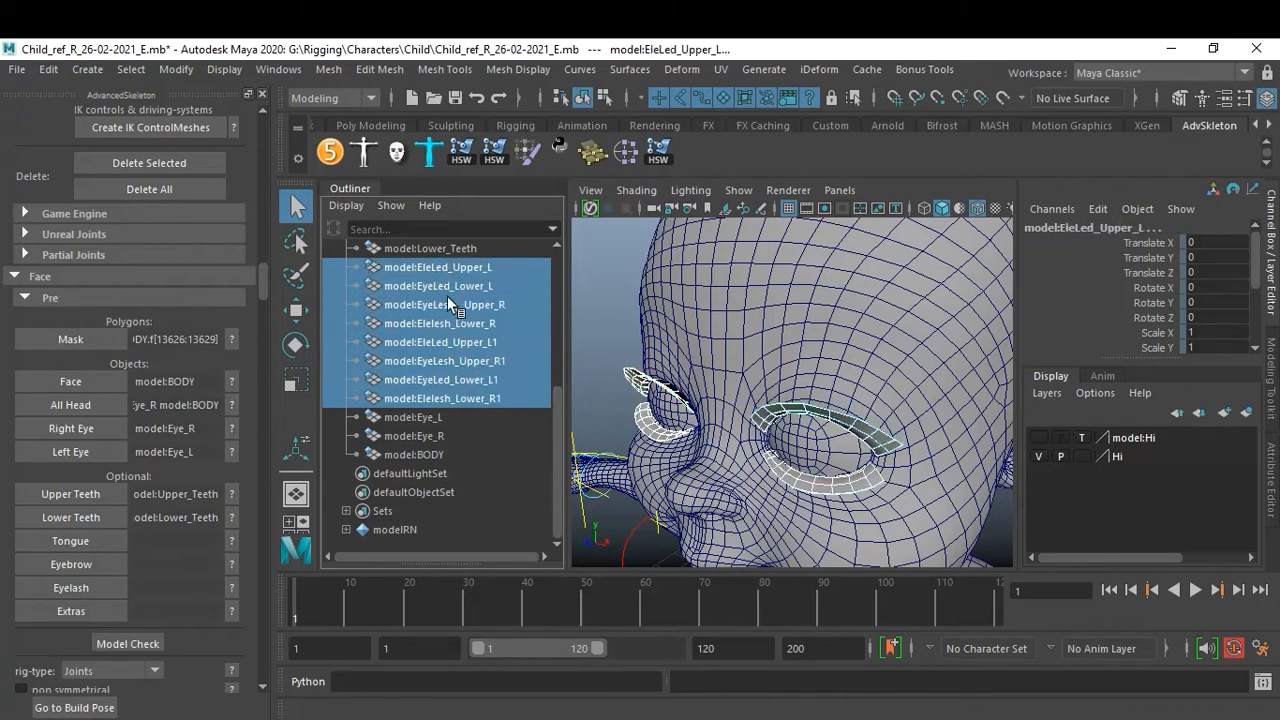
{"action": "scroll", "coordinate": [465, 383], "scroll_direction": "up", "scroll_amount": 3}
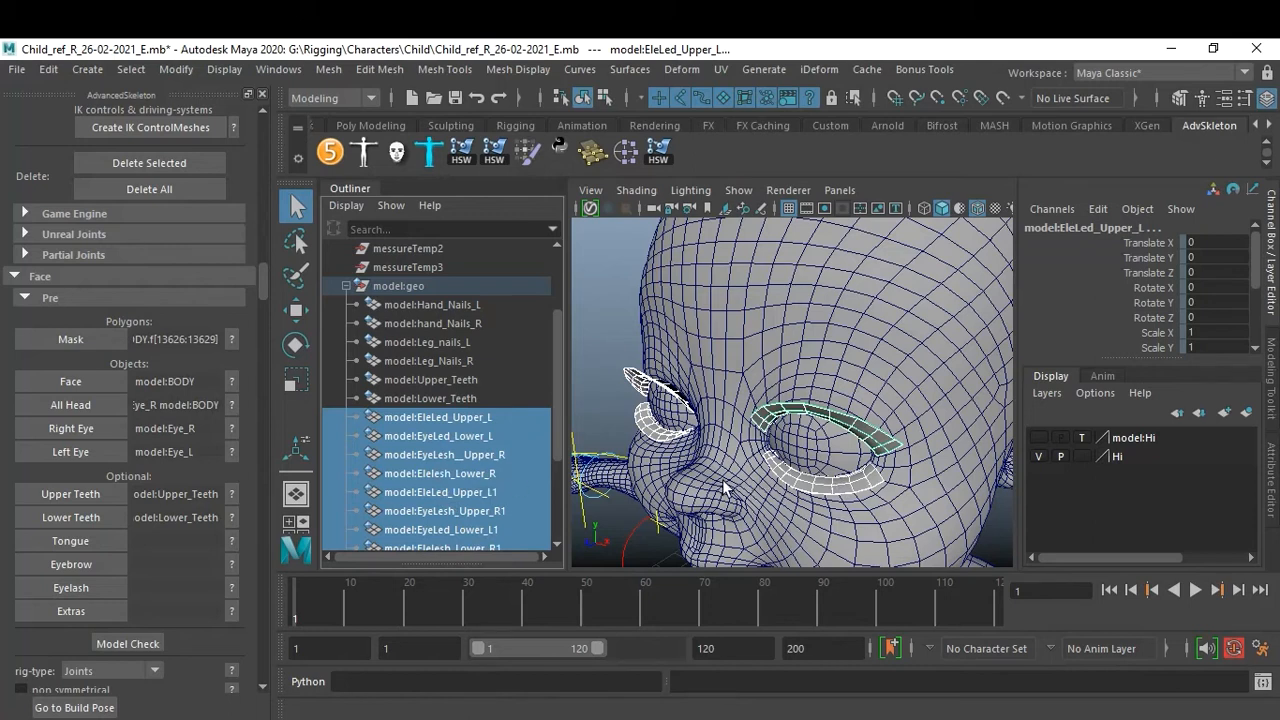
{"action": "left_click", "coordinate": [101, 586]}
{"action": "scroll", "coordinate": [828, 410], "scroll_direction": "down", "scroll_amount": 4}
{"action": "left_click_drag", "start_coordinate": [828, 410], "coordinate": [865, 394], "text": "alt"}
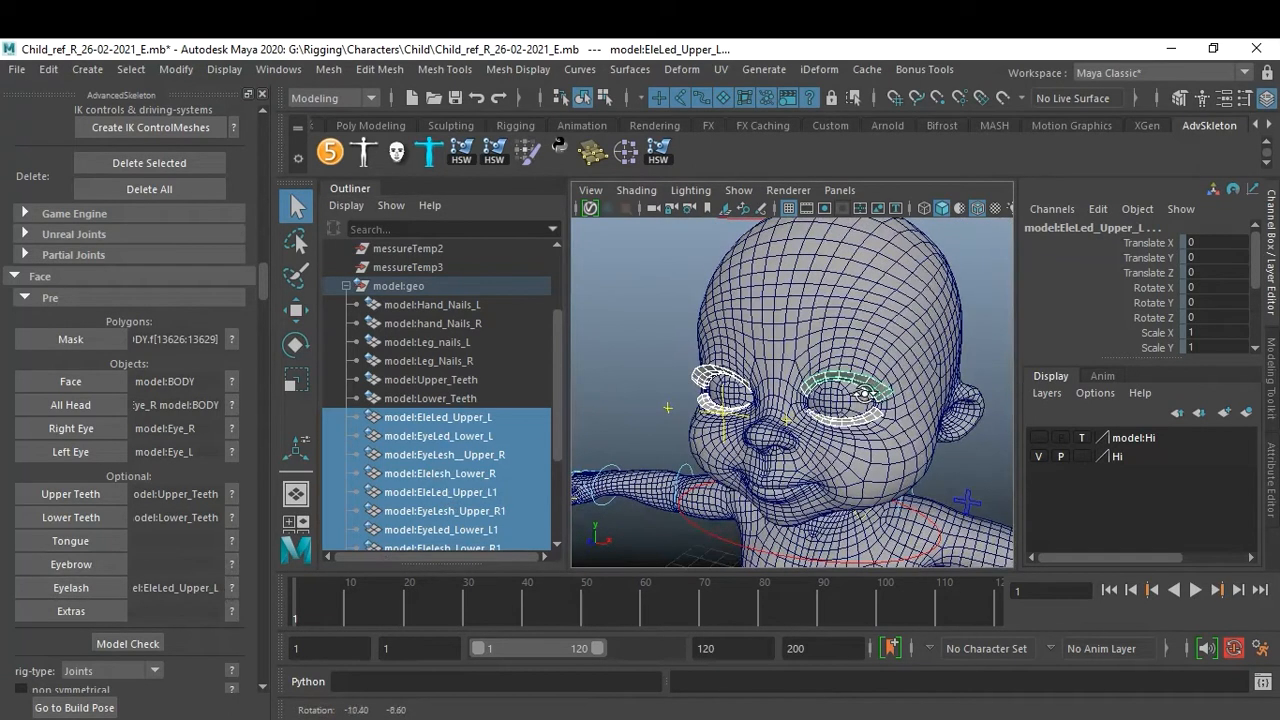
{"action": "left_click", "coordinate": [602, 387]}
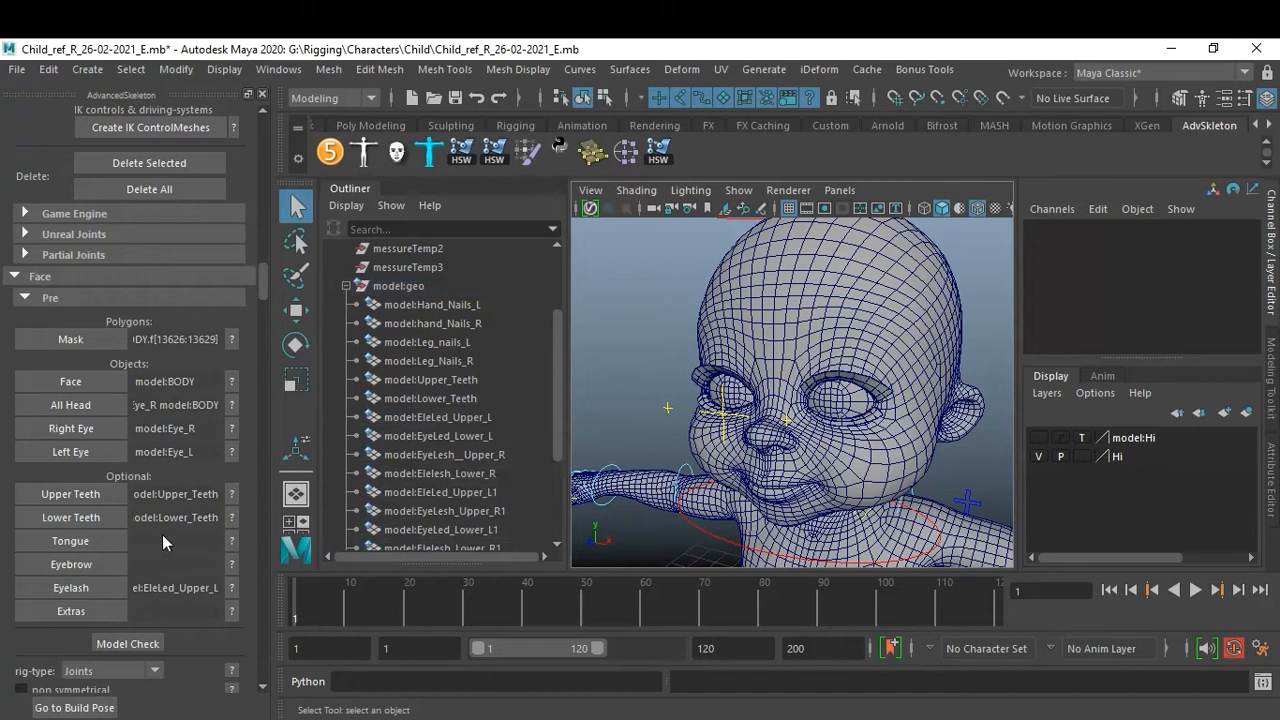
Run Model Check, continue past both warnings, and return the character to its build pose.
{"action": "scroll", "coordinate": [162, 534], "scroll_direction": "down", "scroll_amount": 3}
{"action": "left_click", "coordinate": [120, 531]}
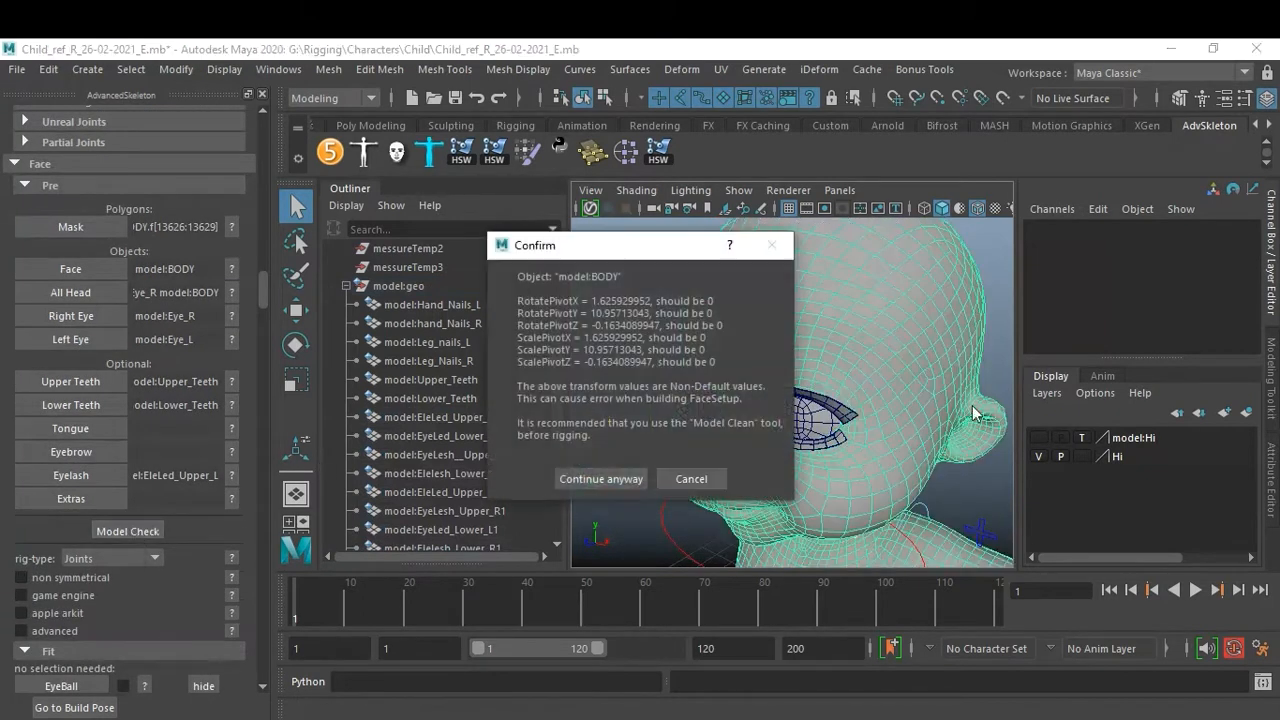
{"action": "left_click", "coordinate": [600, 479]}
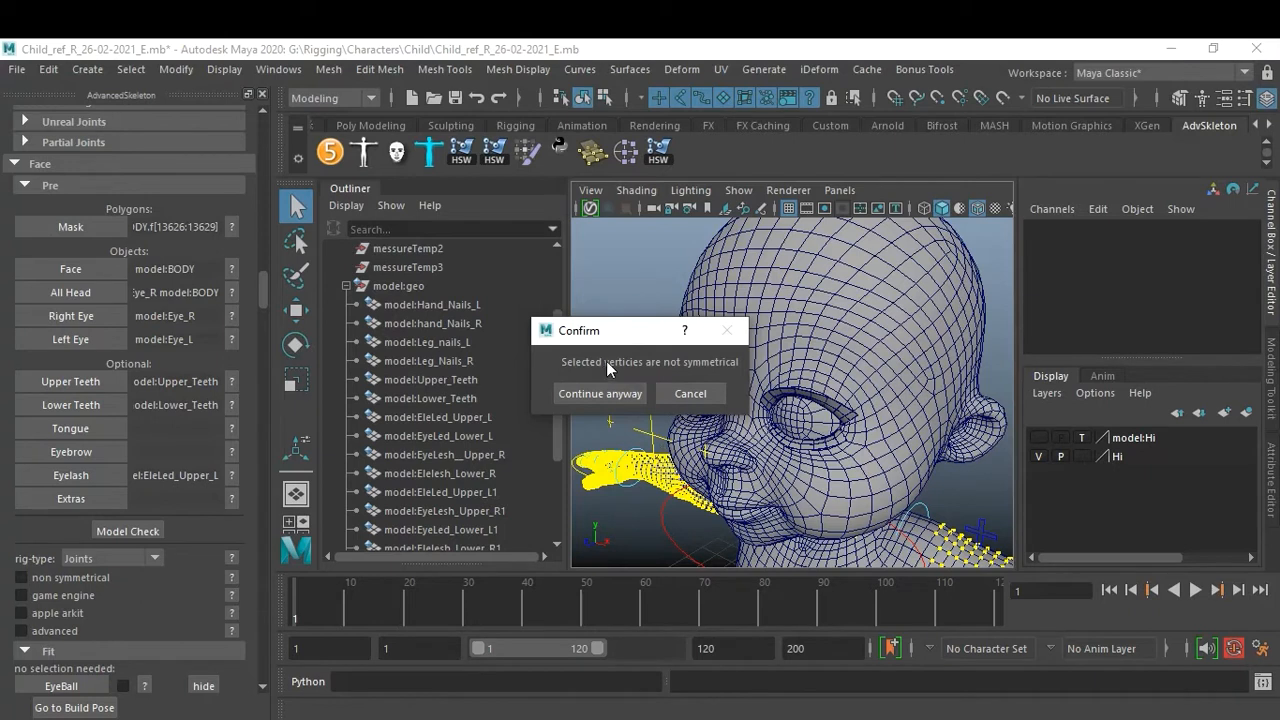
{"action": "left_click", "coordinate": [623, 395]}
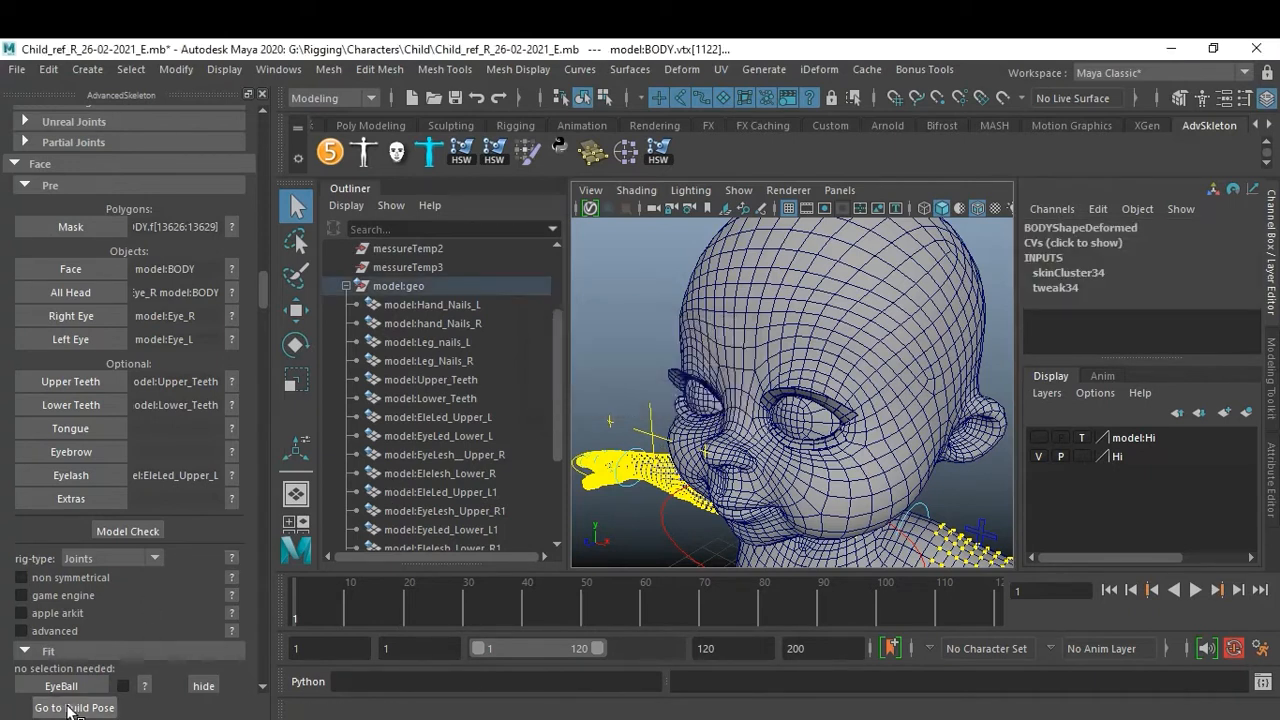
{"action": "left_click", "coordinate": [83, 708]}
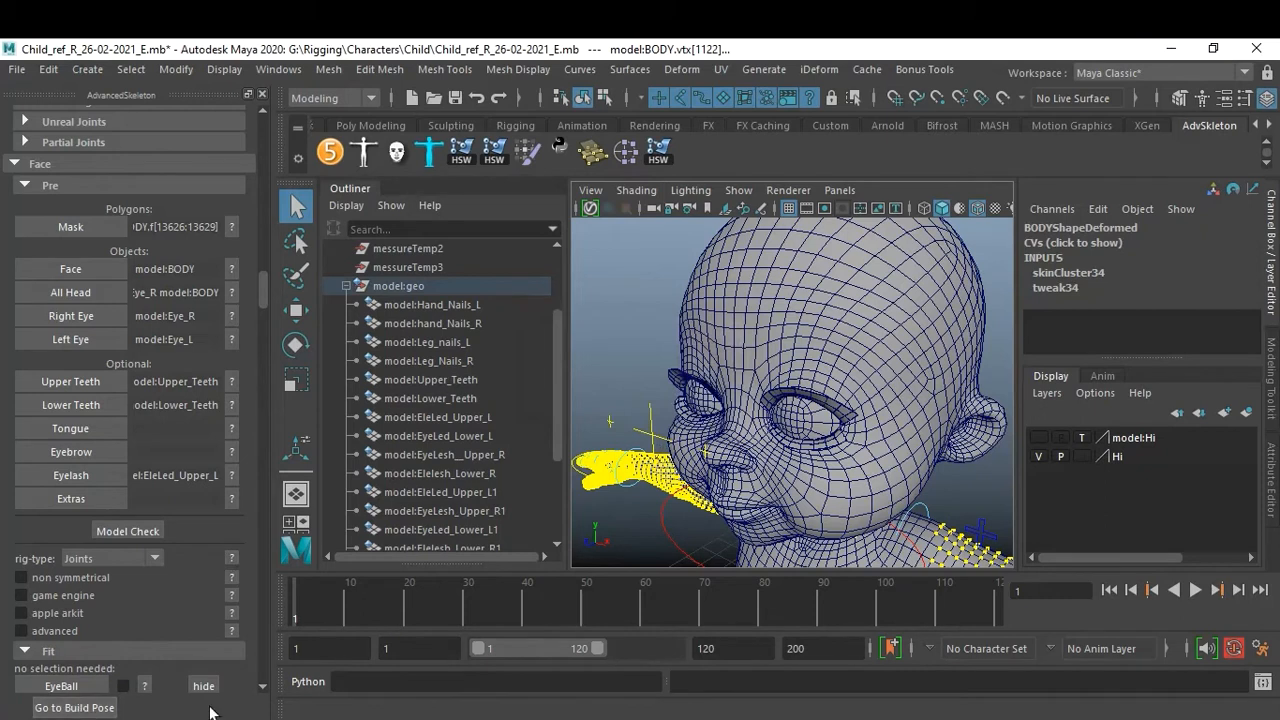
Switch back to object selection, select the body mesh, and run Model Check again, continuing past the symmetry warning.
{"action": "left_click_drag", "start_coordinate": [750, 401], "coordinate": [778, 397], "text": "alt"}
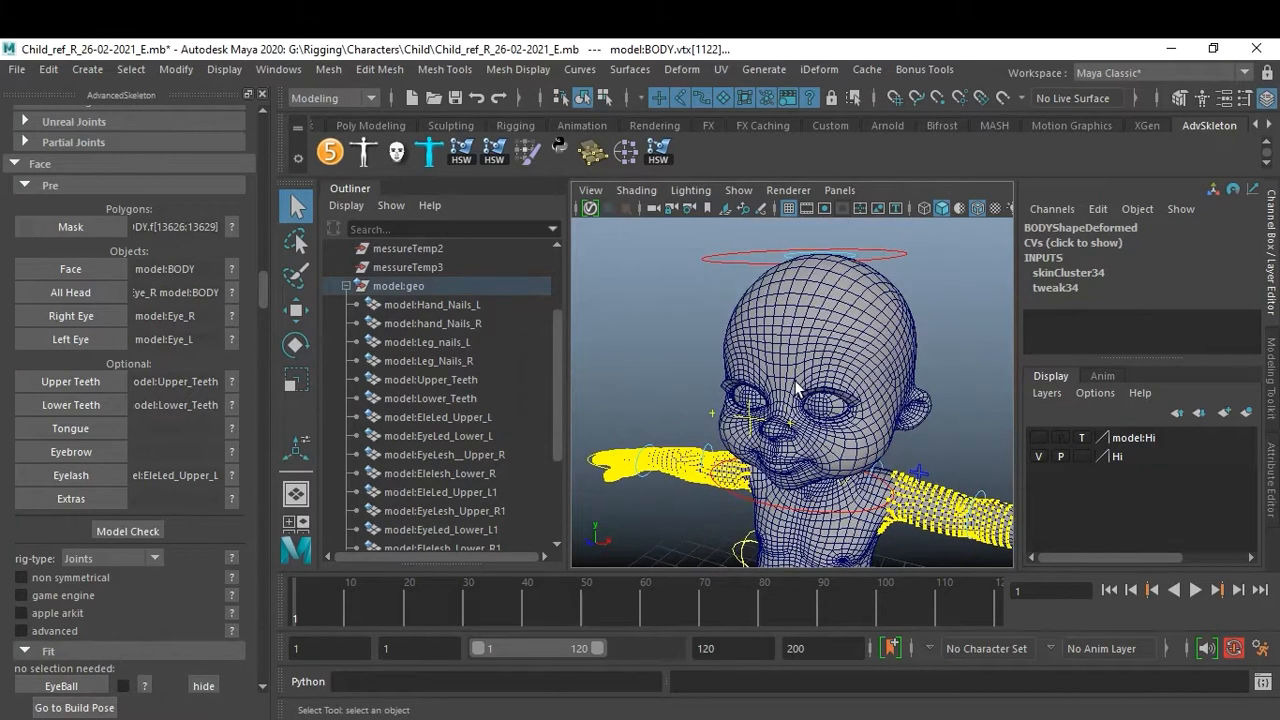
{"action": "key", "text": "F8"}
{"action": "key", "text": "F8"}
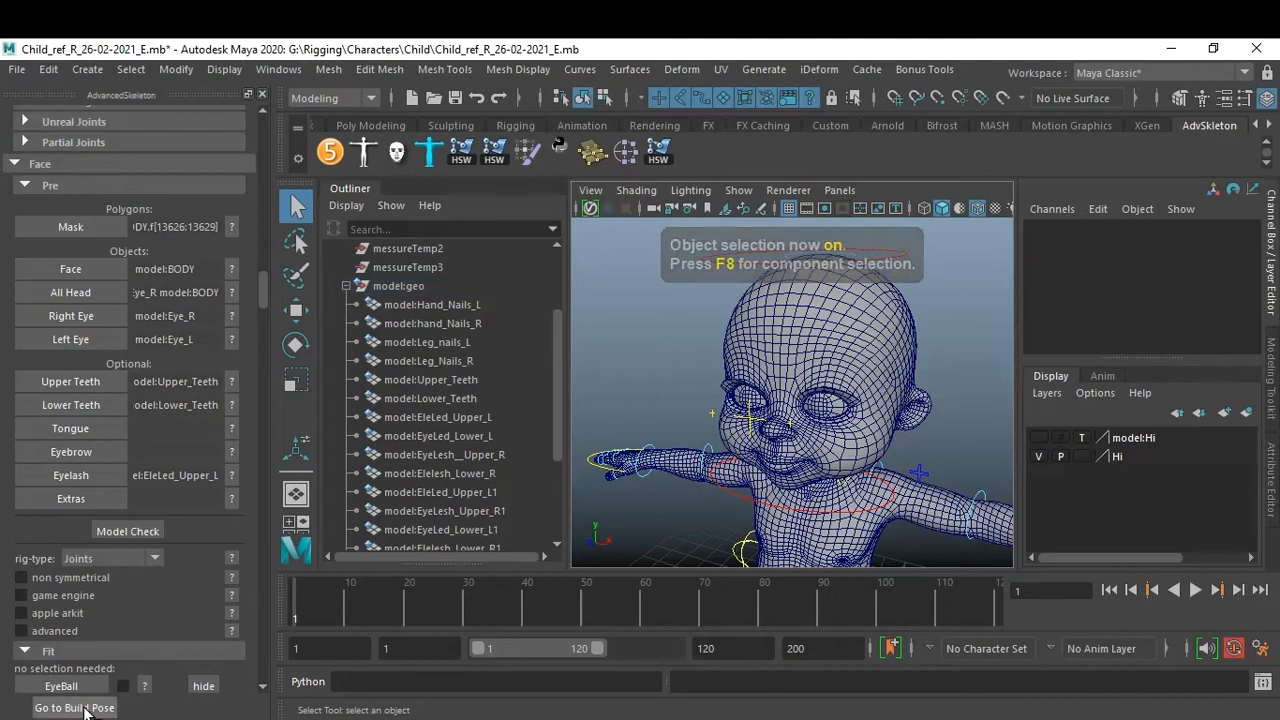
{"action": "right_click_drag", "start_coordinate": [967, 357], "coordinate": [908, 361], "text": "alt"}
{"action": "left_click", "coordinate": [857, 353]}
{"action": "left_click", "coordinate": [926, 323]}
{"action": "left_click", "coordinate": [897, 350]}
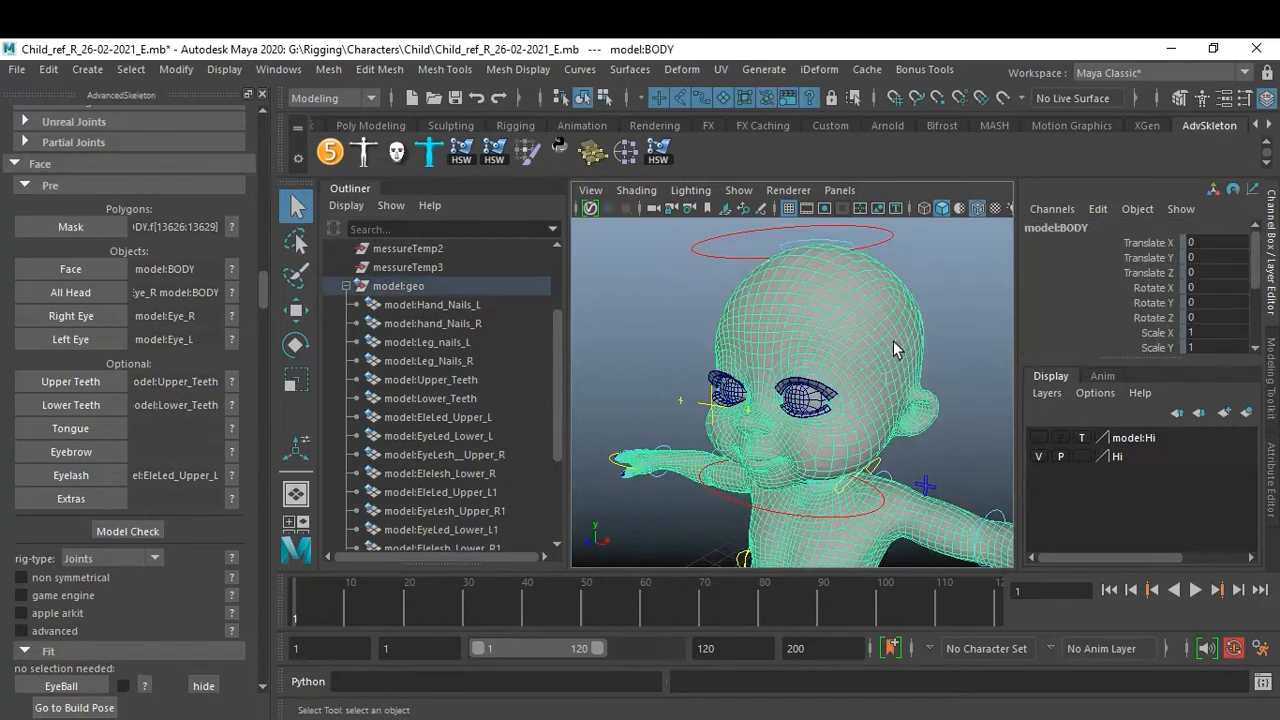
{"action": "left_click", "coordinate": [125, 531]}
{"action": "left_click", "coordinate": [618, 478]}
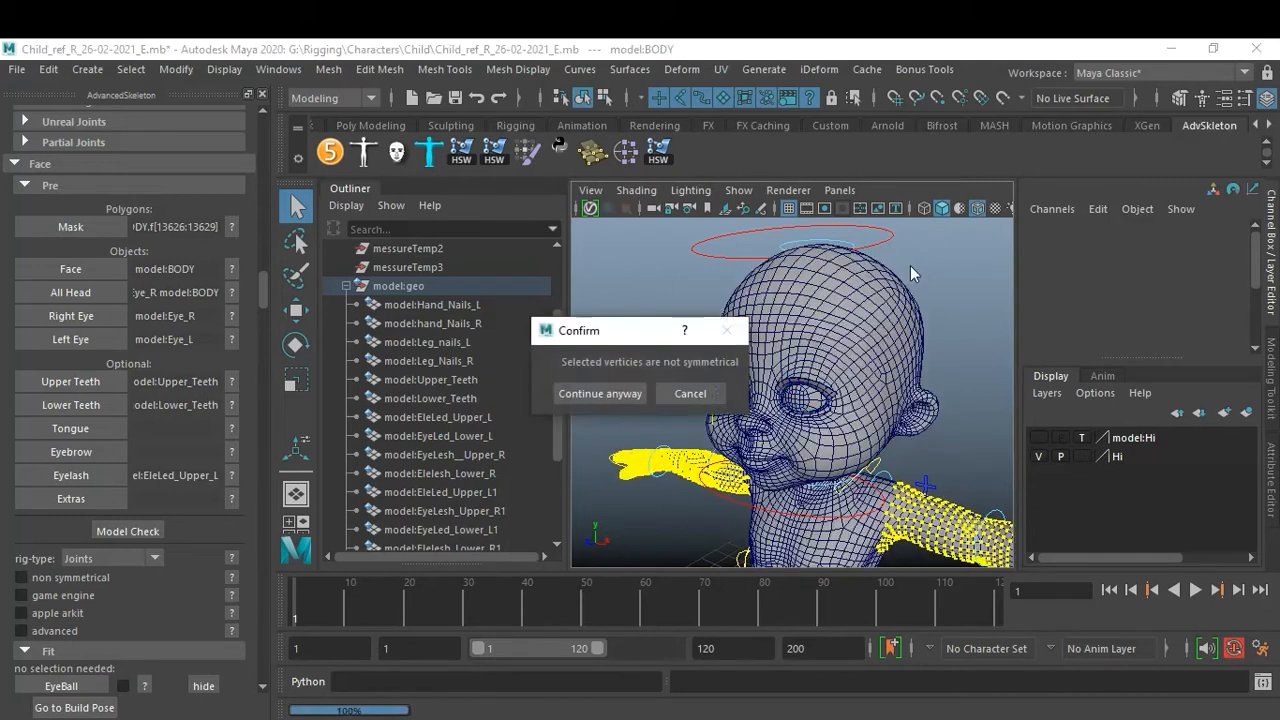
{"action": "left_click", "coordinate": [618, 394]}
Orbit around the body in wireframe to inspect the vertices flagged as not symmetrical.
{"action": "left_click_drag", "start_coordinate": [881, 427], "coordinate": [838, 345], "text": "alt"}
{"action": "middle_click_drag", "start_coordinate": [838, 345], "coordinate": [836, 275], "text": "alt"}
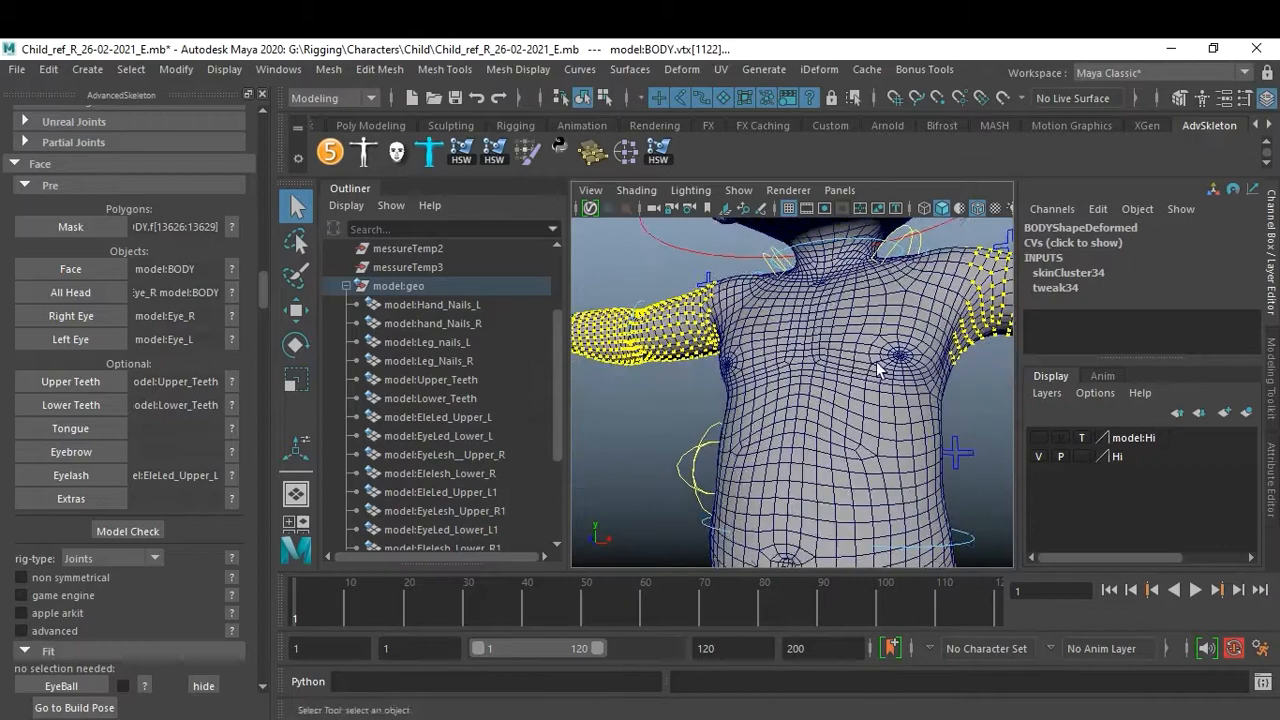
{"action": "right_click_drag", "start_coordinate": [836, 275], "coordinate": [694, 429], "text": "alt"}
{"action": "mouse_move", "coordinate": [694, 429]}
{"action": "left_mouse_down", "text": "alt"}
{"action": "mouse_move", "coordinate": [742, 449]}
{"action": "mouse_move", "coordinate": [700, 449]}
{"action": "left_mouse_up", "text": "alt"}
{"action": "right_click_drag", "start_coordinate": [700, 449], "coordinate": [754, 440], "text": "alt"}
{"action": "left_click_drag", "start_coordinate": [754, 440], "coordinate": [842, 438], "text": "alt"}
{"action": "mouse_move", "coordinate": [842, 438]}
{"action": "right_mouse_down", "text": "alt"}
{"action": "mouse_move", "coordinate": [820, 468]}
{"action": "mouse_move", "coordinate": [877, 497]}
{"action": "mouse_move", "coordinate": [860, 446]}
{"action": "right_mouse_up", "text": "alt"}
{"action": "left_click_drag", "start_coordinate": [860, 446], "coordinate": [754, 434], "text": "alt"}
{"action": "right_click_drag", "start_coordinate": [754, 434], "coordinate": [845, 461], "text": "alt"}
{"action": "middle_click_drag", "start_coordinate": [843, 461], "coordinate": [737, 428], "text": "alt"}
{"action": "right_click_drag", "start_coordinate": [737, 428], "coordinate": [748, 368], "text": "alt"}
{"action": "mouse_move", "coordinate": [748, 368]}
{"action": "left_mouse_down", "text": "alt"}
{"action": "mouse_move", "coordinate": [865, 380]}
{"action": "mouse_move", "coordinate": [854, 393]}
{"action": "mouse_move", "coordinate": [870, 403]}
{"action": "left_mouse_up", "text": "alt"}
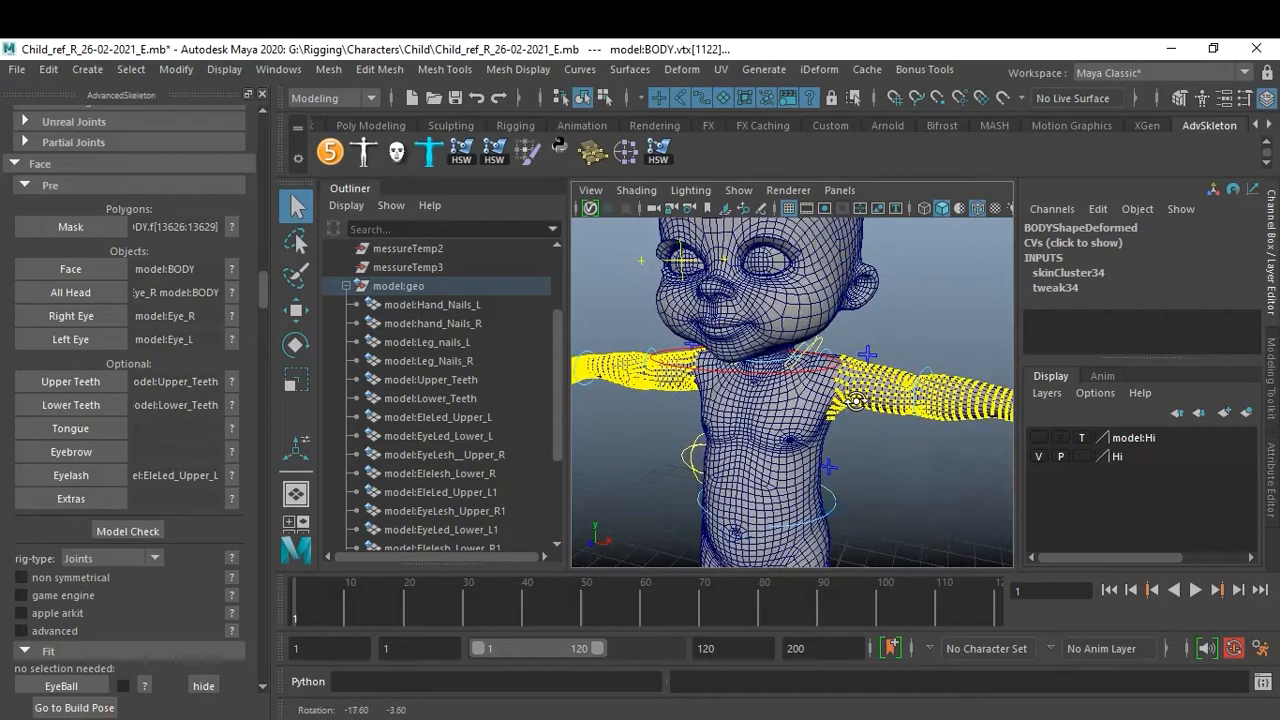
{"action": "key", "text": "4"}
{"action": "left_click_drag", "start_coordinate": [757, 397], "coordinate": [795, 400], "text": "alt"}
{"action": "right_click_drag", "start_coordinate": [795, 400], "coordinate": [829, 403], "text": "alt"}
{"action": "middle_click_drag", "start_coordinate": [829, 403], "coordinate": [837, 466], "text": "alt"}
{"action": "right_click_drag", "start_coordinate": [837, 466], "coordinate": [854, 459], "text": "alt"}
{"action": "mouse_move", "coordinate": [855, 458]}
{"action": "left_mouse_down", "text": "alt"}
{"action": "mouse_move", "coordinate": [925, 440]}
{"action": "mouse_move", "coordinate": [850, 445]}
{"action": "mouse_move", "coordinate": [875, 448]}
{"action": "left_mouse_up", "text": "alt"}
{"action": "middle_click_drag", "start_coordinate": [875, 448], "coordinate": [920, 452], "text": "alt"}
{"action": "right_click_drag", "start_coordinate": [920, 452], "coordinate": [858, 440], "text": "alt"}
{"action": "left_click_drag", "start_coordinate": [858, 440], "coordinate": [862, 431], "text": "alt"}
{"action": "right_click_drag", "start_coordinate": [862, 431], "coordinate": [872, 438], "text": "alt"}
{"action": "left_click_drag", "start_coordinate": [872, 438], "coordinate": [833, 432], "text": "alt"}
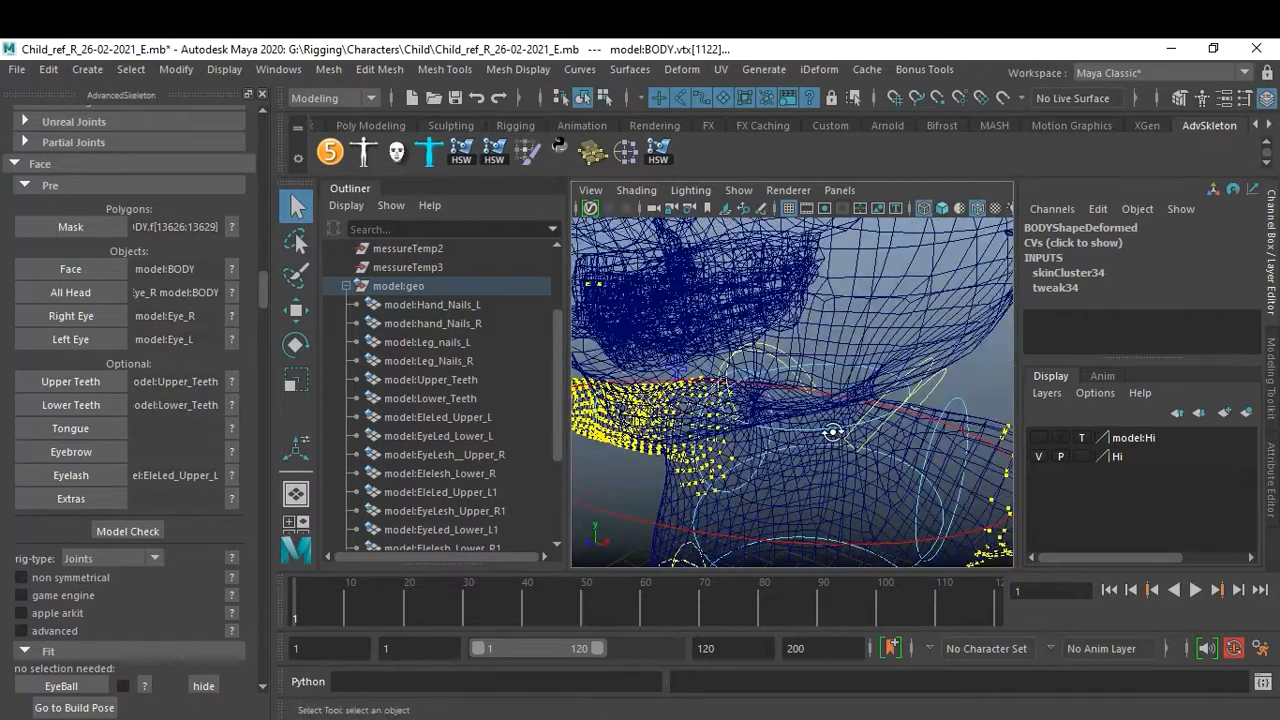
{"action": "middle_click_drag", "start_coordinate": [711, 396], "coordinate": [757, 430], "text": "alt"}
{"action": "right_click_drag", "start_coordinate": [858, 455], "coordinate": [799, 391], "text": "alt"}
{"action": "left_click_drag", "start_coordinate": [799, 391], "coordinate": [842, 404], "text": "alt"}
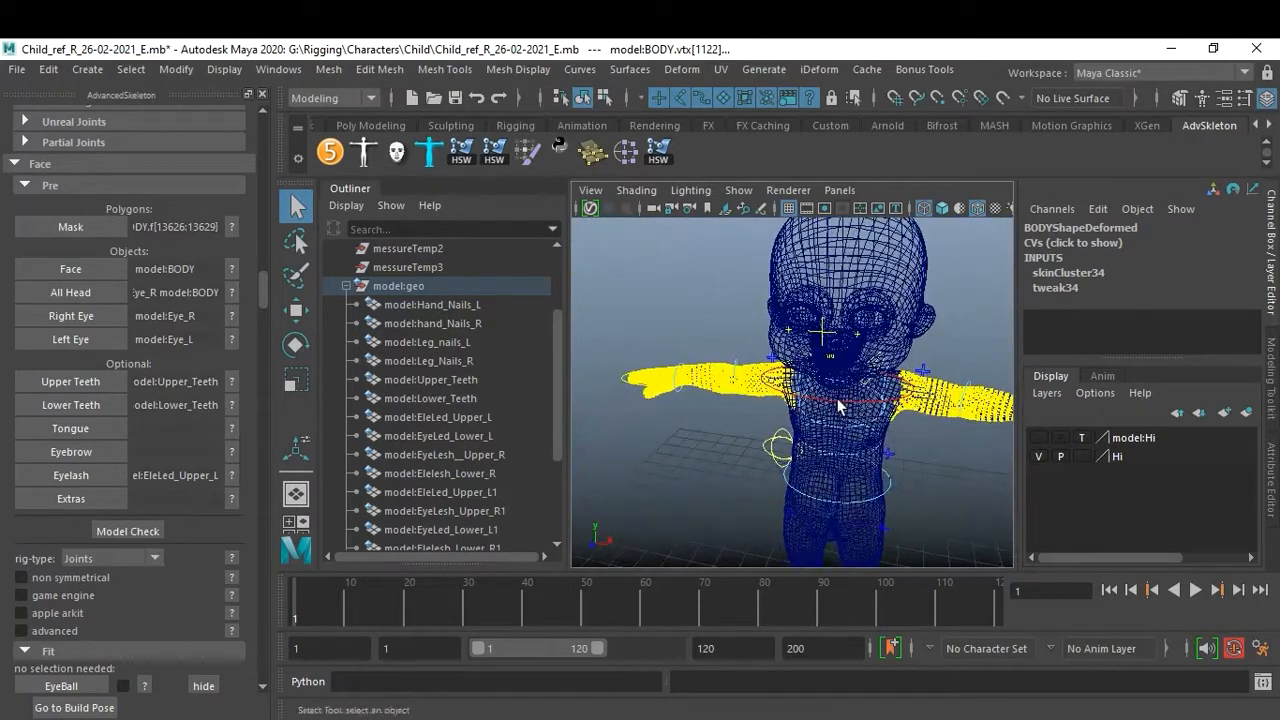
{"action": "left_click", "coordinate": [964, 463]}
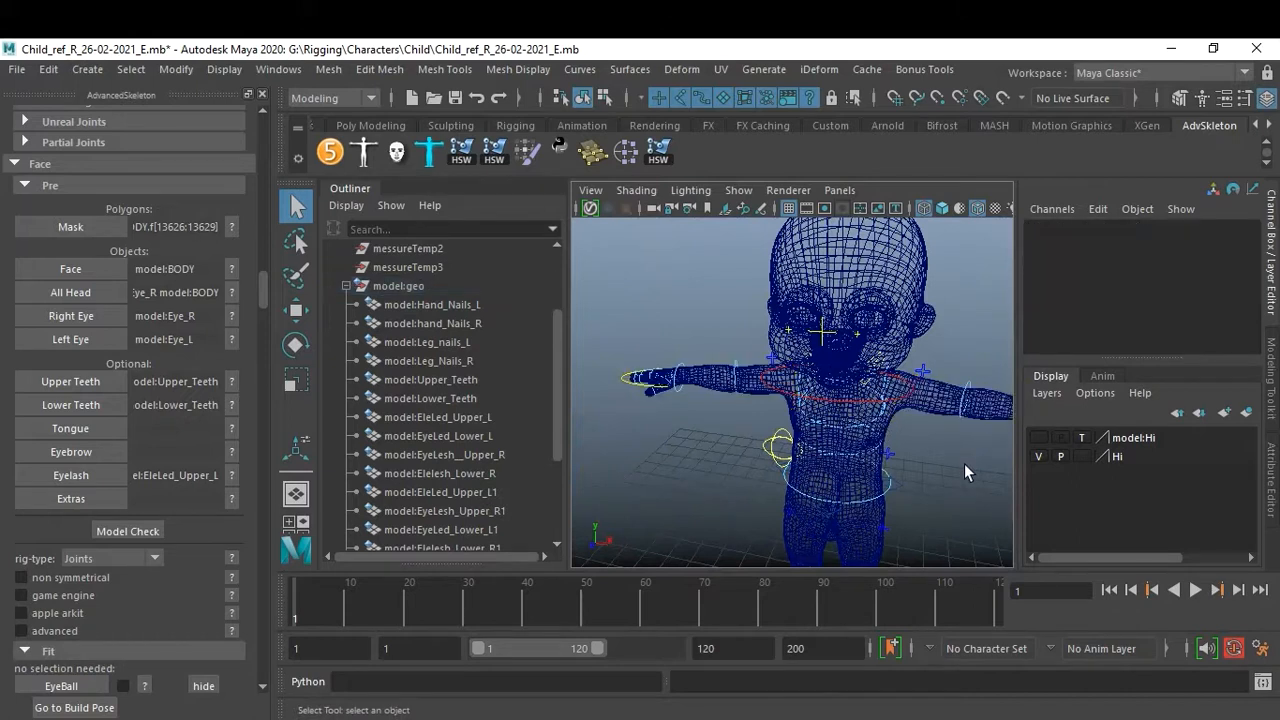
{"action": "mouse_move", "coordinate": [907, 471]}
{"action": "left_mouse_down", "text": "alt"}
{"action": "mouse_move", "coordinate": [809, 451]}
{"action": "mouse_move", "coordinate": [889, 453]}
{"action": "left_mouse_up", "text": "alt"}
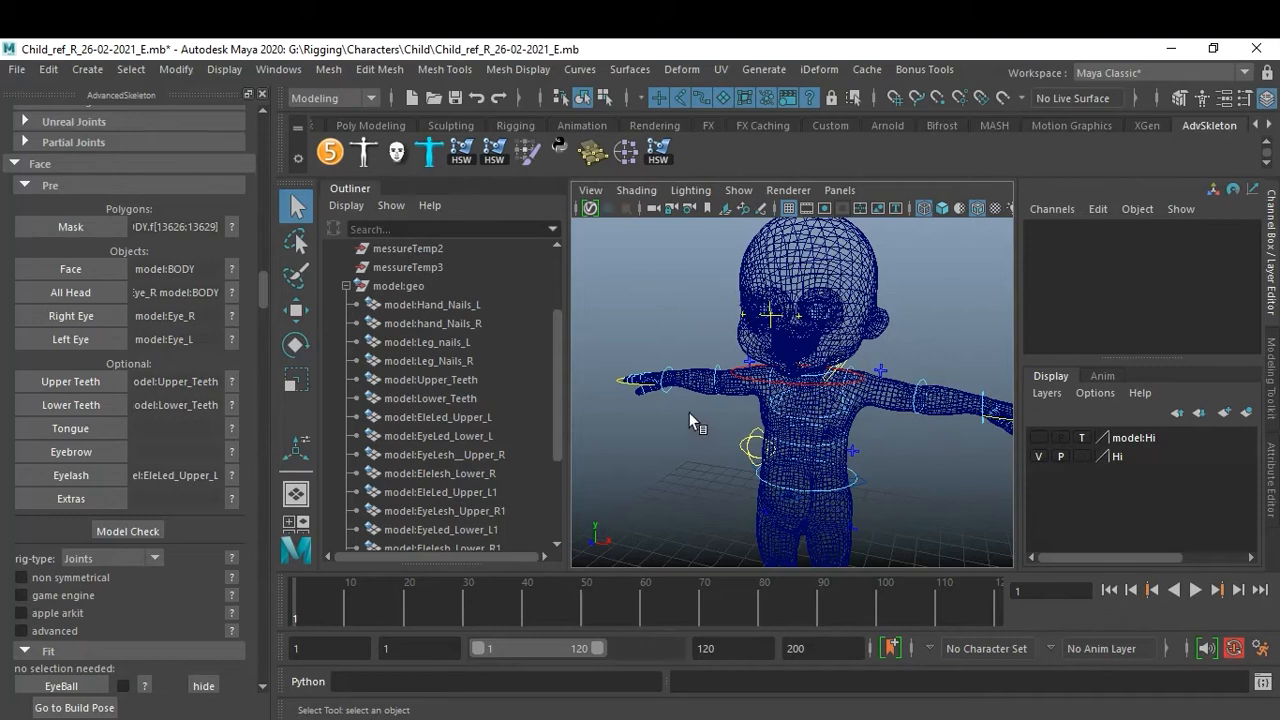
{"action": "right_click_drag", "start_coordinate": [765, 428], "coordinate": [888, 413], "text": "alt"}
{"action": "middle_click_drag", "start_coordinate": [888, 413], "coordinate": [857, 440], "text": "alt"}
{"action": "left_click_drag", "start_coordinate": [857, 440], "coordinate": [876, 438], "text": "alt"}
{"action": "right_click_drag", "start_coordinate": [876, 438], "coordinate": [891, 447], "text": "alt"}
{"action": "middle_click_drag", "start_coordinate": [889, 449], "coordinate": [828, 477], "text": "alt"}
{"action": "right_click_drag", "start_coordinate": [828, 470], "coordinate": [900, 474], "text": "alt"}
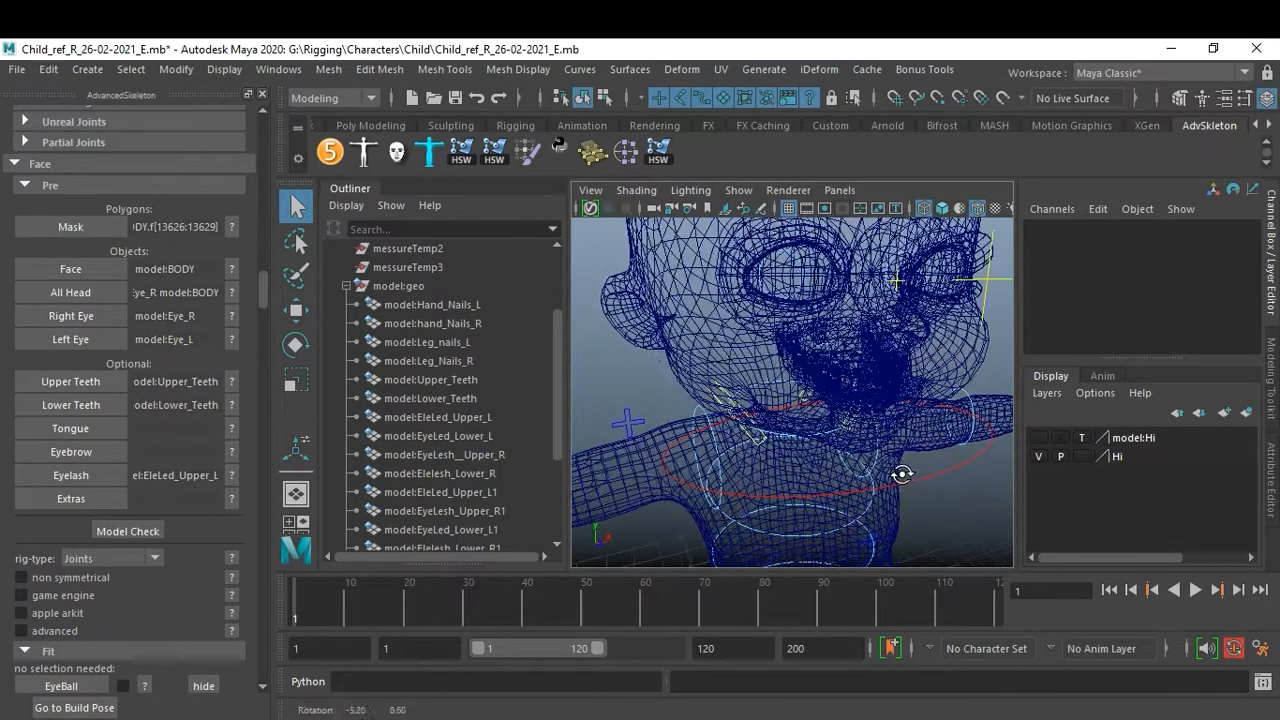
{"action": "left_click_drag", "start_coordinate": [900, 474], "coordinate": [888, 477], "text": "alt"}
{"action": "right_click_drag", "start_coordinate": [888, 477], "coordinate": [882, 470], "text": "alt"}
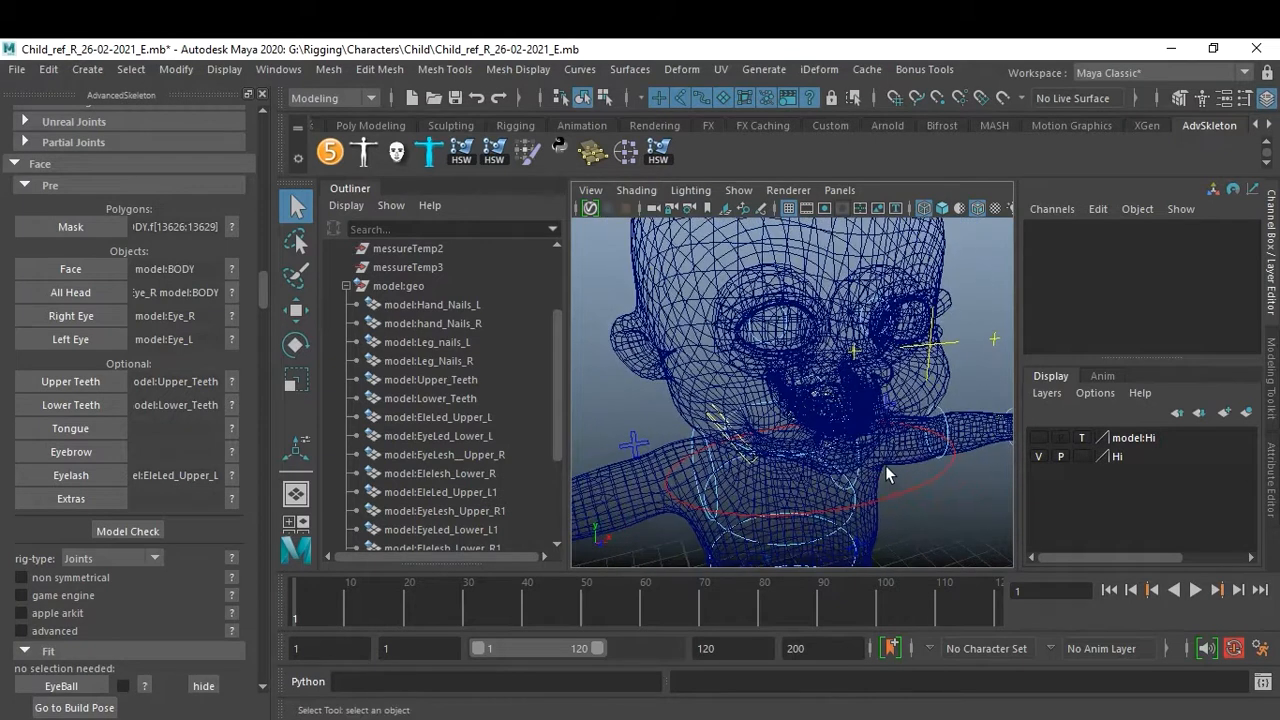
{"action": "key", "text": "5"}
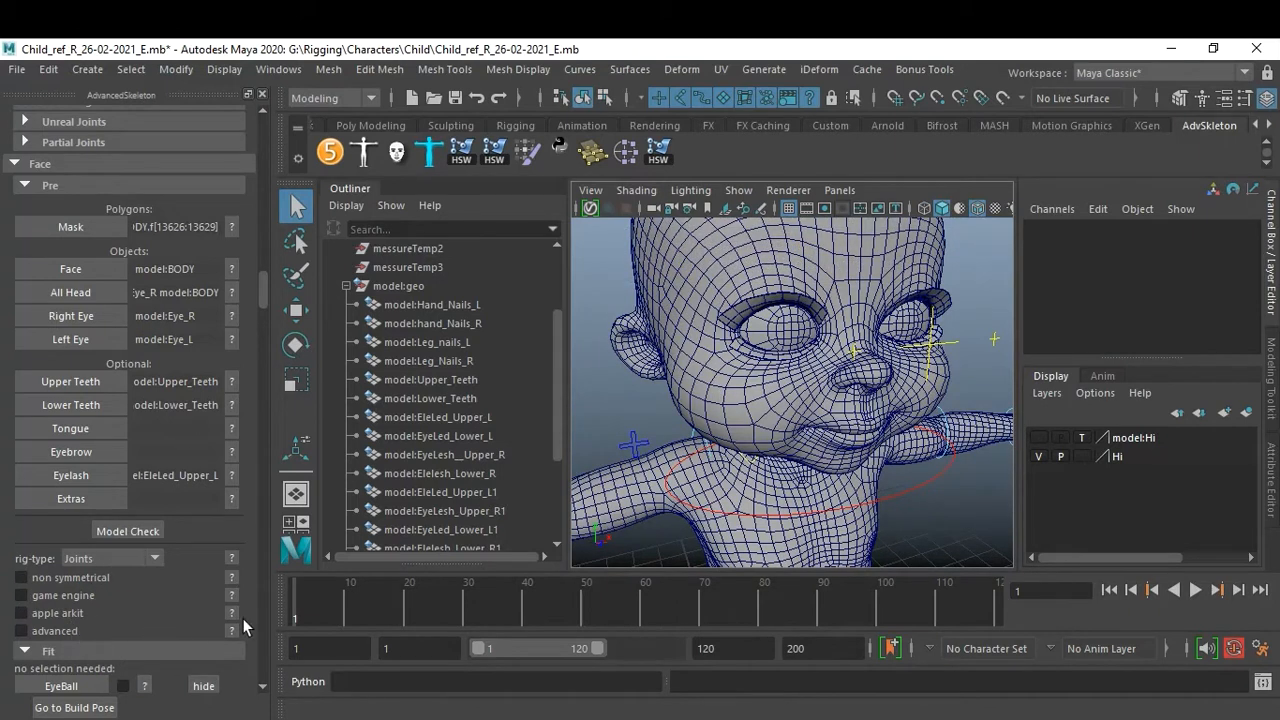
Set the rig type to Mixed and enable the game engine option.
{"action": "left_click", "coordinate": [98, 560]}
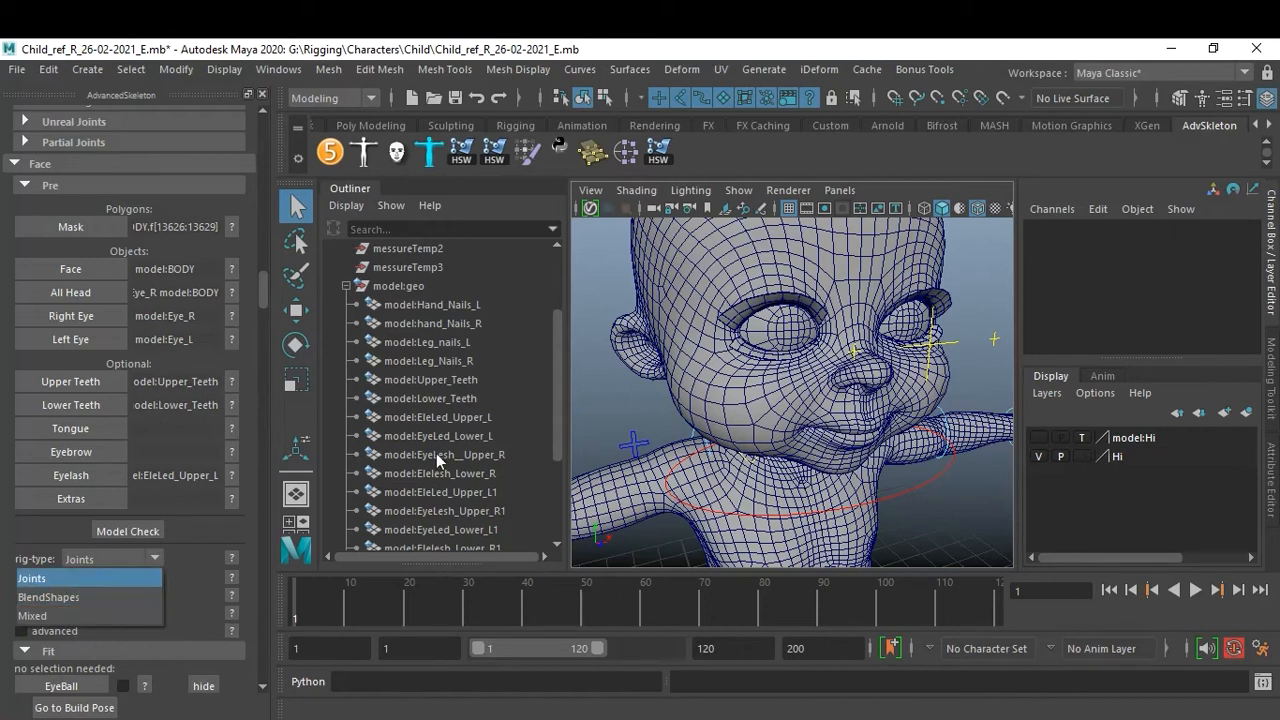
{"action": "left_click", "coordinate": [101, 611]}
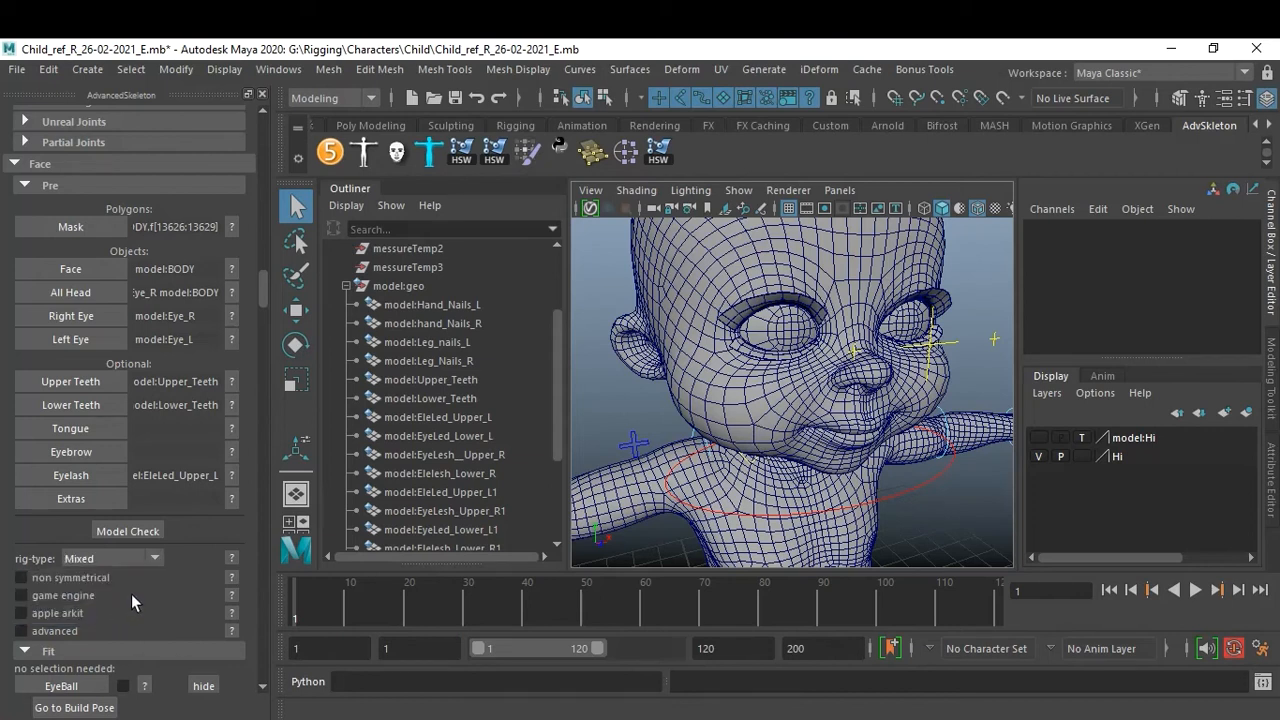
{"action": "left_click", "coordinate": [70, 590]}
{"action": "scroll", "coordinate": [180, 424], "scroll_direction": "down", "scroll_amount": 3}
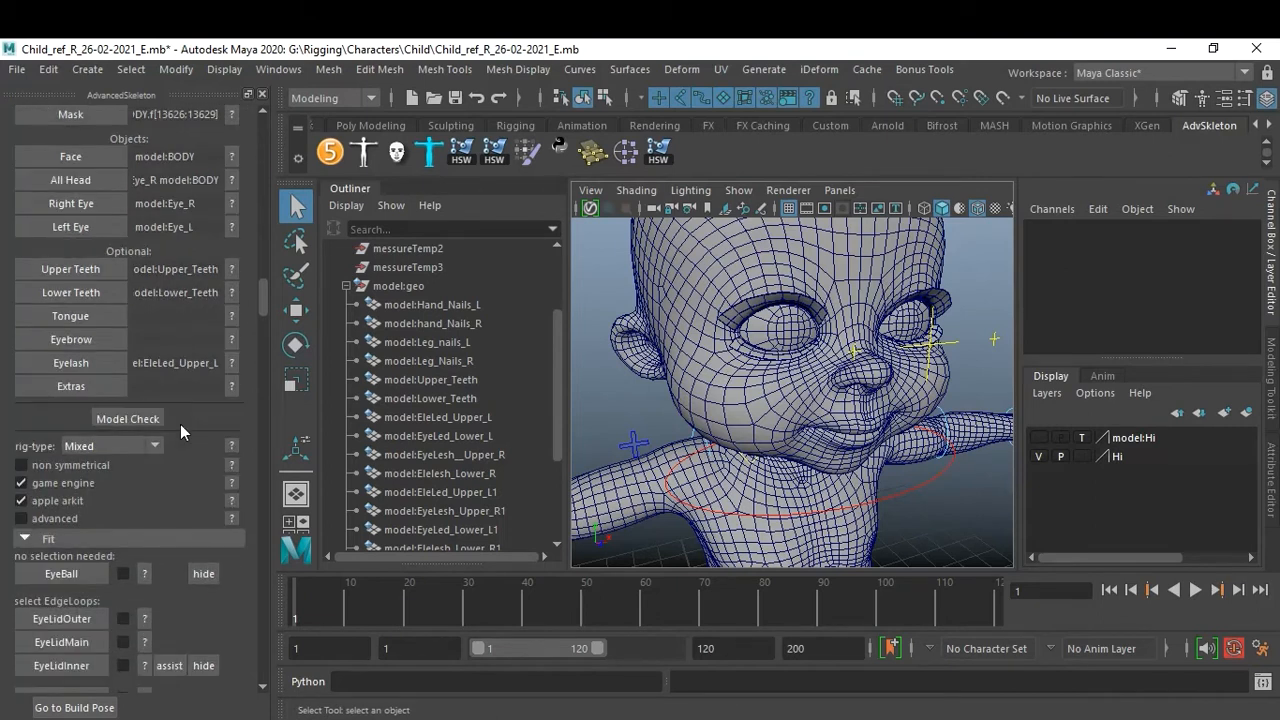
Open the help image for the EyeBall fit placement.
{"action": "left_click_drag", "start_coordinate": [820, 402], "coordinate": [790, 430], "text": "alt"}
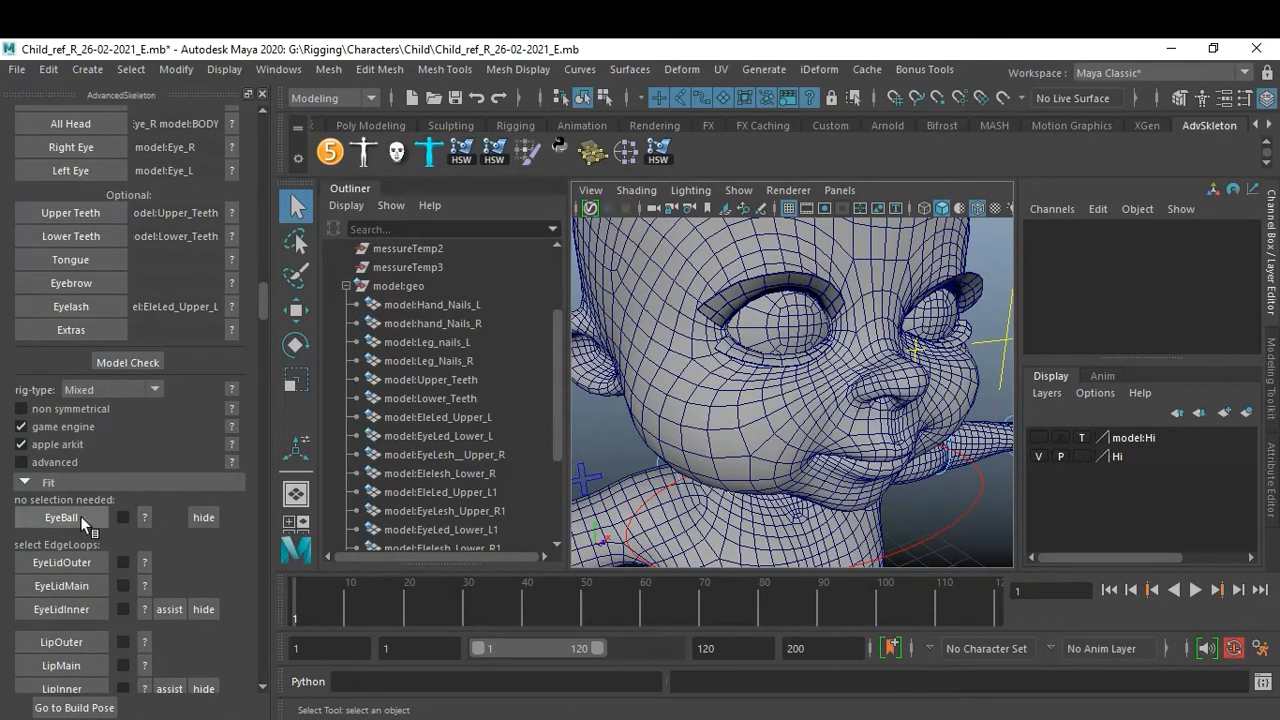
{"action": "left_click", "coordinate": [146, 518]}
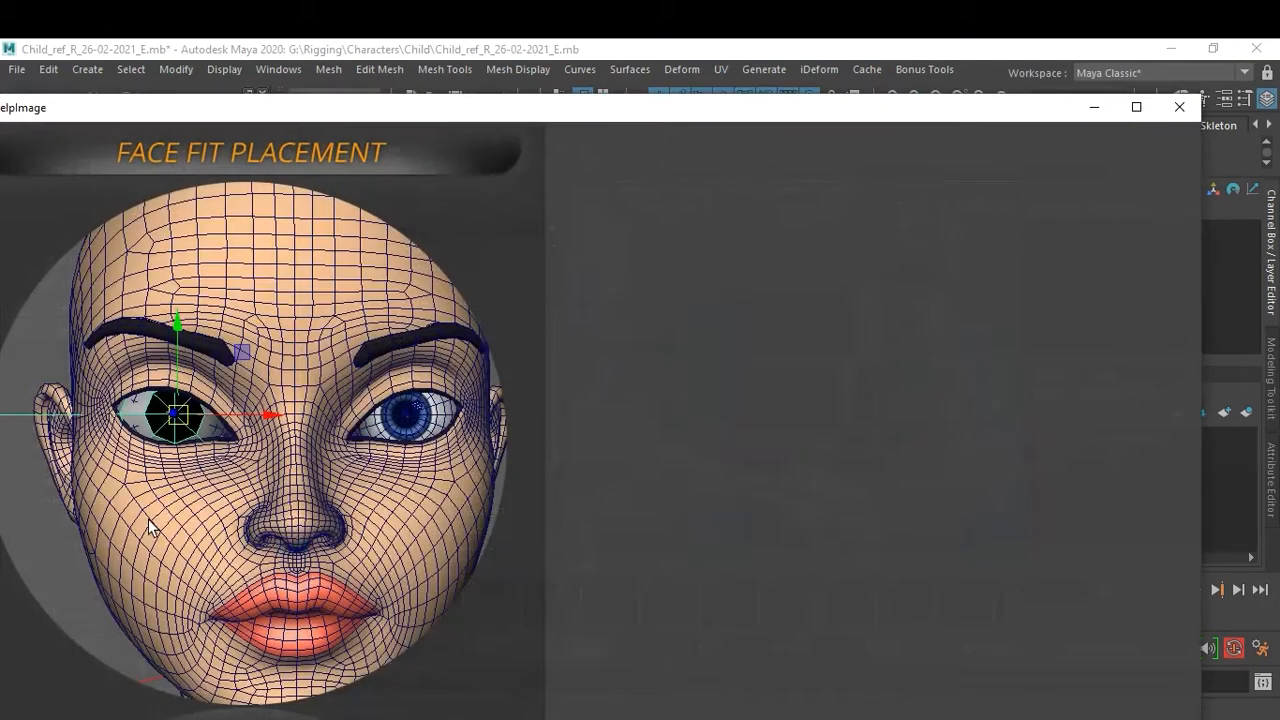
Close the help image and create the EyeBall fit, accepting the replacement of the eyes from the body setup.
{"action": "left_click", "coordinate": [1180, 107]}
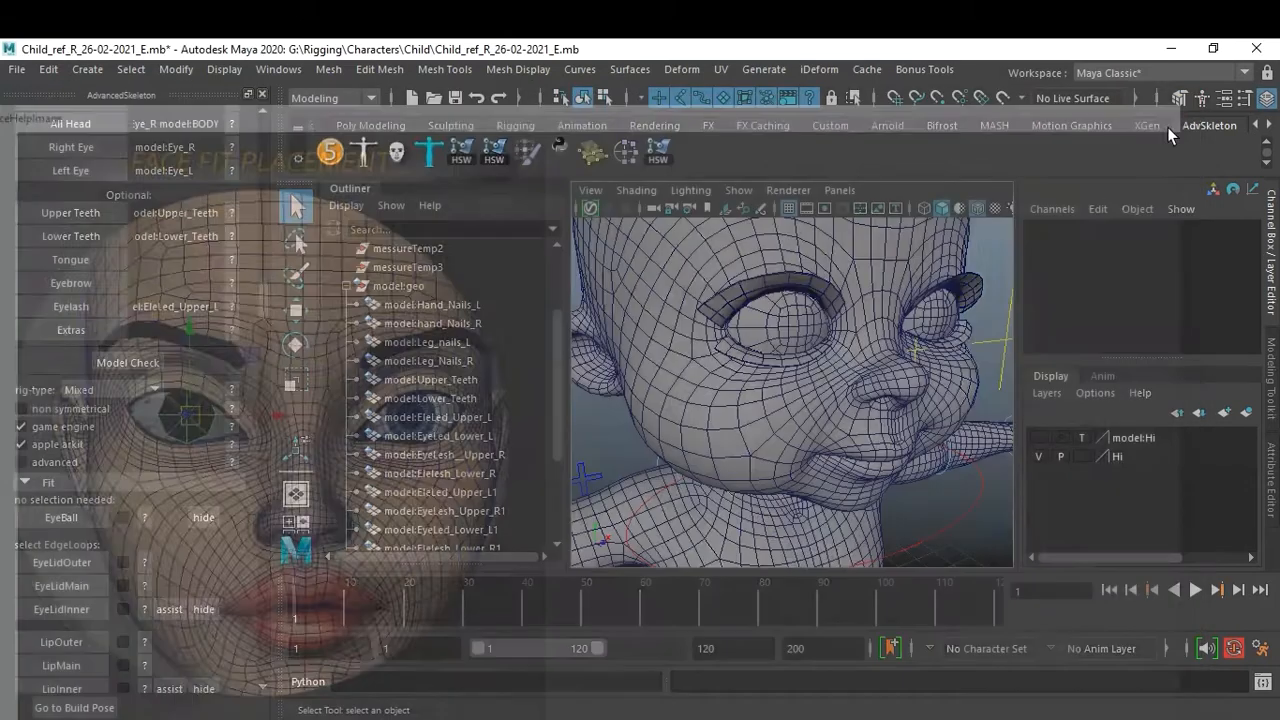
{"action": "left_click", "coordinate": [68, 517]}
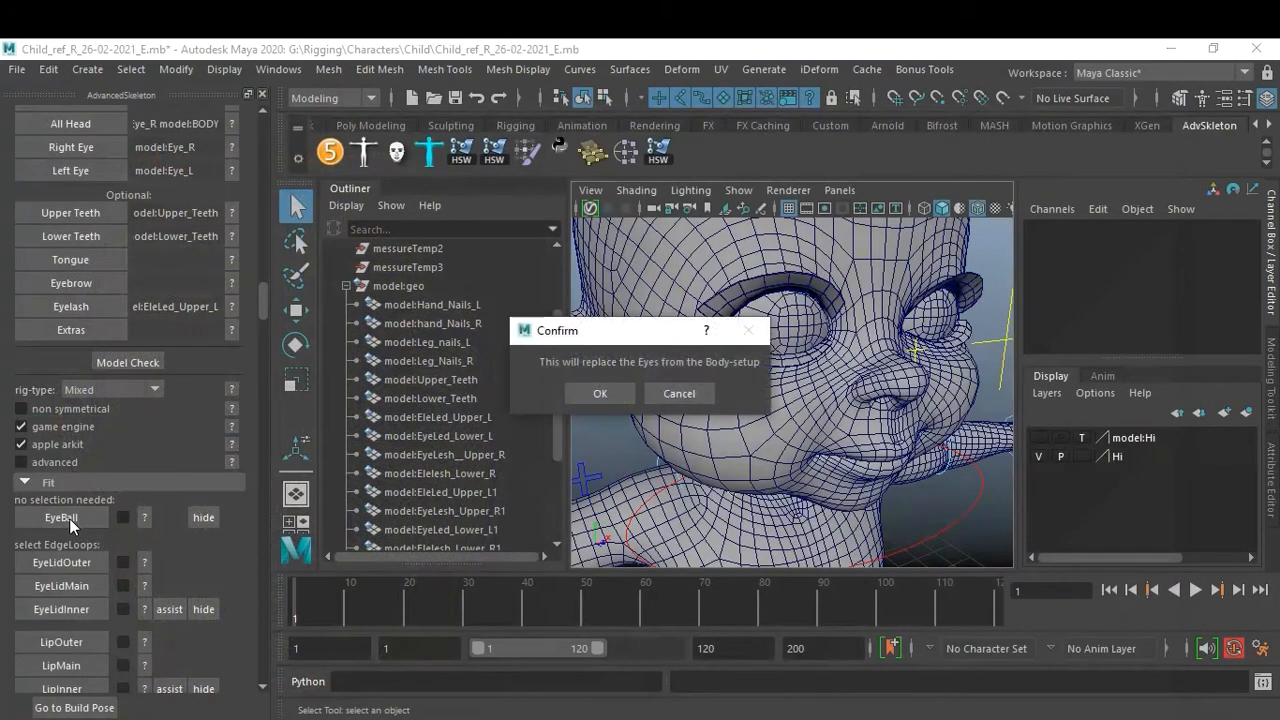
{"action": "left_click", "coordinate": [607, 395]}
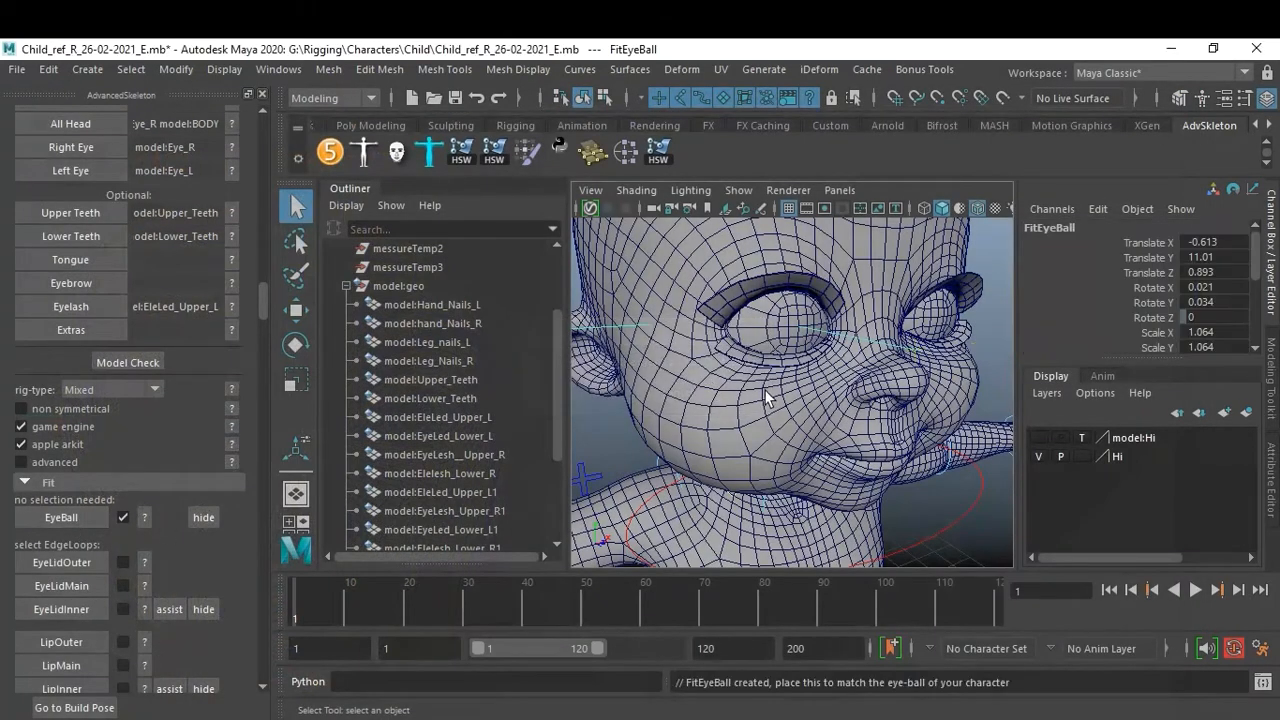
Inspect the eyeball fit placement around the eye in wireframe and shaded views.
{"action": "key", "text": "4"}
{"action": "left_click_drag", "start_coordinate": [806, 402], "coordinate": [903, 437], "text": "alt"}
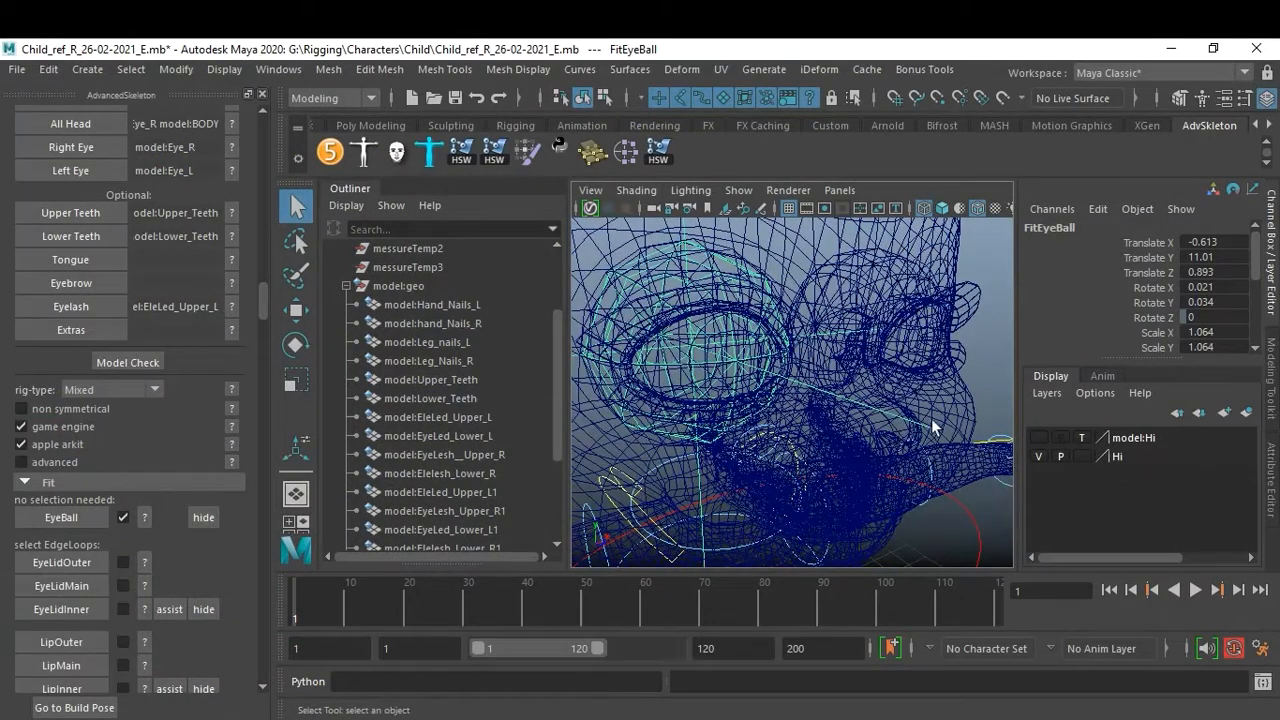
{"action": "left_click", "coordinate": [982, 364]}
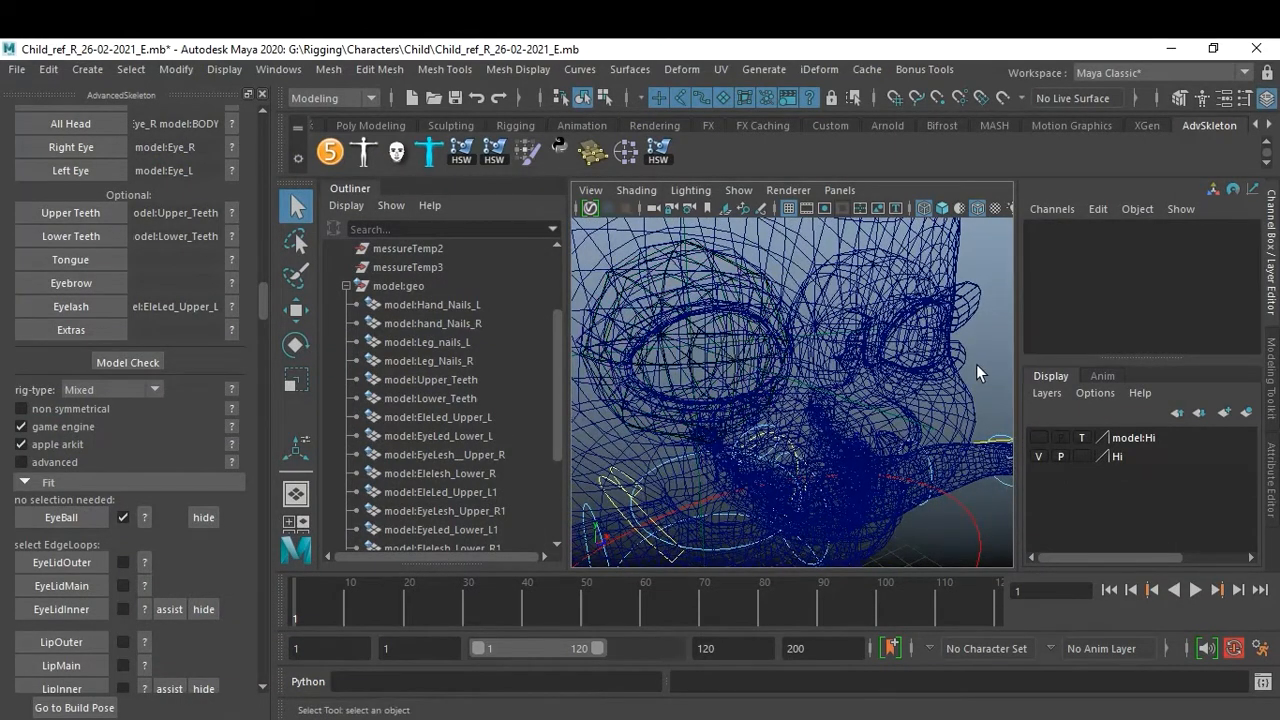
{"action": "key", "text": "5"}
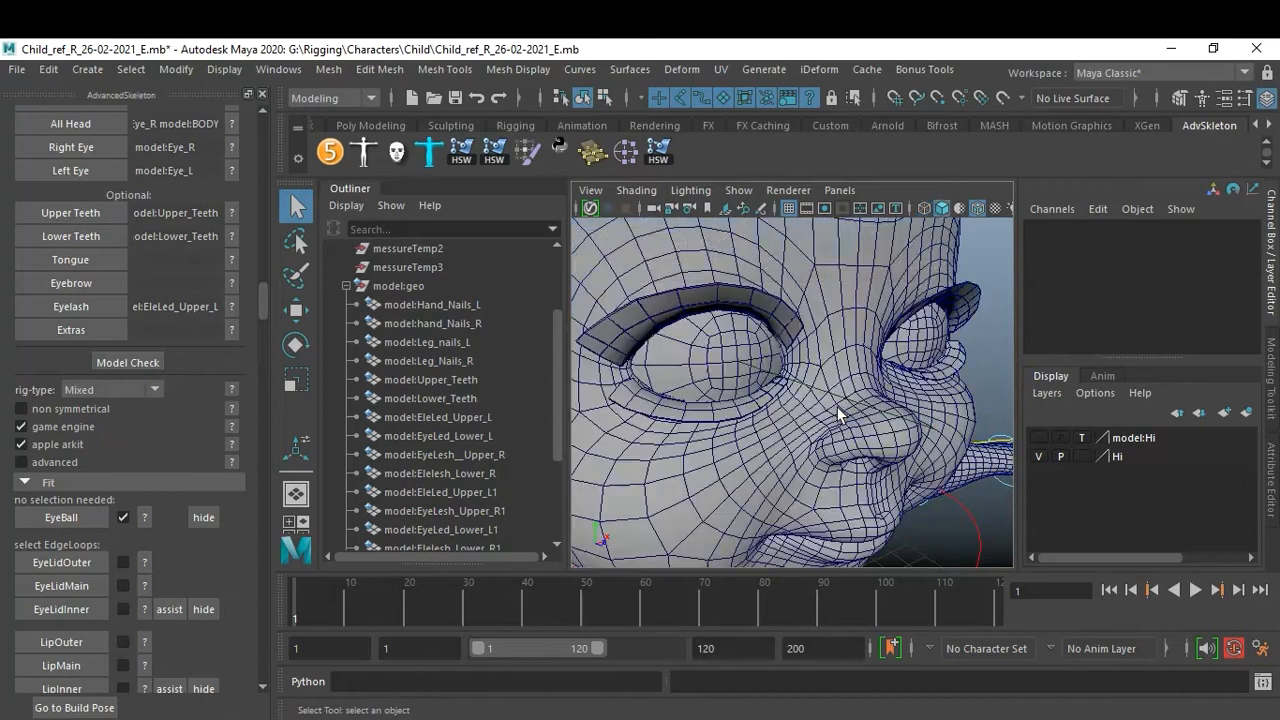
{"action": "scroll", "coordinate": [830, 405], "scroll_direction": "down", "scroll_amount": 5}
{"action": "scroll", "coordinate": [835, 392], "scroll_direction": "up", "scroll_amount": 3}
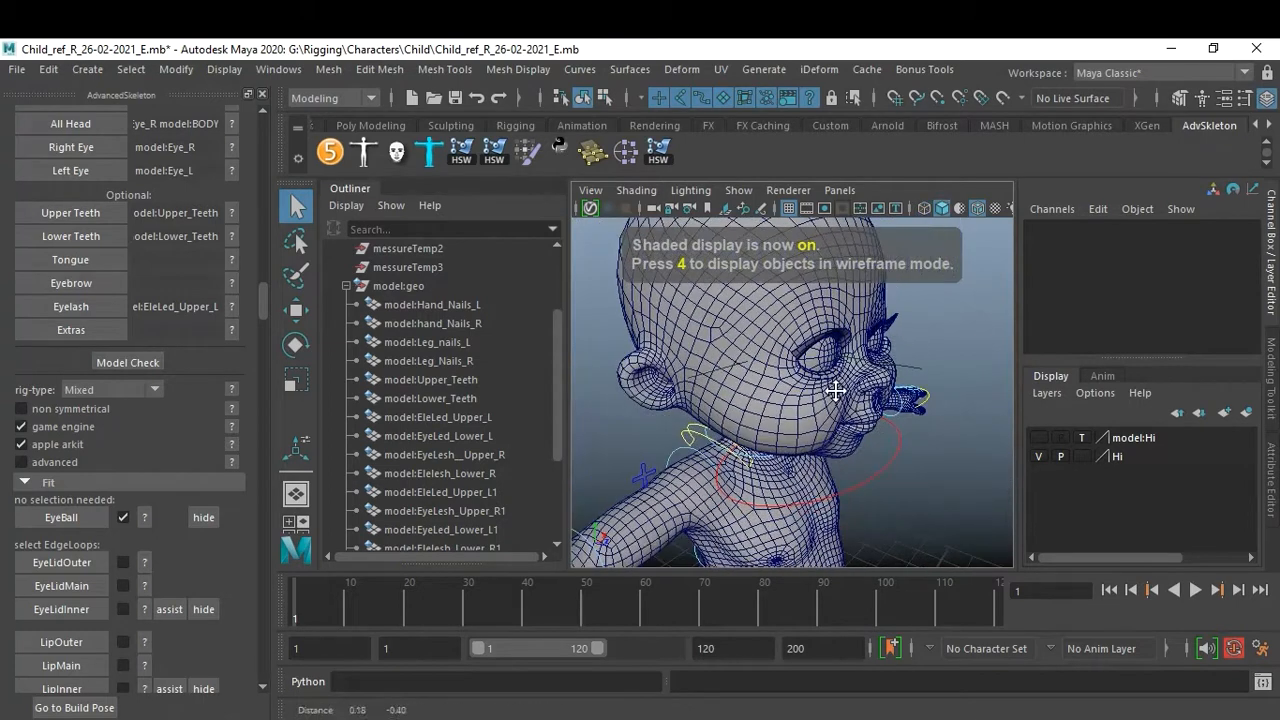
{"action": "scroll", "coordinate": [797, 444], "scroll_direction": "up", "scroll_amount": 5}
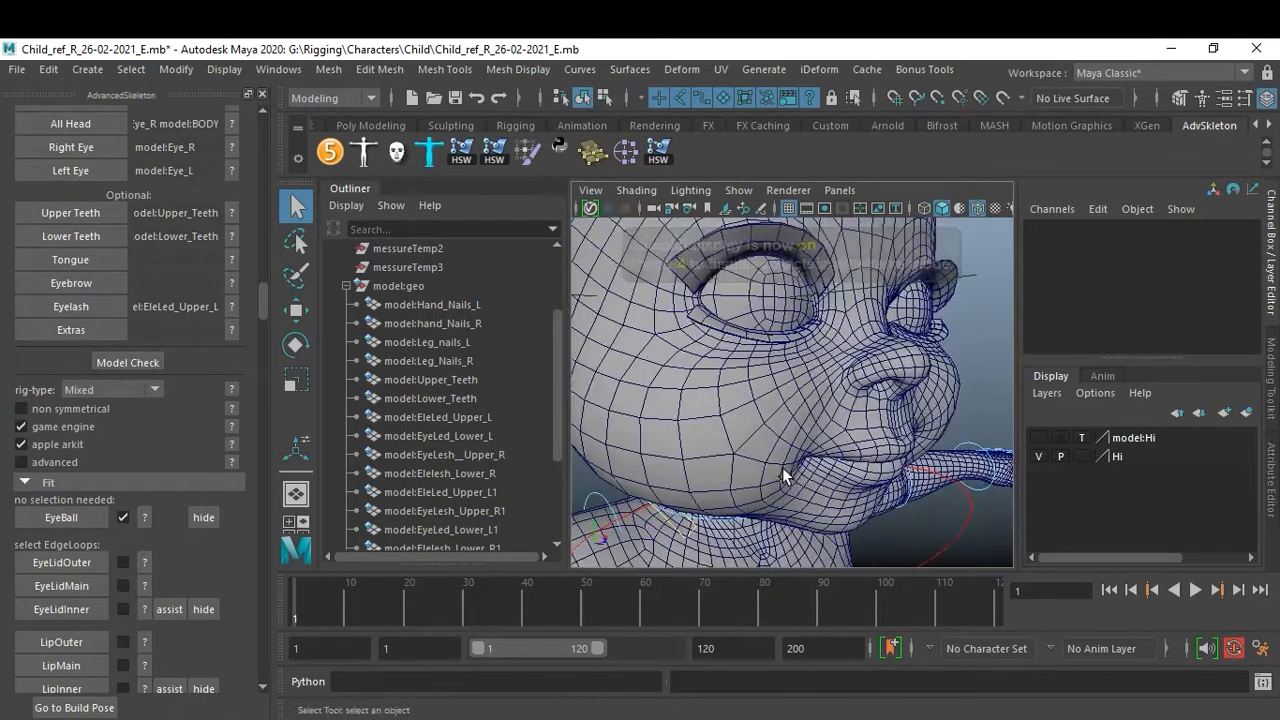
{"action": "scroll", "coordinate": [782, 467], "scroll_direction": "up", "scroll_amount": 4}
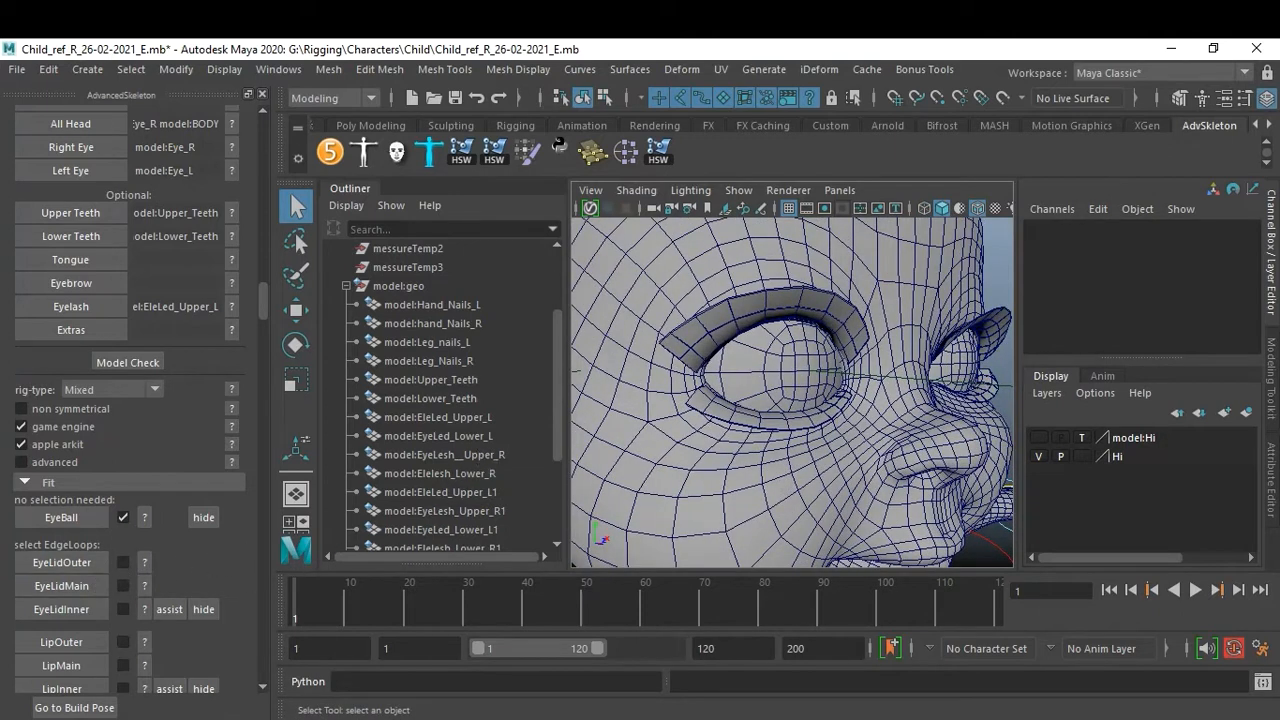
{"action": "scroll", "coordinate": [467, 460], "scroll_direction": "down", "scroll_amount": 3}
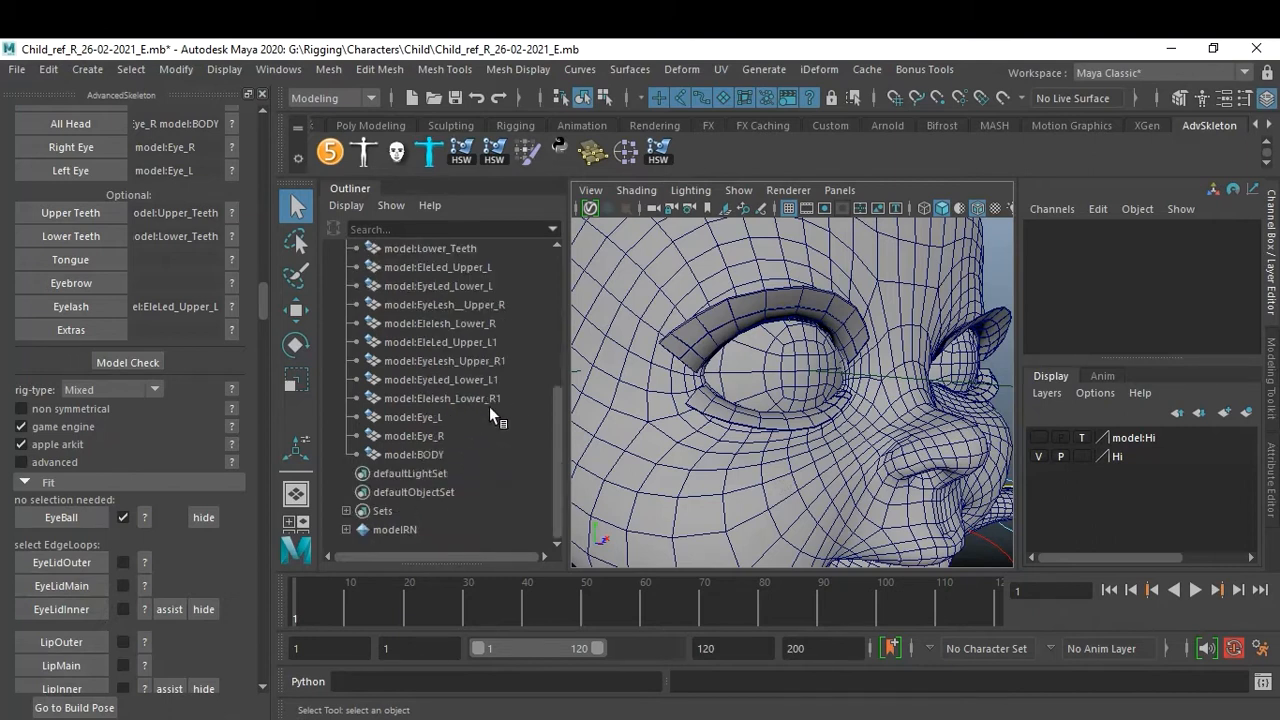
Select the eyelid and eyelash meshes in the Outliner and hide them.
{"action": "left_click", "coordinate": [466, 399]}
{"action": "scroll", "coordinate": [471, 412], "scroll_direction": "up", "scroll_amount": 3}
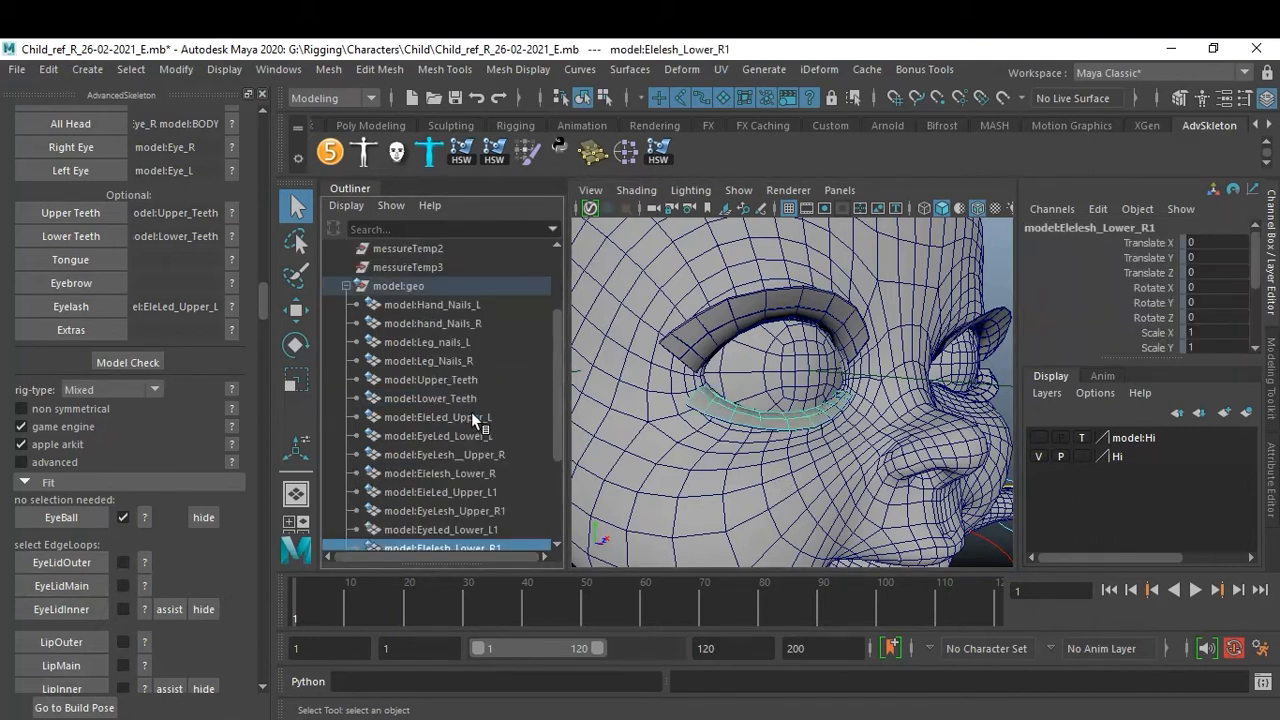
{"action": "left_click", "coordinate": [444, 419], "text": "shift"}
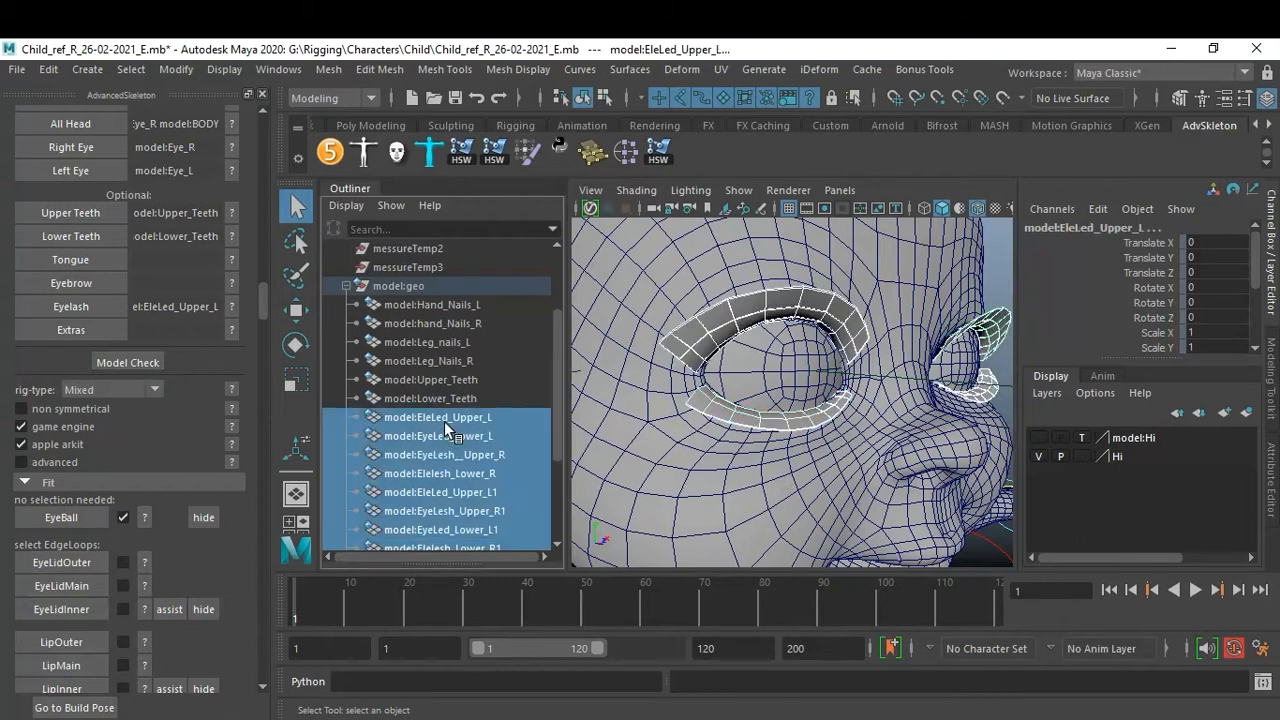
{"action": "key", "text": "ctrl+h"}
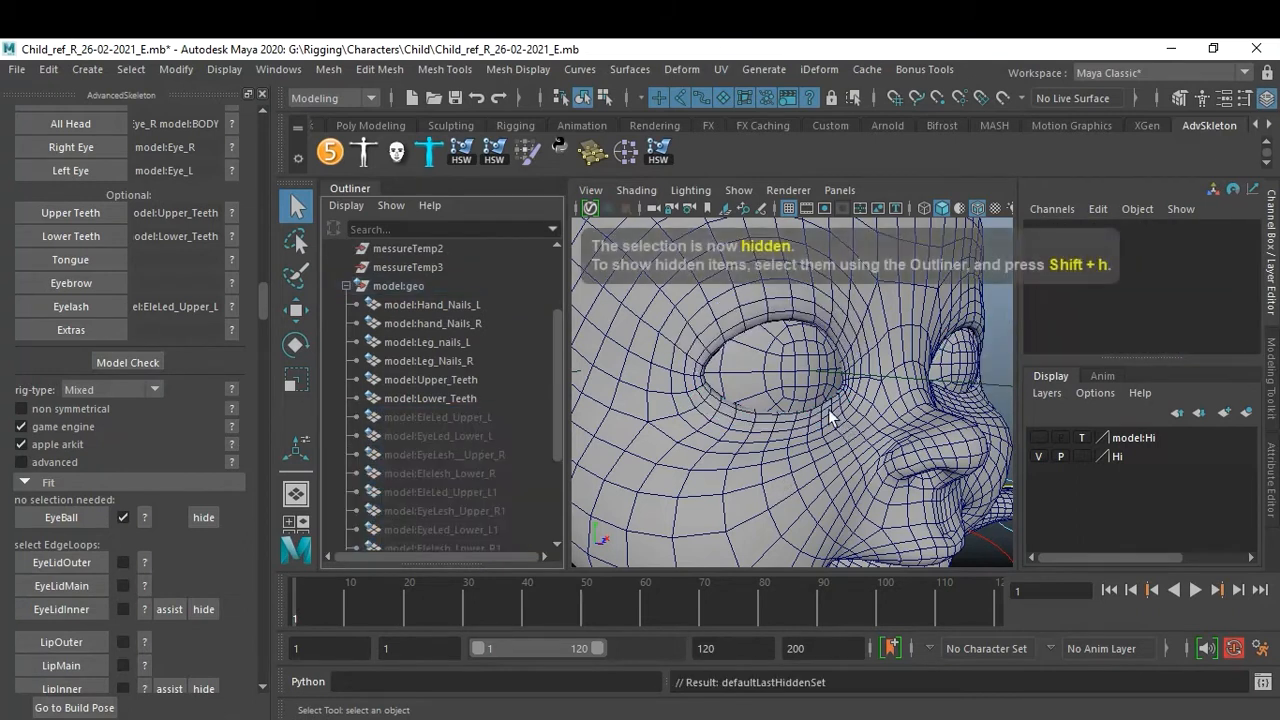
Check the EyeLidOuter help image, then select the outer edge loop around the eye socket.
{"action": "scroll", "coordinate": [753, 380], "scroll_direction": "down", "scroll_amount": 5}
{"action": "scroll", "coordinate": [753, 380], "scroll_direction": "up", "scroll_amount": 6}
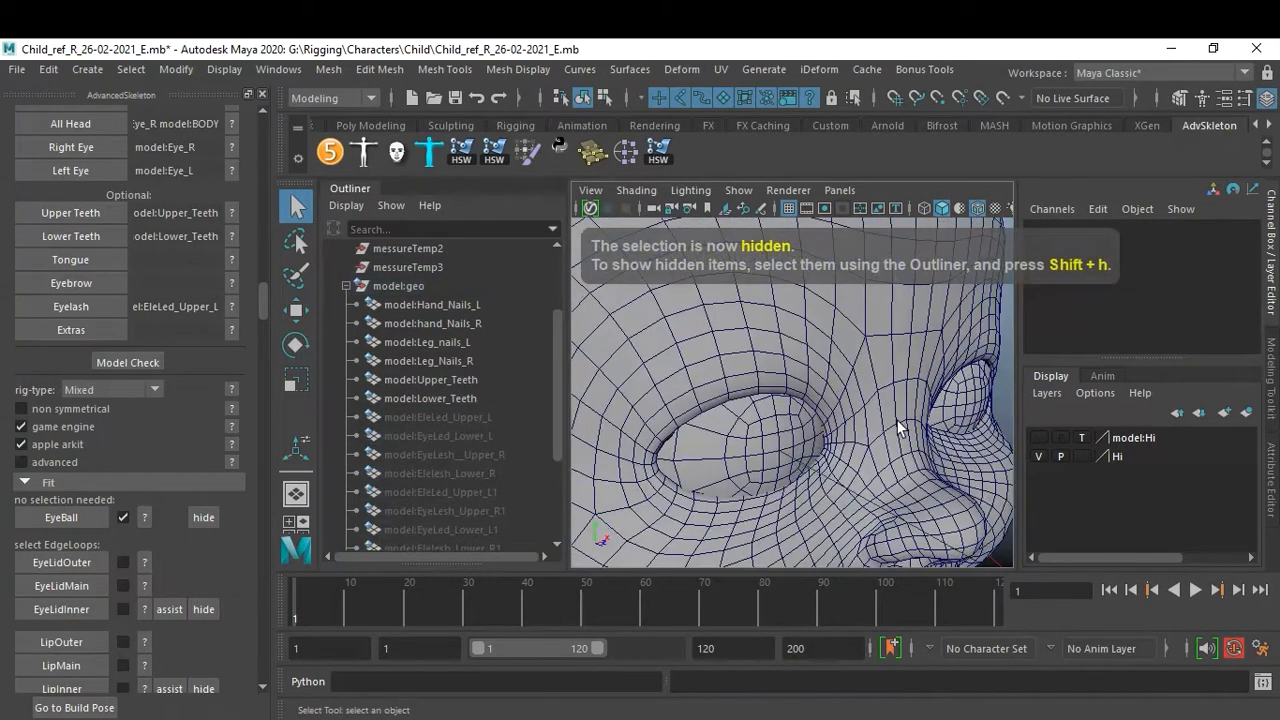
{"action": "left_click_drag", "start_coordinate": [885, 416], "coordinate": [876, 396], "text": "alt"}
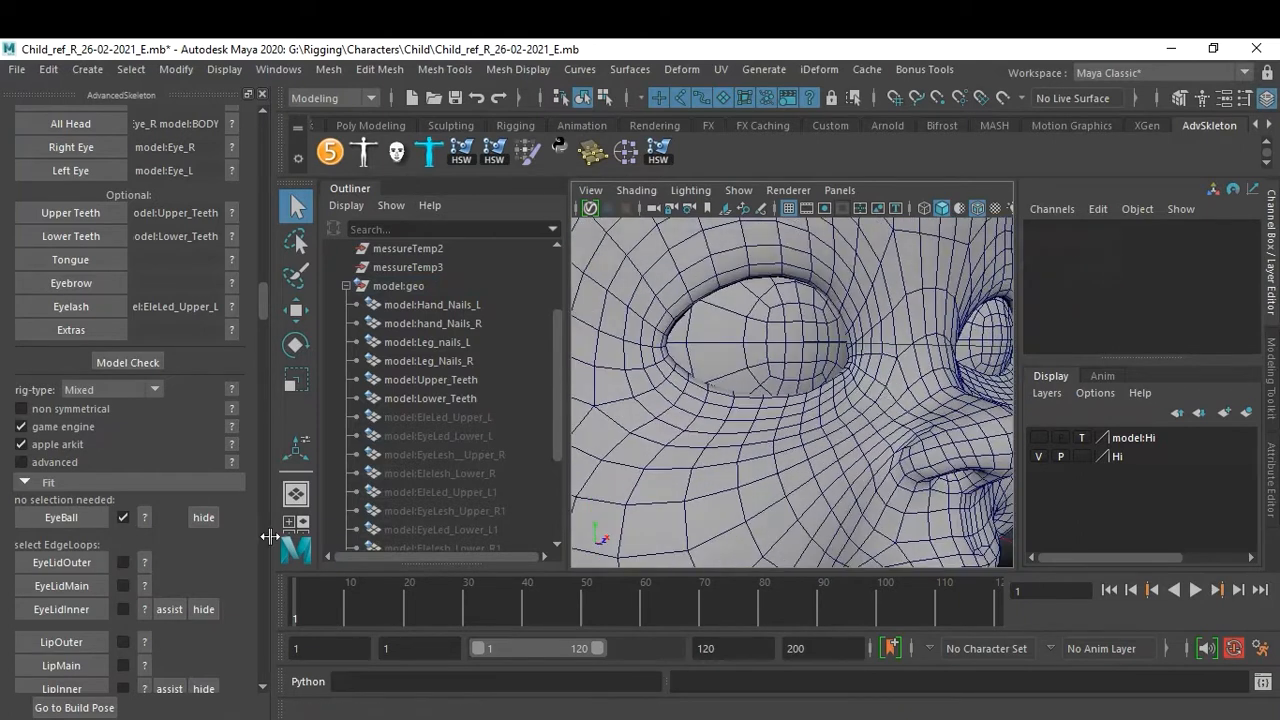
{"action": "left_click", "coordinate": [144, 562]}
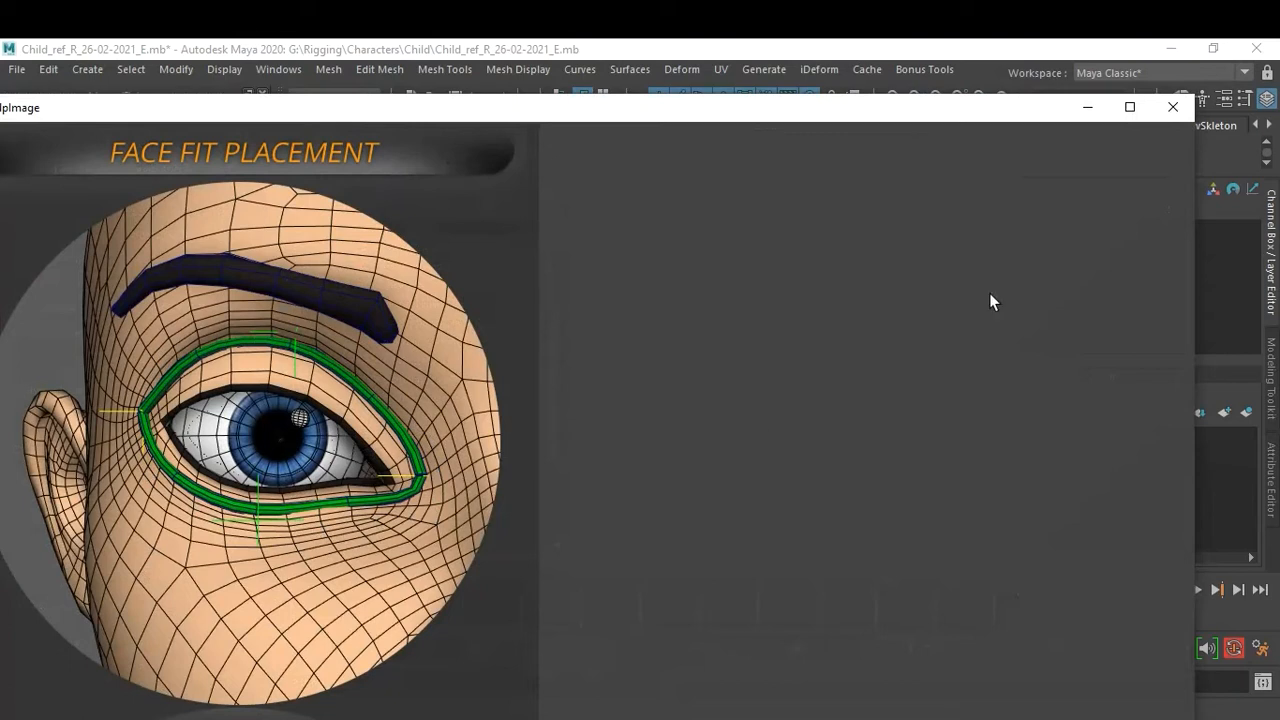
{"action": "left_click", "coordinate": [1153, 115]}
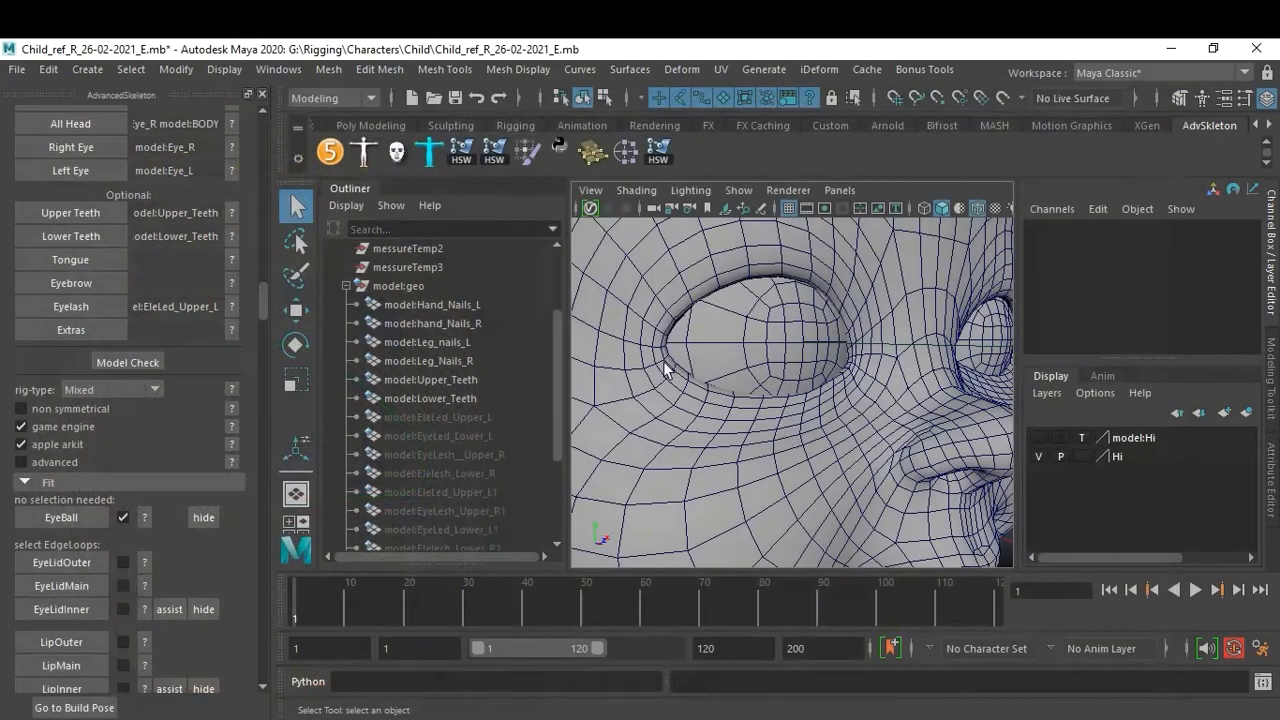
{"action": "scroll", "coordinate": [833, 369], "scroll_direction": "down", "scroll_amount": 5}
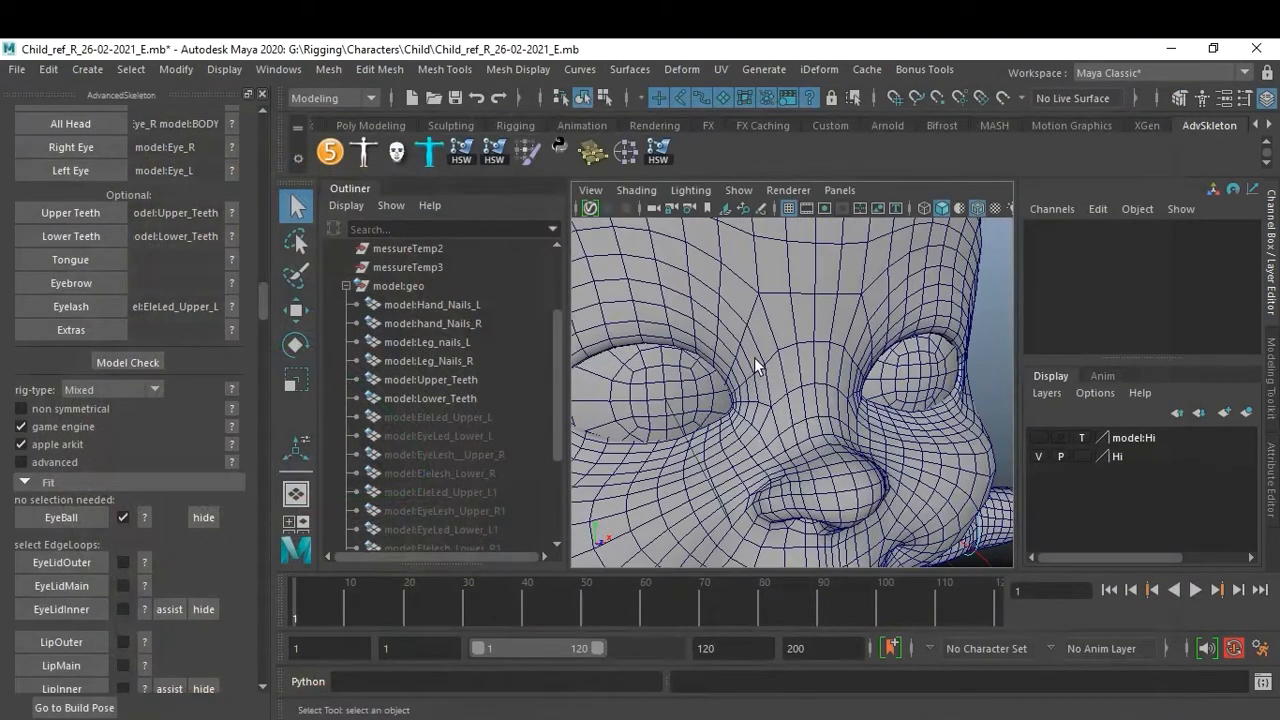
{"action": "right_click_drag", "start_coordinate": [754, 357], "coordinate": [754, 127]}
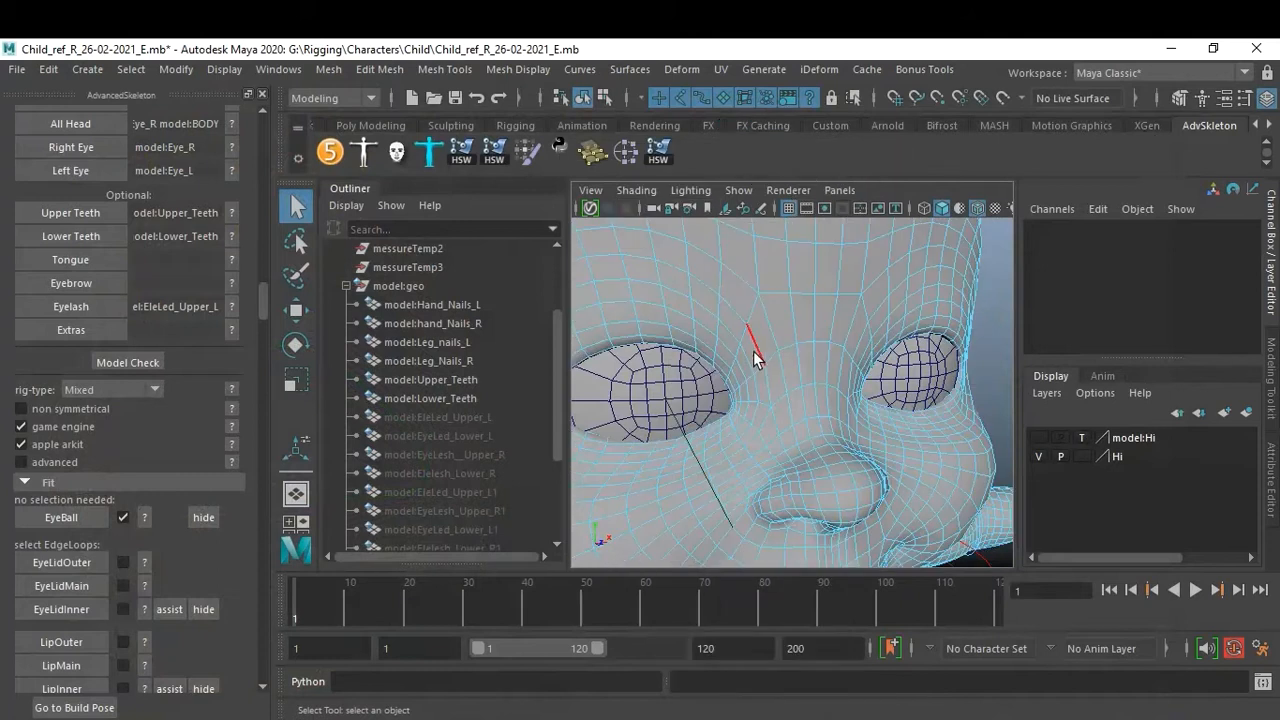
{"action": "left_click", "coordinate": [751, 350]}
{"action": "key", "text": "f"}
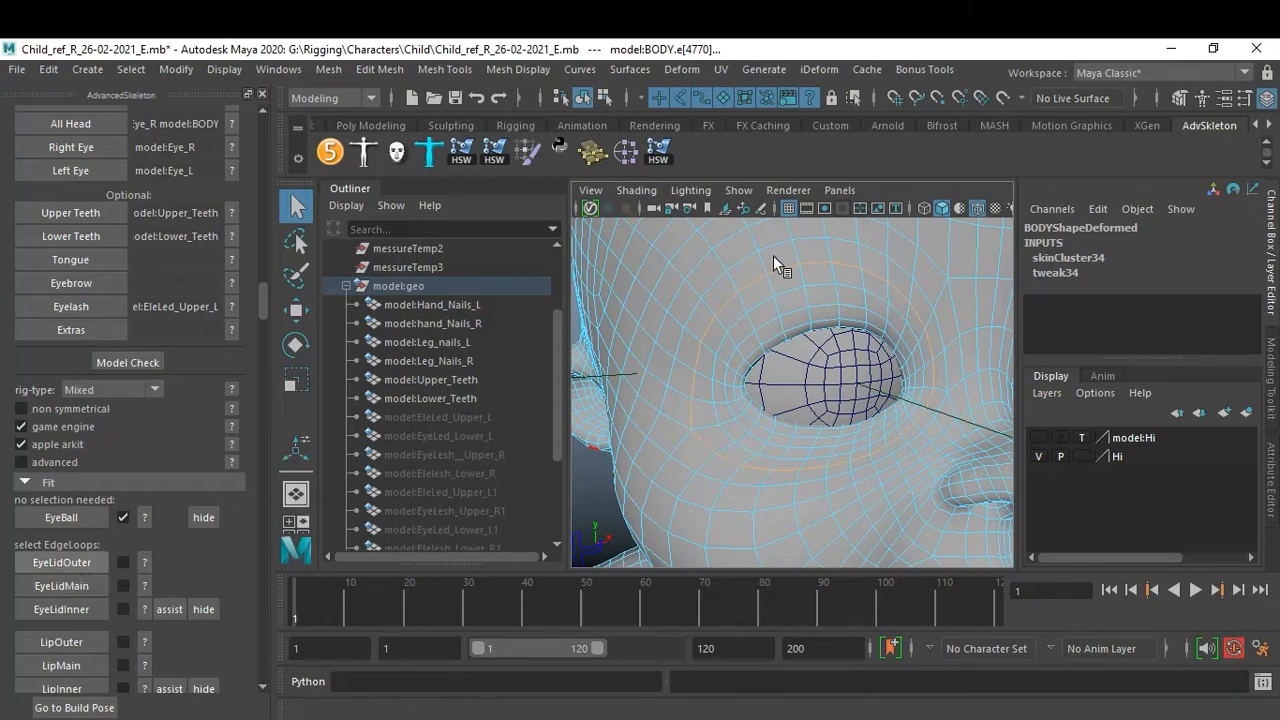
Select the eyelid rim edge loop and assign it as the EyeLidMain fit.
{"action": "left_click", "coordinate": [144, 586]}
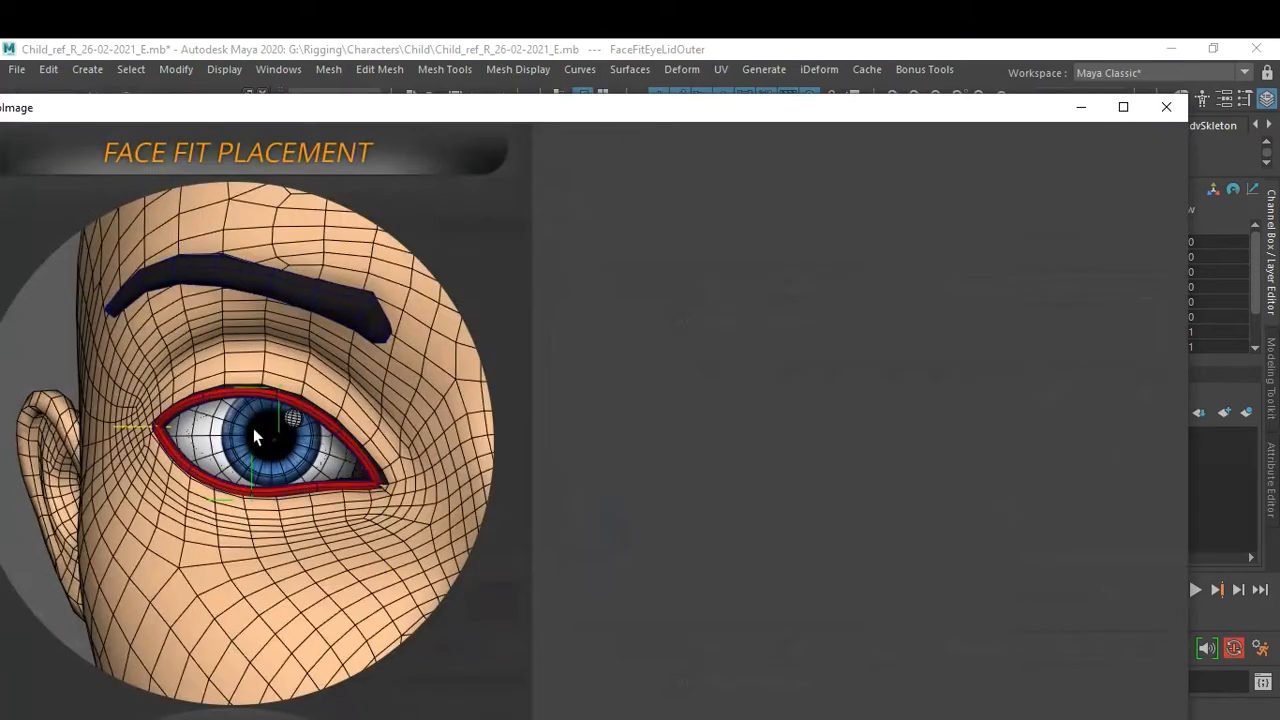
{"action": "left_click", "coordinate": [1165, 107]}
{"action": "scroll", "coordinate": [820, 374], "scroll_direction": "up", "scroll_amount": 5}
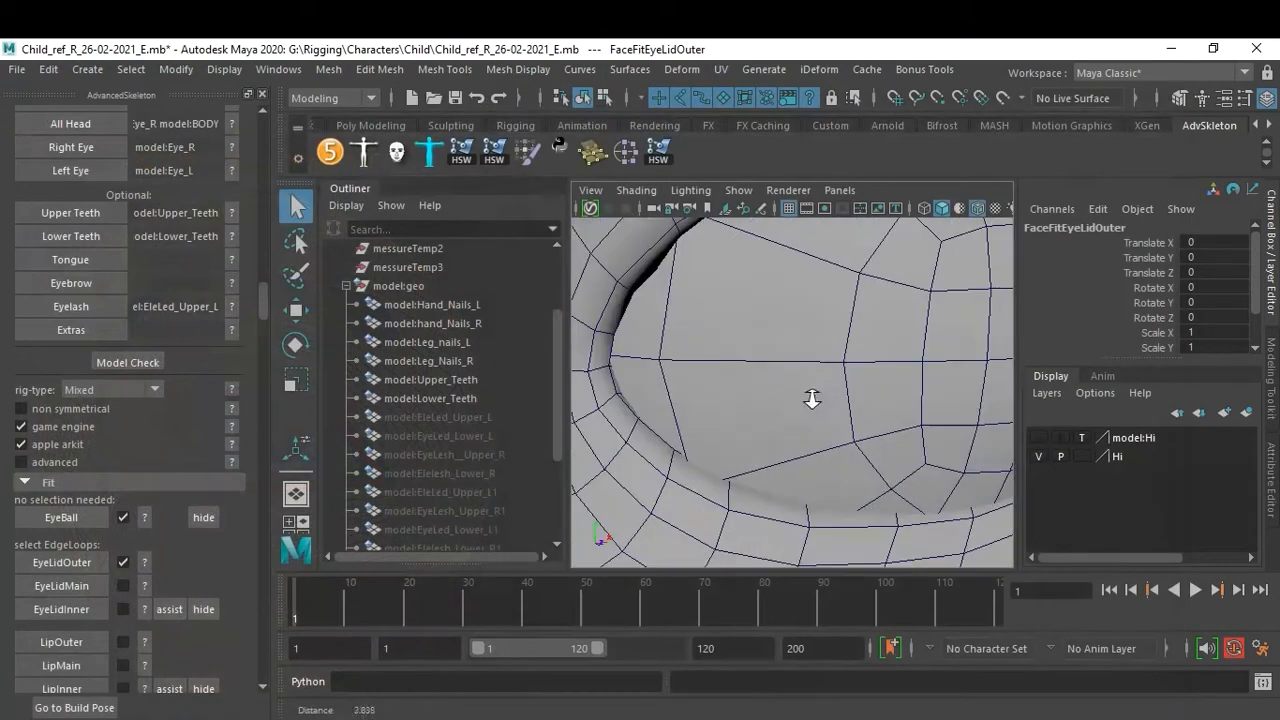
{"action": "scroll", "coordinate": [773, 355], "scroll_direction": "down", "scroll_amount": 4}
{"action": "right_click_drag", "start_coordinate": [710, 310], "coordinate": [712, 255]}
{"action": "left_click", "coordinate": [729, 305]}
{"action": "double_click", "coordinate": [716, 312]}
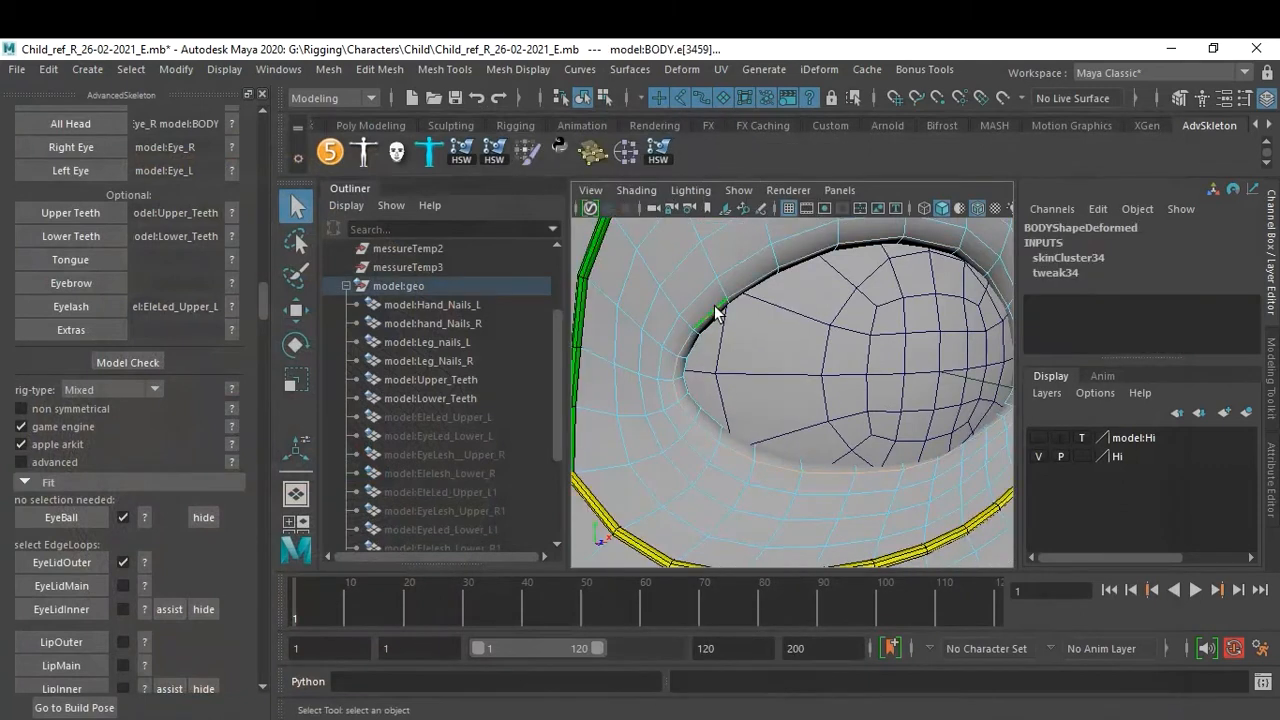
{"action": "left_click", "coordinate": [64, 587]}
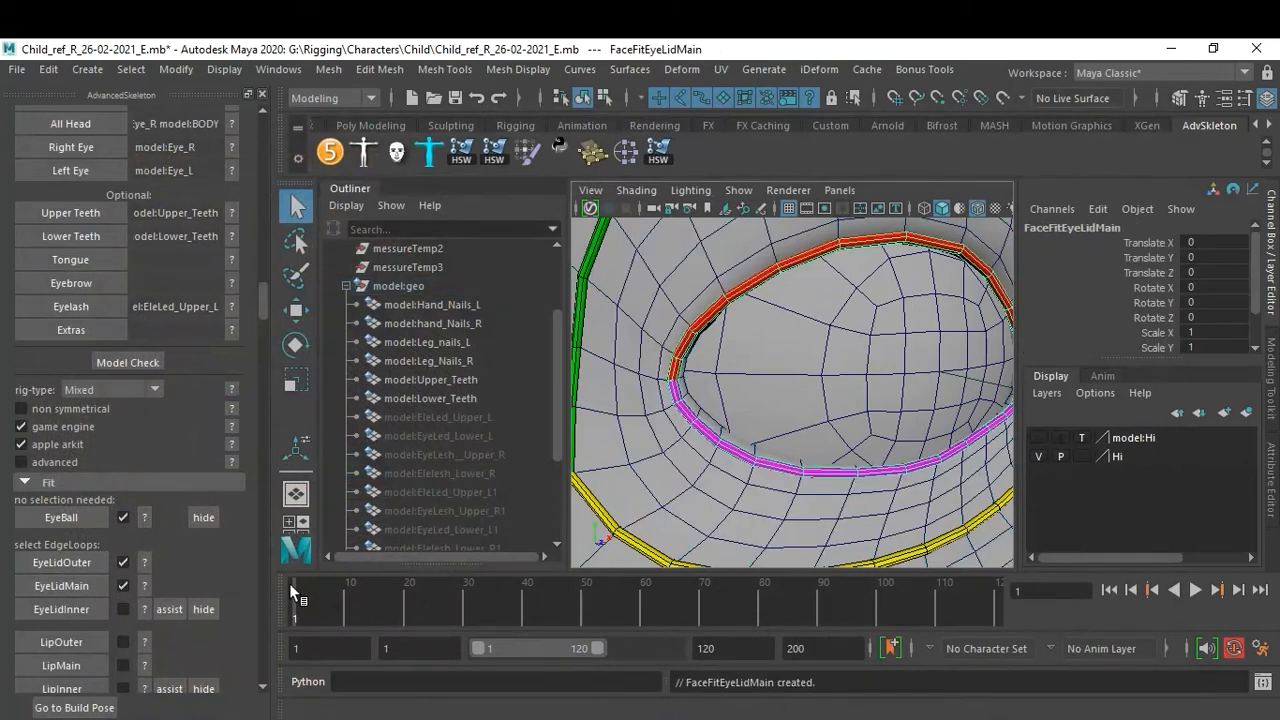
Add the assist for the EyeLidInner fit.
{"action": "right_click_drag", "start_coordinate": [845, 468], "coordinate": [848, 390], "text": "alt"}
{"action": "left_click_drag", "start_coordinate": [848, 390], "coordinate": [873, 400], "text": "alt"}
{"action": "scroll", "coordinate": [798, 408], "scroll_direction": "up", "scroll_amount": 2}
{"action": "scroll", "coordinate": [885, 410], "scroll_direction": "up", "scroll_amount": 4}
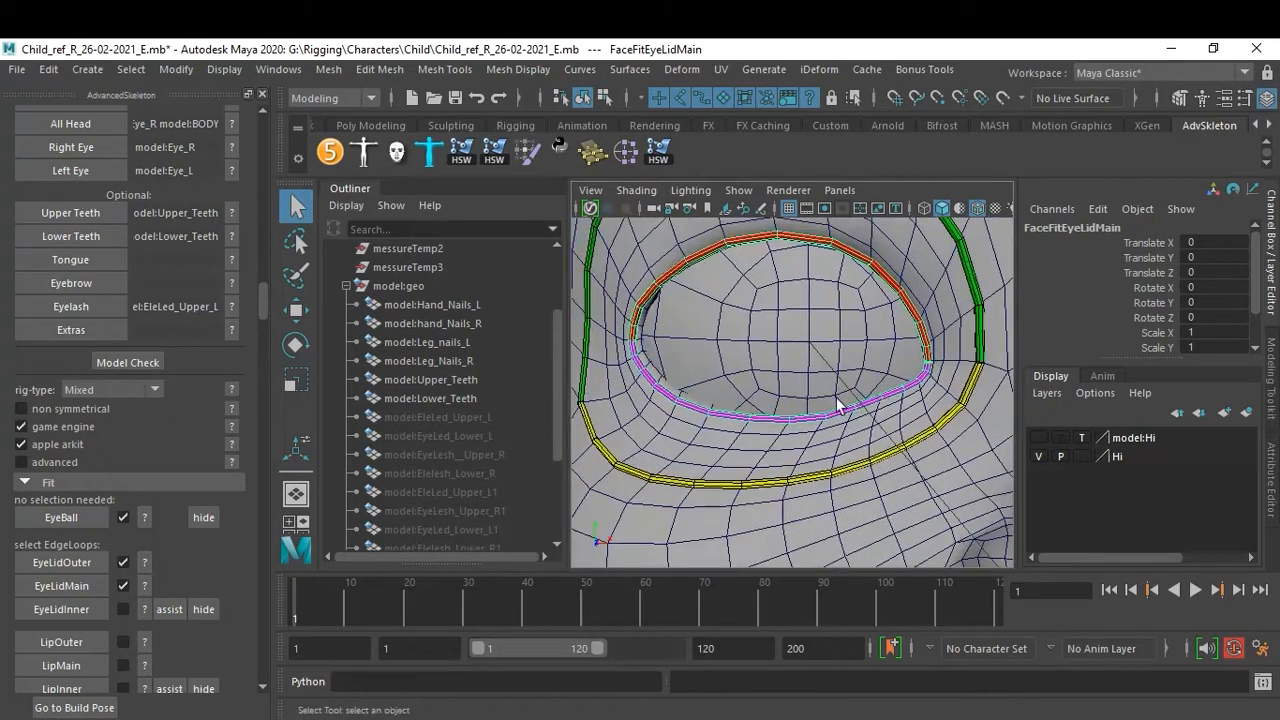
{"action": "left_click", "coordinate": [177, 609]}
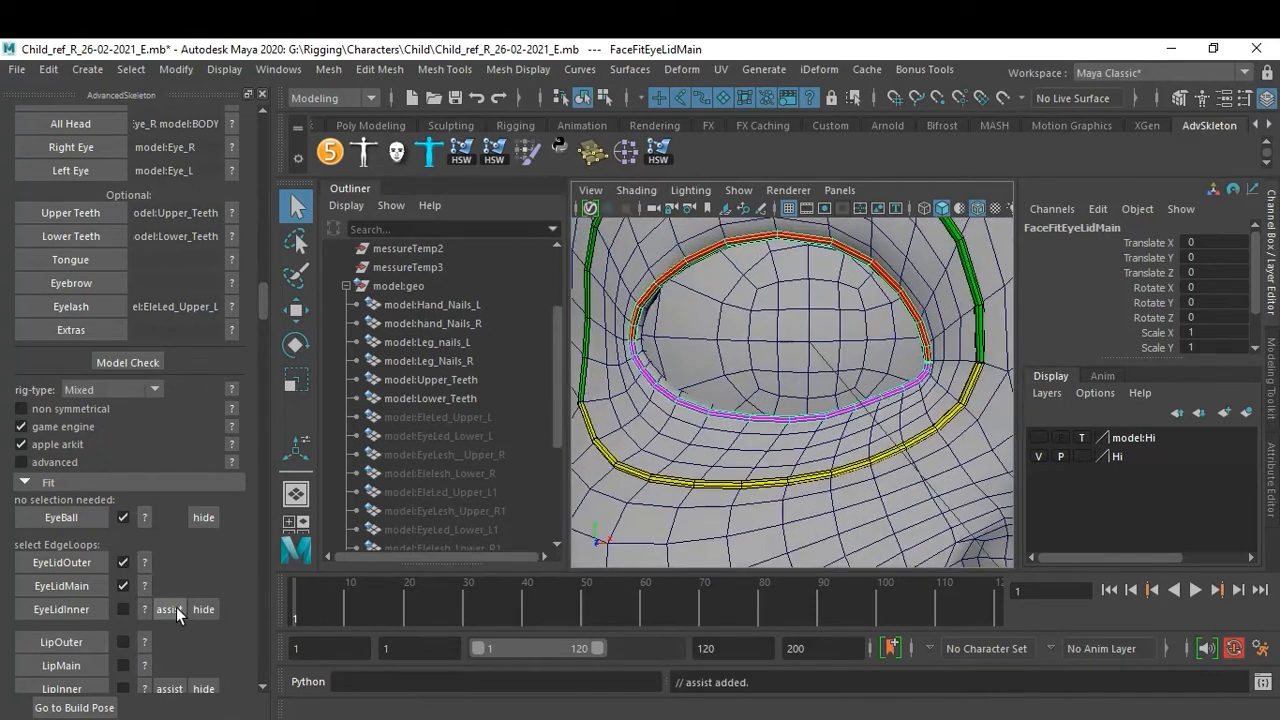
Select an edge inside the eye socket and create the EyeLidInner fit.
{"action": "scroll", "coordinate": [851, 446], "scroll_direction": "down", "scroll_amount": 5}
{"action": "left_click_drag", "start_coordinate": [851, 446], "coordinate": [795, 422], "text": "alt"}
{"action": "scroll", "coordinate": [832, 450], "scroll_direction": "up", "scroll_amount": 4}
{"action": "right_click_drag", "start_coordinate": [753, 481], "coordinate": [736, 133]}
{"action": "left_click", "coordinate": [757, 487]}
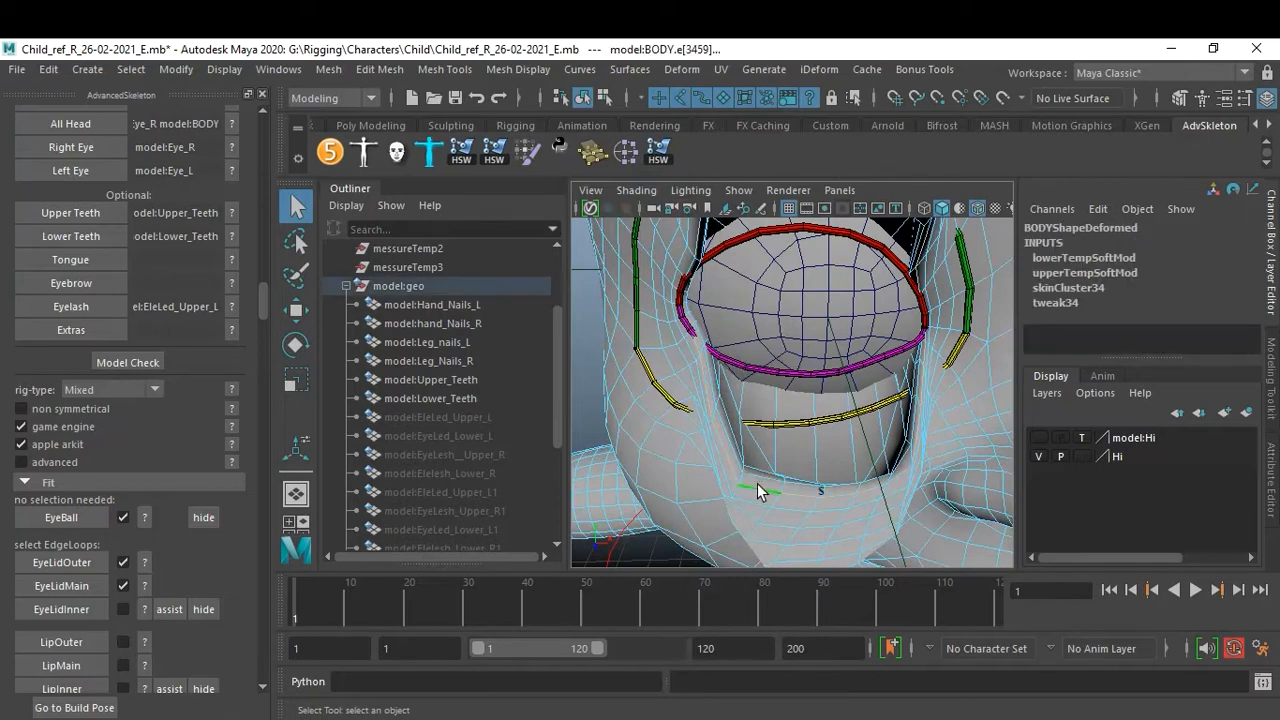
{"action": "key", "text": "4"}
{"action": "left_click_drag", "start_coordinate": [758, 483], "coordinate": [874, 477], "text": "alt"}
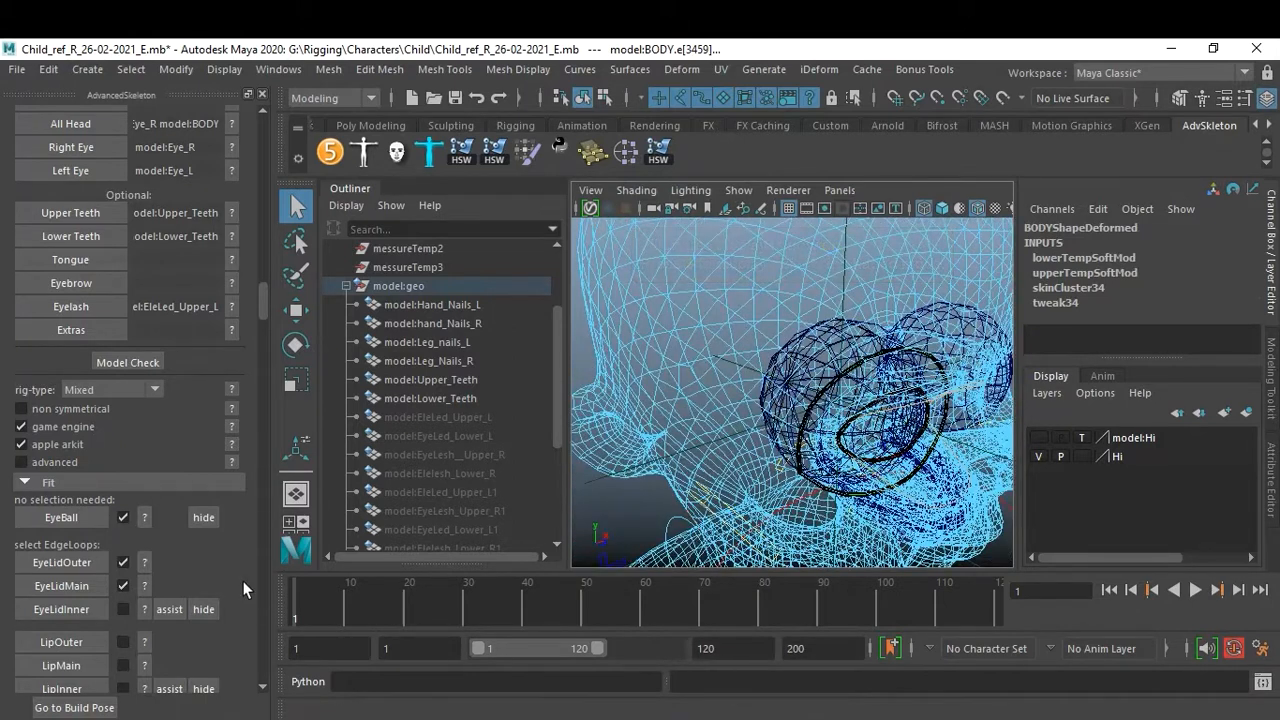
{"action": "left_click", "coordinate": [67, 613]}
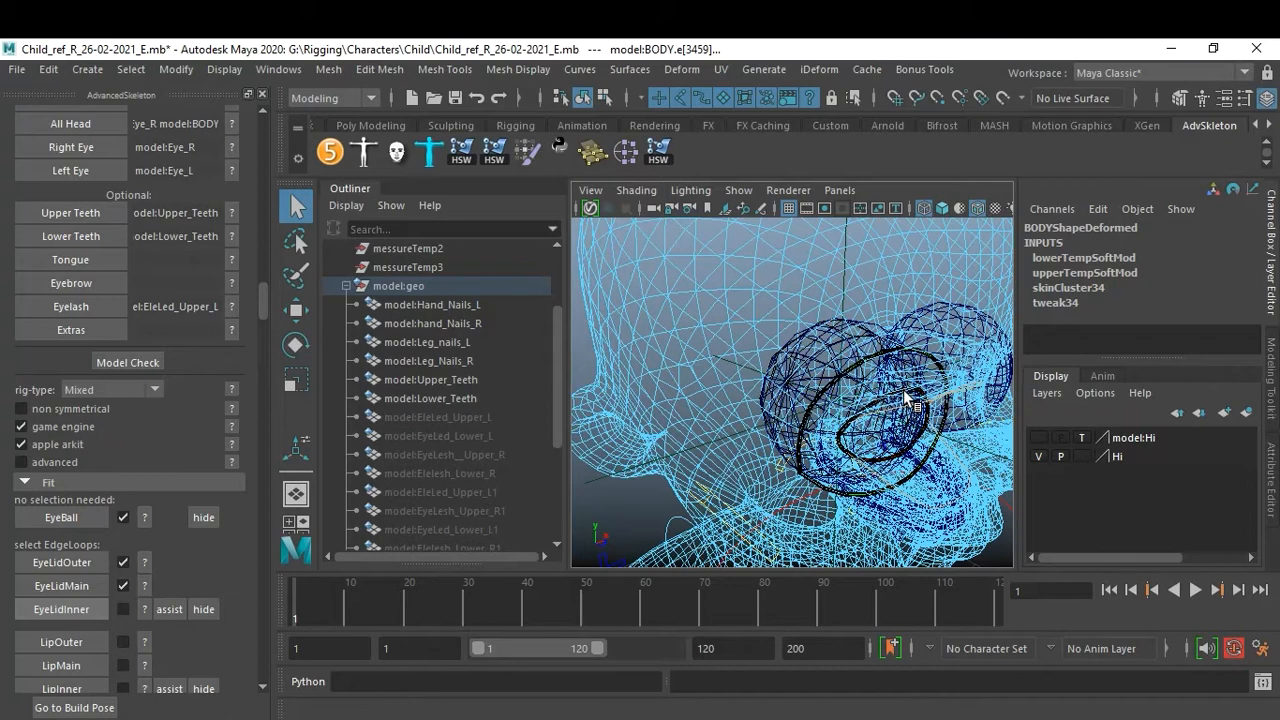
{"action": "key", "text": "5"}
{"action": "right_click_drag", "start_coordinate": [905, 398], "coordinate": [793, 423], "text": "alt"}
{"action": "scroll", "coordinate": [895, 402], "scroll_direction": "down", "scroll_amount": 3}
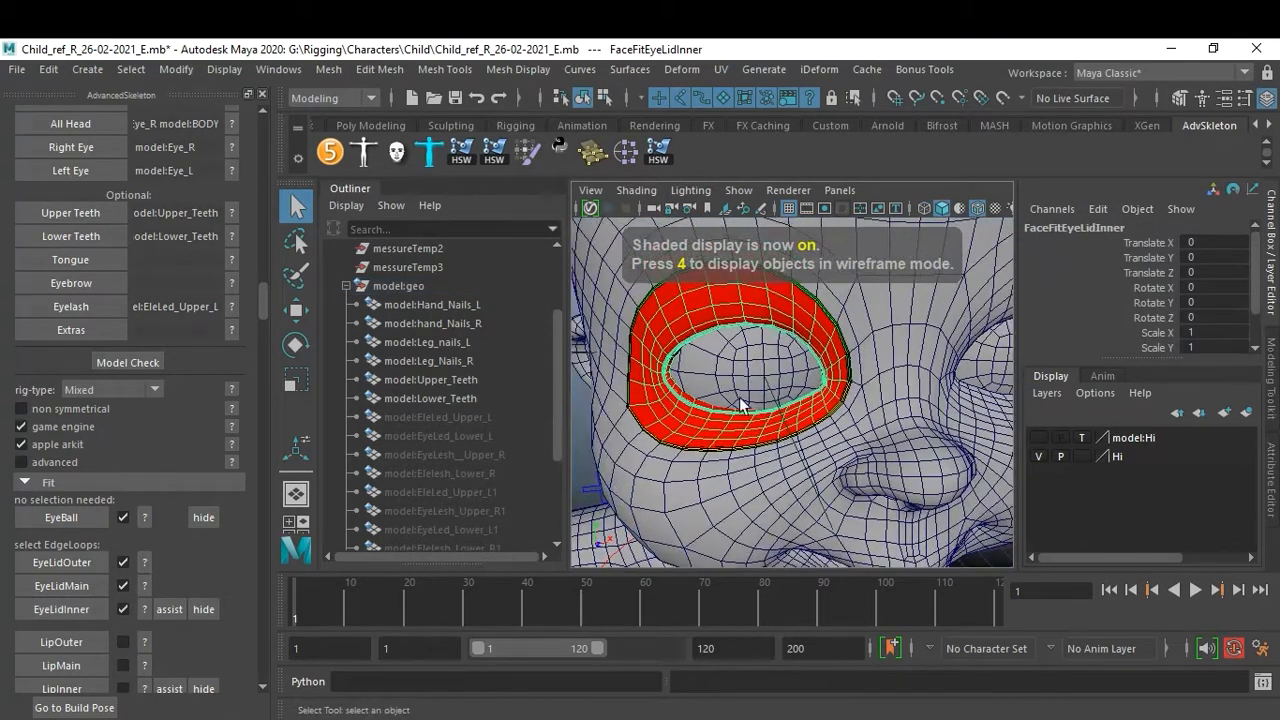
Select the edge loop along the lips and try to assign it as the LipOuter fit.
{"action": "scroll", "coordinate": [870, 414], "scroll_direction": "down", "scroll_amount": 3}
{"action": "left_click_drag", "start_coordinate": [845, 408], "coordinate": [822, 405], "text": "alt"}
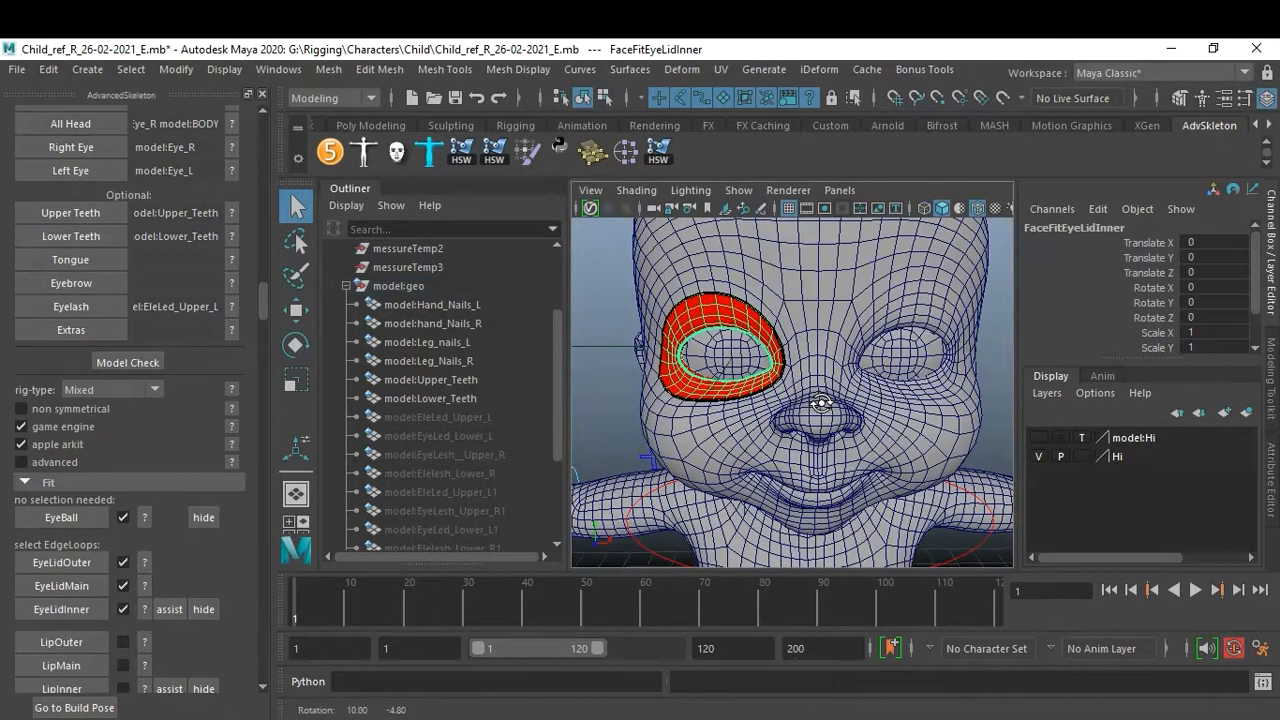
{"action": "scroll", "coordinate": [167, 570], "scroll_direction": "down", "scroll_amount": 1}
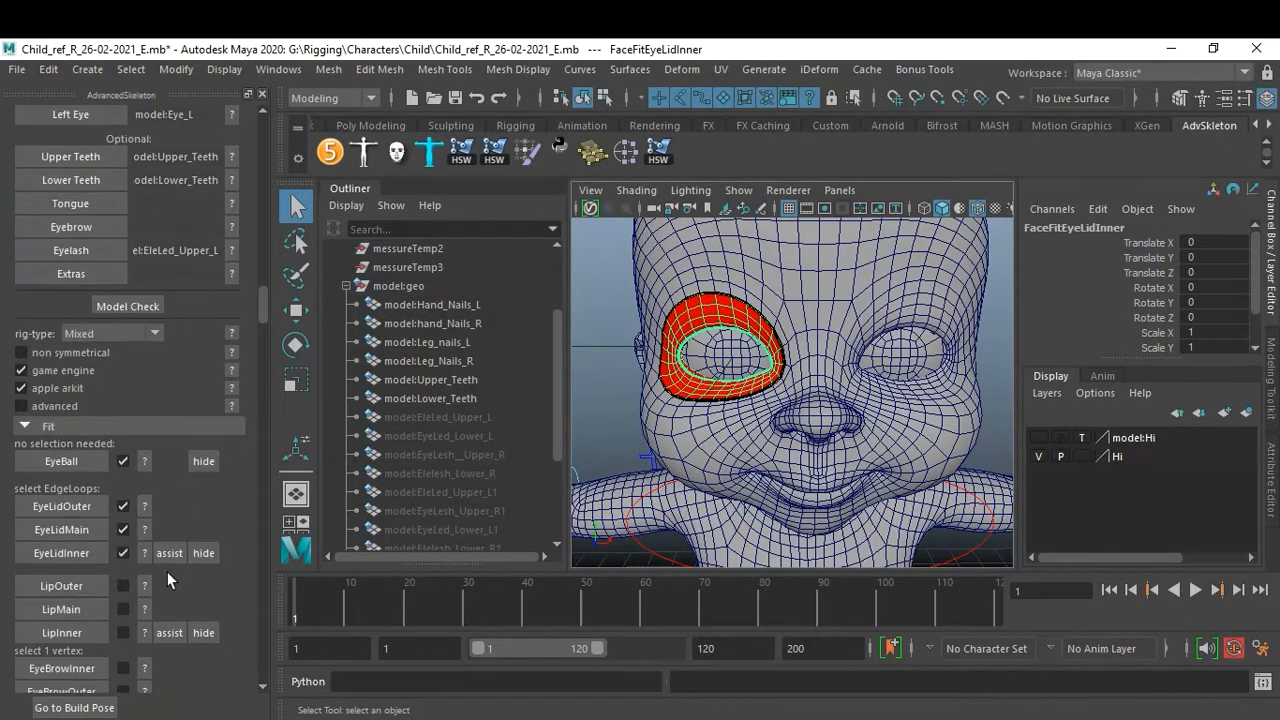
{"action": "scroll", "coordinate": [167, 571], "scroll_direction": "down", "scroll_amount": 1}
{"action": "middle_click_drag", "start_coordinate": [658, 484], "coordinate": [700, 350], "text": "alt"}
{"action": "scroll", "coordinate": [729, 443], "scroll_direction": "up", "scroll_amount": 2}
{"action": "scroll", "coordinate": [801, 417], "scroll_direction": "up", "scroll_amount": 5}
{"action": "left_click_drag", "start_coordinate": [801, 417], "coordinate": [798, 409], "text": "alt"}
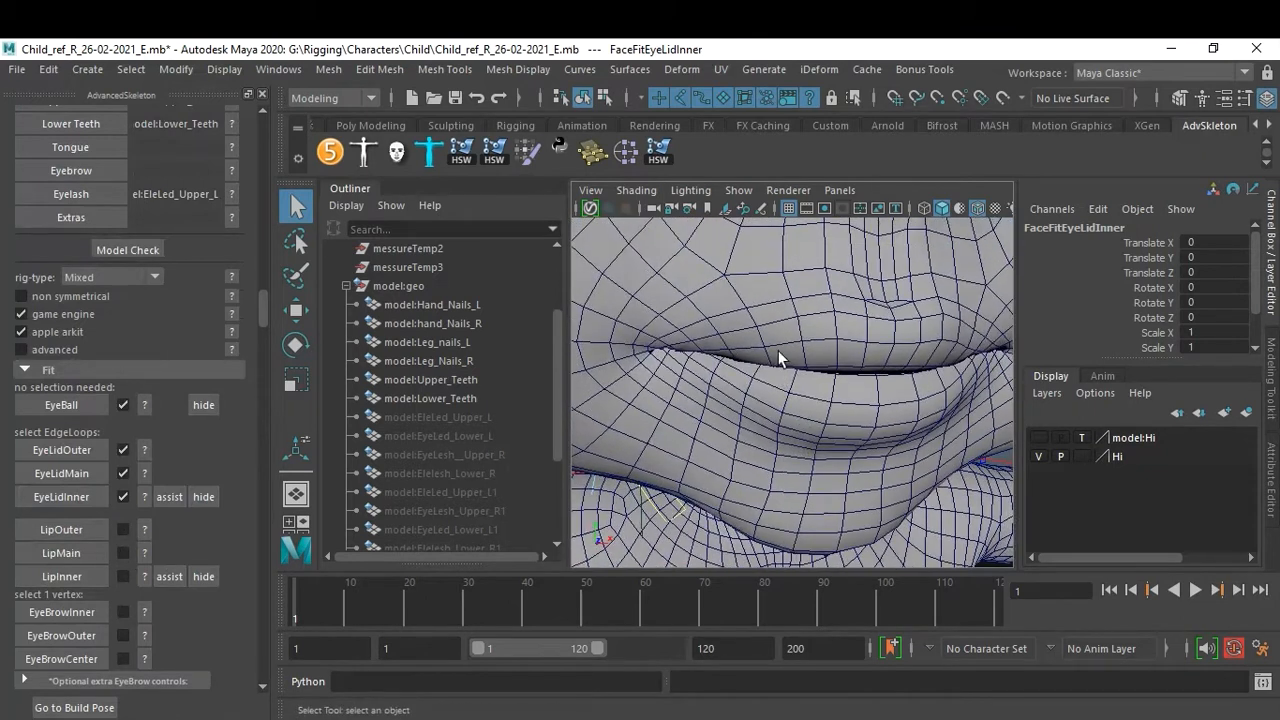
{"action": "right_click_drag", "start_coordinate": [765, 302], "coordinate": [765, 128]}
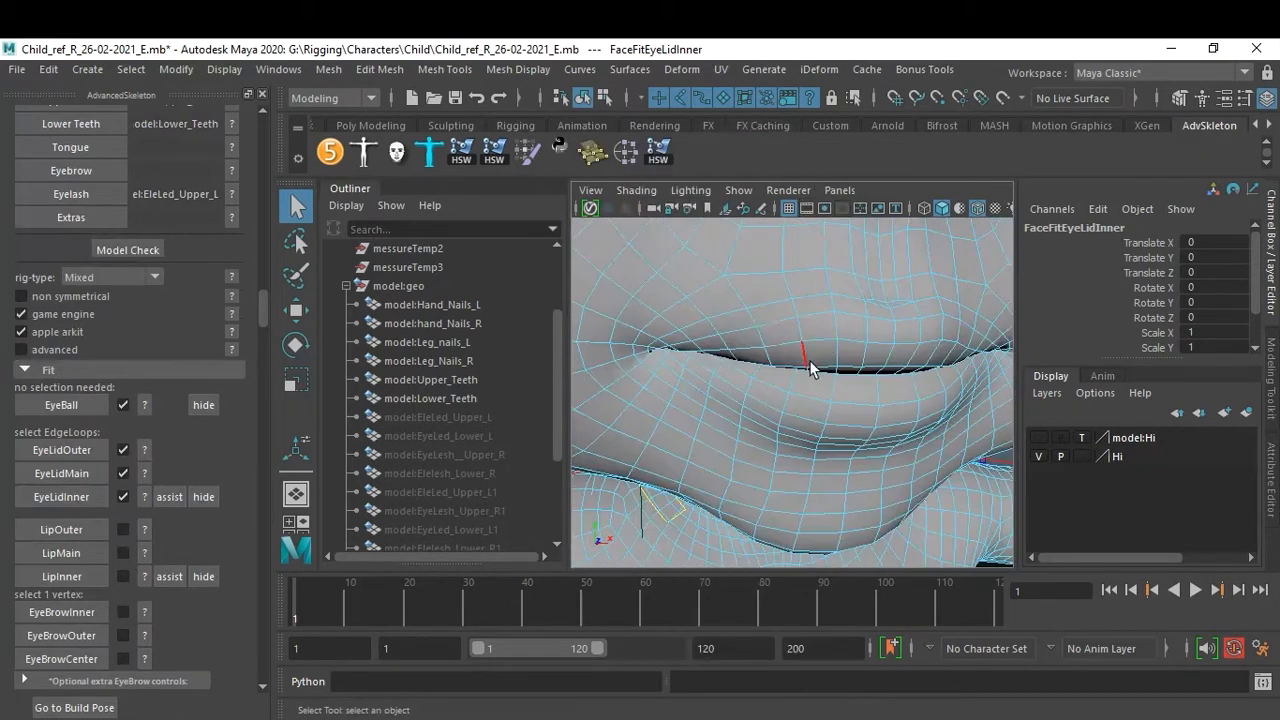
{"action": "double_click", "coordinate": [764, 309]}
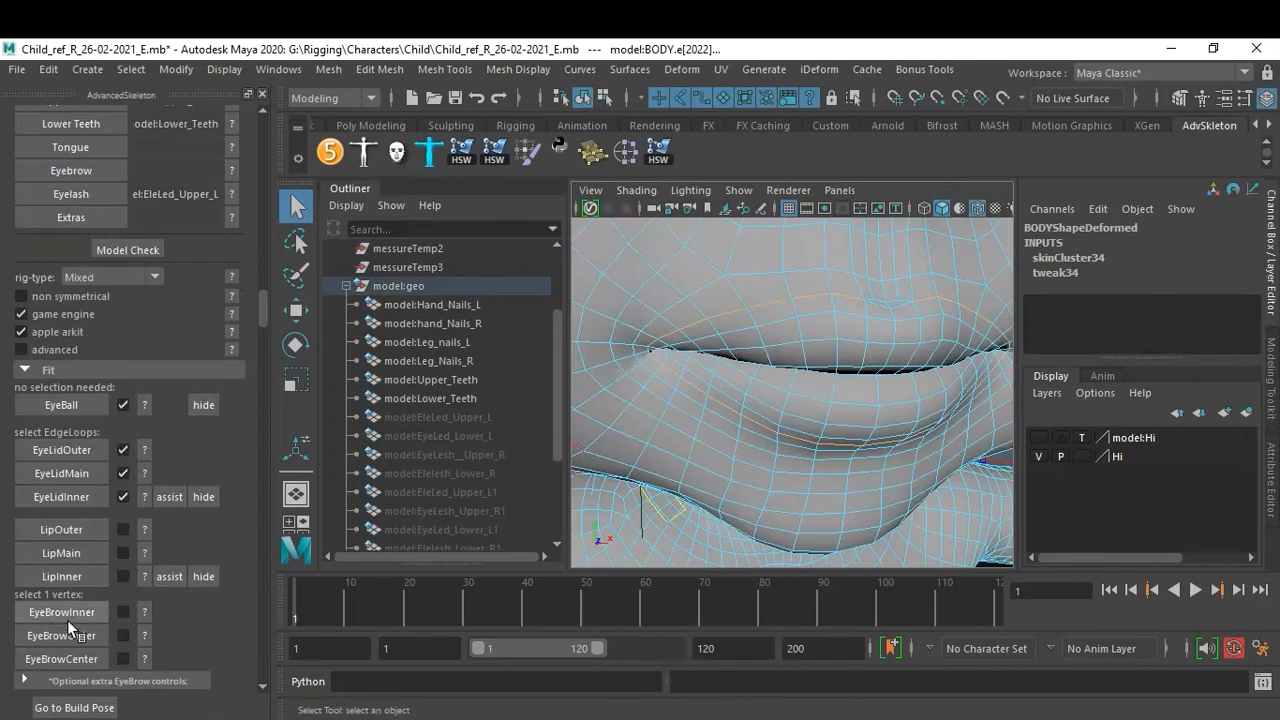
{"action": "left_click", "coordinate": [56, 527]}
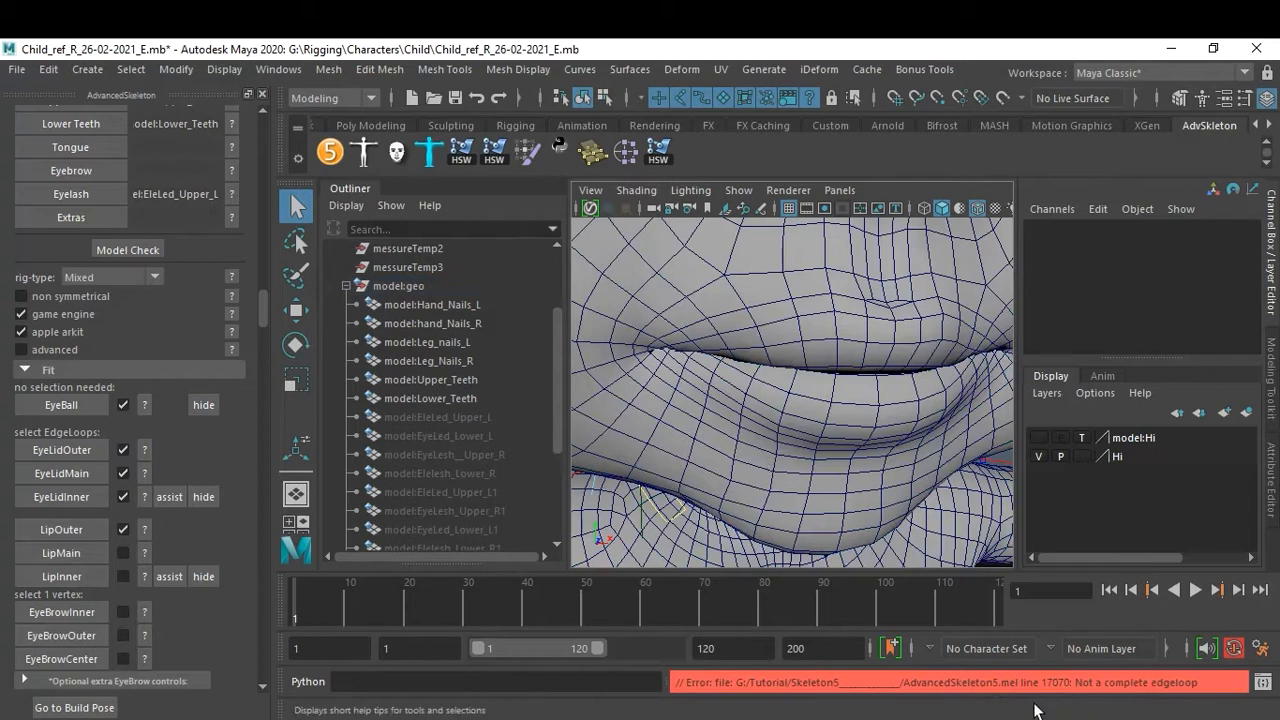
Select edges along the upper lip in edge mode and create the LipOuter fit from them.
{"action": "left_click", "coordinate": [763, 318]}
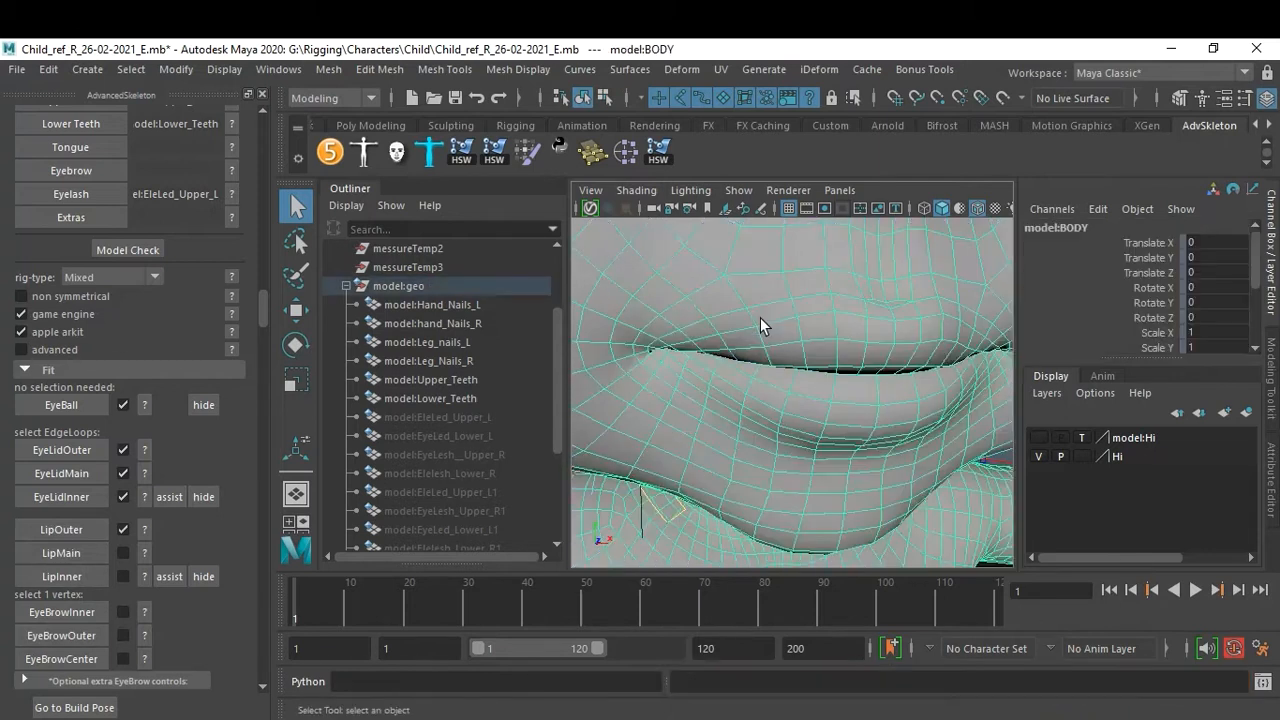
{"action": "right_click", "coordinate": [761, 319]}
{"action": "right_click_drag", "start_coordinate": [761, 319], "coordinate": [762, 130]}
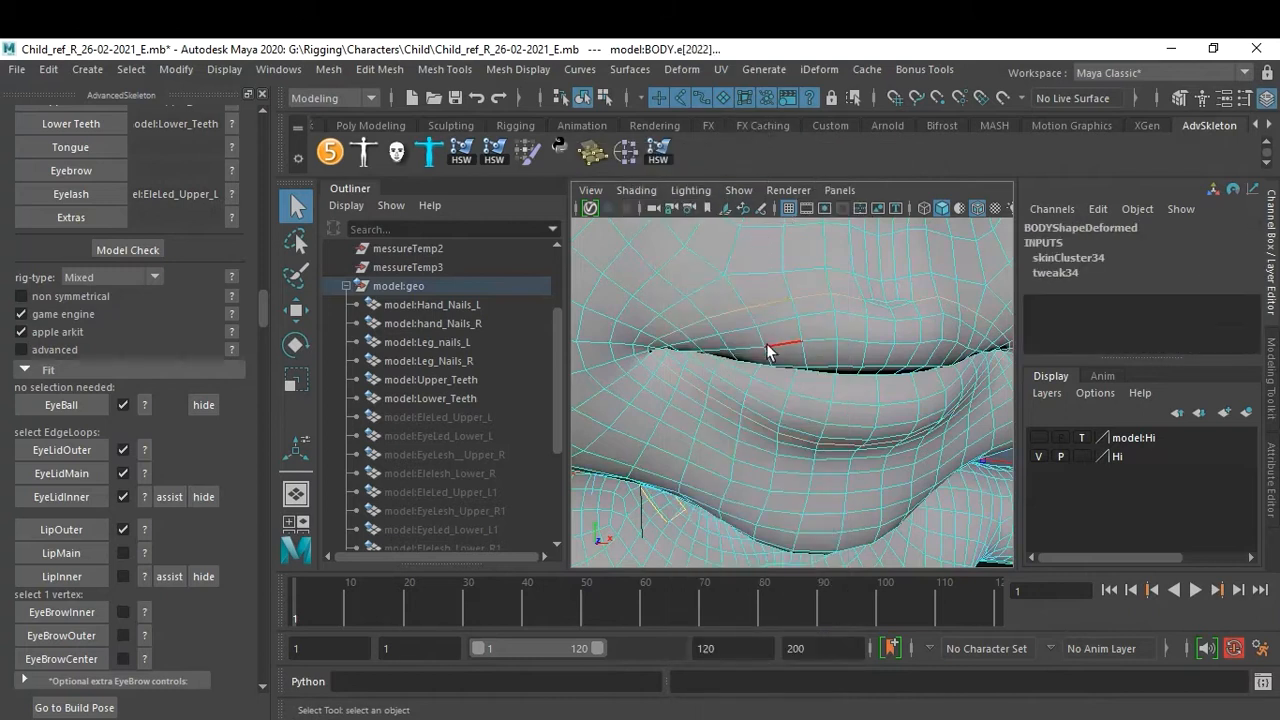
{"action": "left_click_drag", "start_coordinate": [885, 345], "coordinate": [848, 348], "text": "alt"}
{"action": "right_click_drag", "start_coordinate": [848, 348], "coordinate": [839, 353], "text": "alt"}
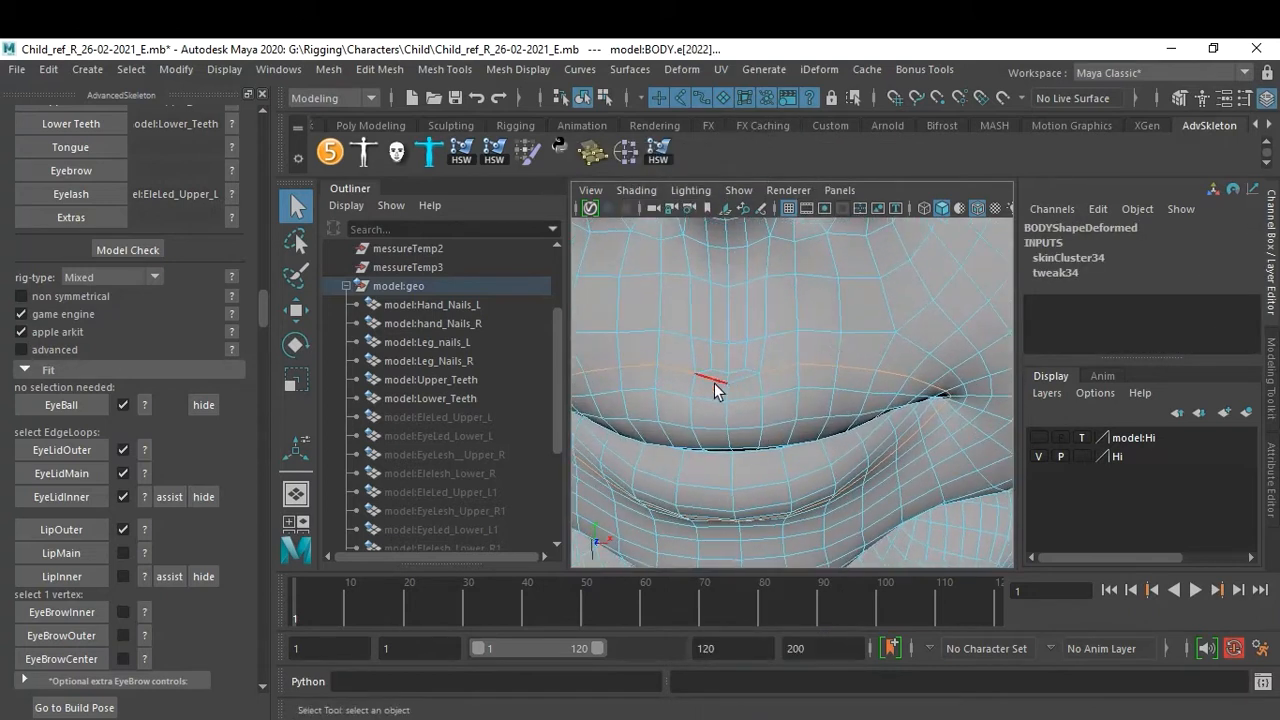
{"action": "right_click_drag", "start_coordinate": [833, 448], "coordinate": [840, 423], "text": "alt"}
{"action": "left_click_drag", "start_coordinate": [840, 423], "coordinate": [853, 407], "text": "alt"}
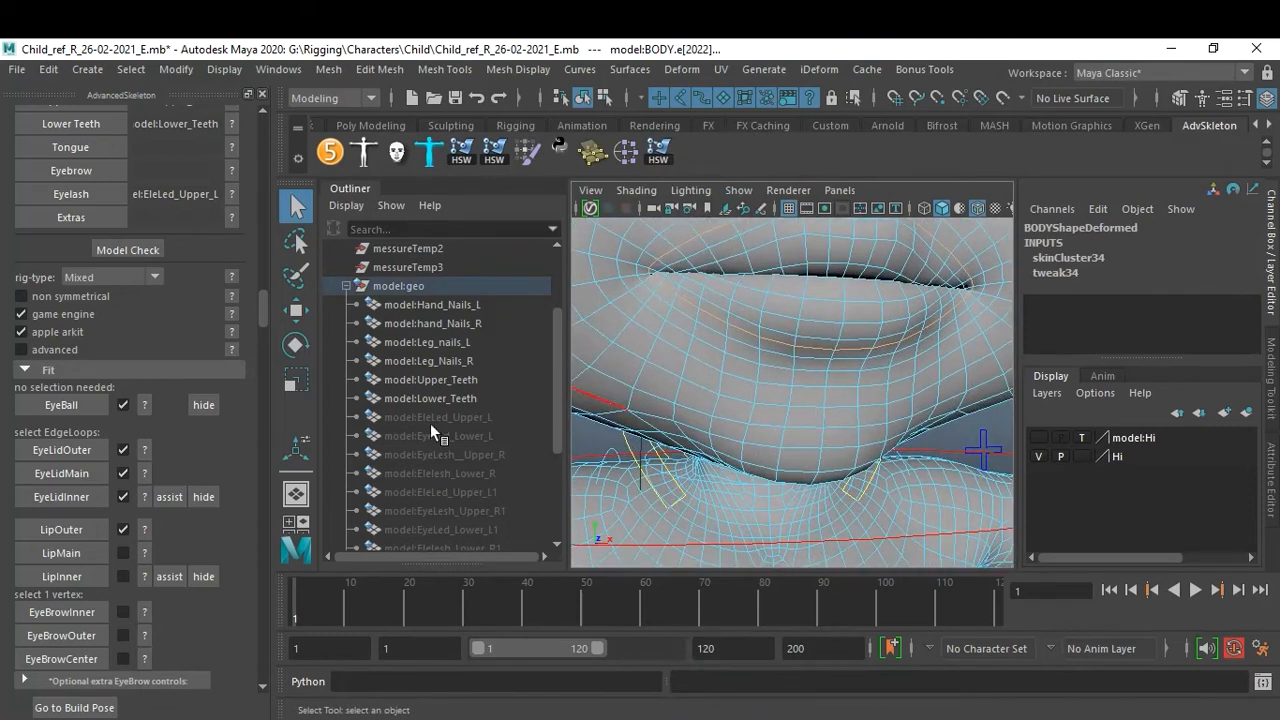
{"action": "left_click", "coordinate": [123, 529]}
{"action": "left_click", "coordinate": [606, 396]}
{"action": "left_click", "coordinate": [60, 529]}
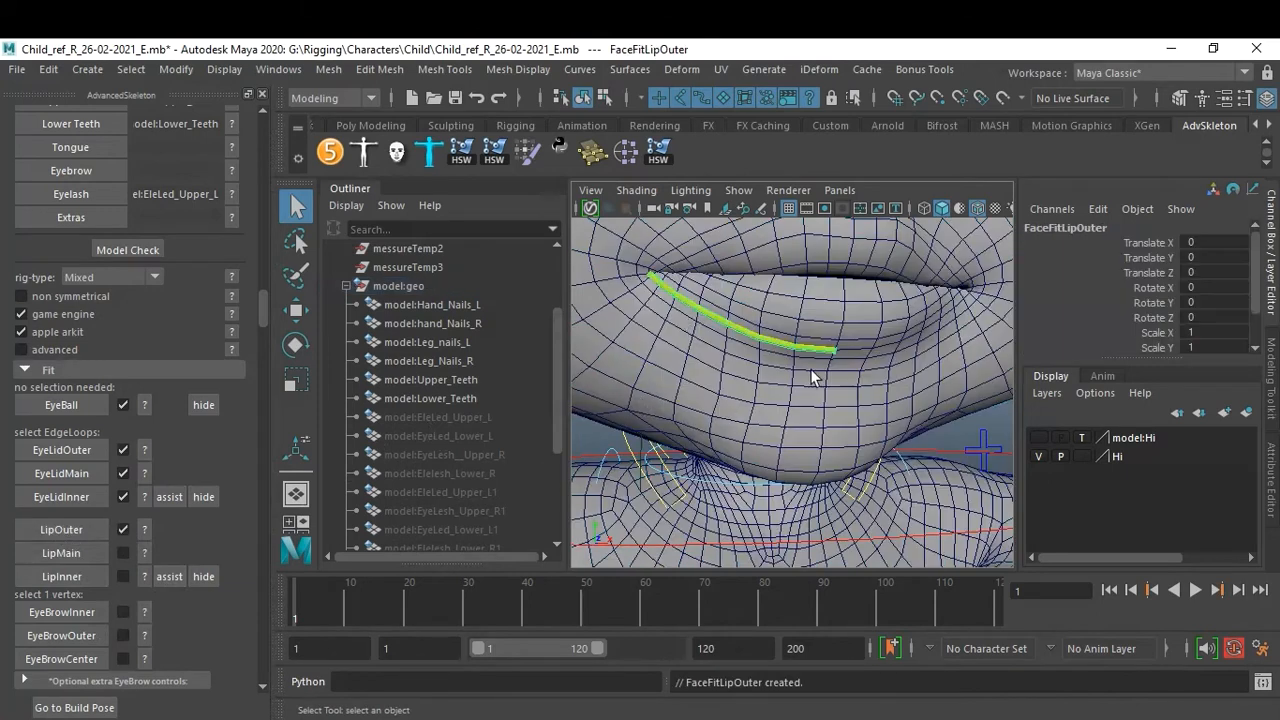
{"action": "left_click_drag", "start_coordinate": [774, 396], "coordinate": [812, 388], "text": "alt"}
{"action": "right_click_drag", "start_coordinate": [790, 380], "coordinate": [840, 374], "text": "alt"}
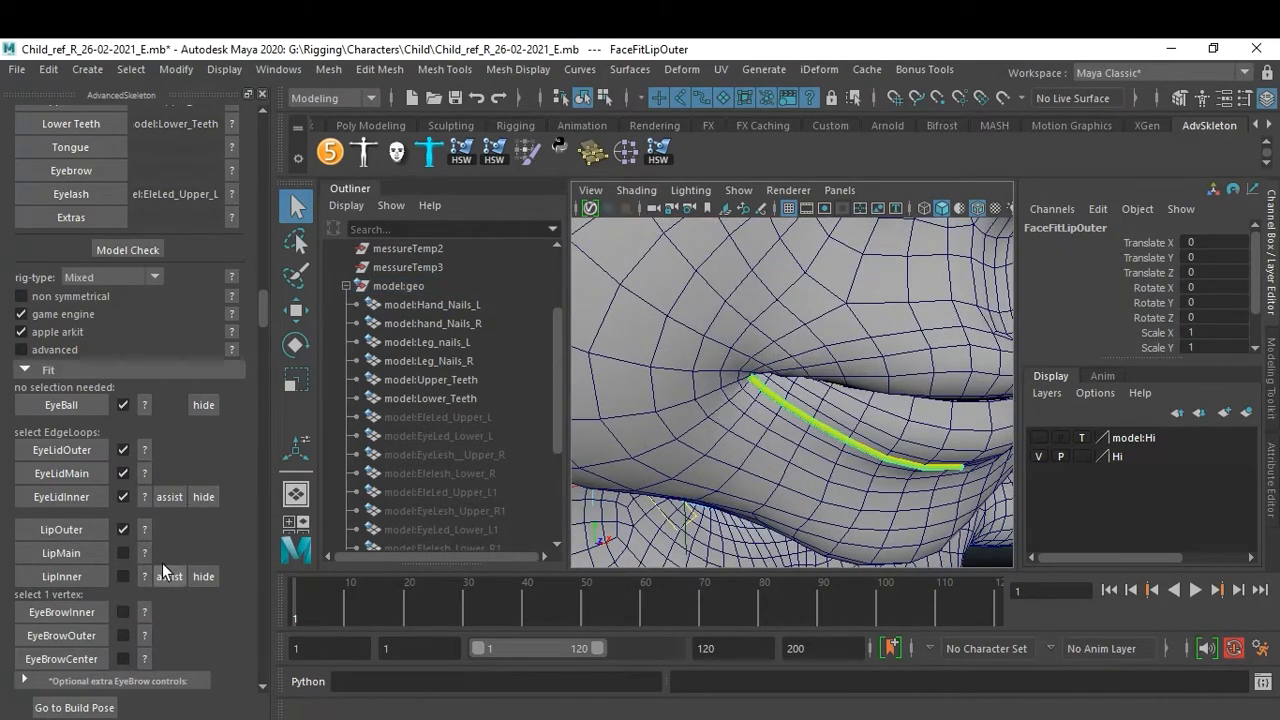
Remove the LipOuter fit, select the complete outer lip edge loop and create LipOuter again.
{"action": "left_click", "coordinate": [123, 529]}
{"action": "left_click", "coordinate": [599, 396]}
{"action": "left_click_drag", "start_coordinate": [850, 405], "coordinate": [809, 402], "text": "alt"}
{"action": "right_click_drag", "start_coordinate": [798, 350], "coordinate": [797, 233]}
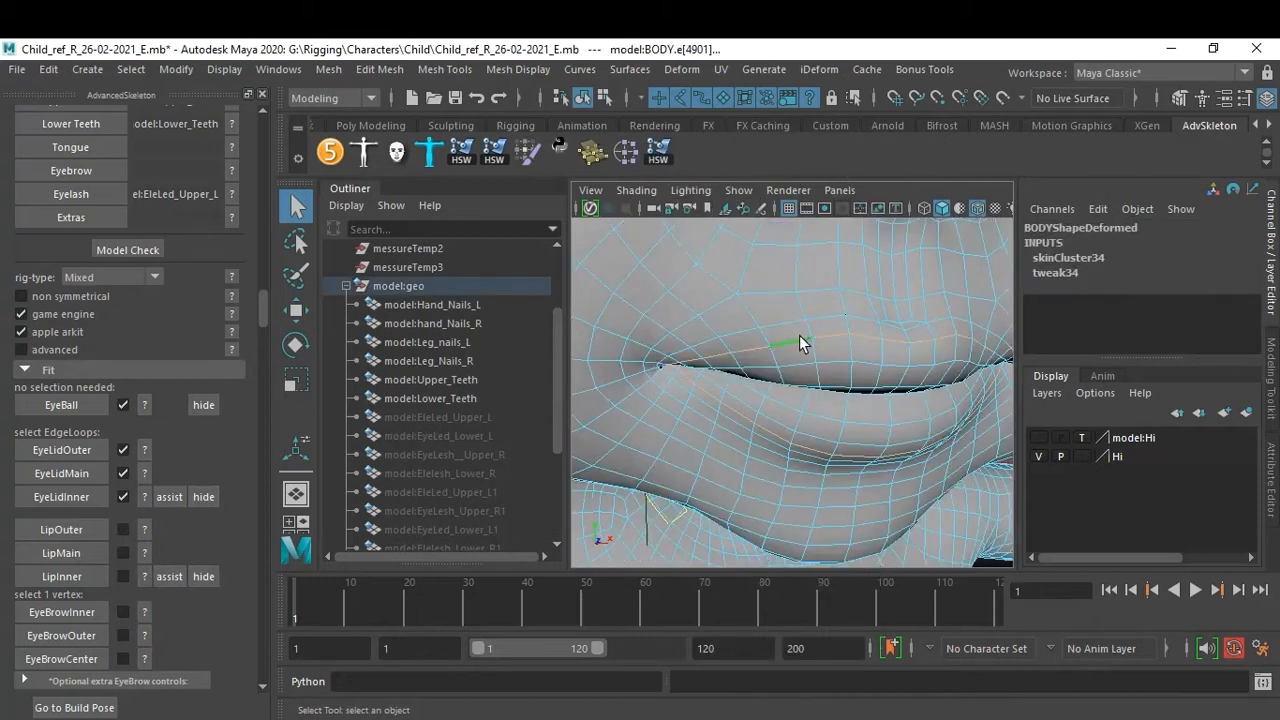
{"action": "left_click", "coordinate": [66, 525]}
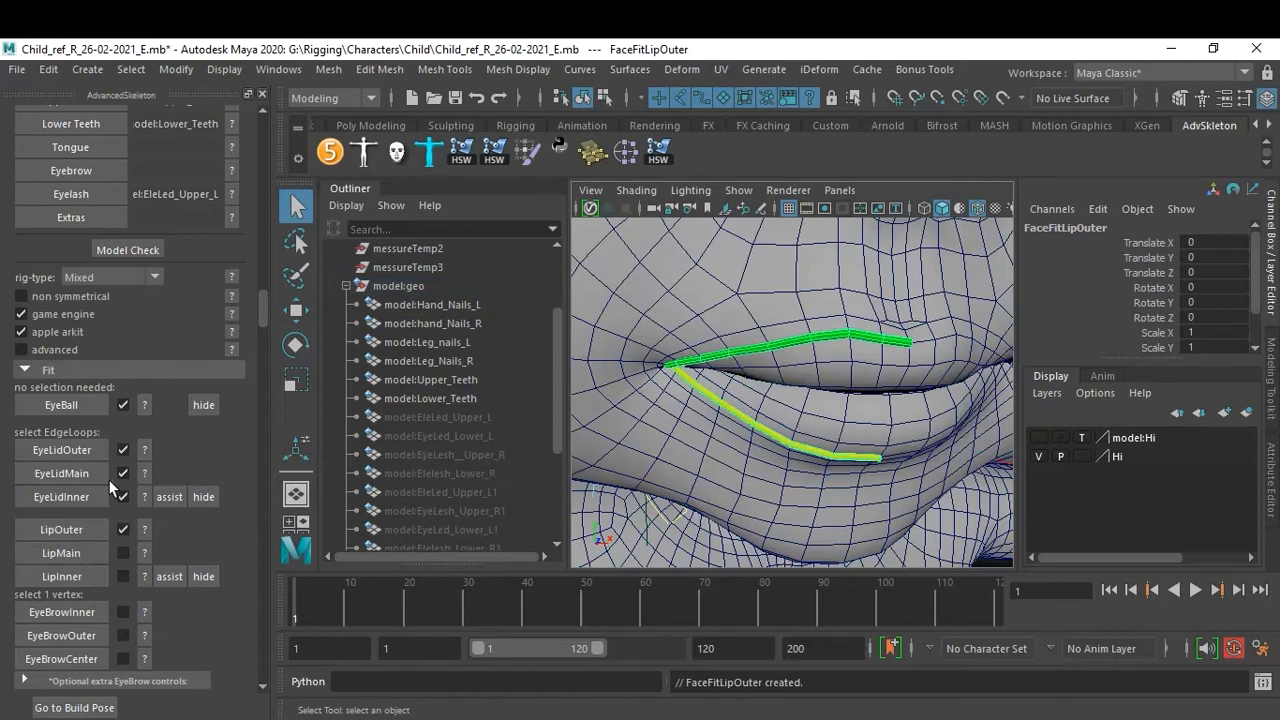
Select the edge loop where the upper and lower lips meet and create the LipMain fit.
{"action": "scroll", "coordinate": [841, 353], "scroll_direction": "up", "scroll_amount": 5}
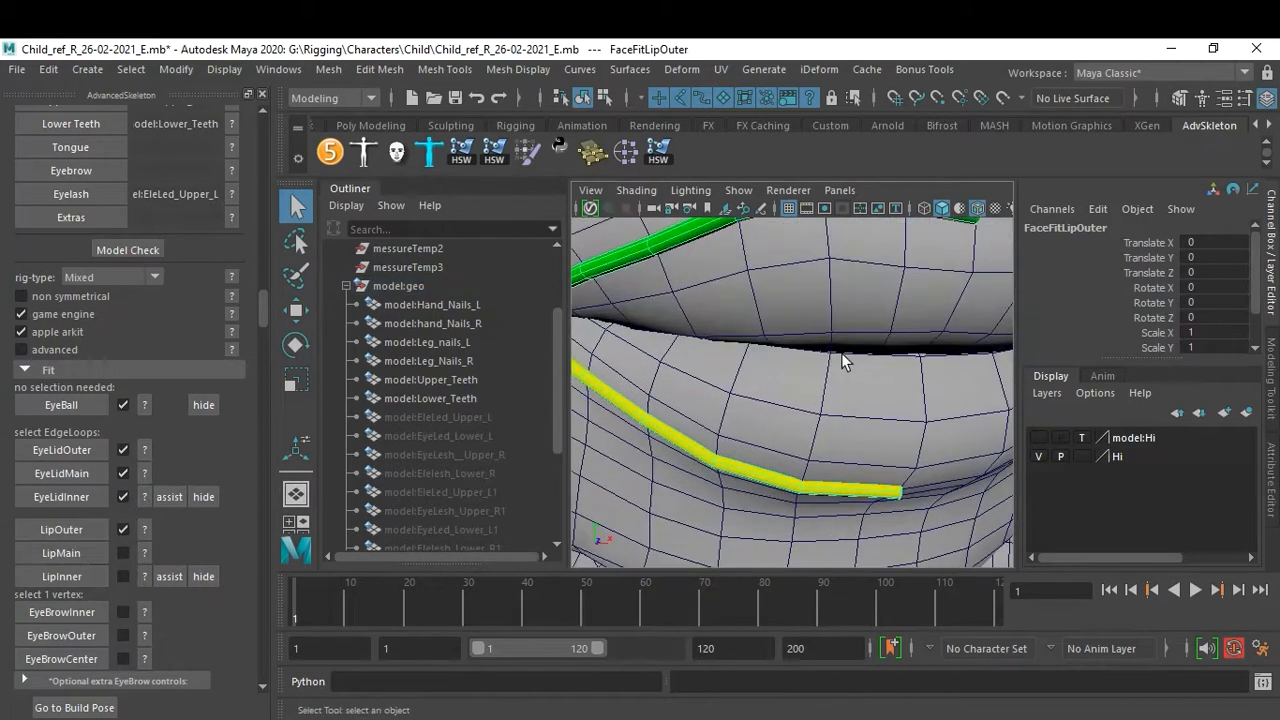
{"action": "left_click", "coordinate": [805, 331]}
{"action": "right_click_drag", "start_coordinate": [805, 333], "coordinate": [803, 146]}
{"action": "left_click", "coordinate": [812, 370]}
{"action": "double_click", "coordinate": [799, 331]}
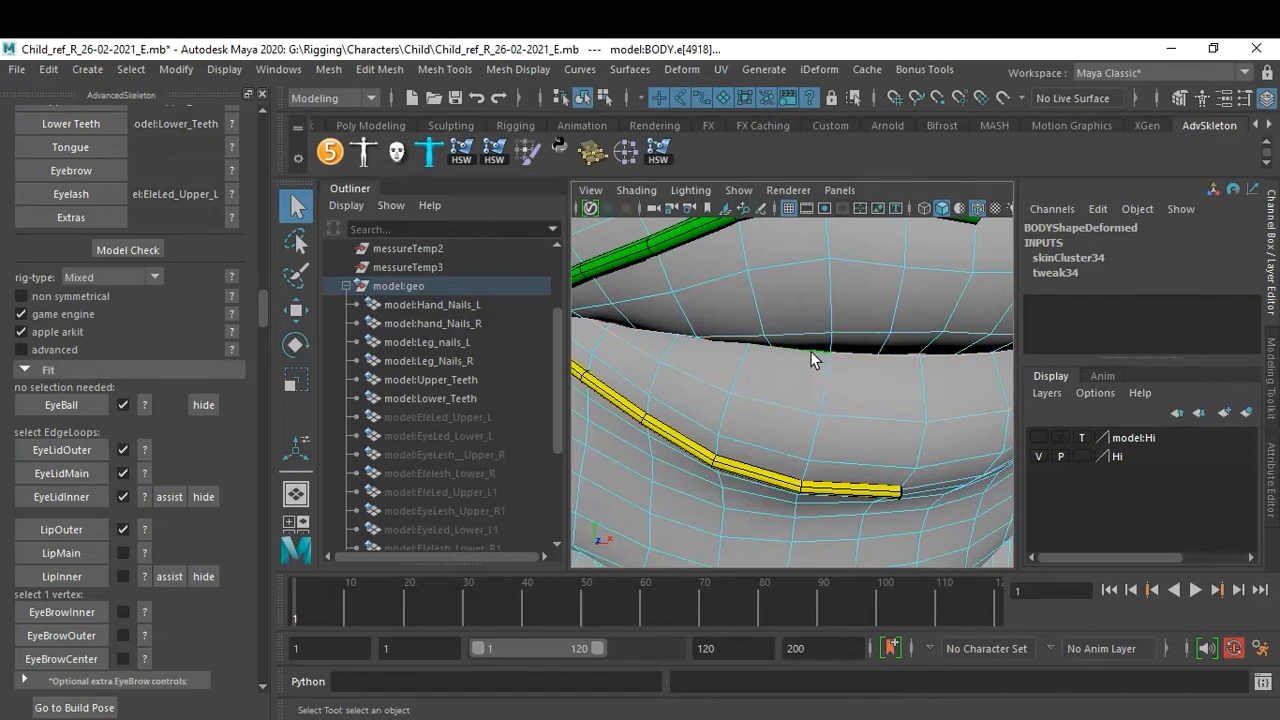
{"action": "key", "text": "4"}
{"action": "mouse_move", "coordinate": [894, 426]}
{"action": "right_mouse_down", "text": "alt"}
{"action": "mouse_move", "coordinate": [831, 401]}
{"action": "mouse_move", "coordinate": [890, 422]}
{"action": "right_mouse_up", "text": "alt"}
{"action": "mouse_move", "coordinate": [891, 422]}
{"action": "left_mouse_down", "text": "alt"}
{"action": "mouse_move", "coordinate": [875, 432]}
{"action": "mouse_move", "coordinate": [891, 436]}
{"action": "mouse_move", "coordinate": [888, 423]}
{"action": "left_mouse_up", "text": "alt"}
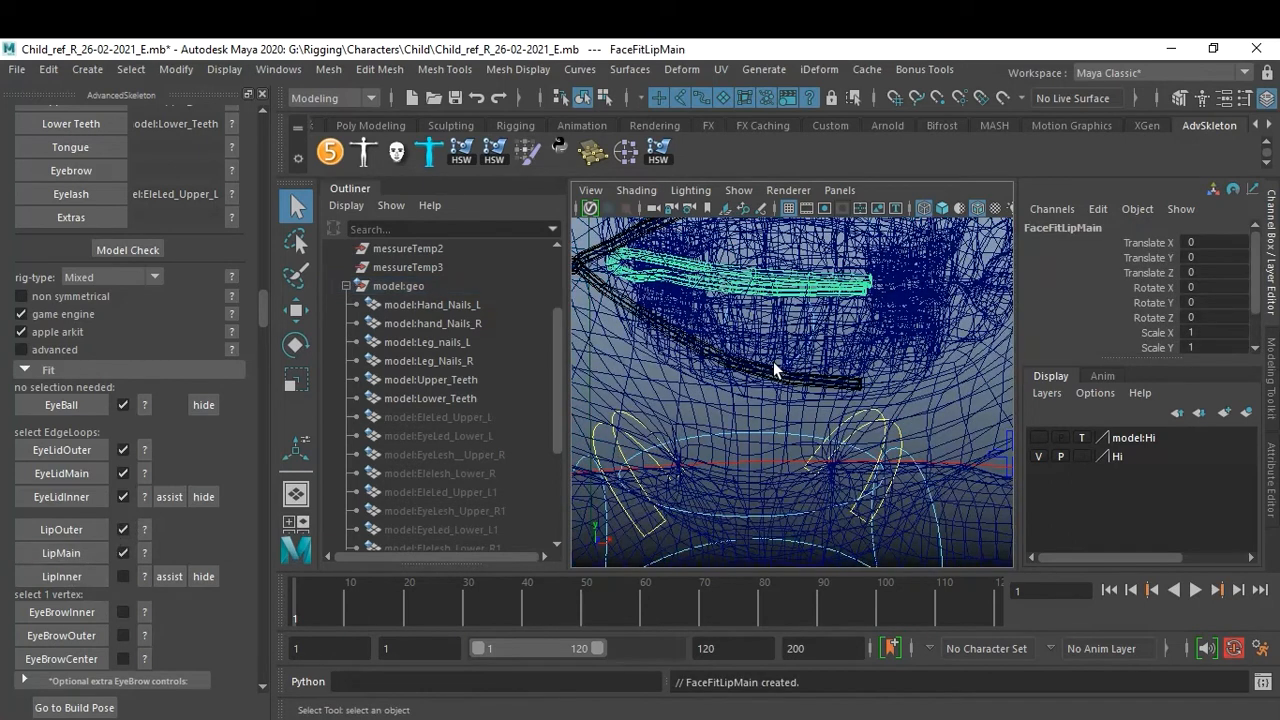
{"action": "key", "text": "5"}
{"action": "mouse_move", "coordinate": [808, 380]}
{"action": "right_mouse_down", "text": "alt"}
{"action": "mouse_move", "coordinate": [723, 366]}
{"action": "mouse_move", "coordinate": [860, 427]}
{"action": "right_mouse_up", "text": "alt"}
{"action": "left_click_drag", "start_coordinate": [860, 427], "coordinate": [842, 431], "text": "alt"}
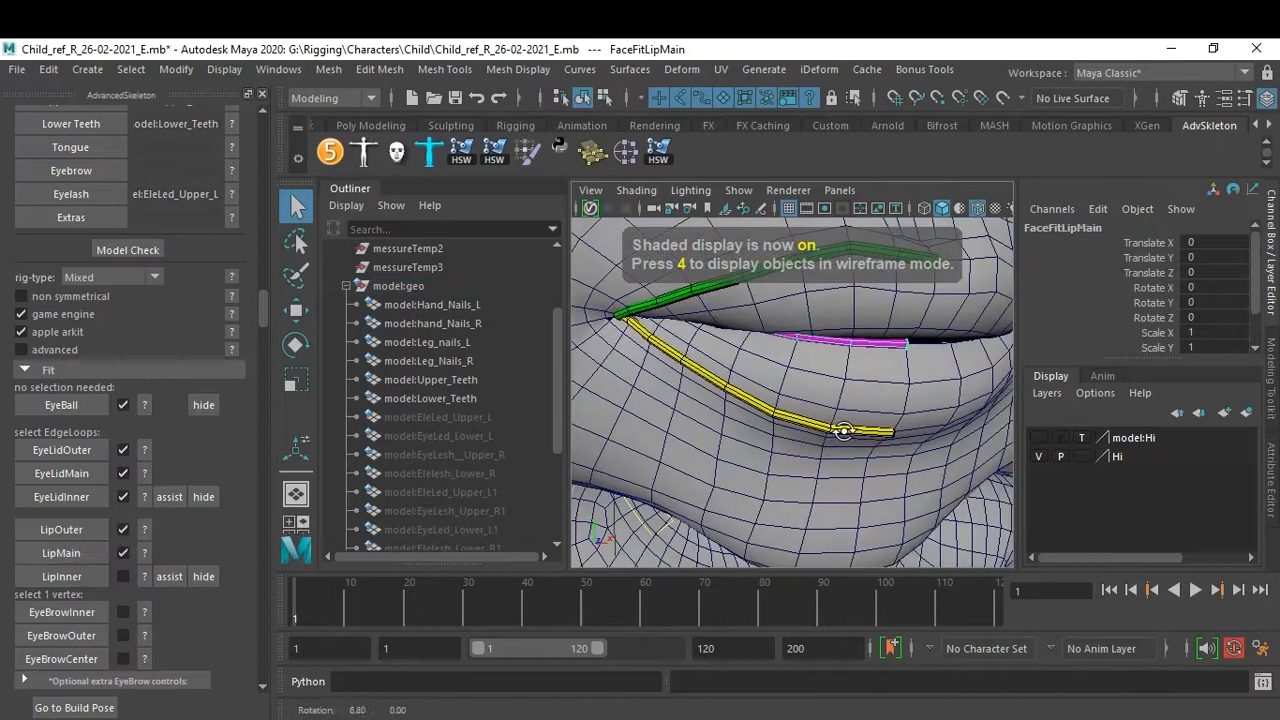
{"action": "key", "text": "4"}
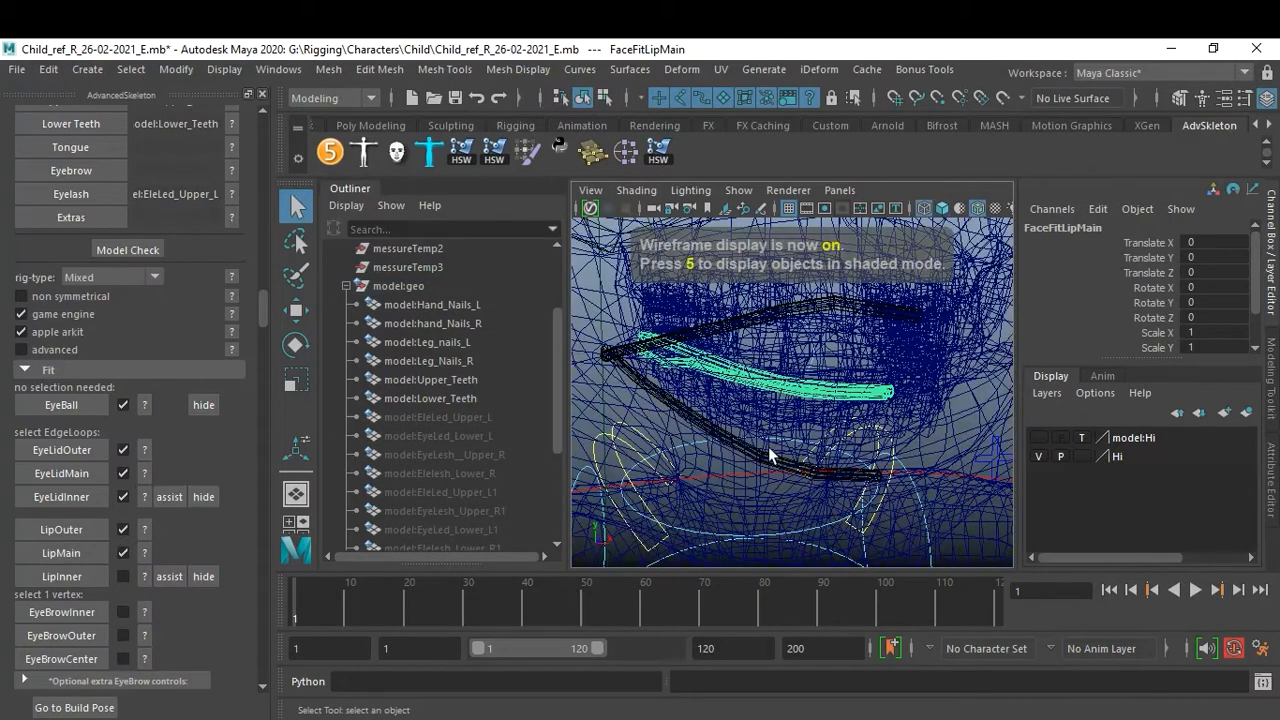
{"action": "key", "text": "5"}
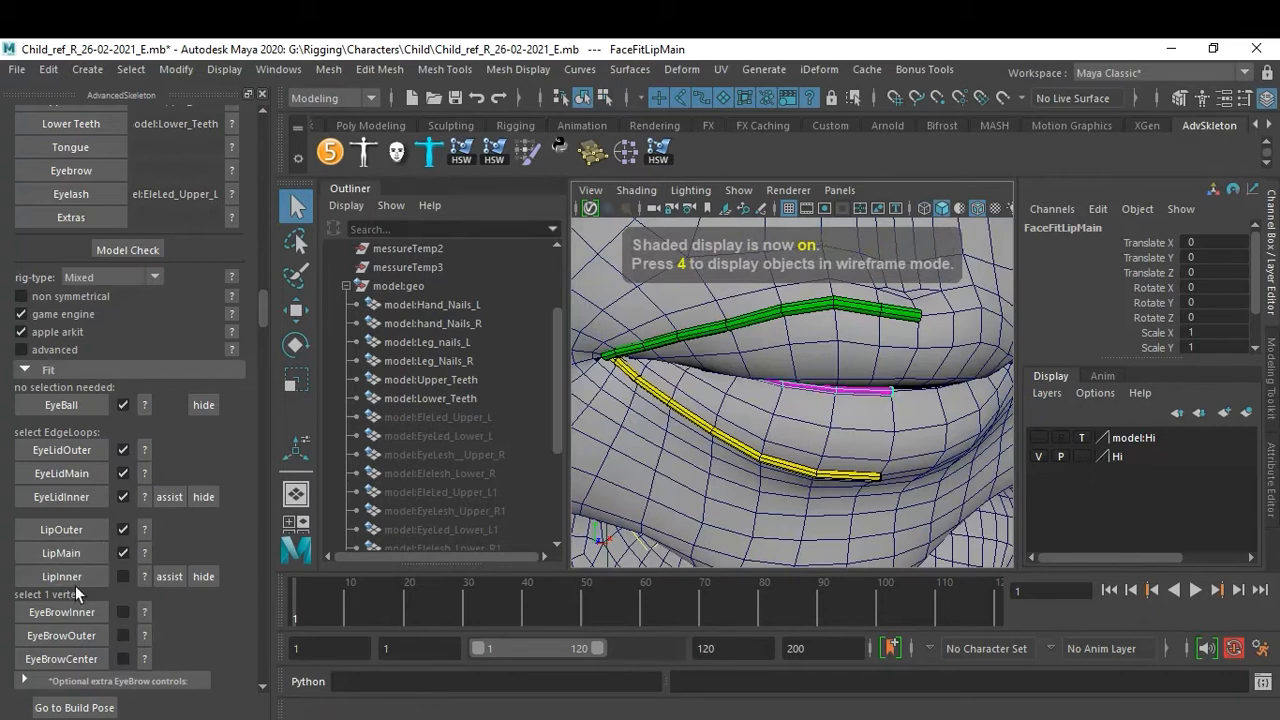
Add the assist for the LipInner fit to open the mouth.
{"action": "left_click", "coordinate": [173, 579]}
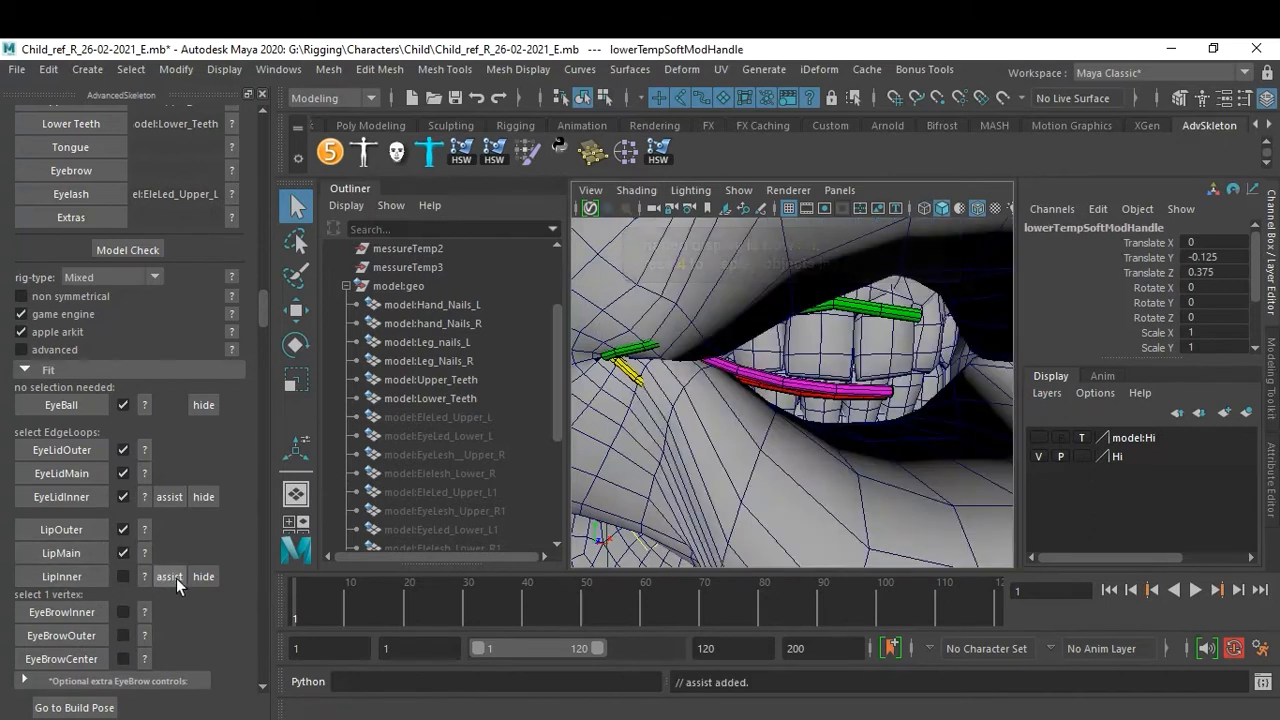
{"action": "scroll", "coordinate": [652, 429], "scroll_direction": "down", "scroll_amount": 5}
{"action": "scroll", "coordinate": [652, 429], "scroll_direction": "up", "scroll_amount": 5}
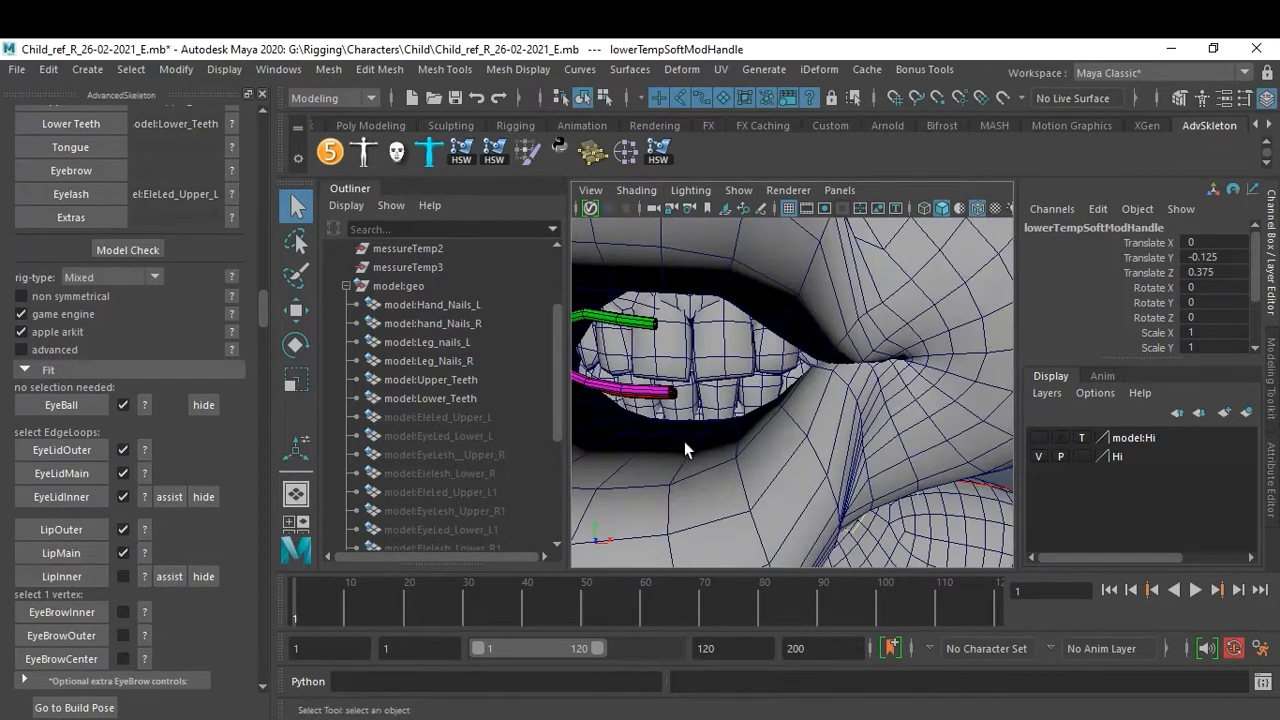
{"action": "scroll", "coordinate": [684, 441], "scroll_direction": "down", "scroll_amount": 2}
{"action": "right_click_drag", "start_coordinate": [721, 498], "coordinate": [726, 130]}
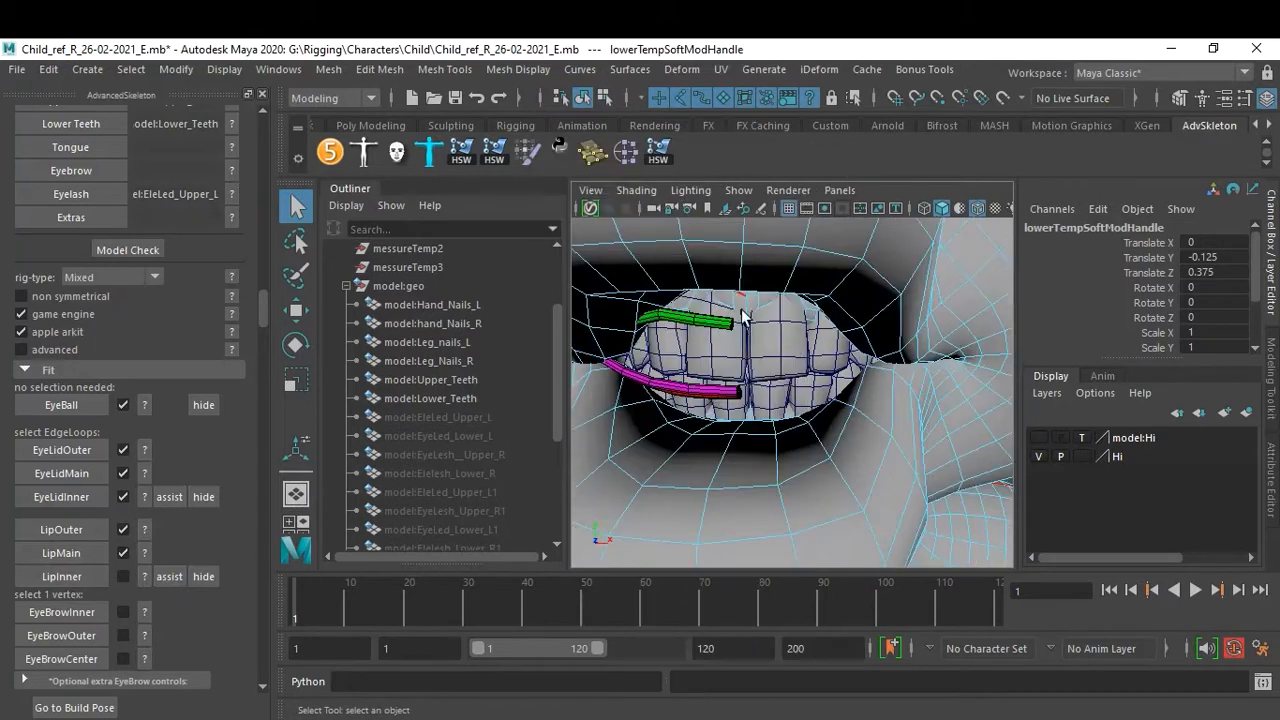
Select the inner lip edge loop inside the opened mouth and create the LipInner fit.
{"action": "double_click", "coordinate": [699, 488]}
{"action": "left_click_drag", "start_coordinate": [706, 420], "coordinate": [831, 397], "text": "alt"}
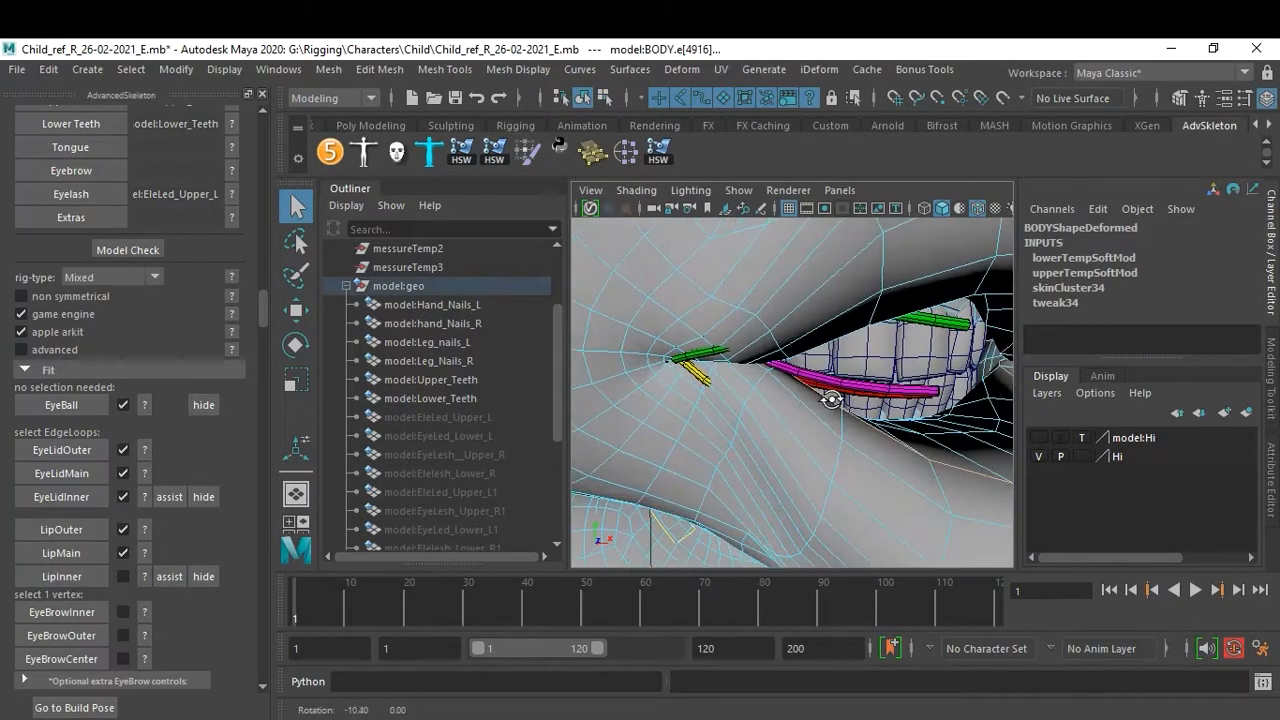
{"action": "middle_click_drag", "start_coordinate": [882, 394], "coordinate": [815, 390], "text": "alt"}
{"action": "mouse_move", "coordinate": [815, 390]}
{"action": "left_mouse_down", "text": "alt"}
{"action": "mouse_move", "coordinate": [793, 378]}
{"action": "mouse_move", "coordinate": [820, 379]}
{"action": "left_mouse_up", "text": "alt"}
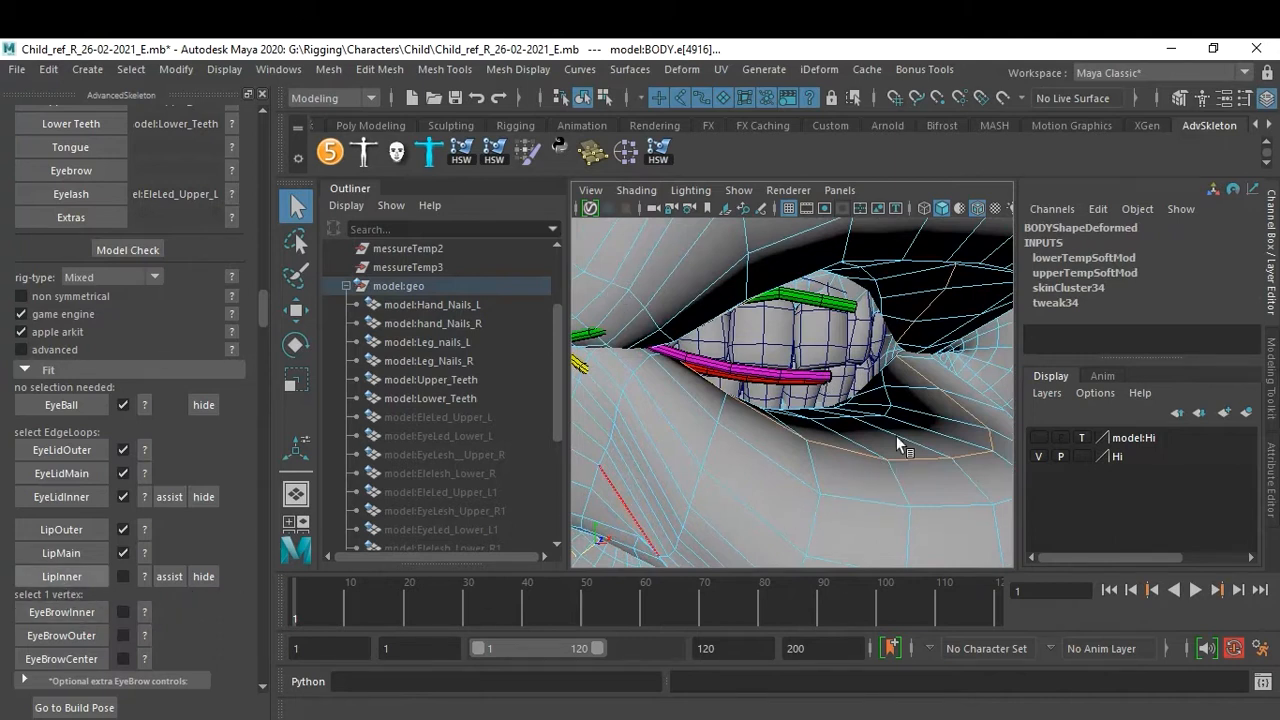
{"action": "right_click_drag", "start_coordinate": [840, 399], "coordinate": [764, 394], "text": "alt"}
{"action": "left_click_drag", "start_coordinate": [764, 394], "coordinate": [726, 396], "text": "alt"}
{"action": "middle_click_drag", "start_coordinate": [726, 396], "coordinate": [797, 411], "text": "alt"}
{"action": "right_click_drag", "start_coordinate": [797, 411], "coordinate": [791, 400], "text": "alt"}
{"action": "left_click_drag", "start_coordinate": [791, 400], "coordinate": [829, 414], "text": "alt"}
{"action": "middle_click_drag", "start_coordinate": [829, 414], "coordinate": [836, 352], "text": "alt"}
{"action": "left_click_drag", "start_coordinate": [836, 352], "coordinate": [848, 366], "text": "alt"}
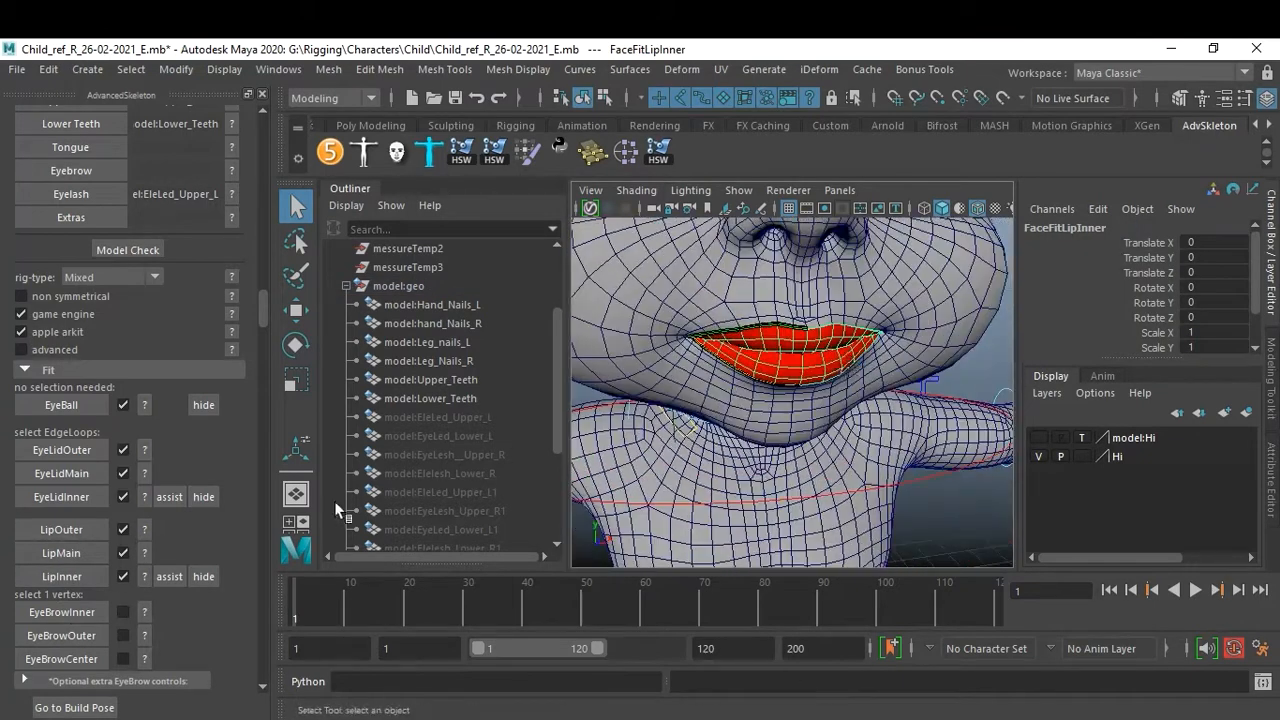
Select a single vertex above the inner end of the eye and create the EyeBrowInner fit.
{"action": "scroll", "coordinate": [179, 503], "scroll_direction": "down", "scroll_amount": 2}
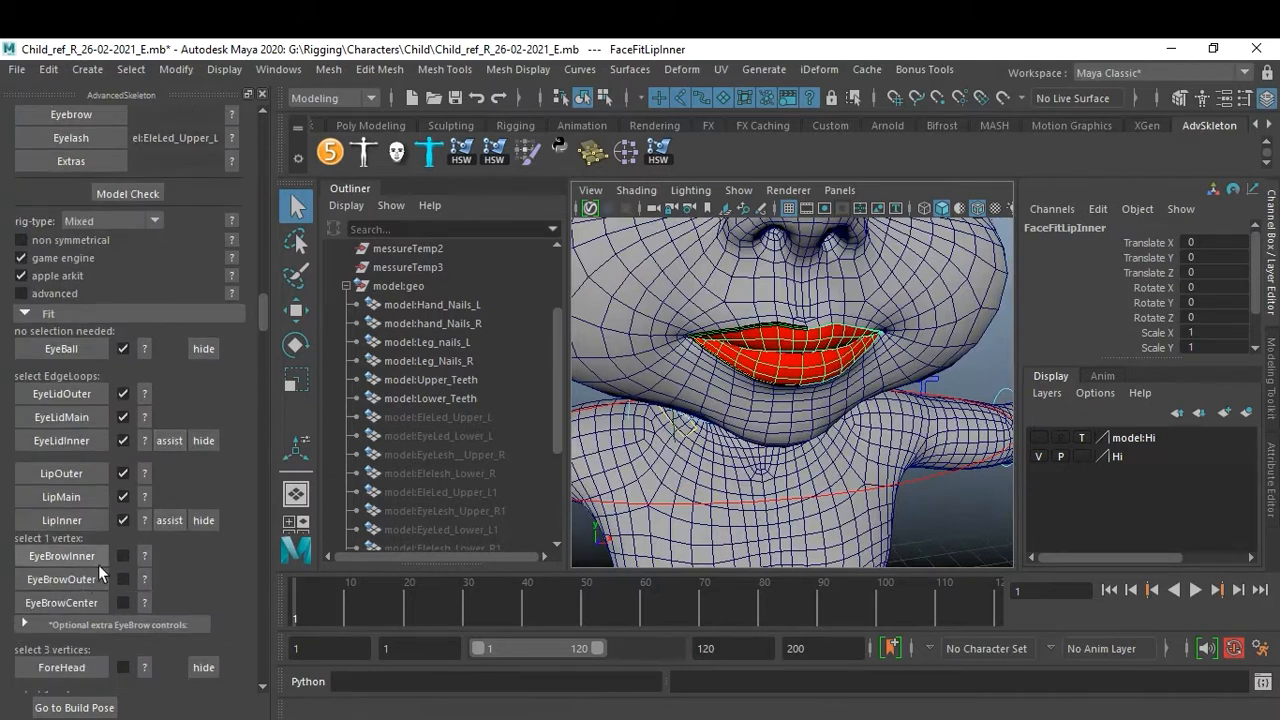
{"action": "scroll", "coordinate": [766, 374], "scroll_direction": "down", "scroll_amount": 3}
{"action": "left_click_drag", "start_coordinate": [766, 374], "coordinate": [751, 380], "text": "alt"}
{"action": "scroll", "coordinate": [751, 380], "scroll_direction": "down", "scroll_amount": 3}
{"action": "middle_click_drag", "start_coordinate": [751, 380], "coordinate": [780, 448], "text": "alt"}
{"action": "left_click_drag", "start_coordinate": [780, 448], "coordinate": [823, 412], "text": "alt"}
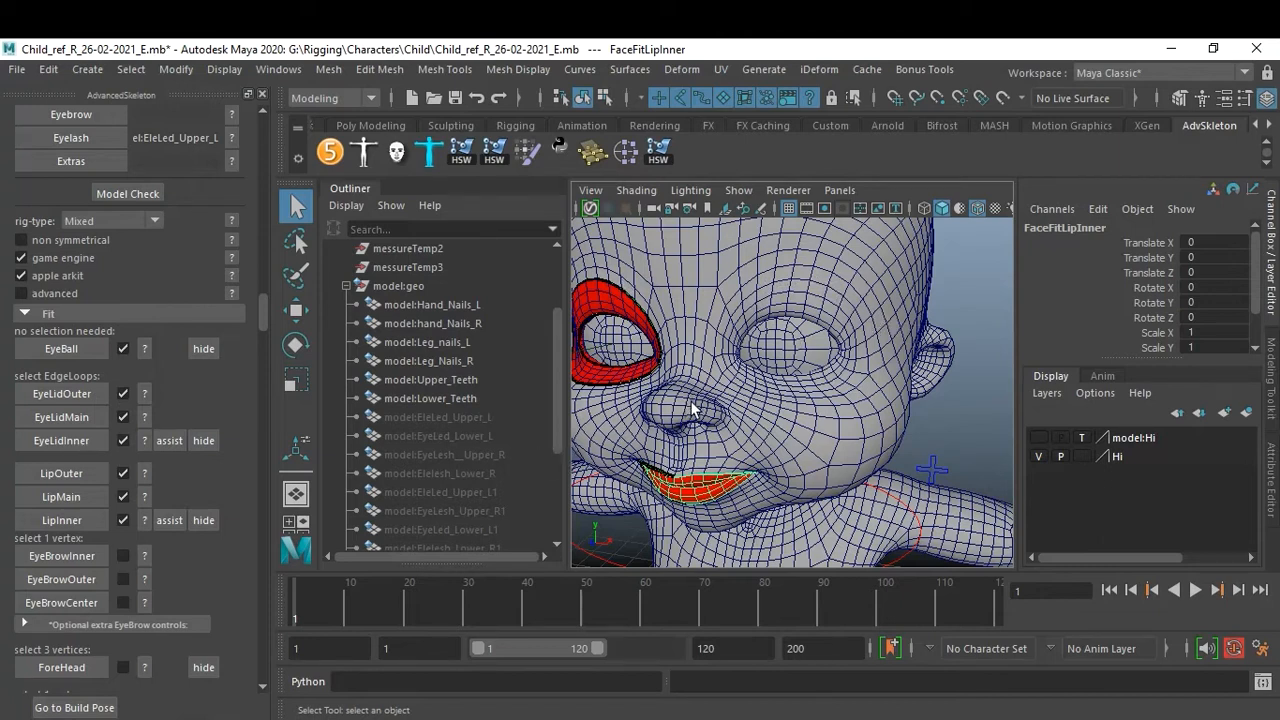
{"action": "left_click_drag", "start_coordinate": [785, 392], "coordinate": [803, 290], "text": "alt"}
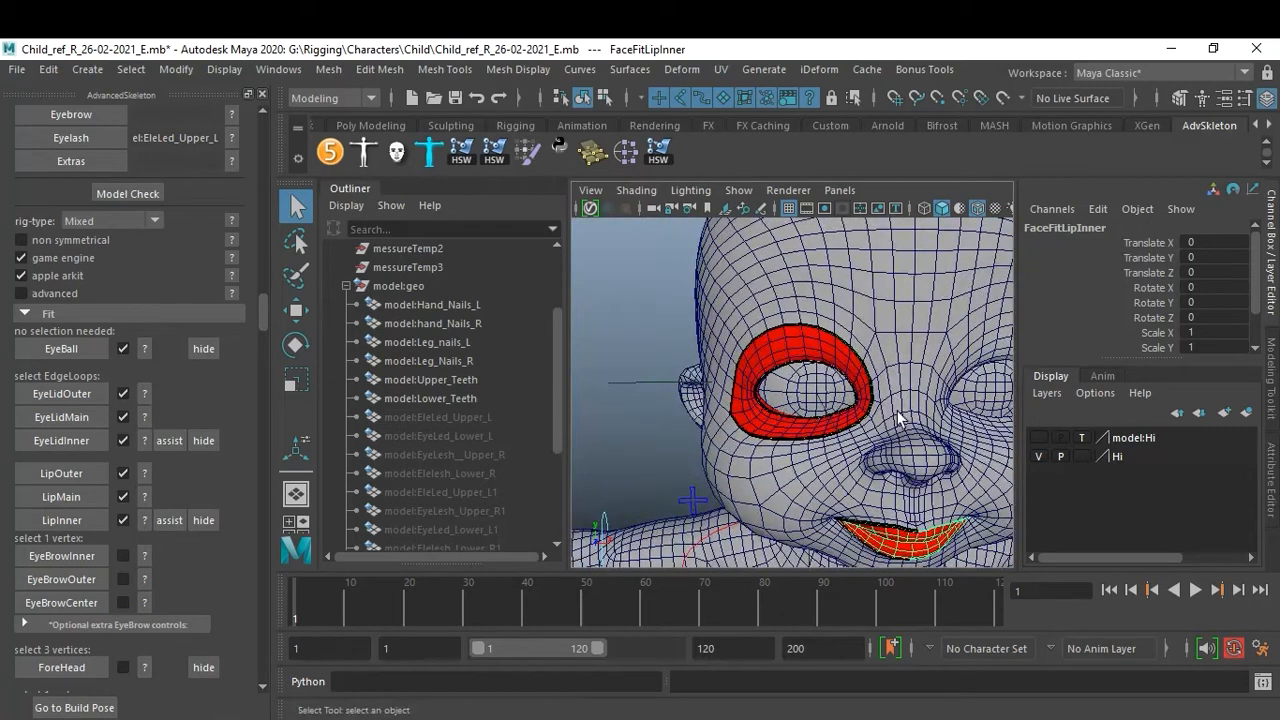
{"action": "right_click_drag", "start_coordinate": [801, 289], "coordinate": [866, 334], "text": "alt"}
{"action": "left_click_drag", "start_coordinate": [866, 334], "coordinate": [867, 344], "text": "alt"}
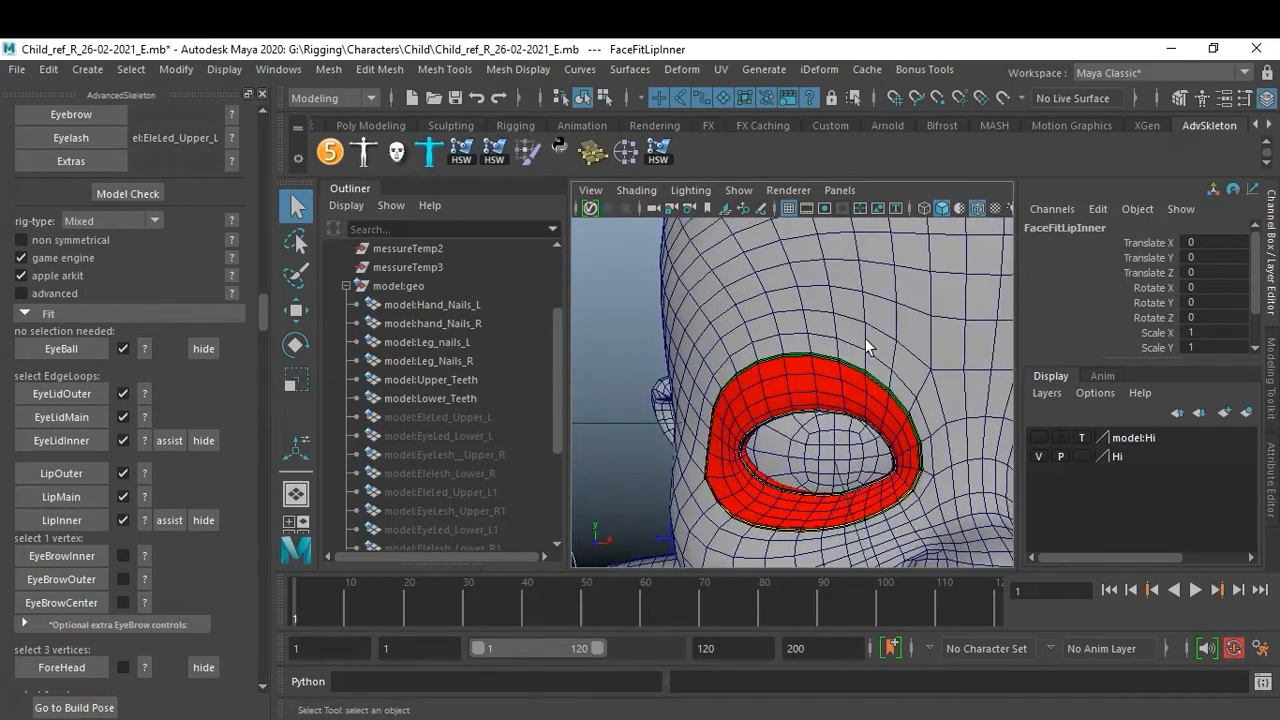
{"action": "middle_click_drag", "start_coordinate": [867, 344], "coordinate": [821, 386], "text": "alt"}
{"action": "left_click", "coordinate": [827, 372]}
{"action": "right_click_drag", "start_coordinate": [827, 372], "coordinate": [736, 190]}
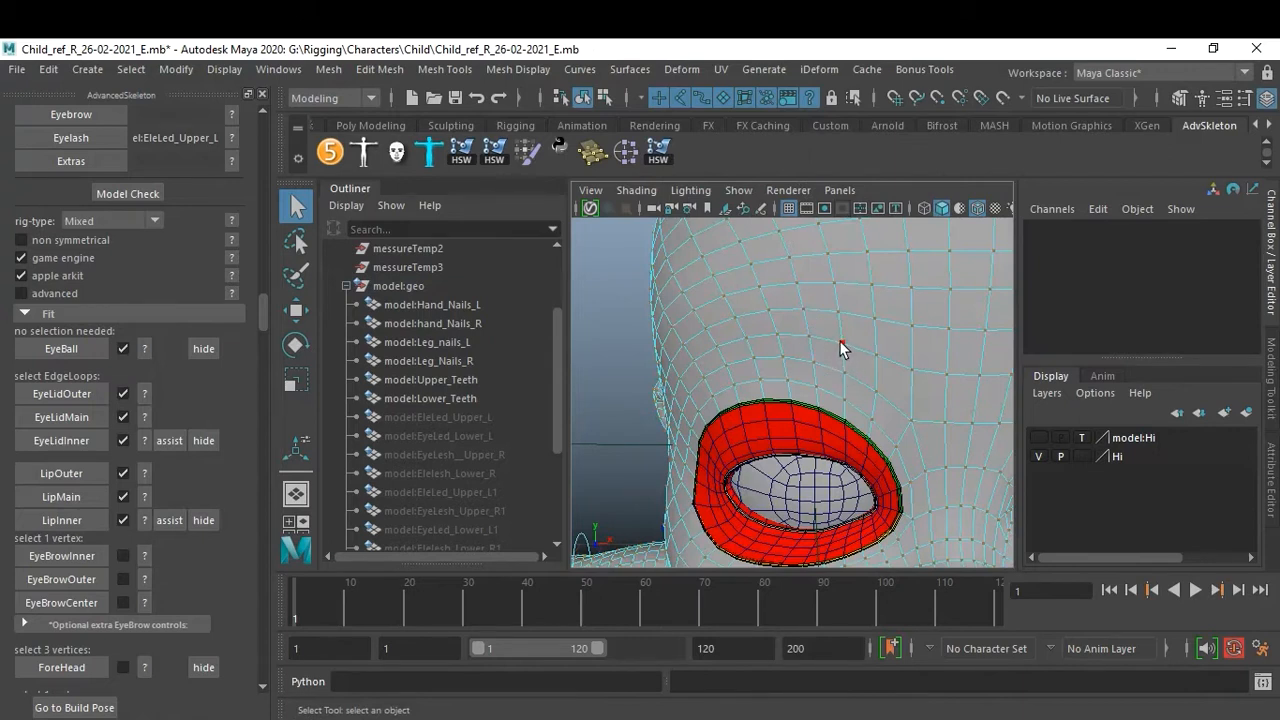
{"action": "left_click", "coordinate": [841, 342]}
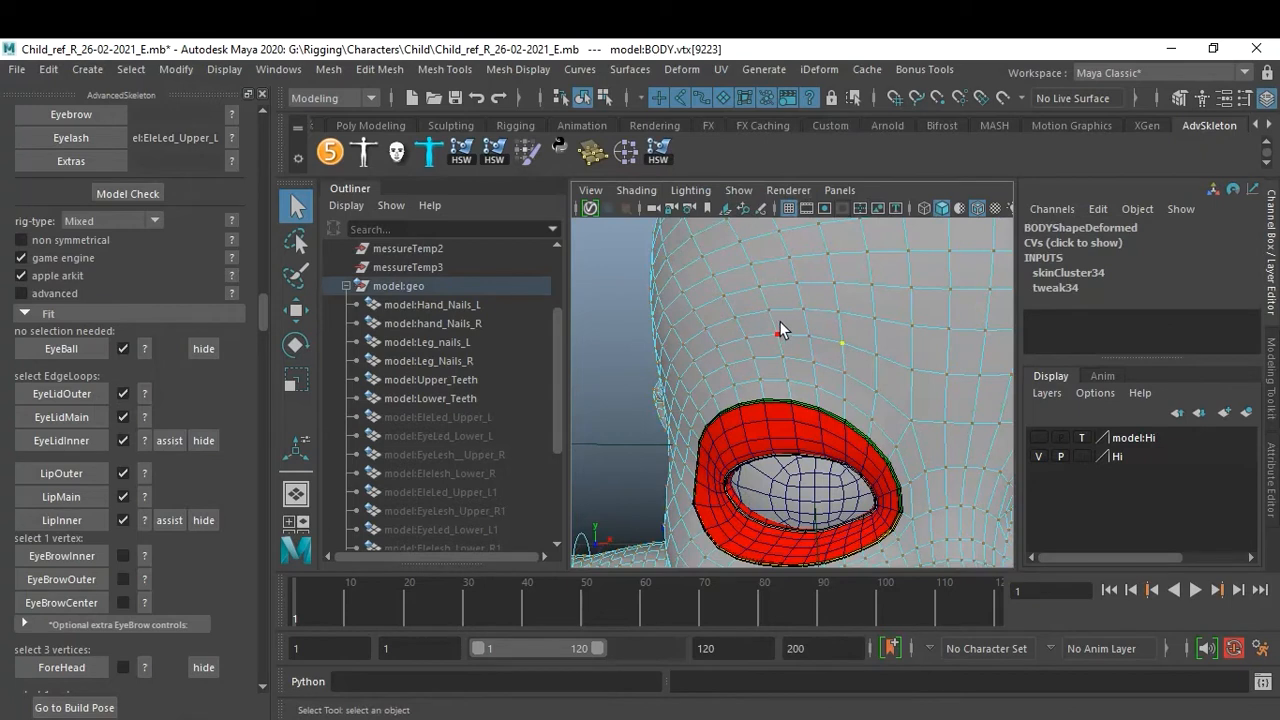
{"action": "left_click", "coordinate": [62, 556]}
Select a vertex above the outer end of the brow and create the EyeBrowOuter fit.
{"action": "left_click_drag", "start_coordinate": [616, 382], "coordinate": [792, 374], "text": "alt"}
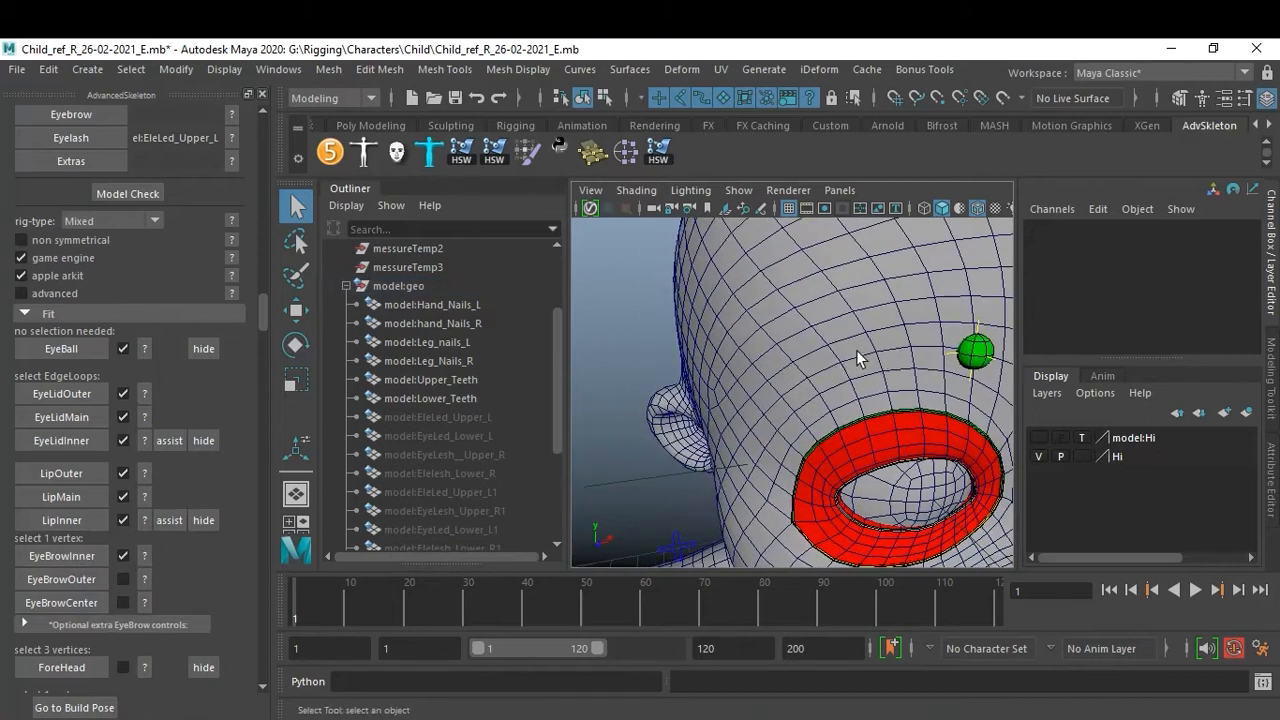
{"action": "left_click", "coordinate": [827, 370]}
{"action": "right_click_drag", "start_coordinate": [827, 370], "coordinate": [738, 184]}
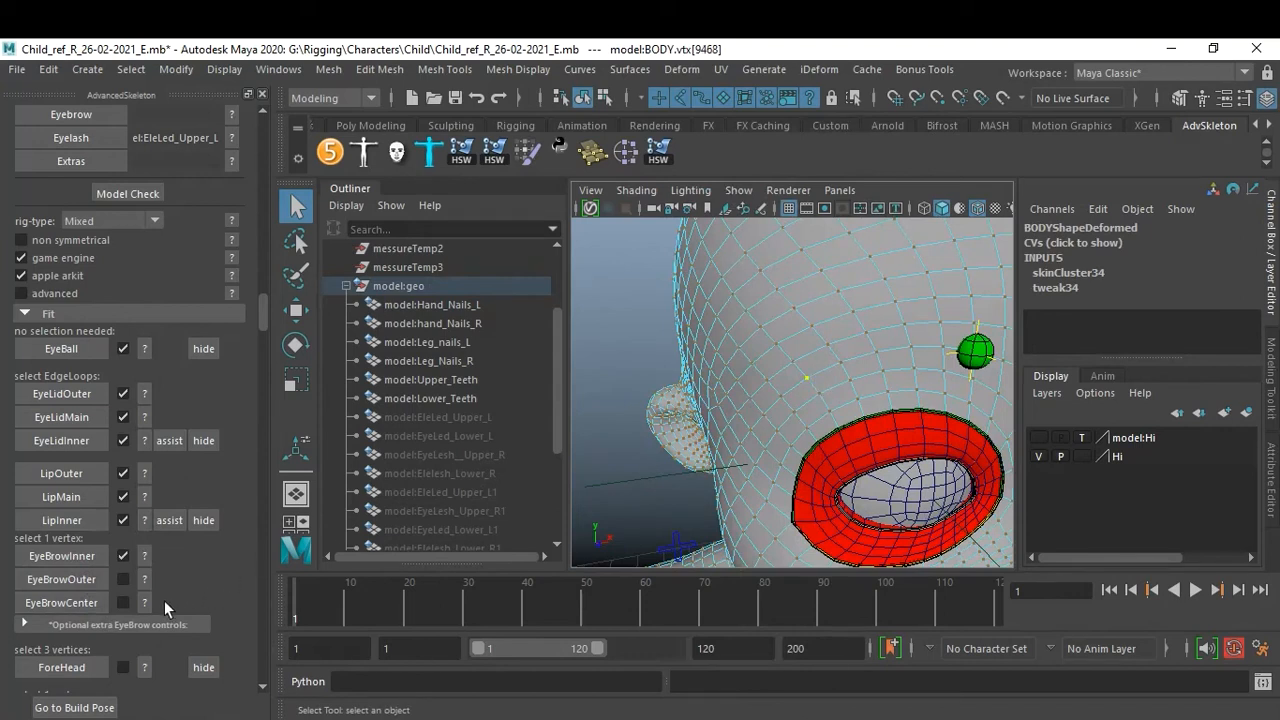
{"action": "left_click", "coordinate": [71, 581]}
Select a brow vertex between the inner and outer points and create the EyeBrowCenter fit.
{"action": "left_click", "coordinate": [895, 362]}
{"action": "right_click_drag", "start_coordinate": [895, 362], "coordinate": [843, 182]}
{"action": "left_click", "coordinate": [906, 302]}
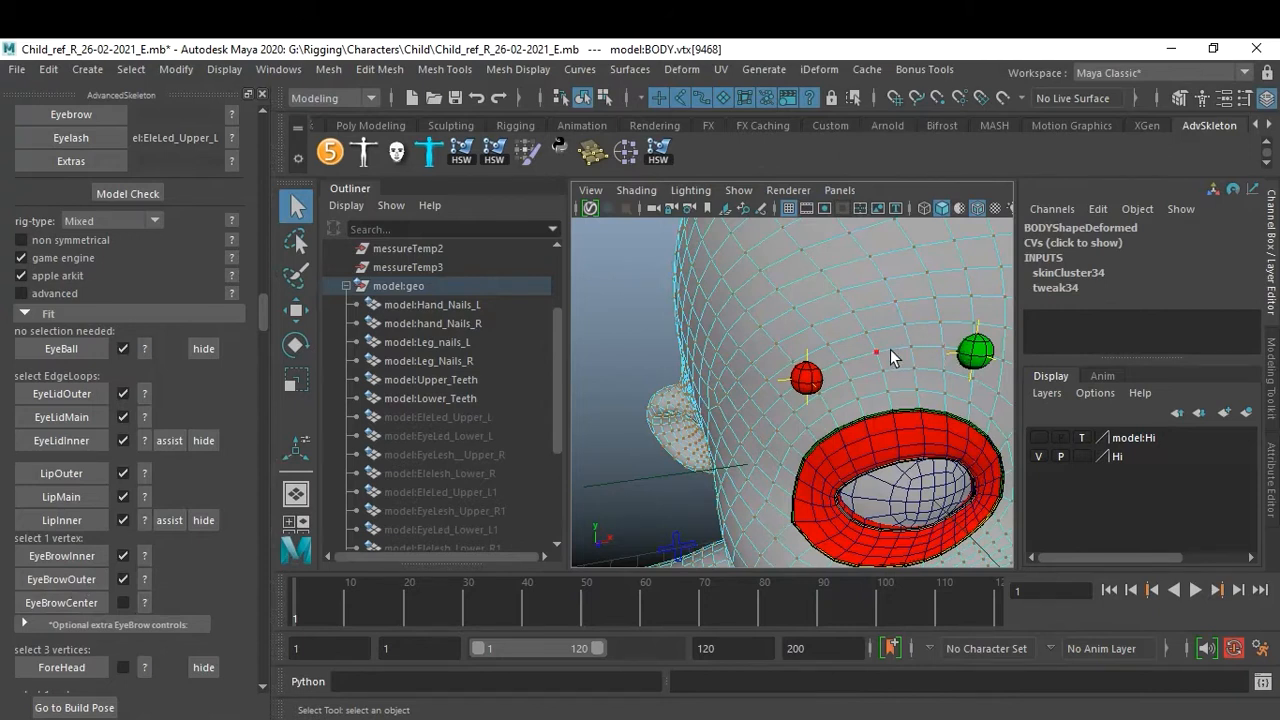
{"action": "left_click", "coordinate": [914, 365]}
{"action": "left_click", "coordinate": [85, 603]}
Open and close the ForeHead help image showing the three vertex placement.
{"action": "left_click_drag", "start_coordinate": [938, 387], "coordinate": [840, 362], "text": "alt"}
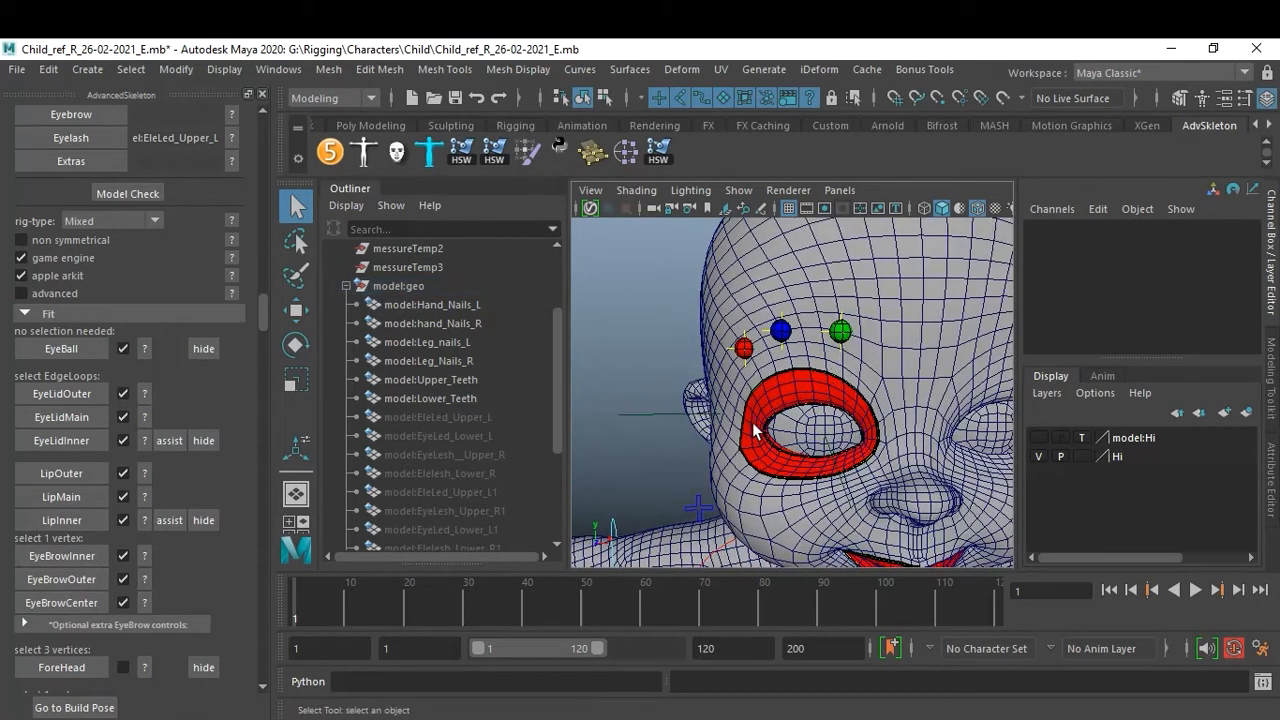
{"action": "scroll", "coordinate": [145, 550], "scroll_direction": "down", "scroll_amount": 2}
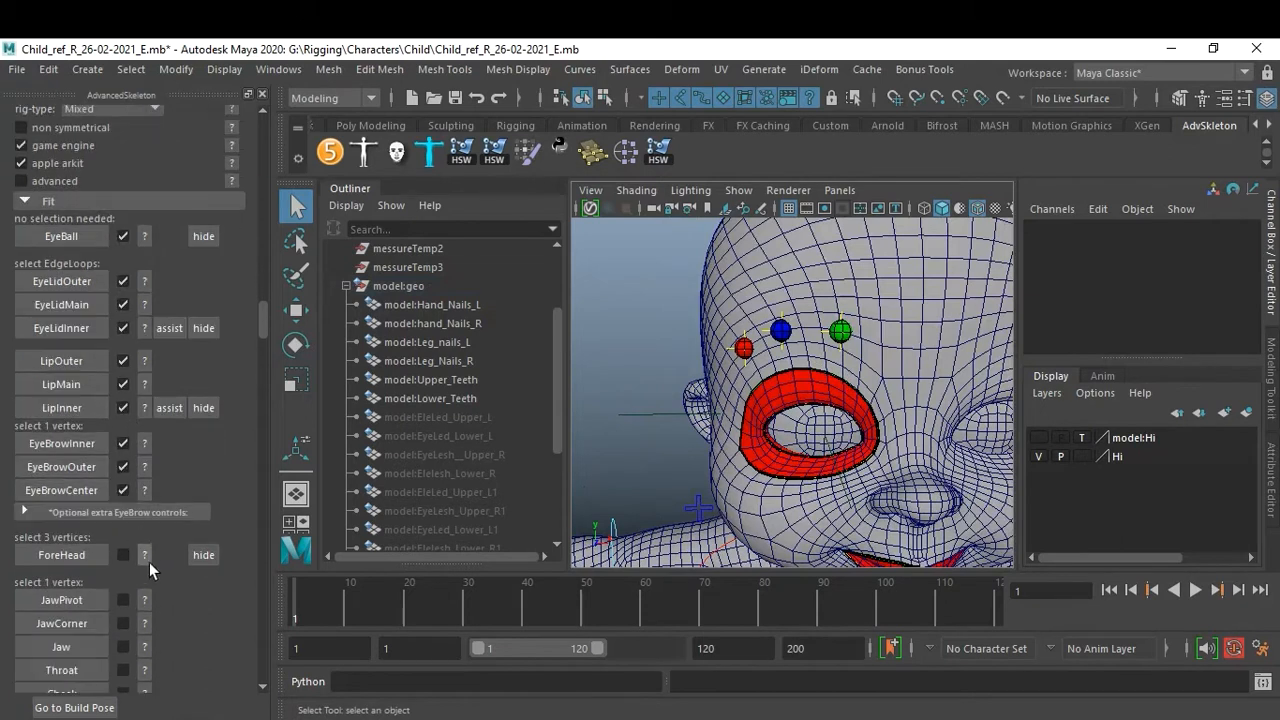
{"action": "left_click", "coordinate": [146, 558]}
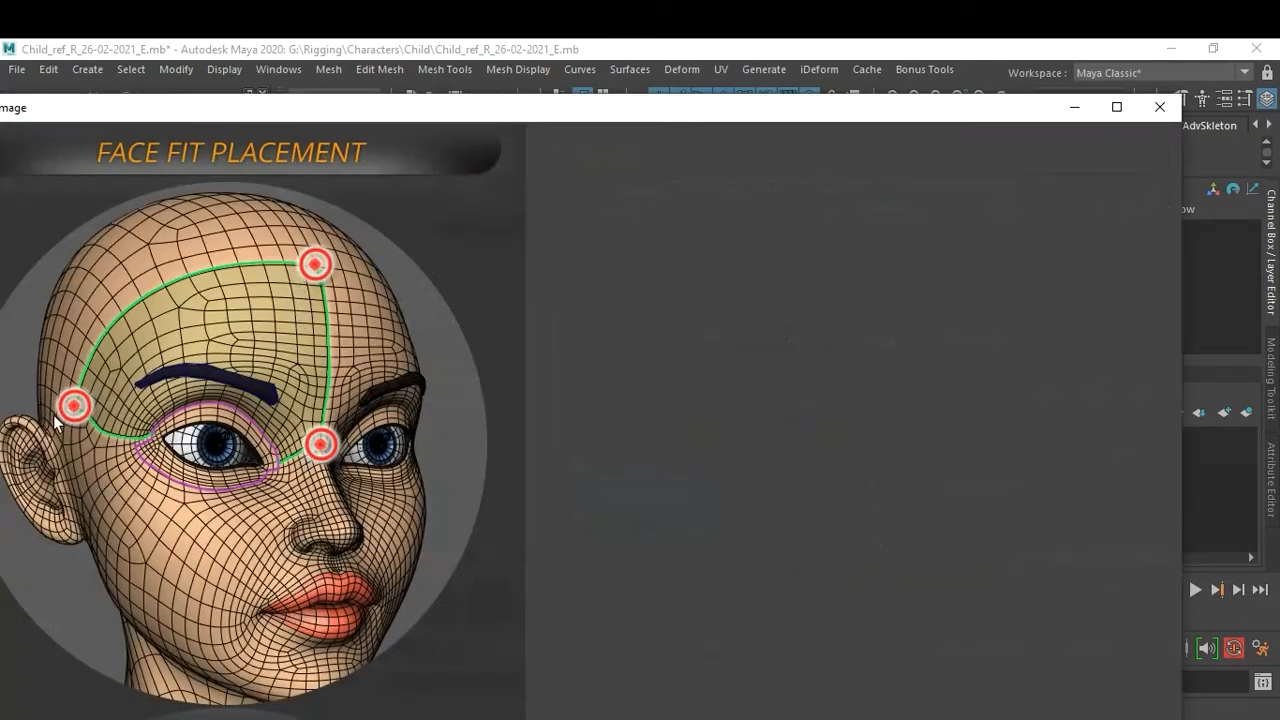
{"action": "left_click", "coordinate": [1149, 114]}
Select three forehead vertices, at the top of the head, the outer temple and between the brows, and create the ForeHead fit.
{"action": "left_click_drag", "start_coordinate": [829, 405], "coordinate": [826, 384], "text": "alt"}
{"action": "right_click_drag", "start_coordinate": [826, 384], "coordinate": [896, 380], "text": "alt"}
{"action": "mouse_move", "coordinate": [896, 370]}
{"action": "middle_mouse_down", "text": "alt"}
{"action": "mouse_move", "coordinate": [900, 390]}
{"action": "mouse_move", "coordinate": [893, 358]}
{"action": "middle_mouse_up", "text": "alt"}
{"action": "left_click_drag", "start_coordinate": [893, 358], "coordinate": [908, 404], "text": "alt"}
{"action": "right_click_drag", "start_coordinate": [904, 403], "coordinate": [815, 181]}
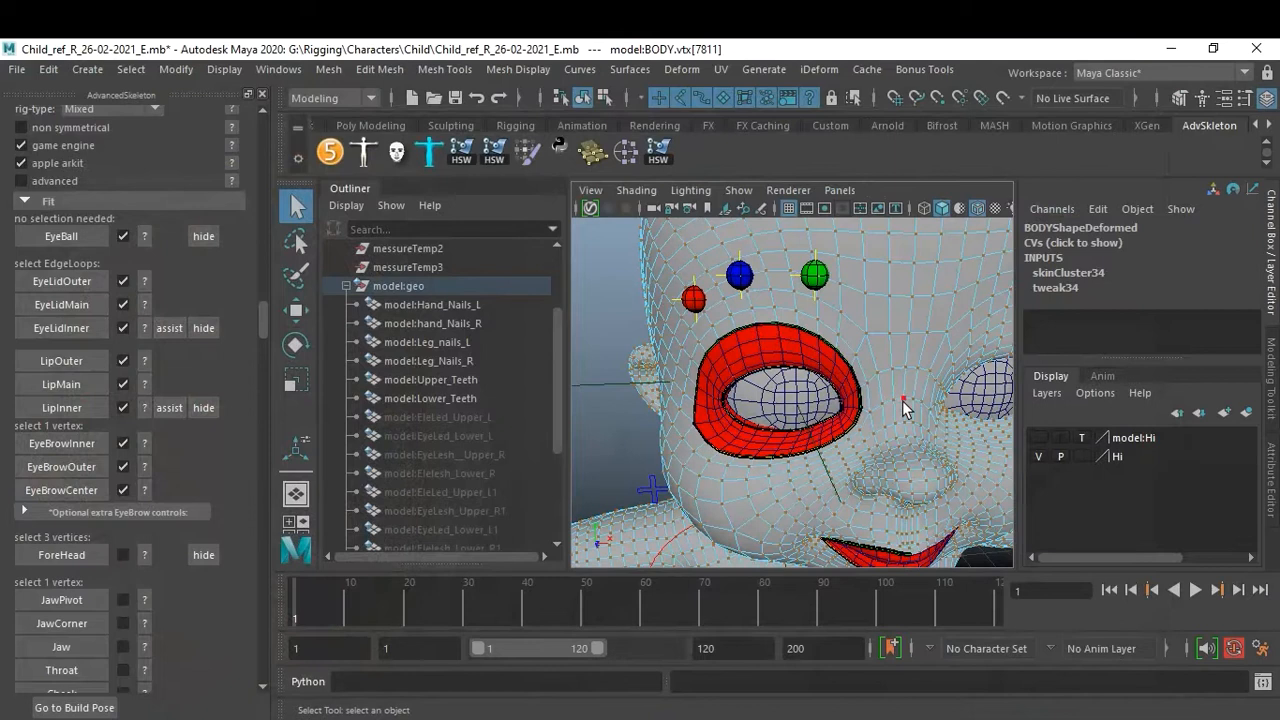
{"action": "right_click_drag", "start_coordinate": [917, 419], "coordinate": [897, 447], "text": "alt"}
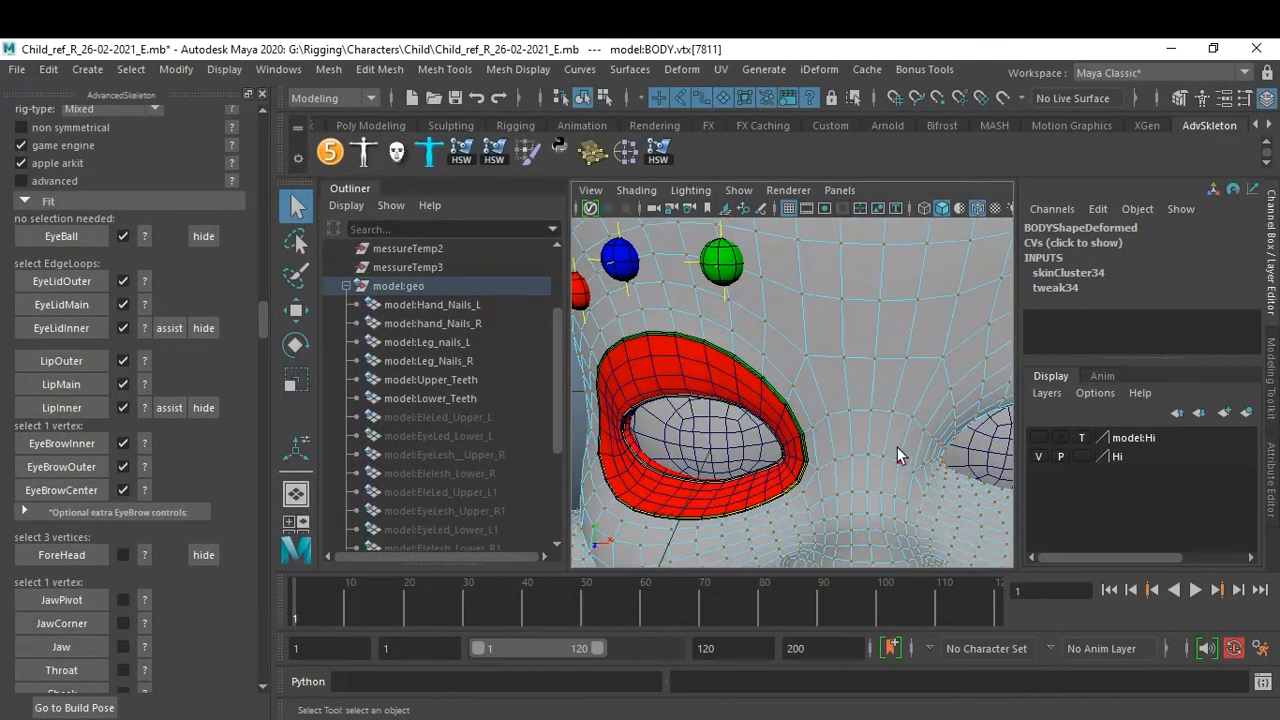
{"action": "scroll", "coordinate": [868, 462], "scroll_direction": "down", "scroll_amount": 5}
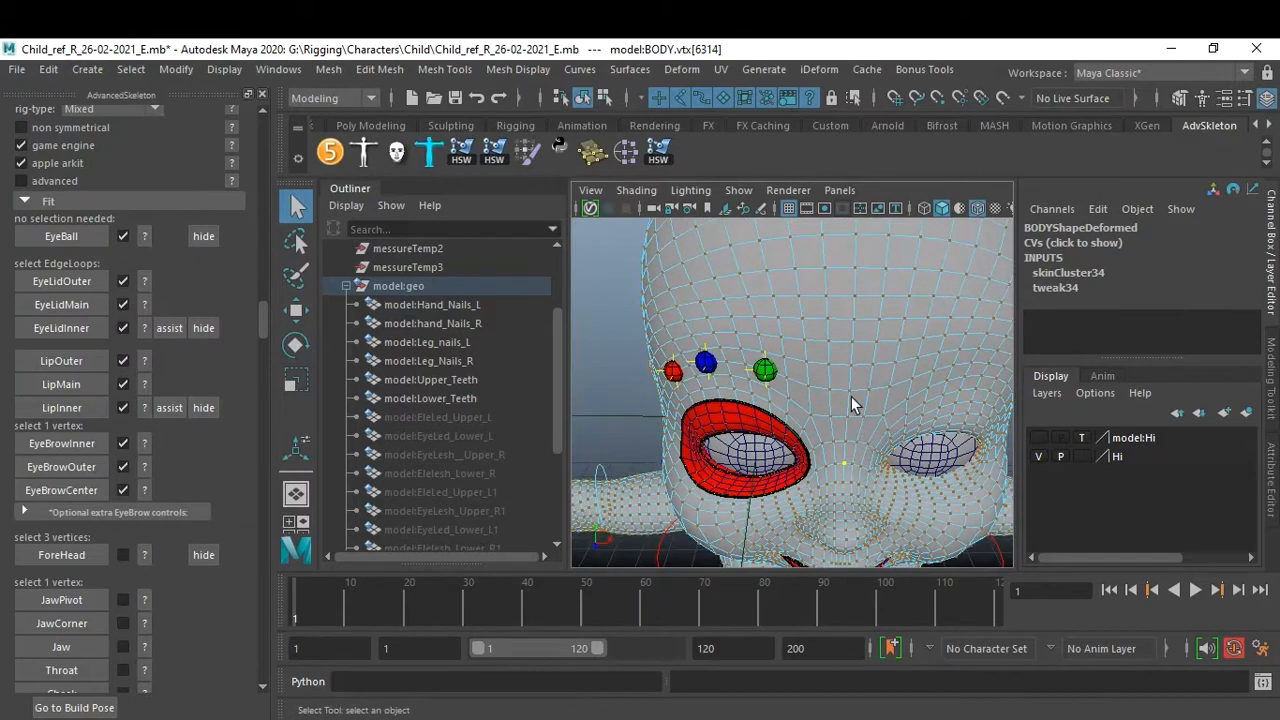
{"action": "left_click_drag", "start_coordinate": [875, 269], "coordinate": [848, 438], "text": "alt"}
{"action": "middle_click_drag", "start_coordinate": [914, 386], "coordinate": [794, 412], "text": "alt"}
{"action": "scroll", "coordinate": [794, 404], "scroll_direction": "down", "scroll_amount": 5}
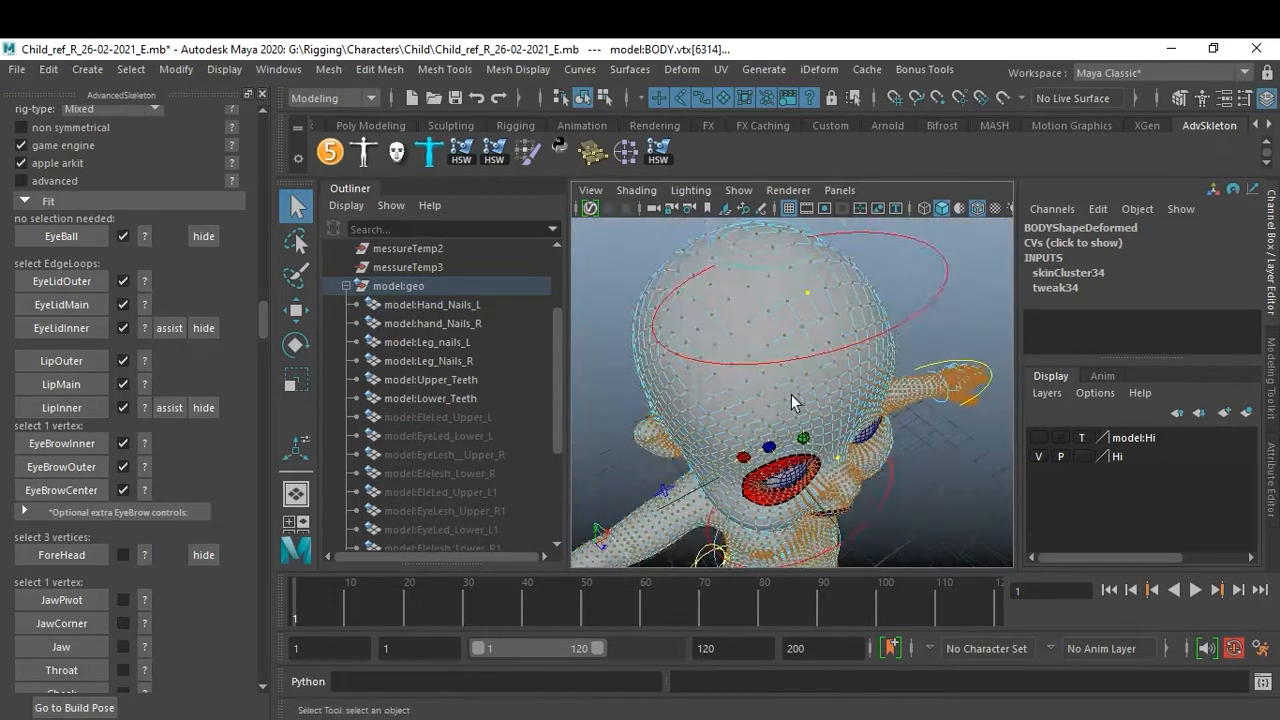
{"action": "left_click_drag", "start_coordinate": [828, 424], "coordinate": [822, 359], "text": "alt"}
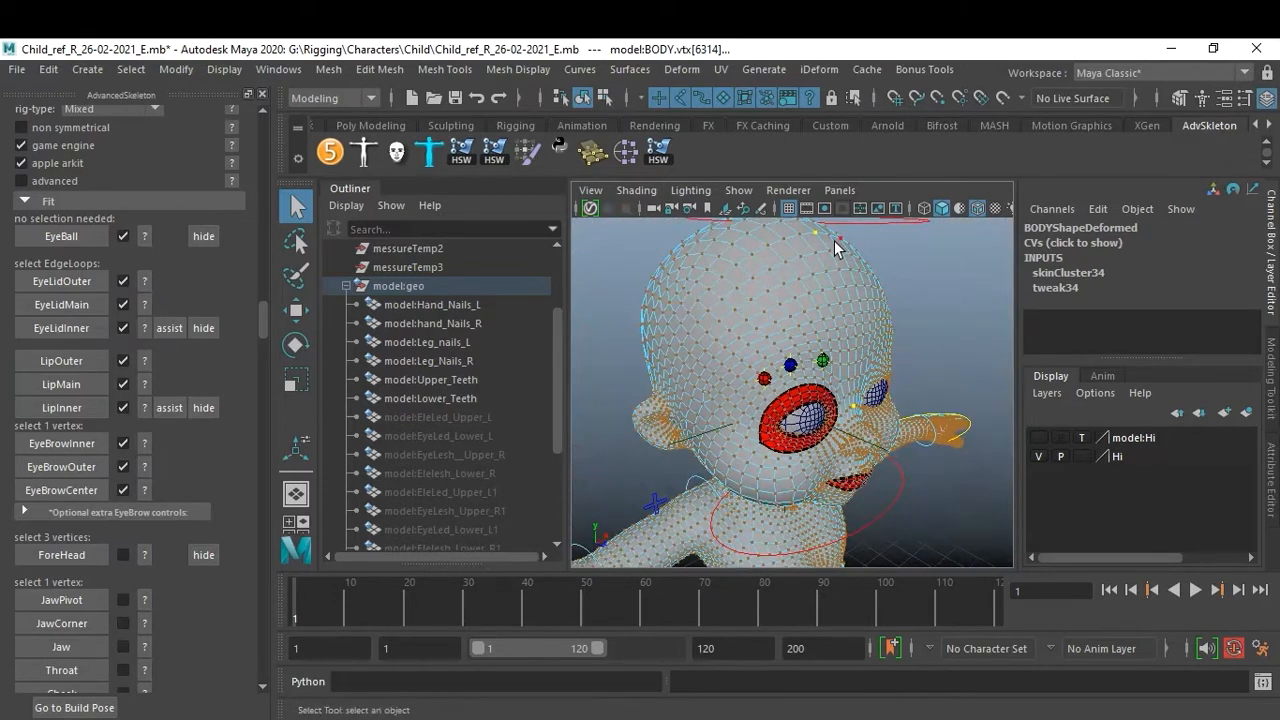
{"action": "mouse_move", "coordinate": [682, 425]}
{"action": "left_mouse_down", "text": "alt"}
{"action": "mouse_move", "coordinate": [738, 410]}
{"action": "mouse_move", "coordinate": [682, 426]}
{"action": "left_mouse_up", "text": "alt"}
{"action": "right_click_drag", "start_coordinate": [682, 426], "coordinate": [809, 364], "text": "alt"}
{"action": "middle_click_drag", "start_coordinate": [809, 364], "coordinate": [828, 403], "text": "alt"}
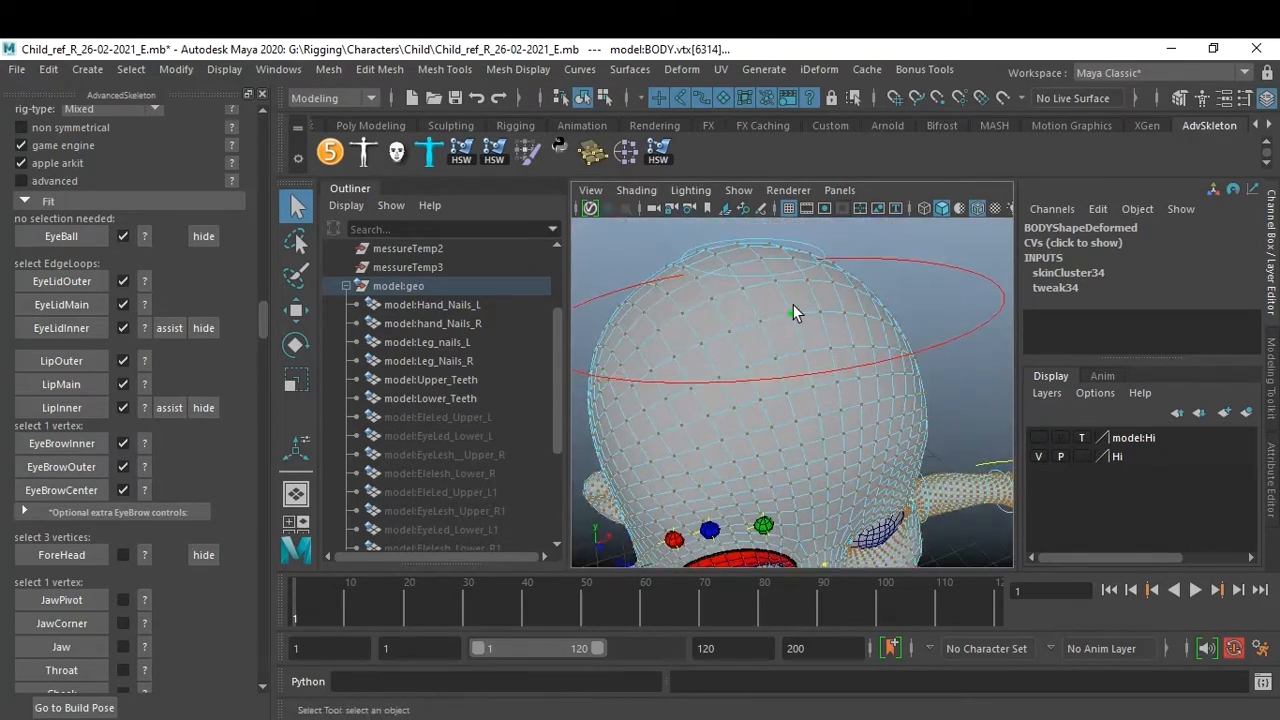
{"action": "left_click", "coordinate": [814, 387]}
{"action": "left_click_drag", "start_coordinate": [835, 436], "coordinate": [880, 395], "text": "alt"}
{"action": "left_click", "coordinate": [800, 318]}
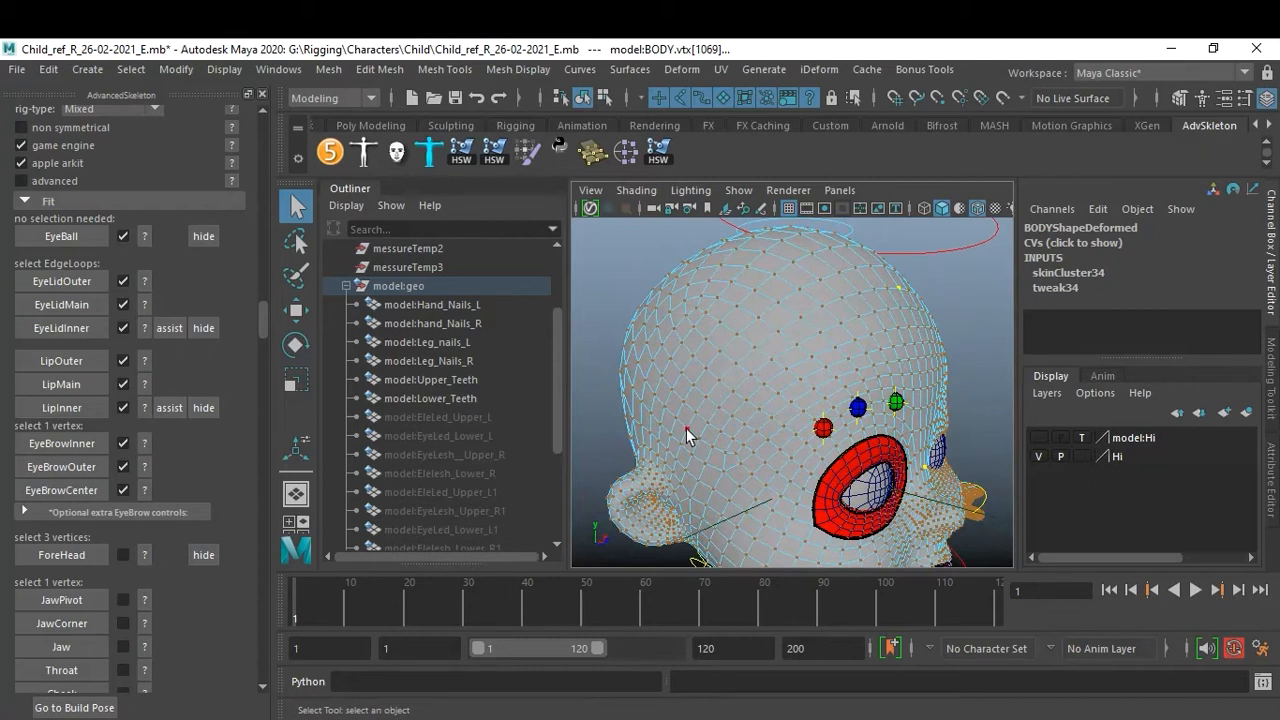
{"action": "left_click_drag", "start_coordinate": [666, 478], "coordinate": [705, 448], "text": "alt"}
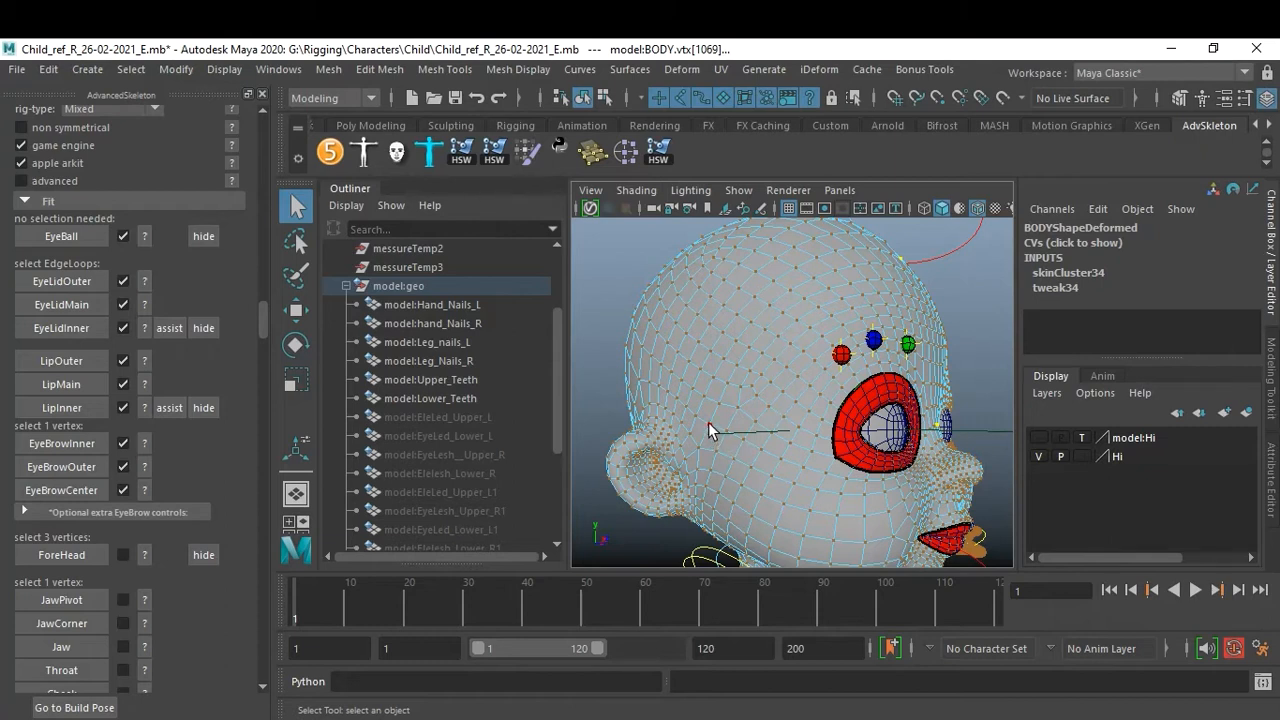
{"action": "left_click_drag", "start_coordinate": [709, 422], "coordinate": [704, 452], "text": "alt"}
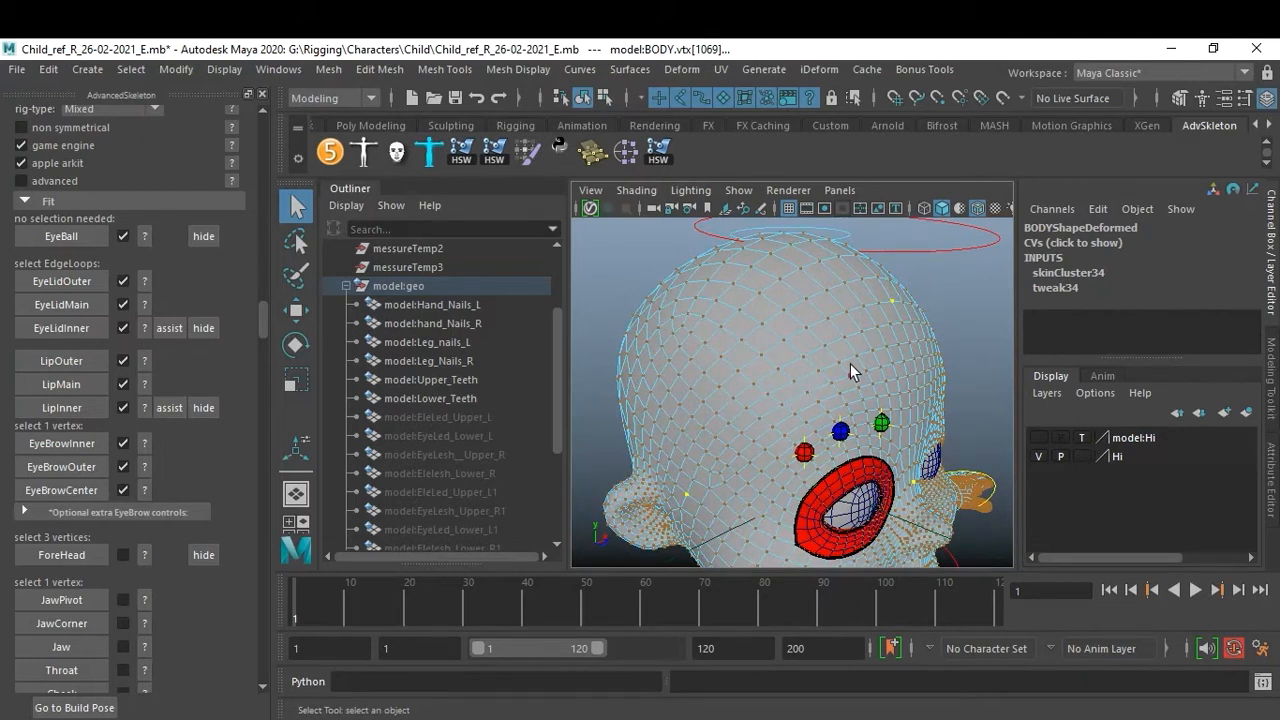
{"action": "left_click", "coordinate": [908, 341], "text": "shift"}
{"action": "left_click_drag", "start_coordinate": [917, 378], "coordinate": [846, 381], "text": "alt"}
{"action": "left_click", "coordinate": [827, 307], "text": "shift"}
{"action": "left_click_drag", "start_coordinate": [787, 411], "coordinate": [755, 386], "text": "alt"}
{"action": "right_click_drag", "start_coordinate": [783, 380], "coordinate": [797, 366], "text": "alt"}
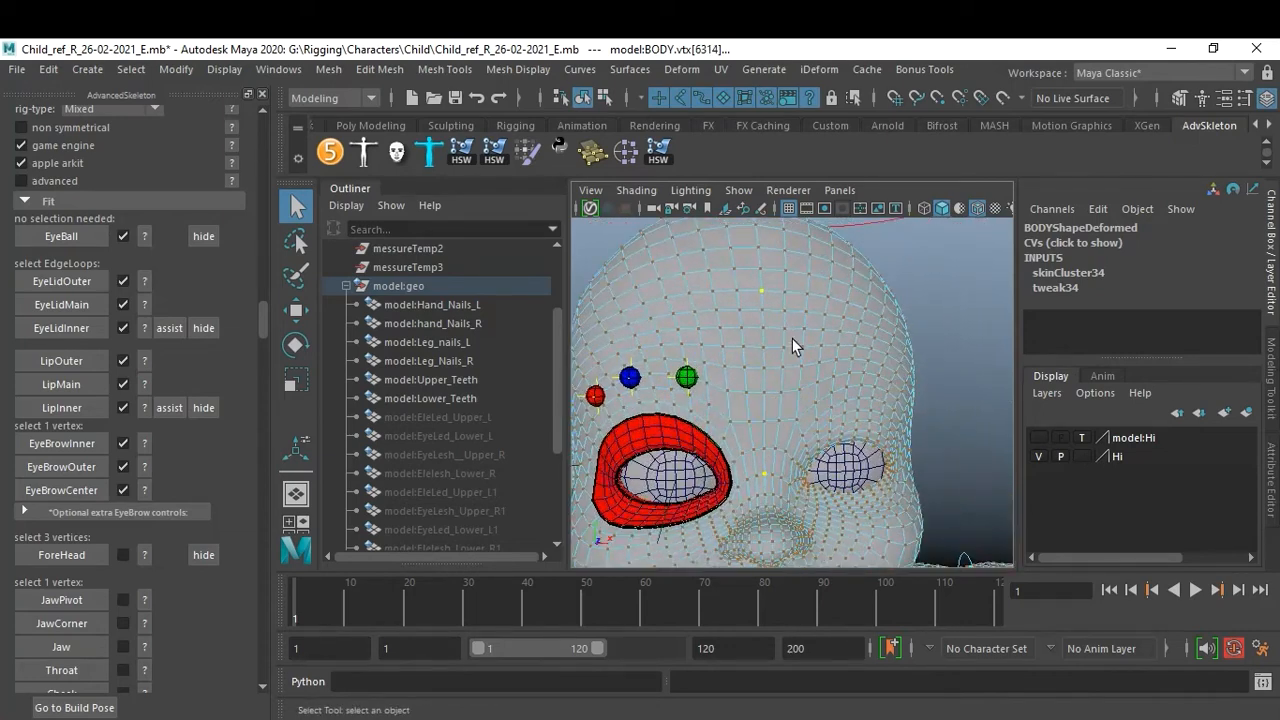
{"action": "left_click_drag", "start_coordinate": [759, 452], "coordinate": [815, 490], "text": "alt"}
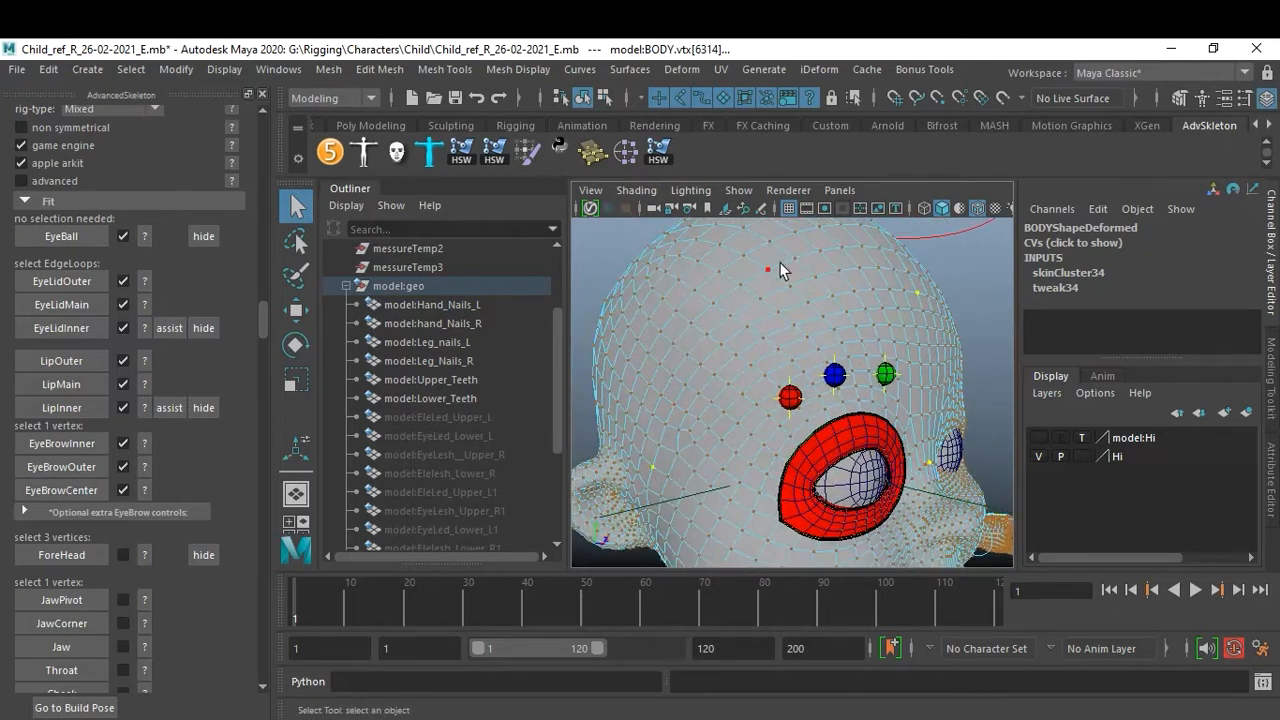
{"action": "left_click", "coordinate": [64, 554]}
{"action": "left_click_drag", "start_coordinate": [866, 396], "coordinate": [790, 372], "text": "alt"}
{"action": "mouse_move", "coordinate": [790, 372]}
{"action": "right_mouse_down", "text": "alt"}
{"action": "mouse_move", "coordinate": [737, 358]}
{"action": "mouse_move", "coordinate": [800, 381]}
{"action": "right_mouse_up", "text": "alt"}
{"action": "left_click_drag", "start_coordinate": [800, 381], "coordinate": [740, 420], "text": "alt"}
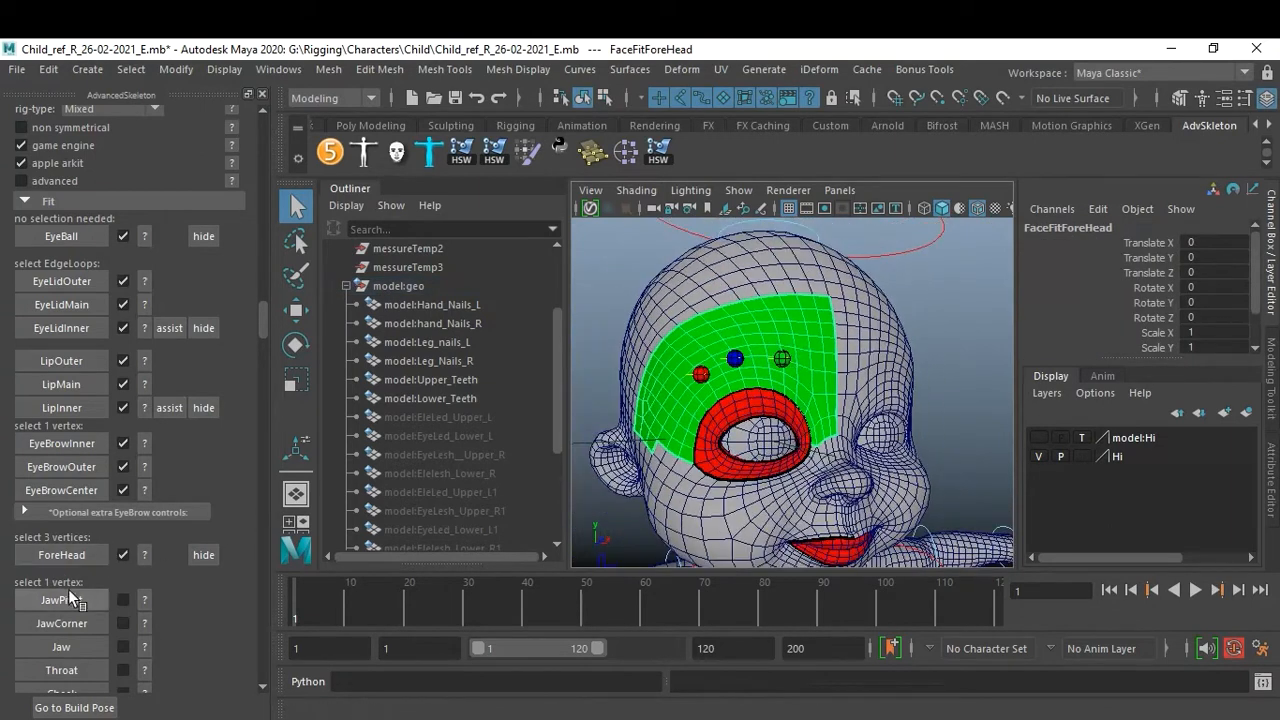
Reopen and close the ForeHead help image to check the placement.
{"action": "left_click", "coordinate": [144, 554]}
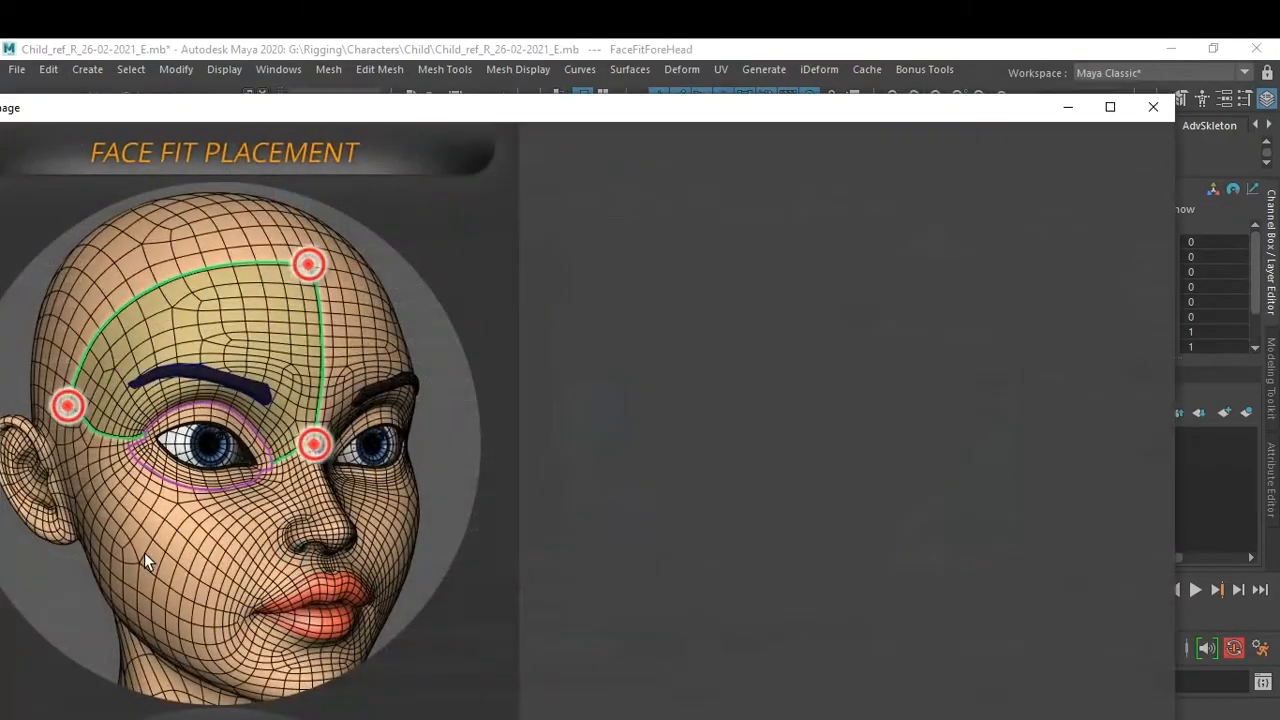
{"action": "left_click", "coordinate": [1153, 106]}
{"action": "mouse_move", "coordinate": [866, 425]}
{"action": "right_mouse_down", "text": "alt"}
{"action": "mouse_move", "coordinate": [834, 396]}
{"action": "mouse_move", "coordinate": [852, 412]}
{"action": "right_mouse_up", "text": "alt"}
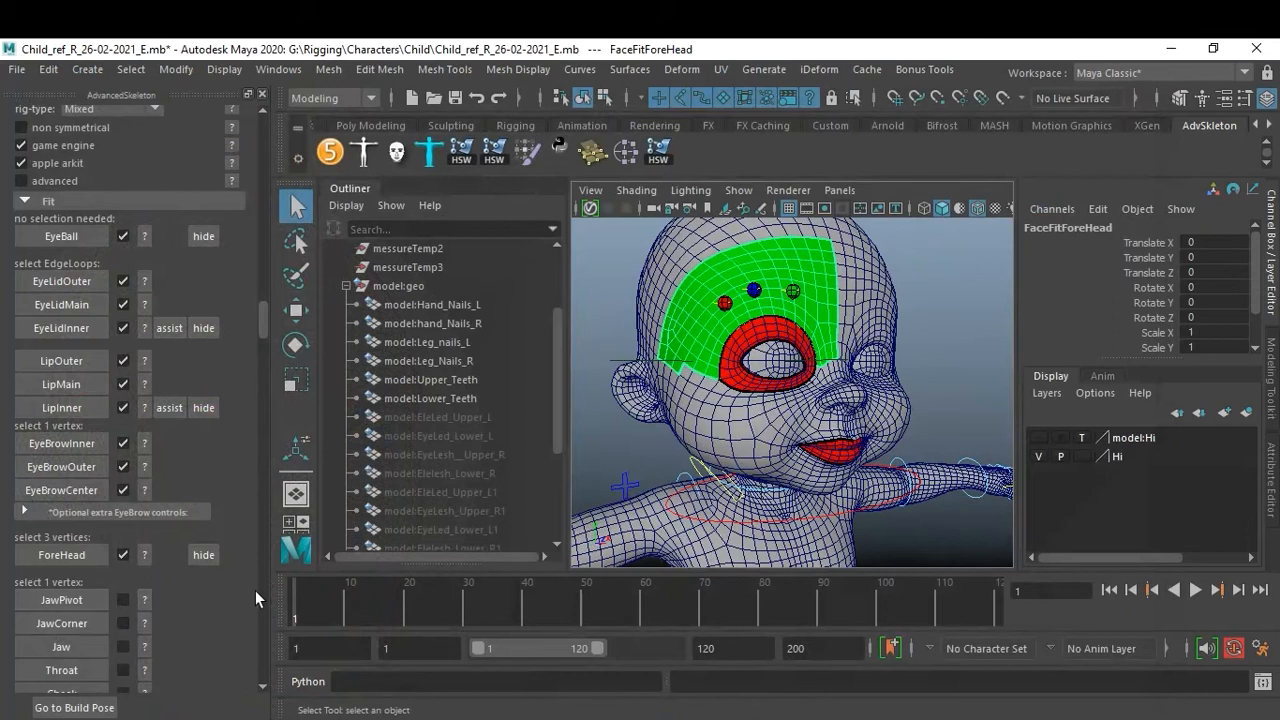
Open and close the JawPivot help image showing the vertex in front of the ear.
{"action": "left_click", "coordinate": [146, 599]}
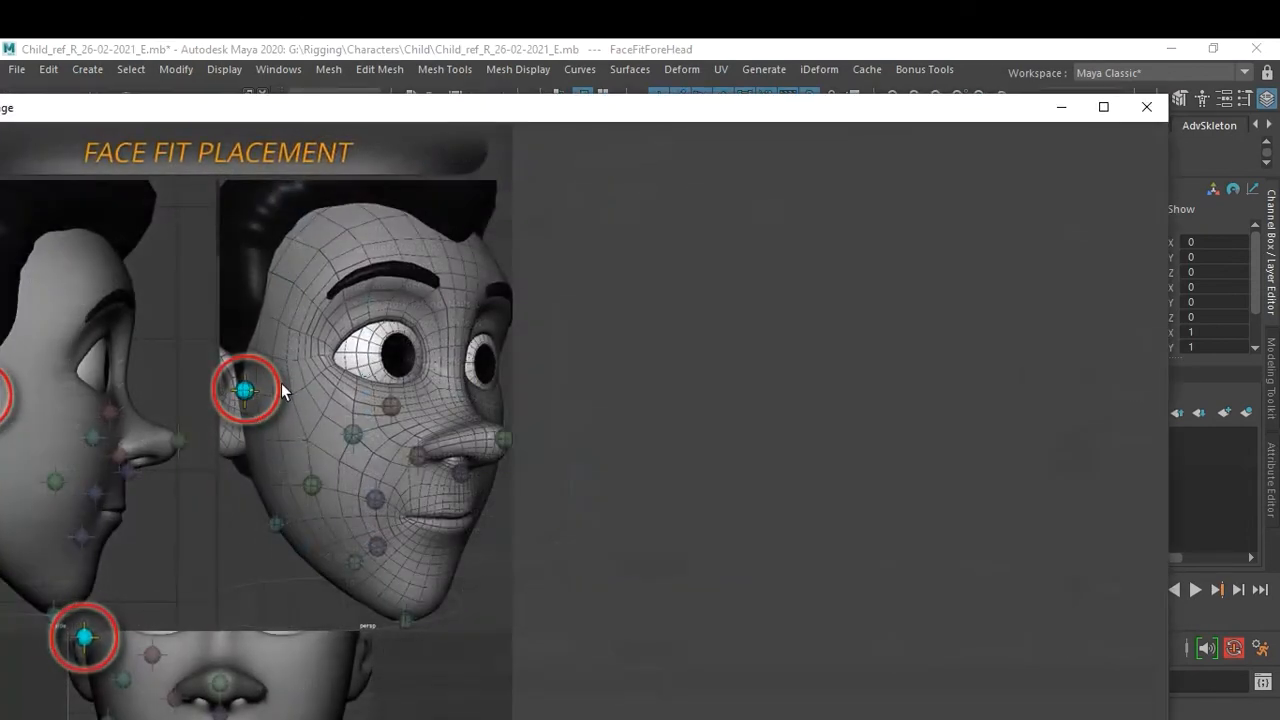
{"action": "left_click", "coordinate": [1148, 108]}
{"action": "left_click_drag", "start_coordinate": [765, 365], "coordinate": [913, 363], "text": "alt"}
{"action": "scroll", "coordinate": [888, 388], "scroll_direction": "up", "scroll_amount": 5}
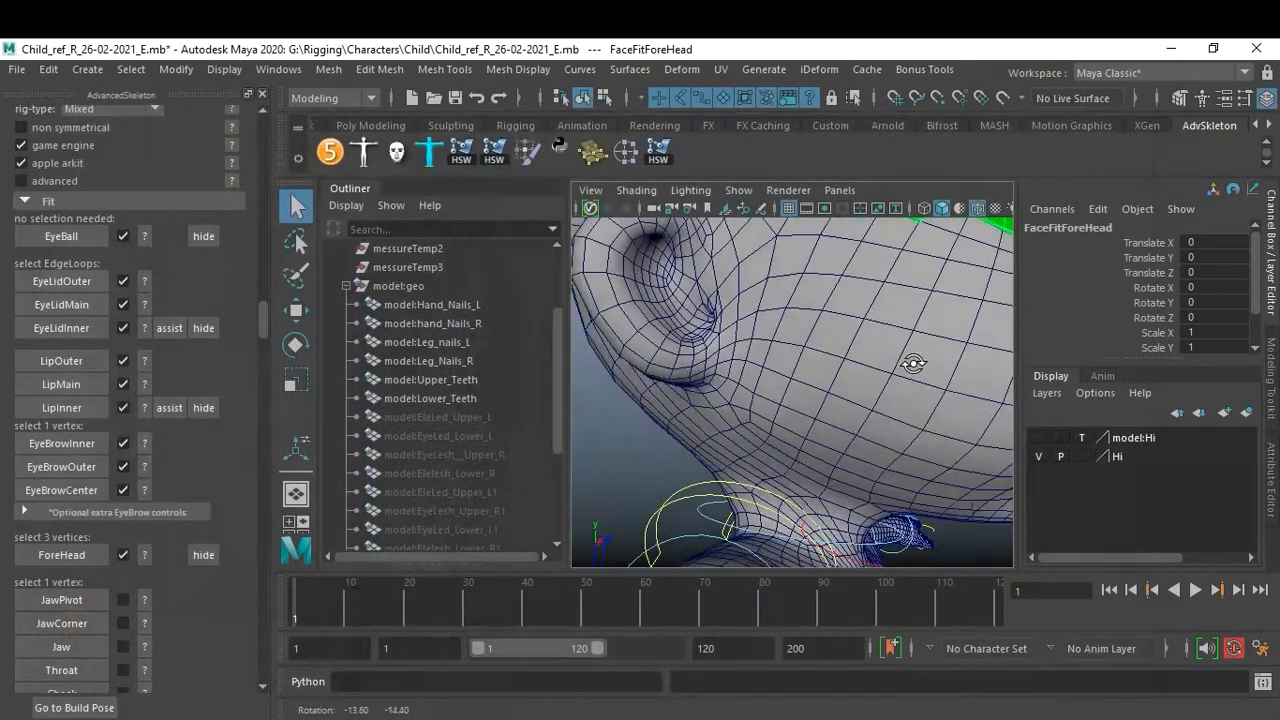
{"action": "left_click", "coordinate": [142, 603]}
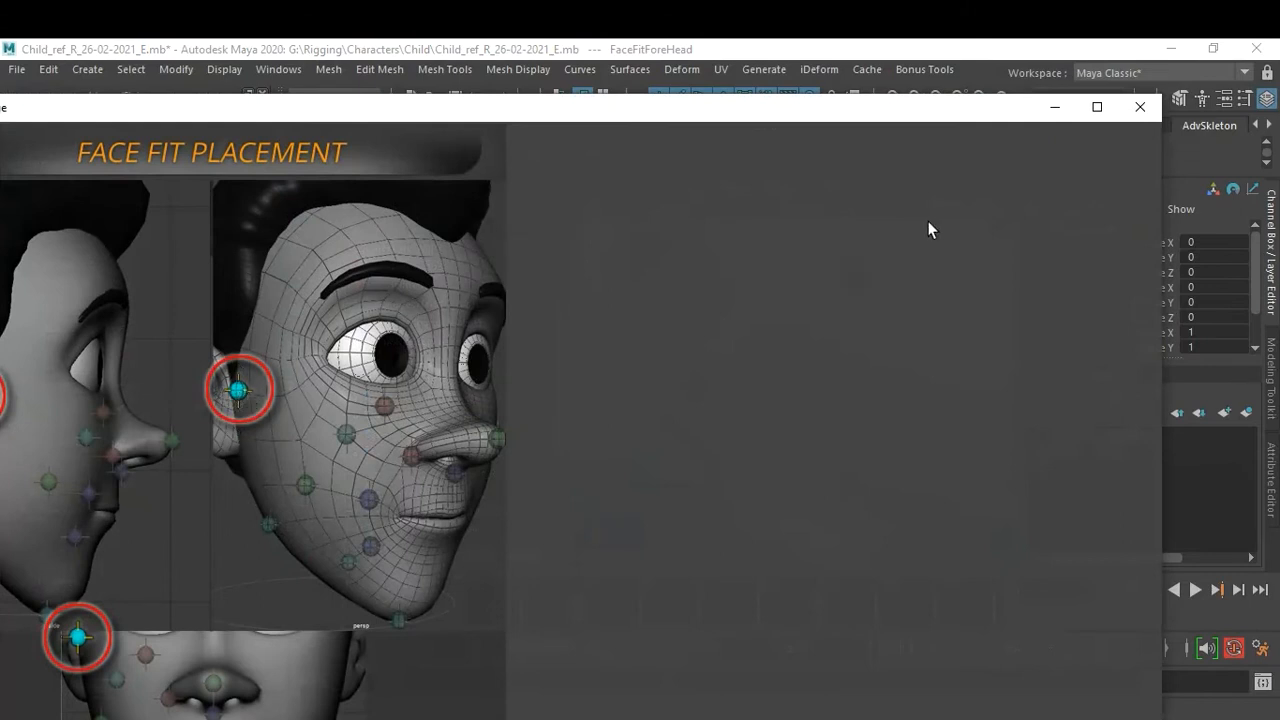
{"action": "left_click", "coordinate": [1141, 107]}
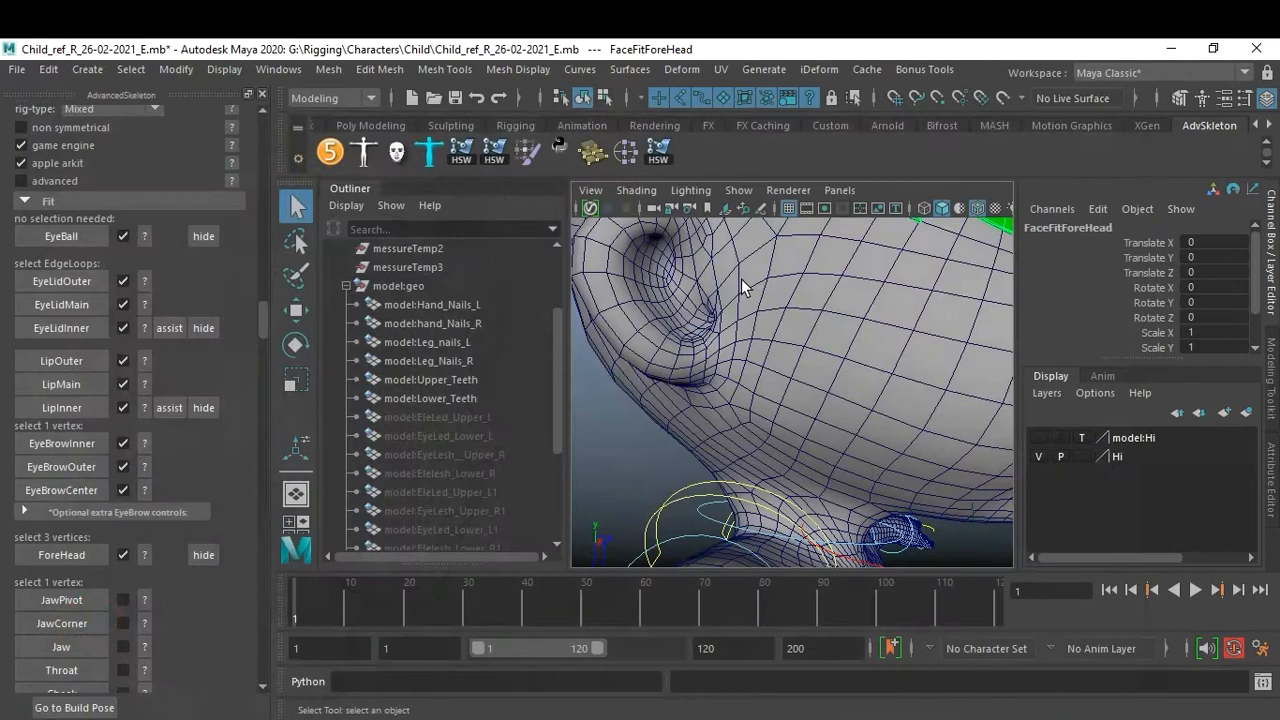
Select a single vertex just in front of the ear and create the JawPivot fit.
{"action": "left_click_drag", "start_coordinate": [763, 288], "coordinate": [755, 312], "text": "alt"}
{"action": "scroll", "coordinate": [756, 314], "scroll_direction": "up", "scroll_amount": 1}
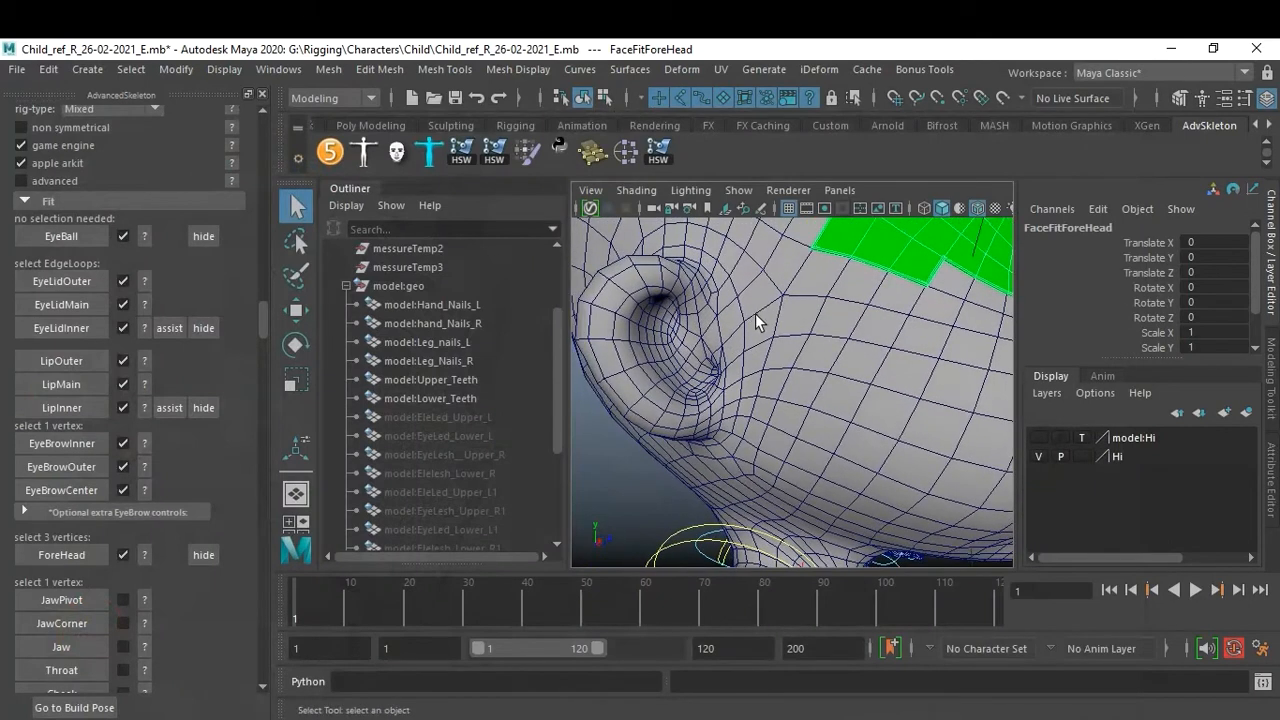
{"action": "right_click_drag", "start_coordinate": [741, 342], "coordinate": [674, 190]}
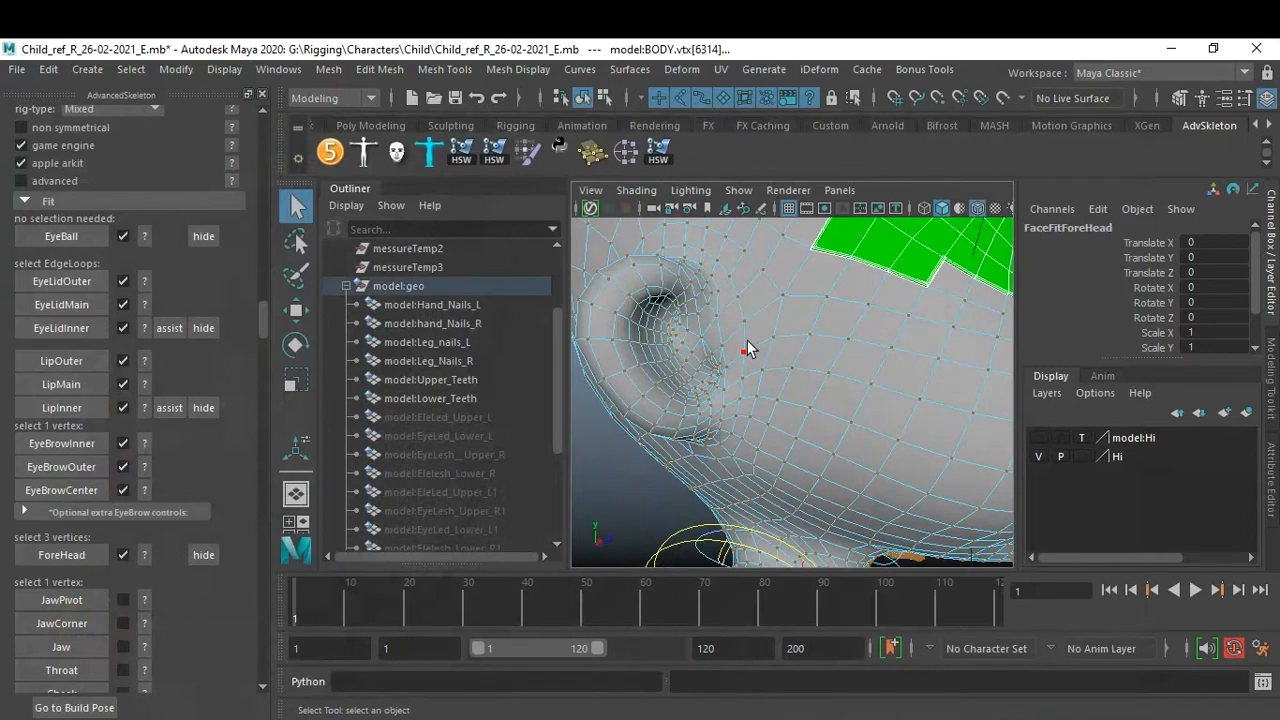
{"action": "left_click", "coordinate": [745, 351]}
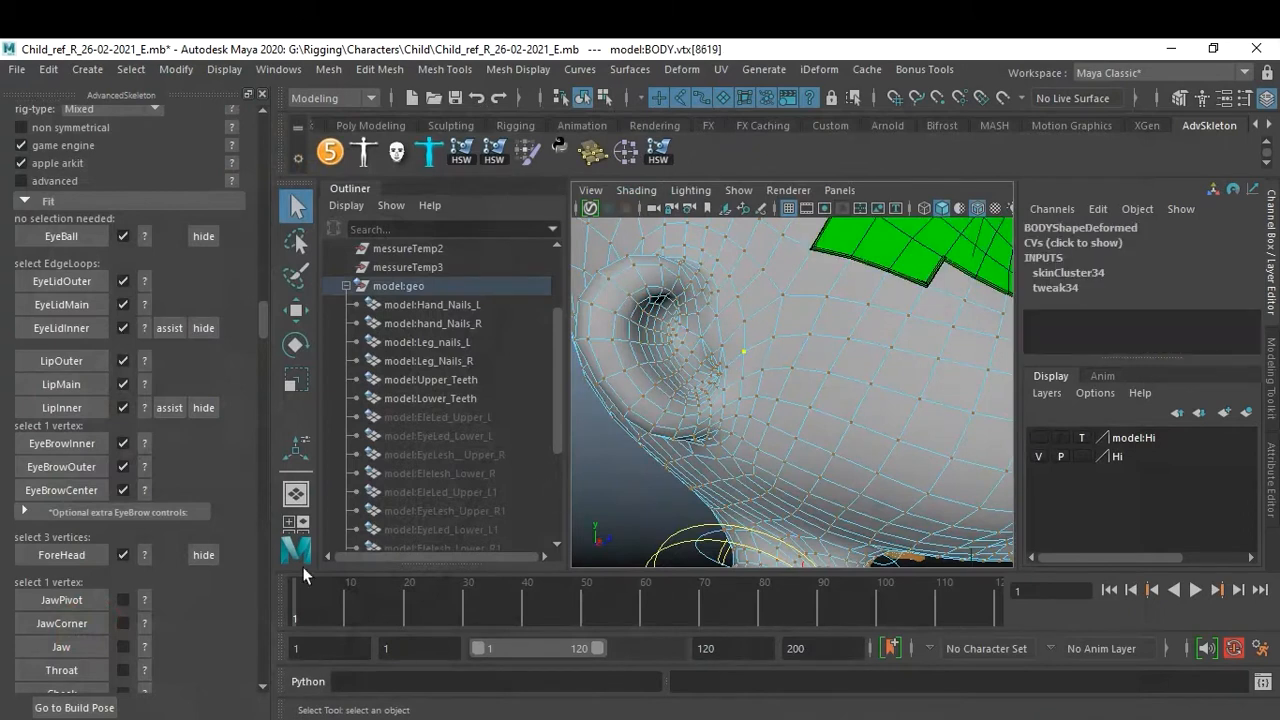
{"action": "left_click", "coordinate": [69, 600]}
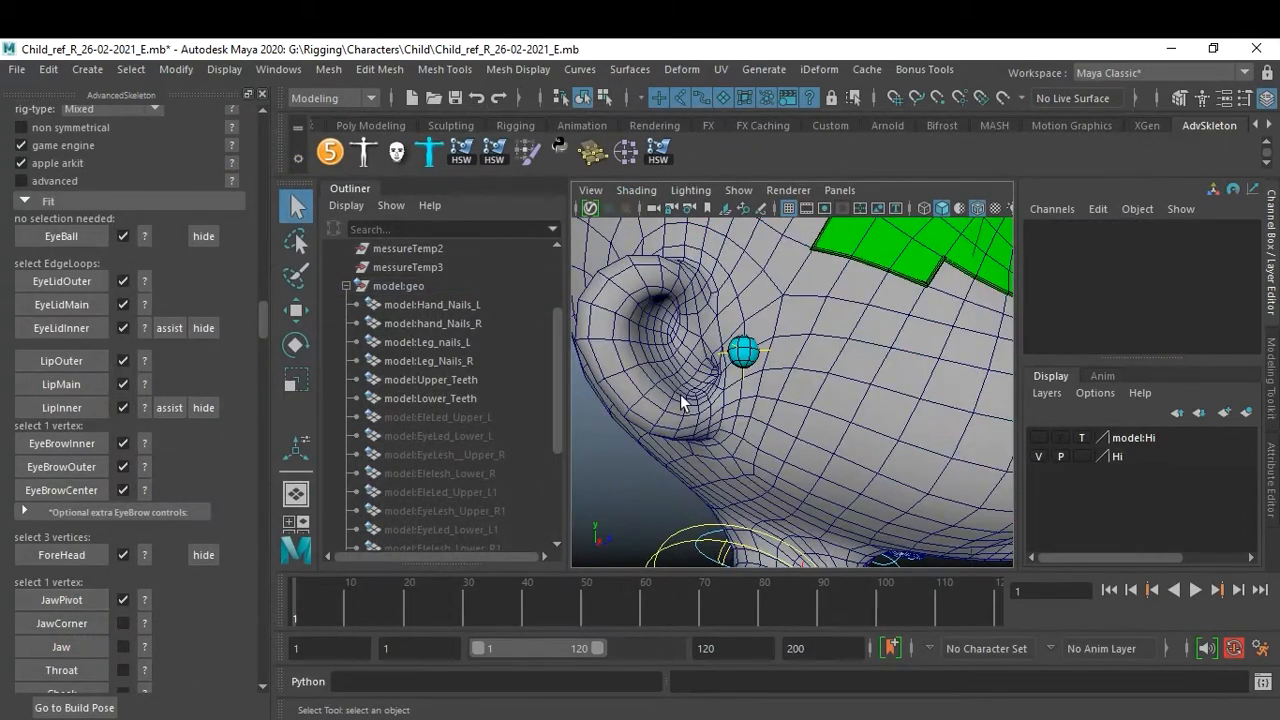
Open the JawCorner help image, reposition and scroll it to see the jaw corner point, and close it.
{"action": "right_click_drag", "start_coordinate": [736, 393], "coordinate": [659, 392], "text": "alt"}
{"action": "left_click_drag", "start_coordinate": [795, 400], "coordinate": [730, 419], "text": "alt"}
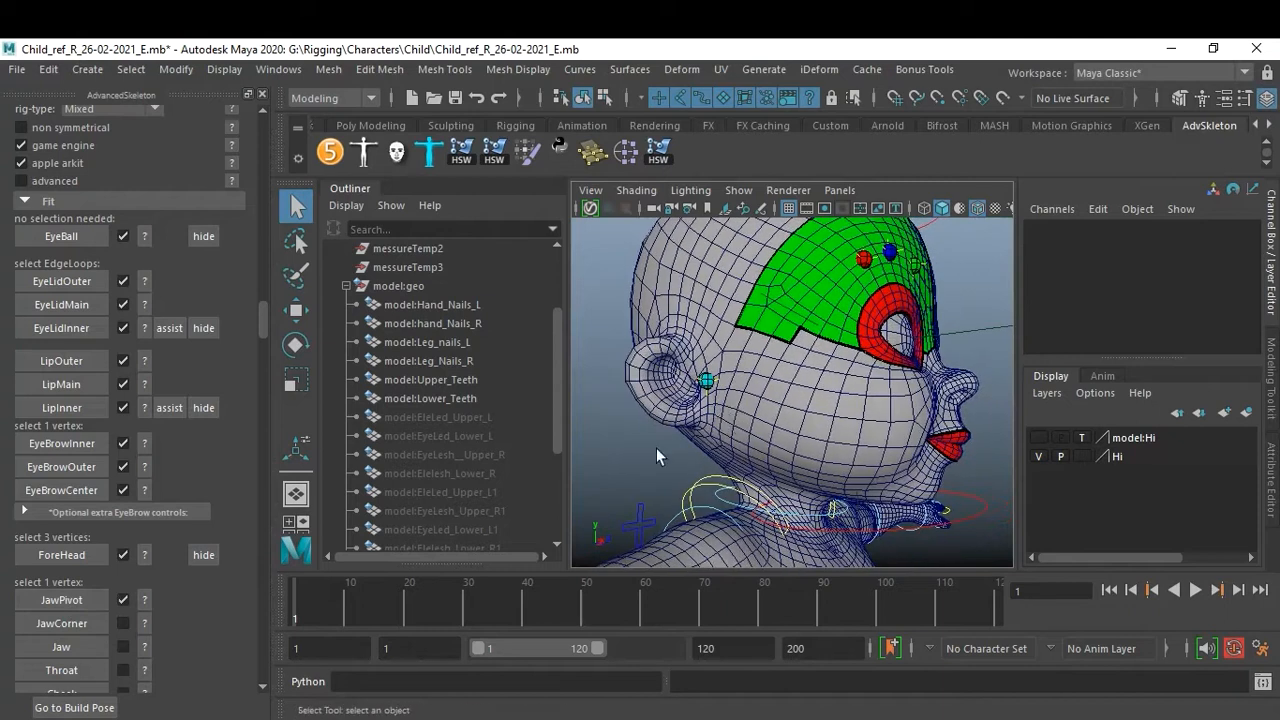
{"action": "left_click", "coordinate": [144, 623]}
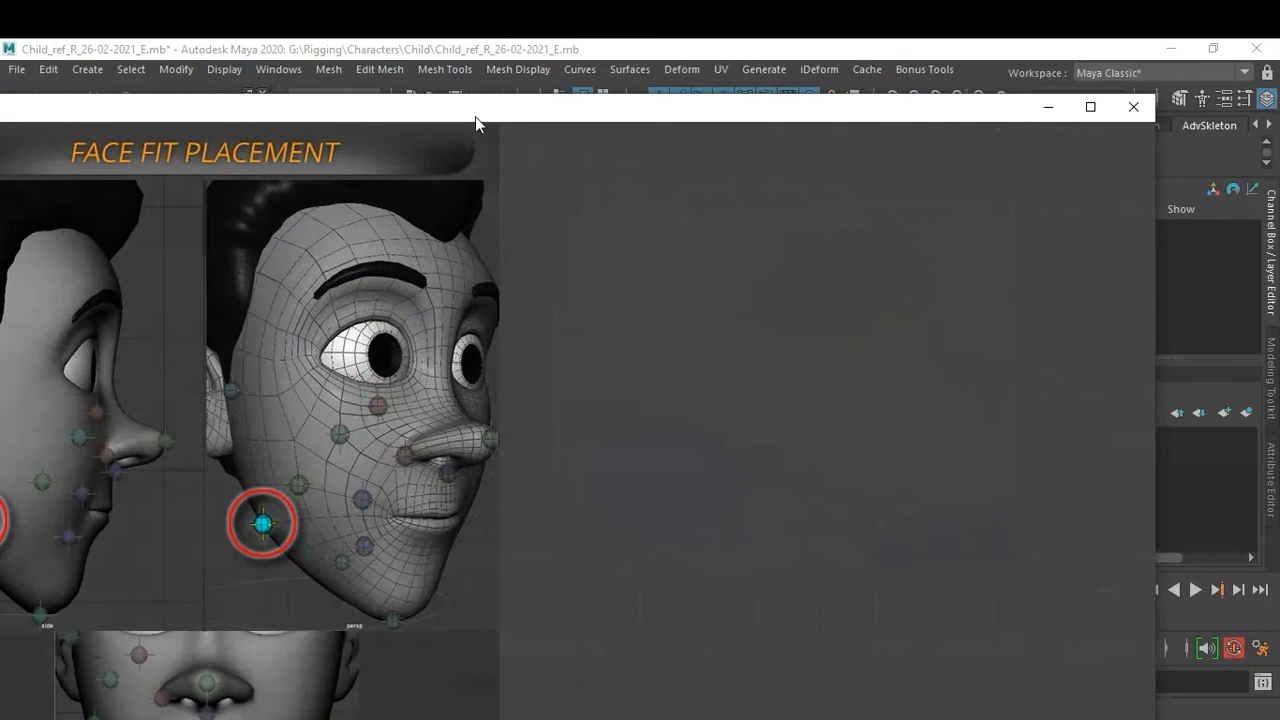
{"action": "left_click_drag", "start_coordinate": [477, 119], "coordinate": [585, 109]}
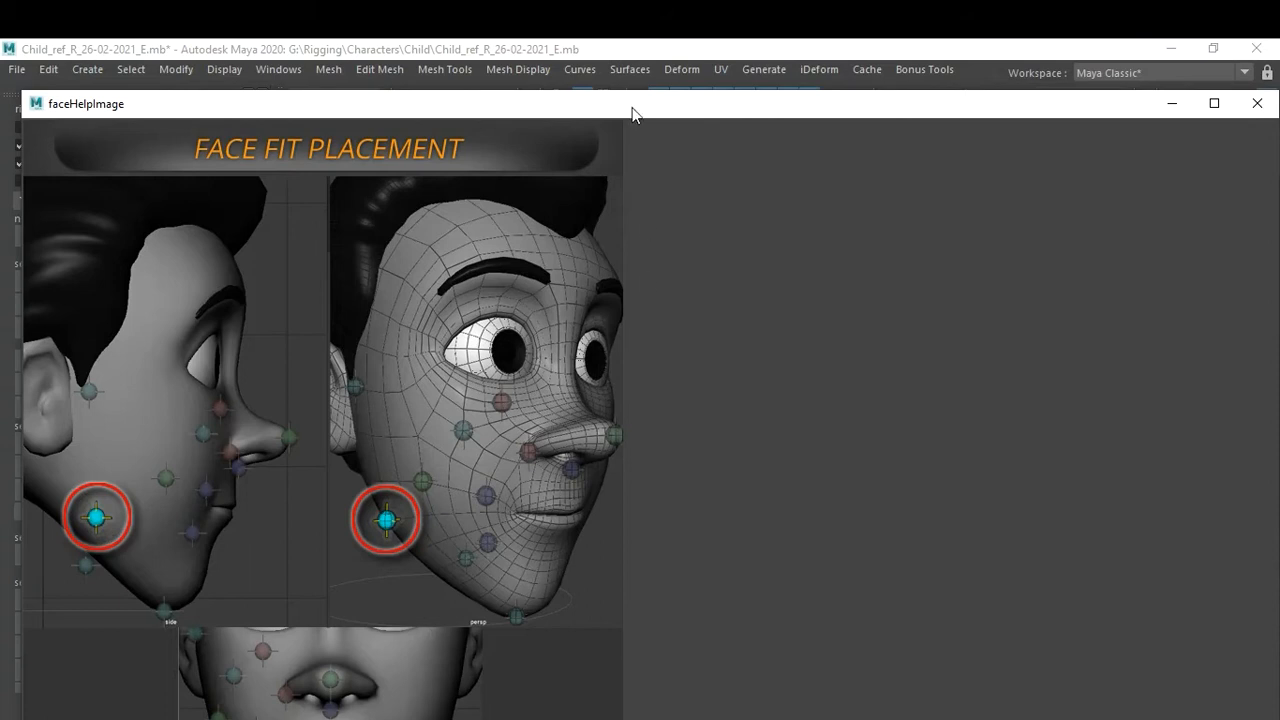
{"action": "left_click_drag", "start_coordinate": [631, 94], "coordinate": [646, 73]}
{"action": "scroll", "coordinate": [705, 400], "scroll_direction": "down", "scroll_amount": 2}
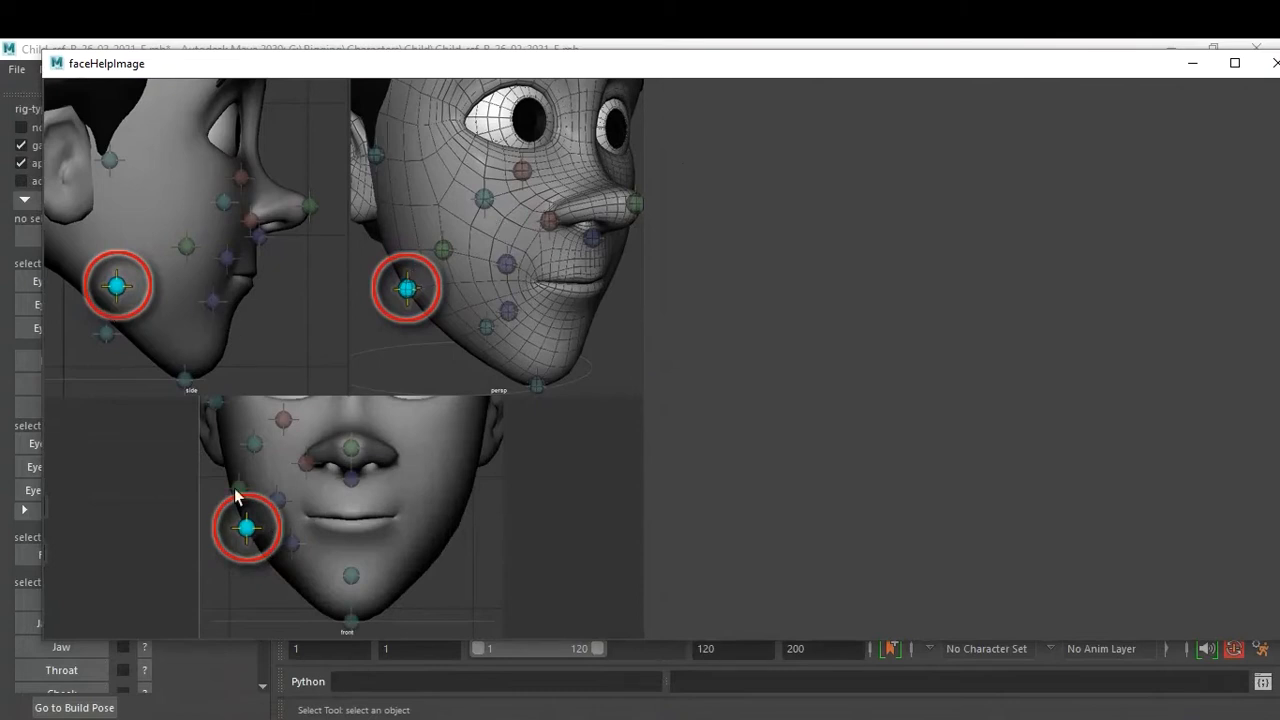
{"action": "left_click_drag", "start_coordinate": [1145, 68], "coordinate": [984, 133]}
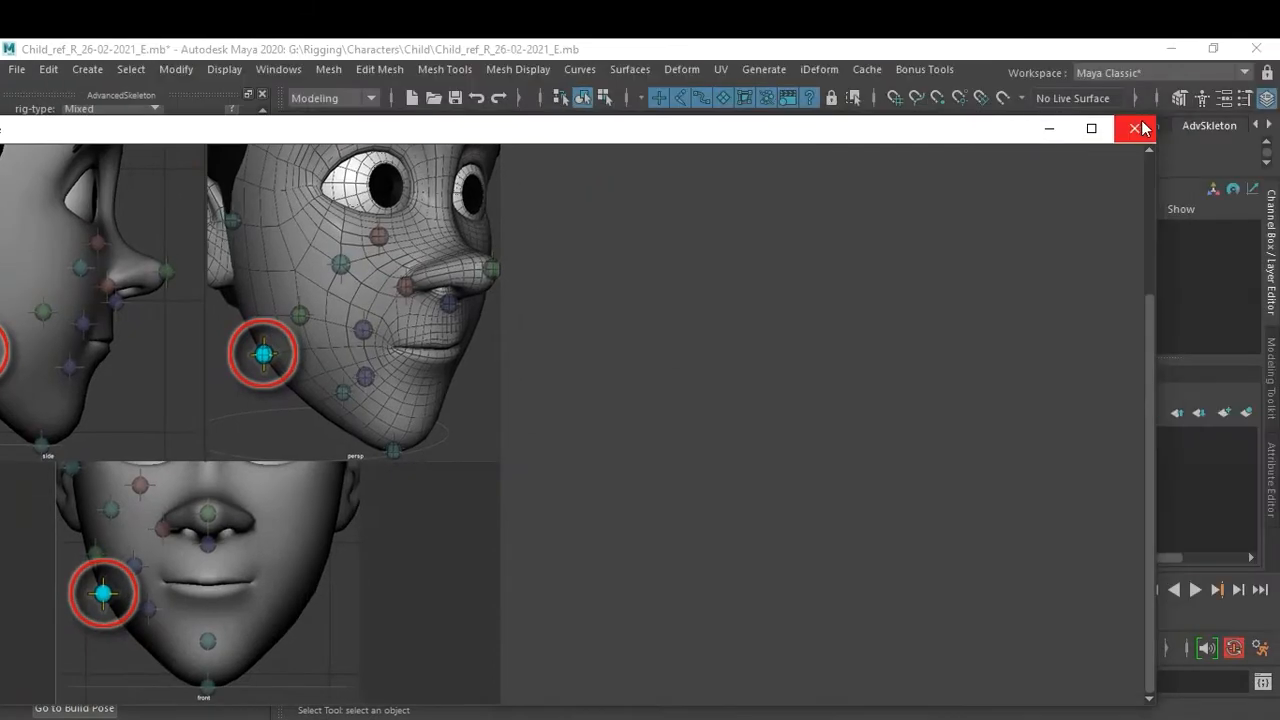
{"action": "left_click", "coordinate": [1137, 126]}
Reopen the JawCorner help image, move it for a better view, and close it again.
{"action": "scroll", "coordinate": [836, 423], "scroll_direction": "up", "scroll_amount": 5}
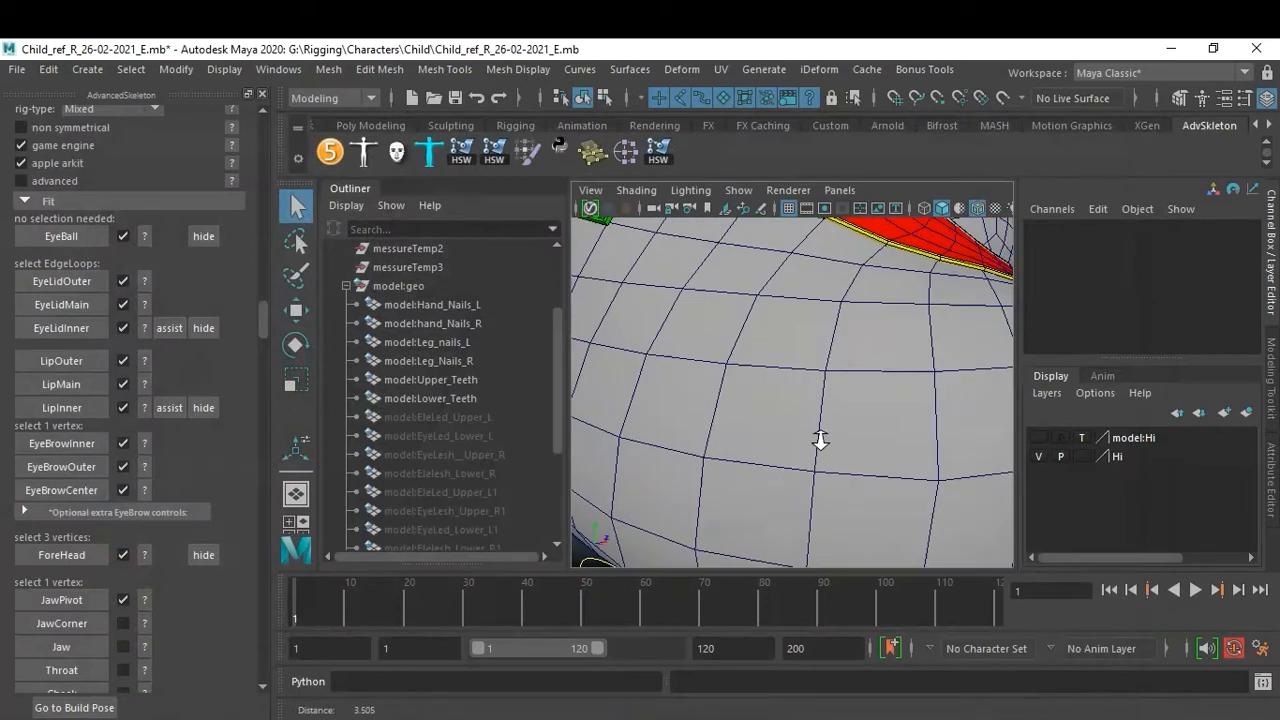
{"action": "scroll", "coordinate": [791, 430], "scroll_direction": "down", "scroll_amount": 3}
{"action": "scroll", "coordinate": [745, 420], "scroll_direction": "up", "scroll_amount": 2}
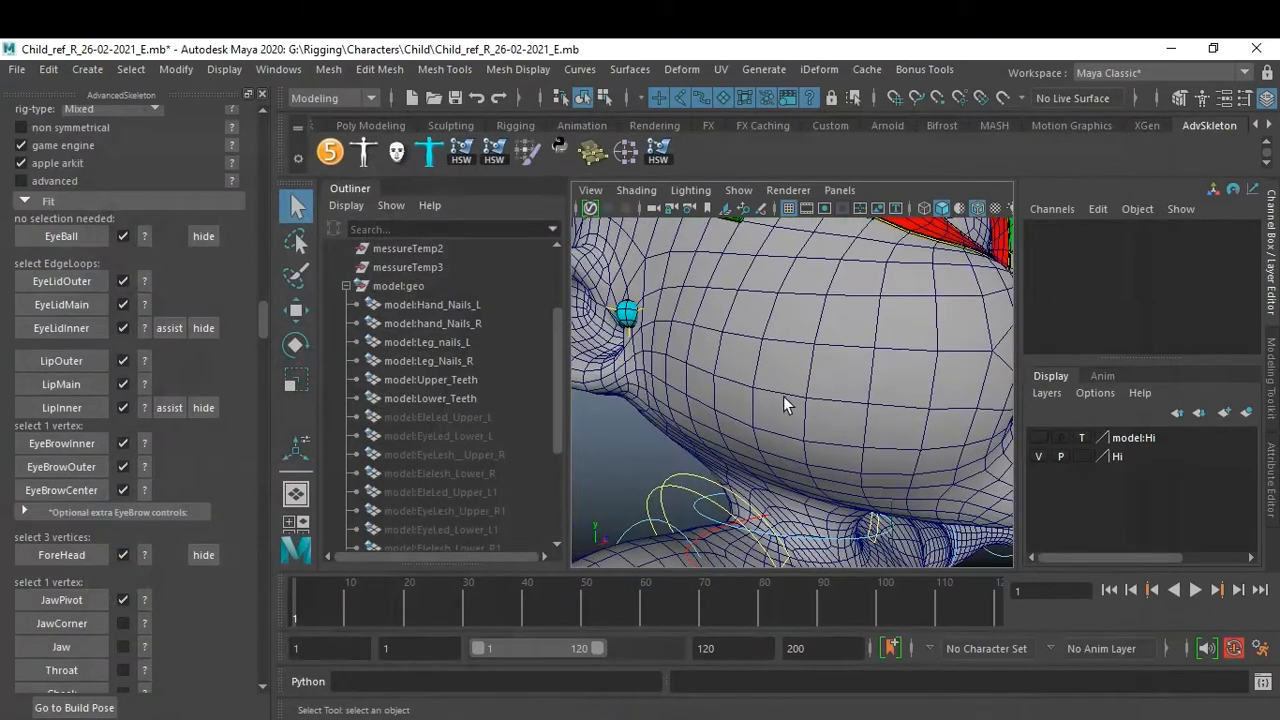
{"action": "left_click", "coordinate": [144, 626]}
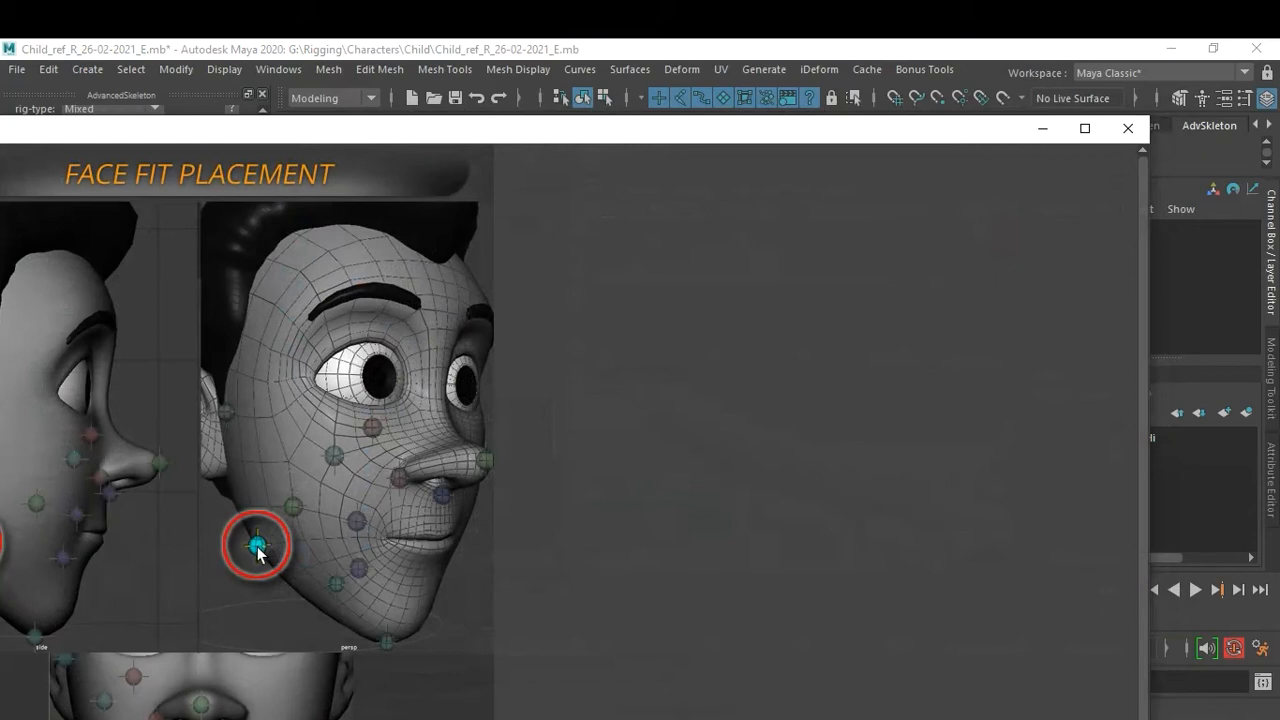
{"action": "left_click_drag", "start_coordinate": [294, 140], "coordinate": [451, 122]}
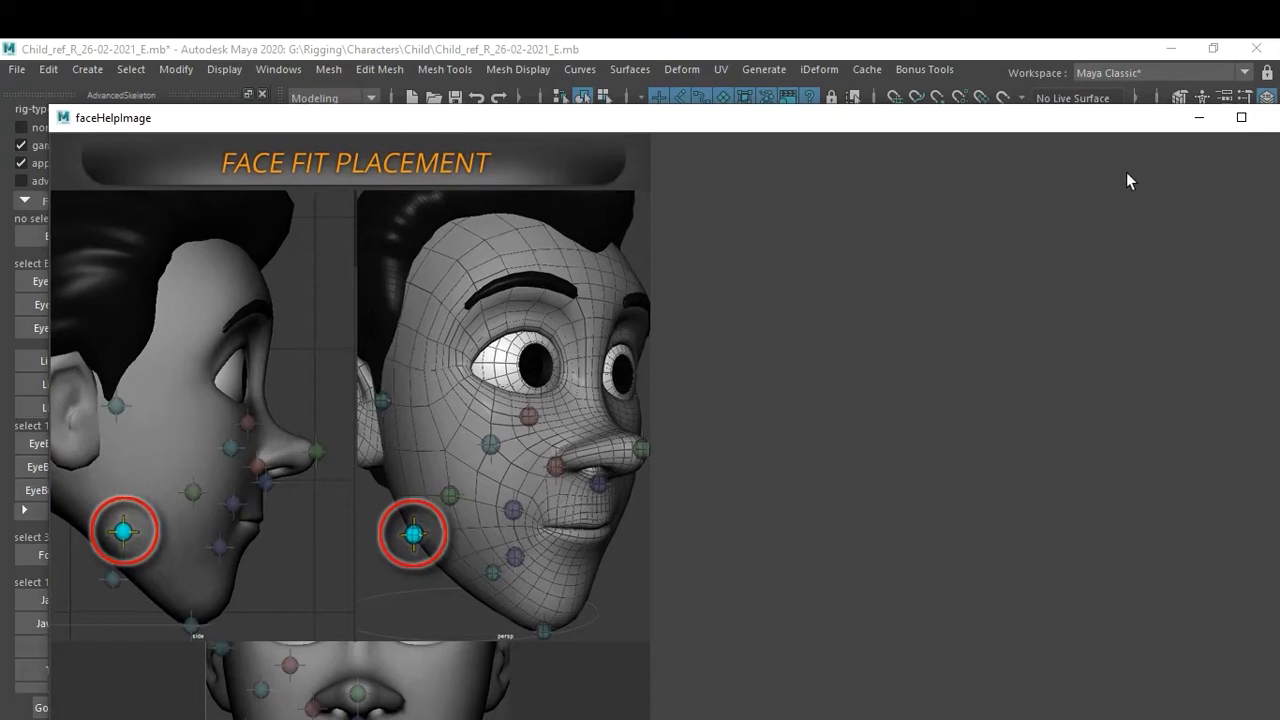
{"action": "left_click_drag", "start_coordinate": [1109, 125], "coordinate": [1023, 134]}
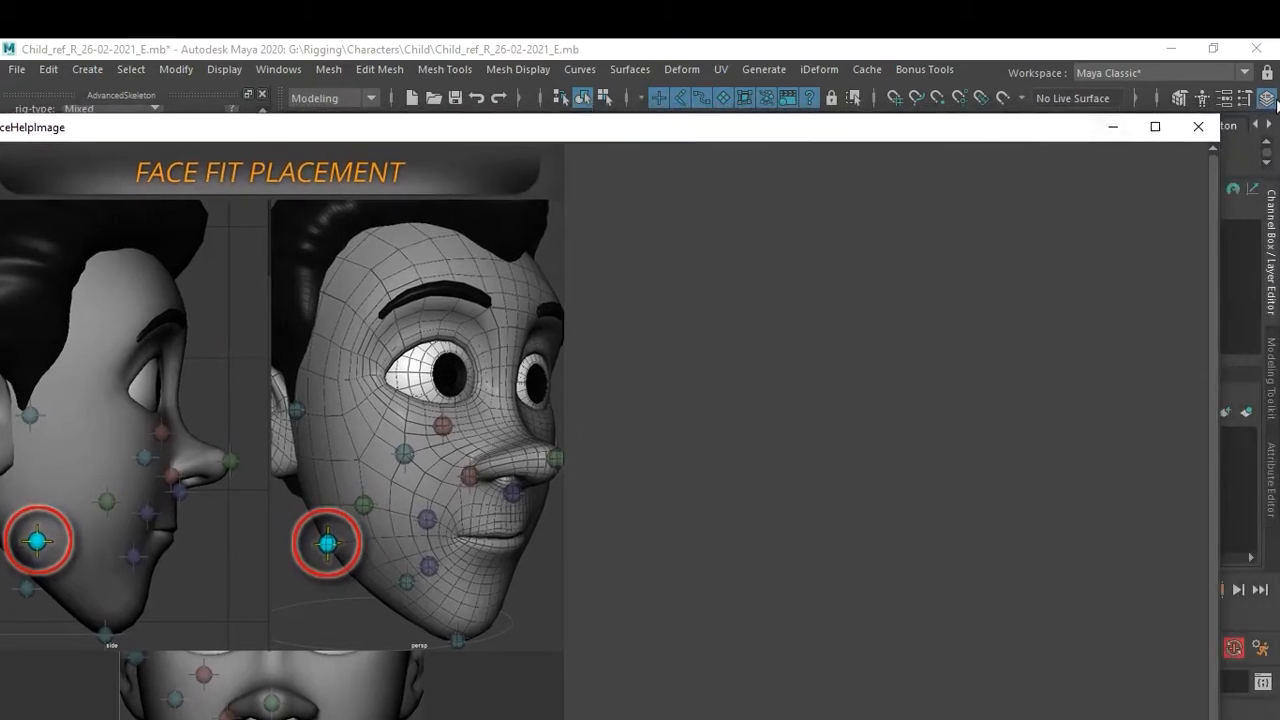
{"action": "left_click", "coordinate": [1198, 126]}
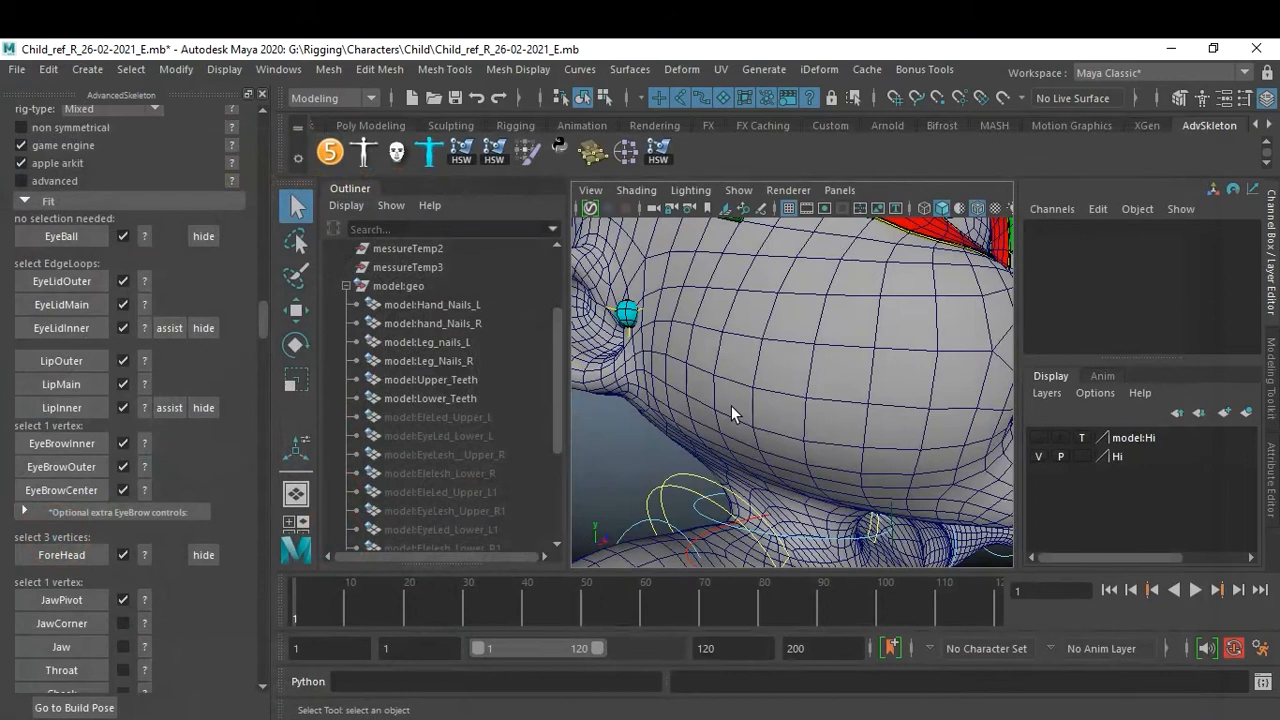
Select a single vertex at the corner of the jaw below the cheek and create the JawCorner fit.
{"action": "left_click_drag", "start_coordinate": [720, 333], "coordinate": [797, 385], "text": "alt"}
{"action": "right_click_drag", "start_coordinate": [787, 364], "coordinate": [704, 187]}
{"action": "left_click", "coordinate": [791, 369]}
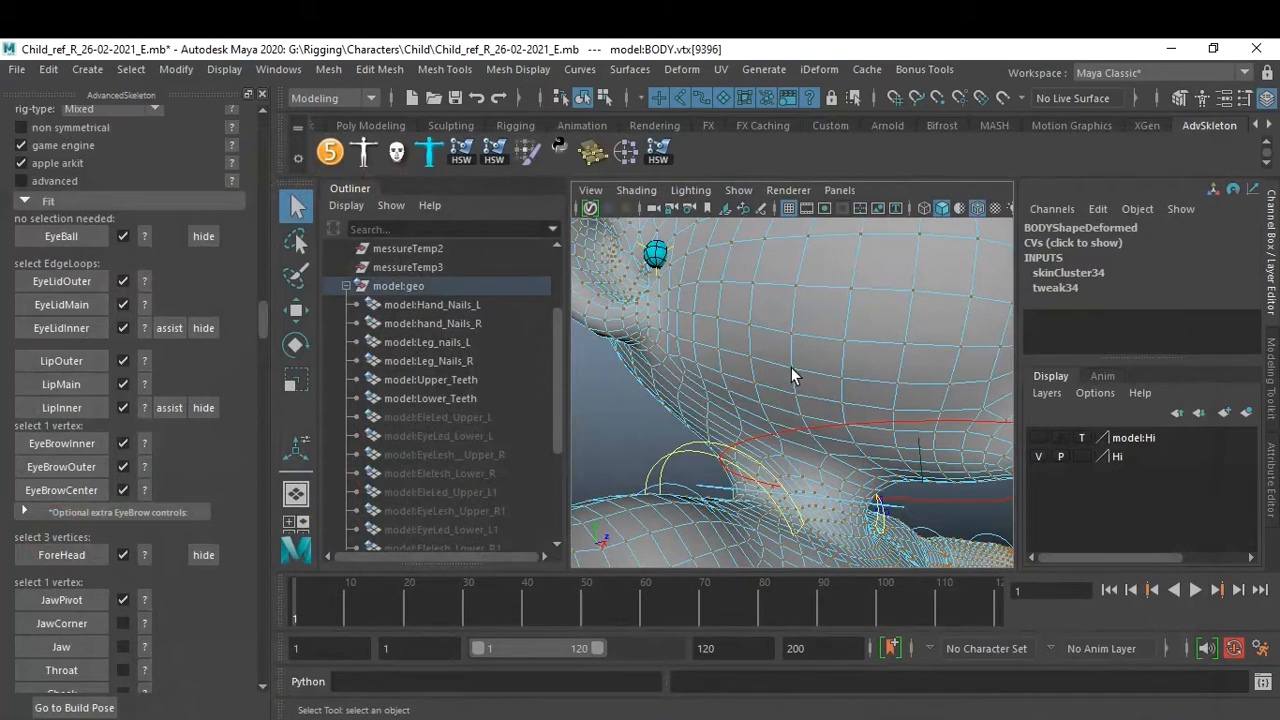
{"action": "left_click", "coordinate": [56, 625]}
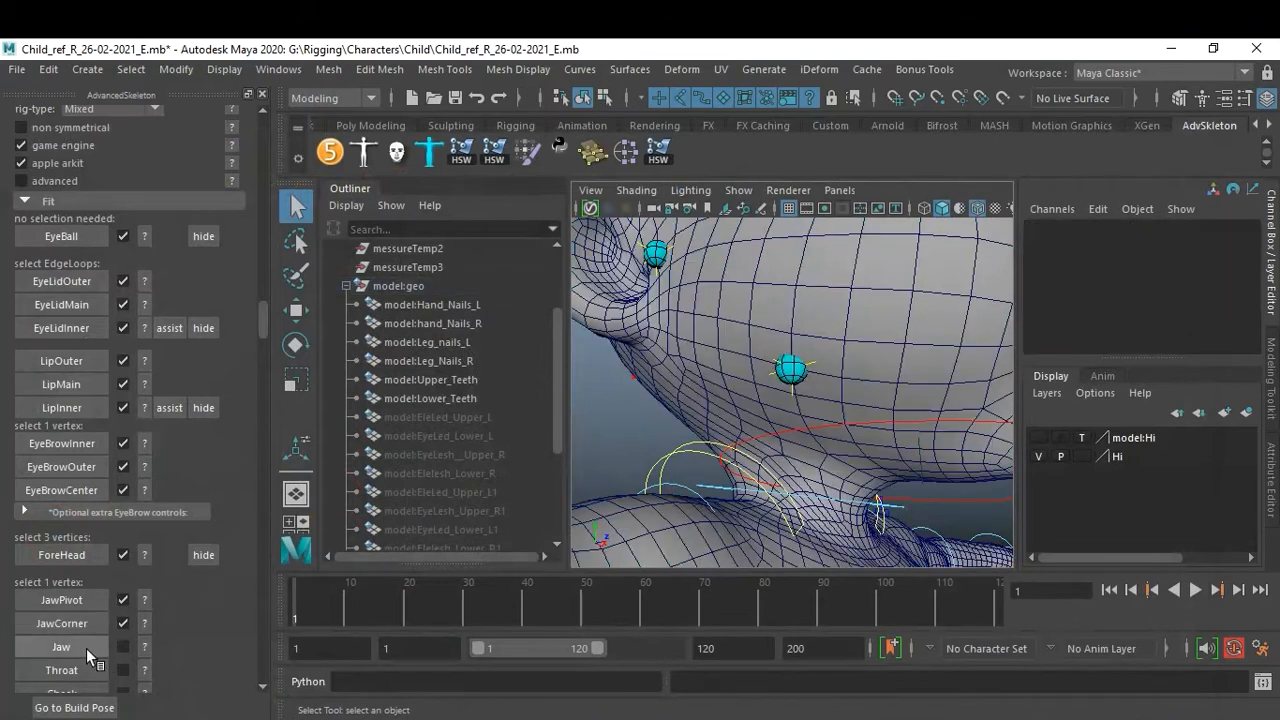
Open the Jaw help image, maximize it to see the chin point, and close it.
{"action": "left_click", "coordinate": [145, 647]}
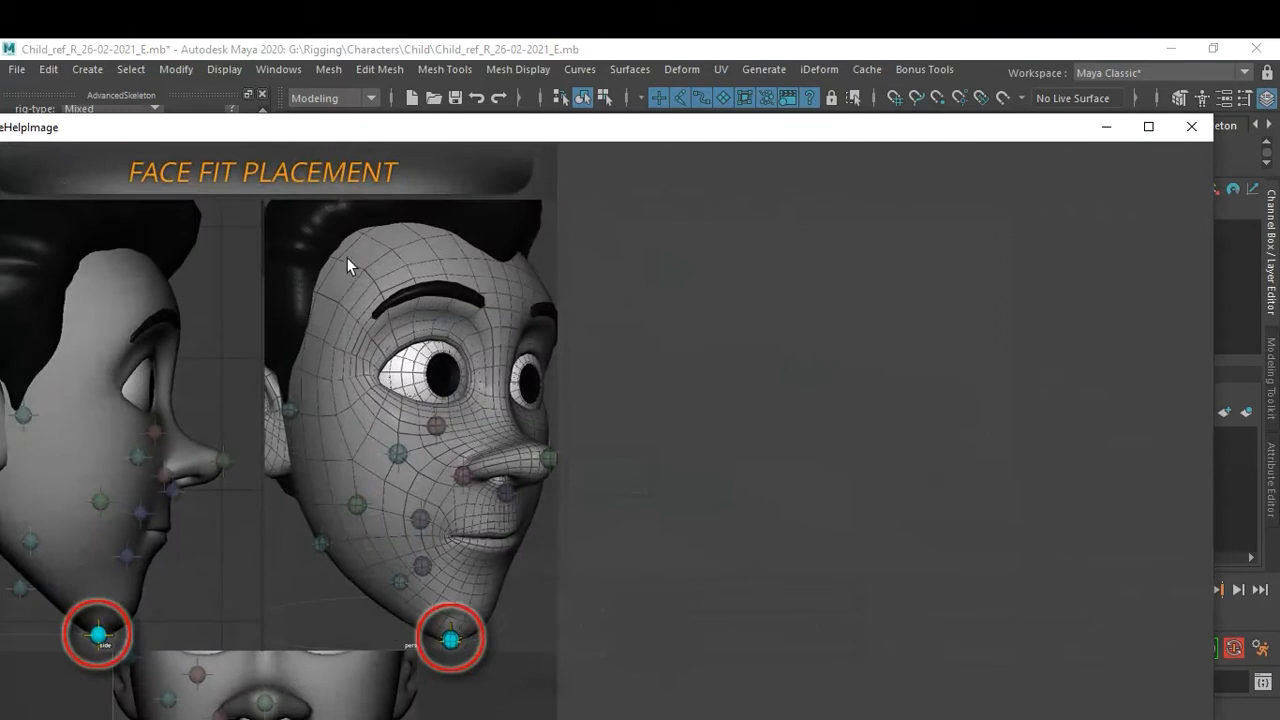
{"action": "left_click_drag", "start_coordinate": [367, 137], "coordinate": [392, 41]}
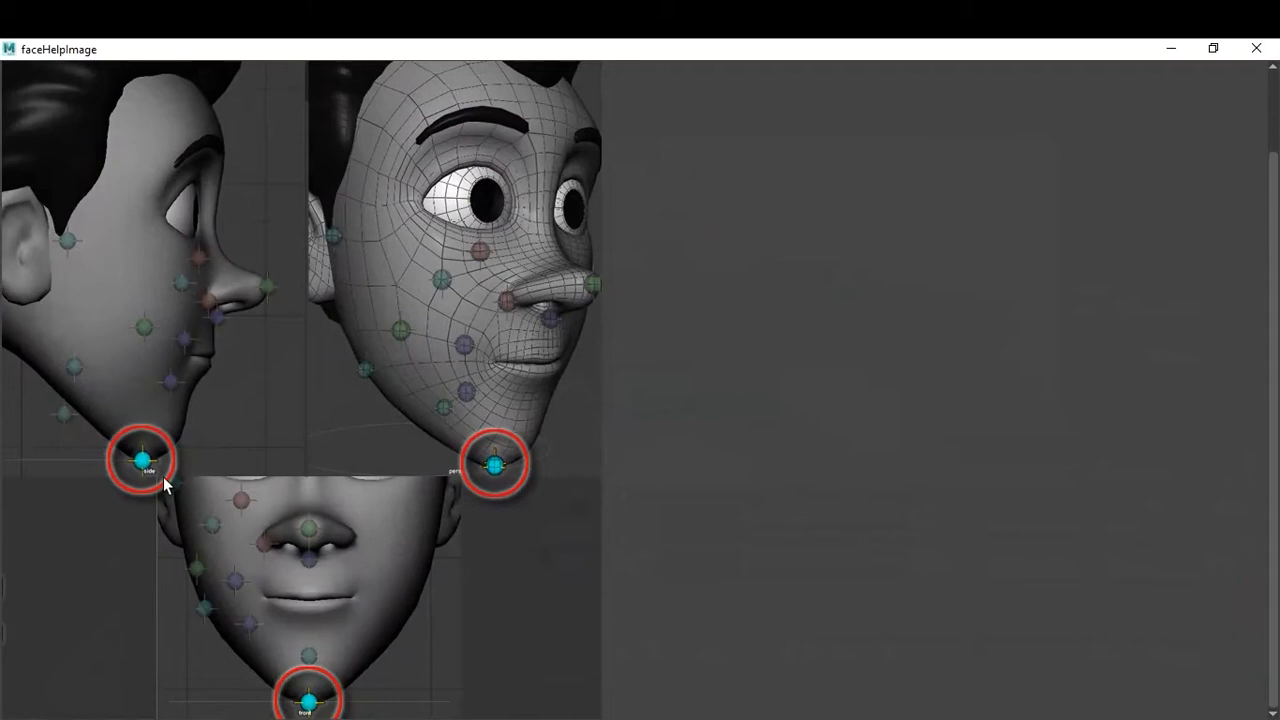
{"action": "left_click", "coordinate": [1256, 48]}
Select a single vertex at the tip of the chin and create the Jaw fit, confirming the replacement of the body-setup jaw.
{"action": "left_click_drag", "start_coordinate": [840, 404], "coordinate": [794, 405], "text": "alt"}
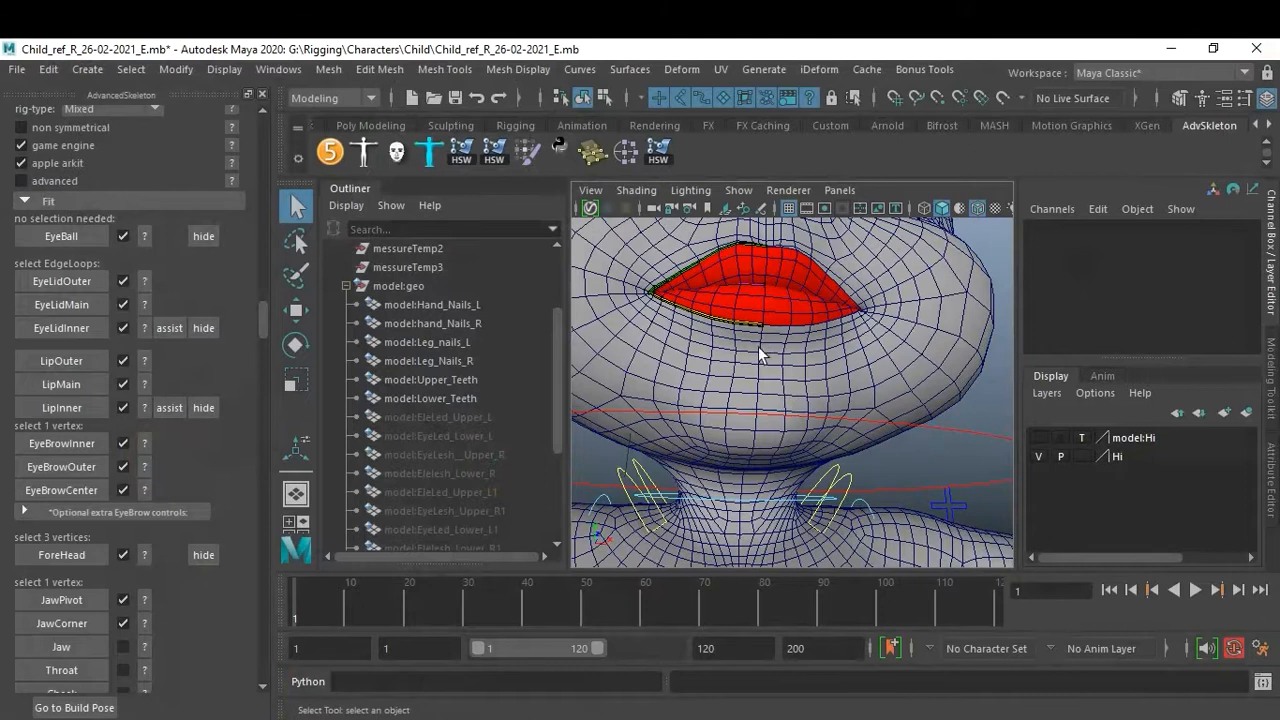
{"action": "right_click_drag", "start_coordinate": [750, 444], "coordinate": [657, 185]}
{"action": "left_click", "coordinate": [752, 434]}
{"action": "left_click", "coordinate": [754, 453]}
{"action": "left_click_drag", "start_coordinate": [823, 448], "coordinate": [886, 446], "text": "alt"}
{"action": "scroll", "coordinate": [876, 442], "scroll_direction": "up", "scroll_amount": 4}
{"action": "middle_click_drag", "start_coordinate": [877, 450], "coordinate": [871, 451], "text": "alt"}
{"action": "scroll", "coordinate": [873, 450], "scroll_direction": "down", "scroll_amount": 2}
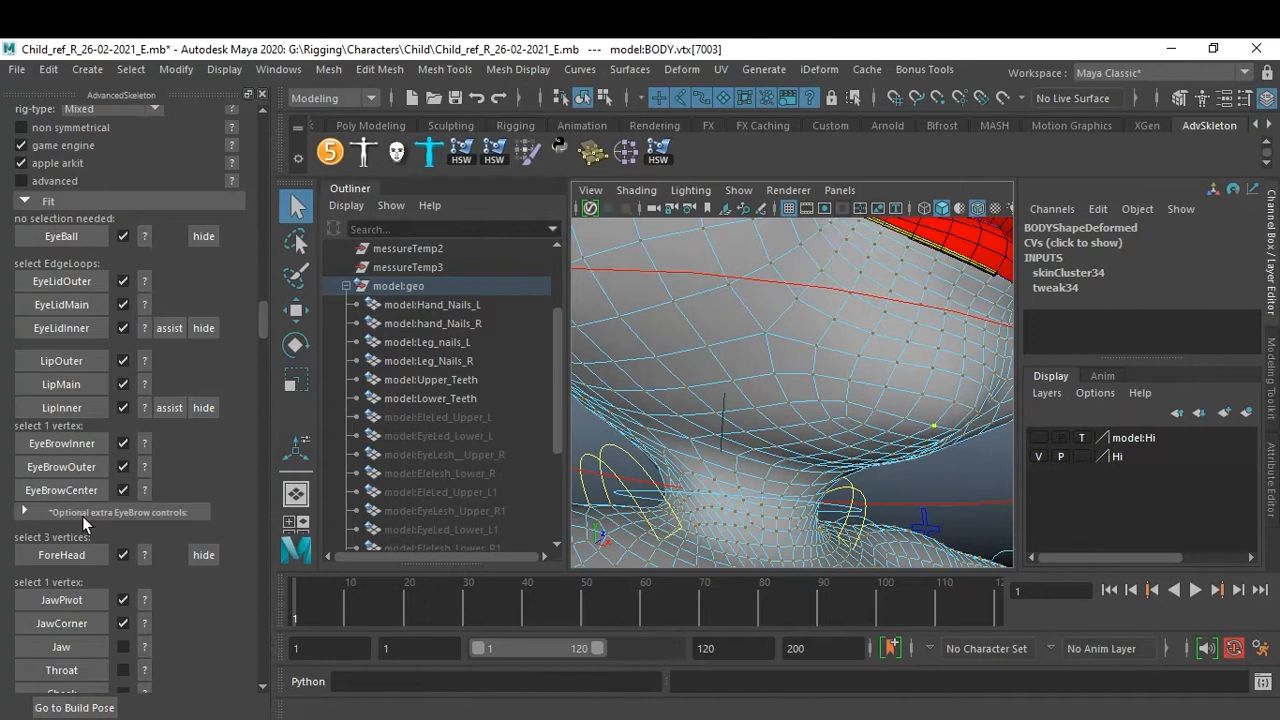
{"action": "left_click", "coordinate": [72, 646]}
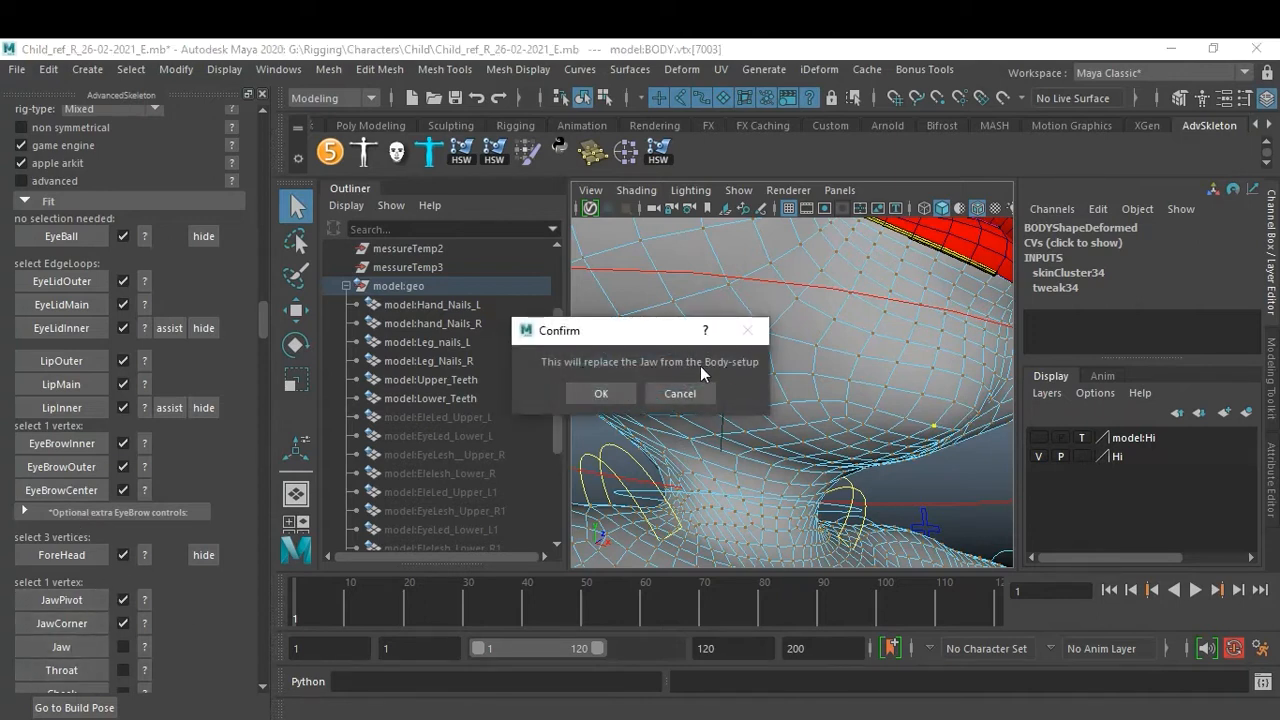
{"action": "left_click", "coordinate": [610, 393]}
Open the Throat help image, enlarge and scroll it to see the throat point, and close it.
{"action": "scroll", "coordinate": [948, 404], "scroll_direction": "down", "scroll_amount": 6}
{"action": "mouse_move", "coordinate": [852, 408]}
{"action": "left_mouse_down", "text": "alt"}
{"action": "mouse_move", "coordinate": [917, 422]}
{"action": "mouse_move", "coordinate": [872, 420]}
{"action": "left_mouse_up", "text": "alt"}
{"action": "right_click_drag", "start_coordinate": [872, 420], "coordinate": [885, 418], "text": "alt"}
{"action": "left_click_drag", "start_coordinate": [885, 418], "coordinate": [903, 426], "text": "alt"}
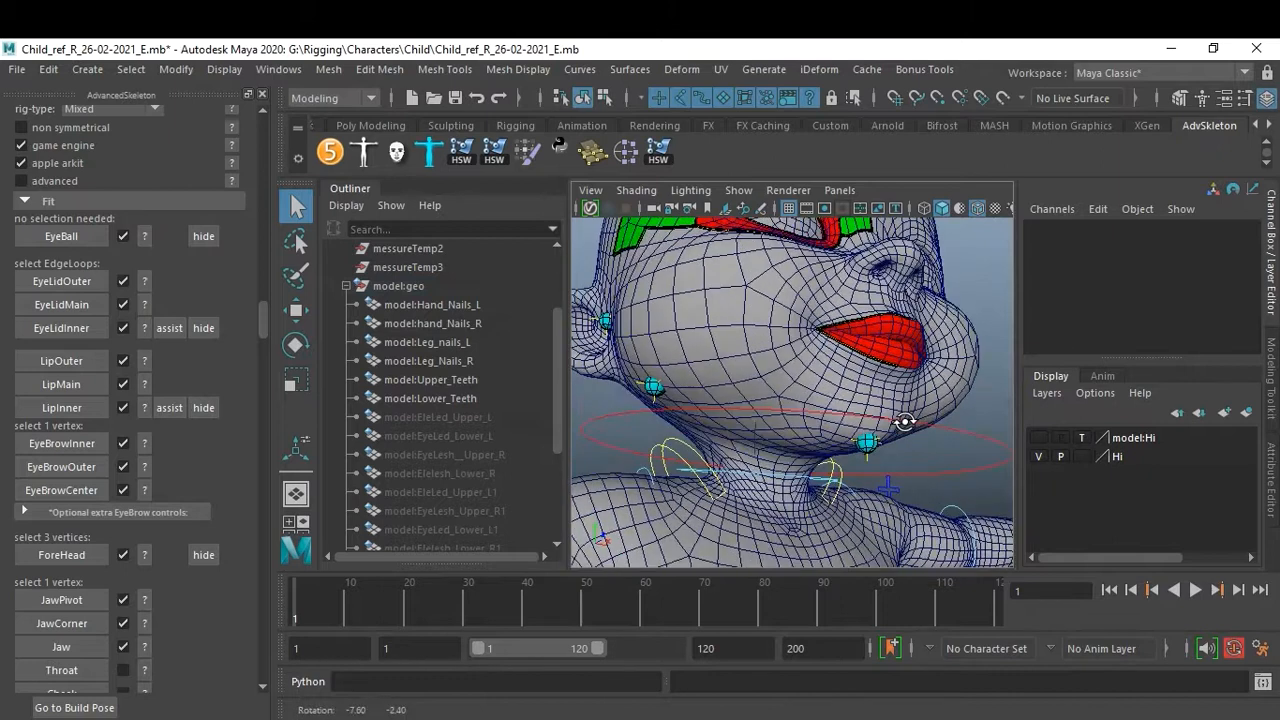
{"action": "right_click_drag", "start_coordinate": [903, 426], "coordinate": [906, 420], "text": "alt"}
{"action": "scroll", "coordinate": [148, 572], "scroll_direction": "down", "scroll_amount": 1}
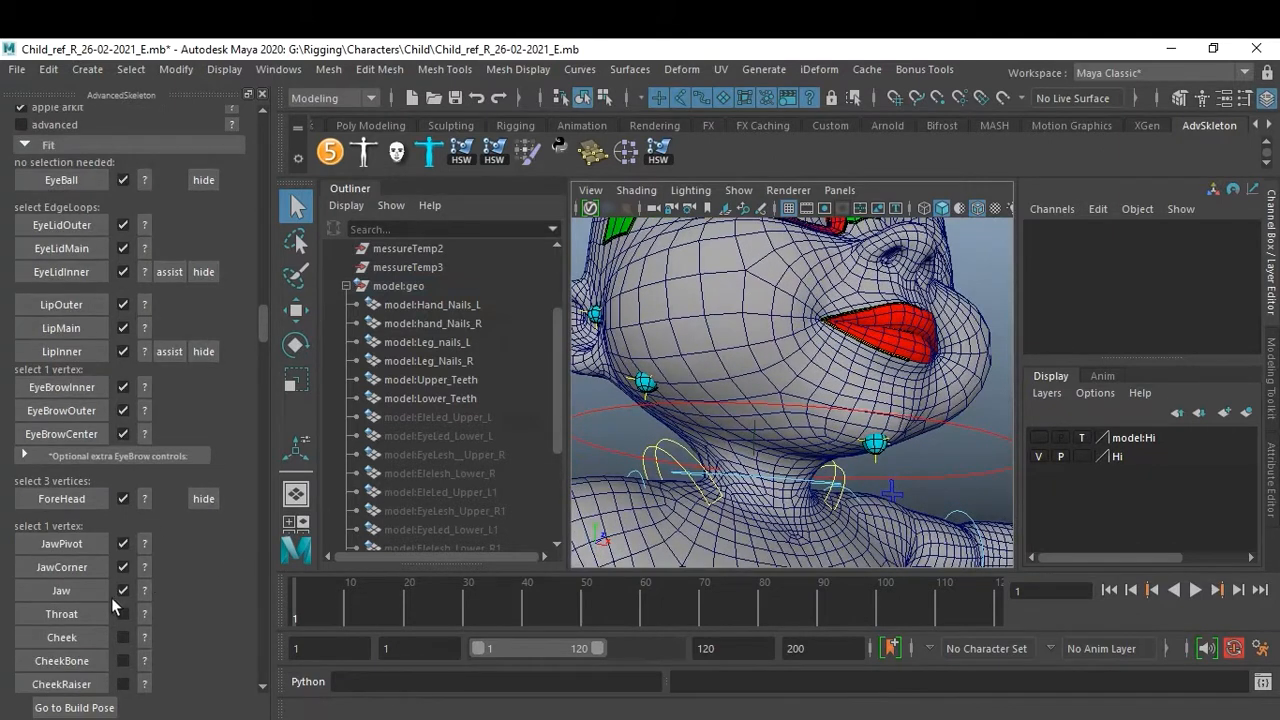
{"action": "left_click", "coordinate": [141, 619]}
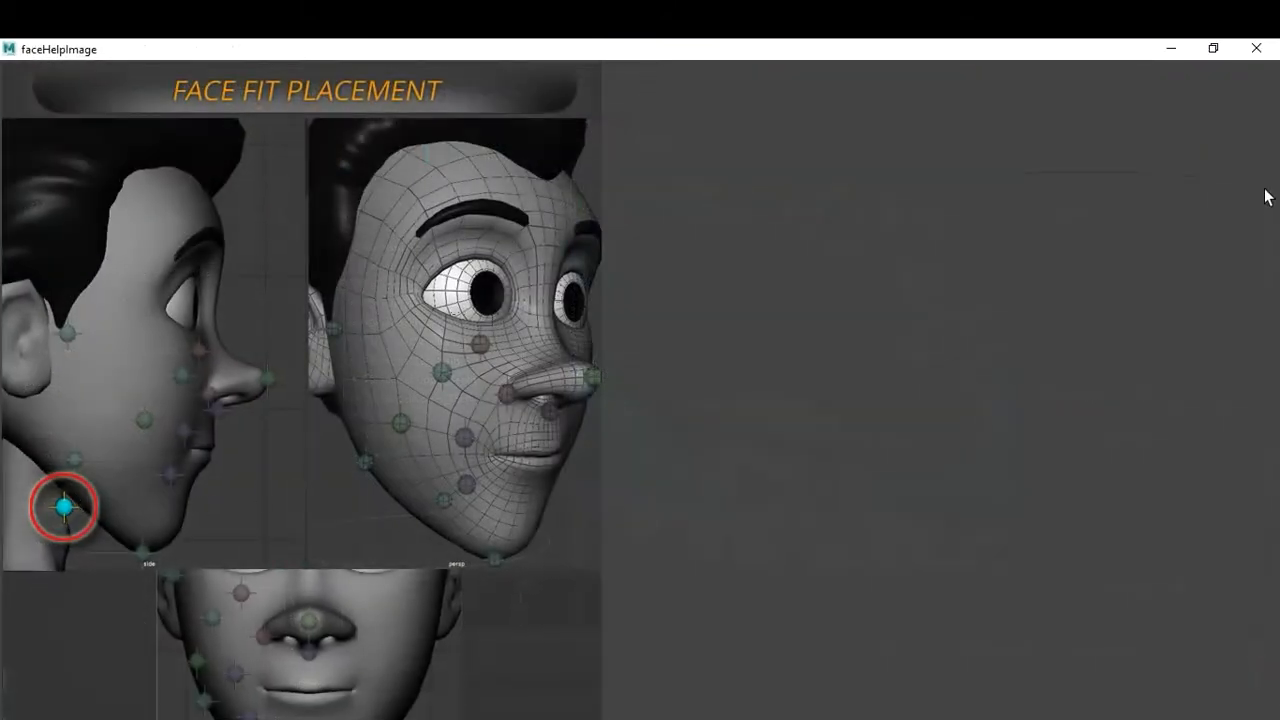
{"action": "left_click_drag", "start_coordinate": [576, 52], "coordinate": [694, 40]}
{"action": "scroll", "coordinate": [394, 658], "scroll_direction": "down", "scroll_amount": 2}
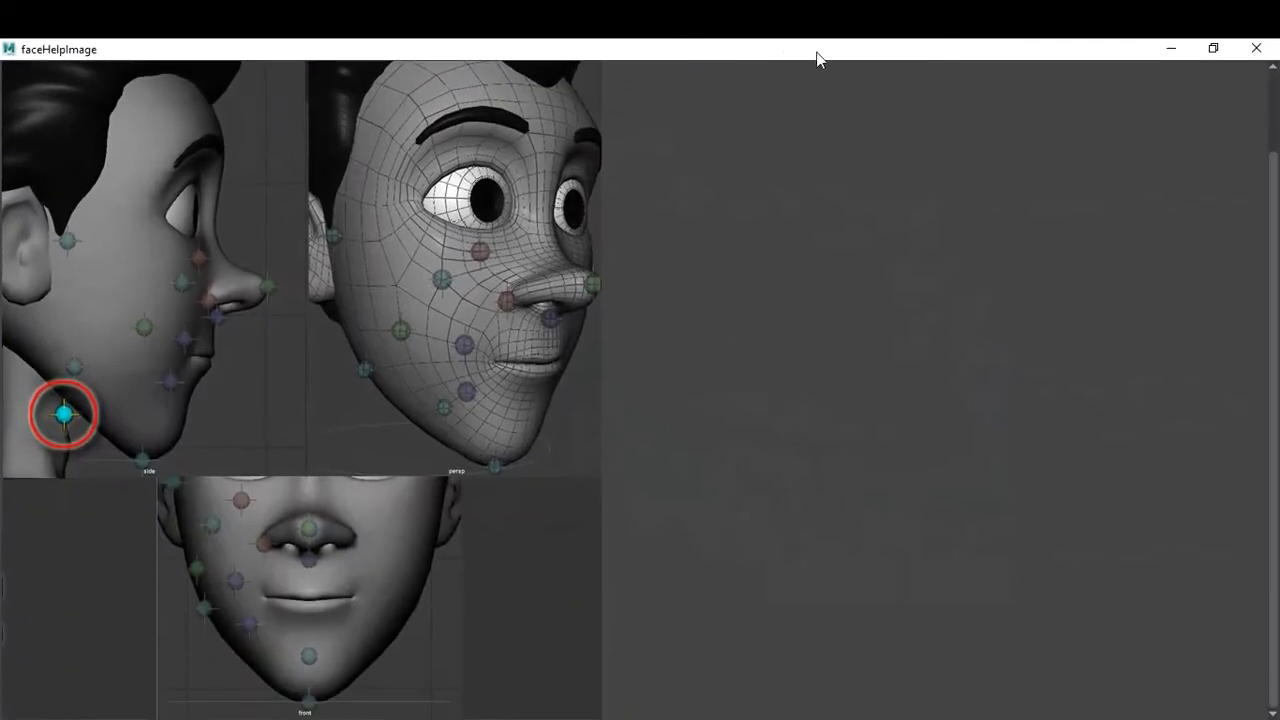
{"action": "left_click_drag", "start_coordinate": [814, 54], "coordinate": [749, 154]}
{"action": "left_click", "coordinate": [1187, 148]}
Select a single vertex at the front of the neck below the chin and create the Throat fit.
{"action": "left_click_drag", "start_coordinate": [862, 428], "coordinate": [778, 446], "text": "alt"}
{"action": "left_click", "coordinate": [768, 449]}
{"action": "right_click_drag", "start_coordinate": [768, 449], "coordinate": [681, 182]}
{"action": "left_click", "coordinate": [772, 454]}
{"action": "left_click_drag", "start_coordinate": [773, 454], "coordinate": [811, 486], "text": "alt"}
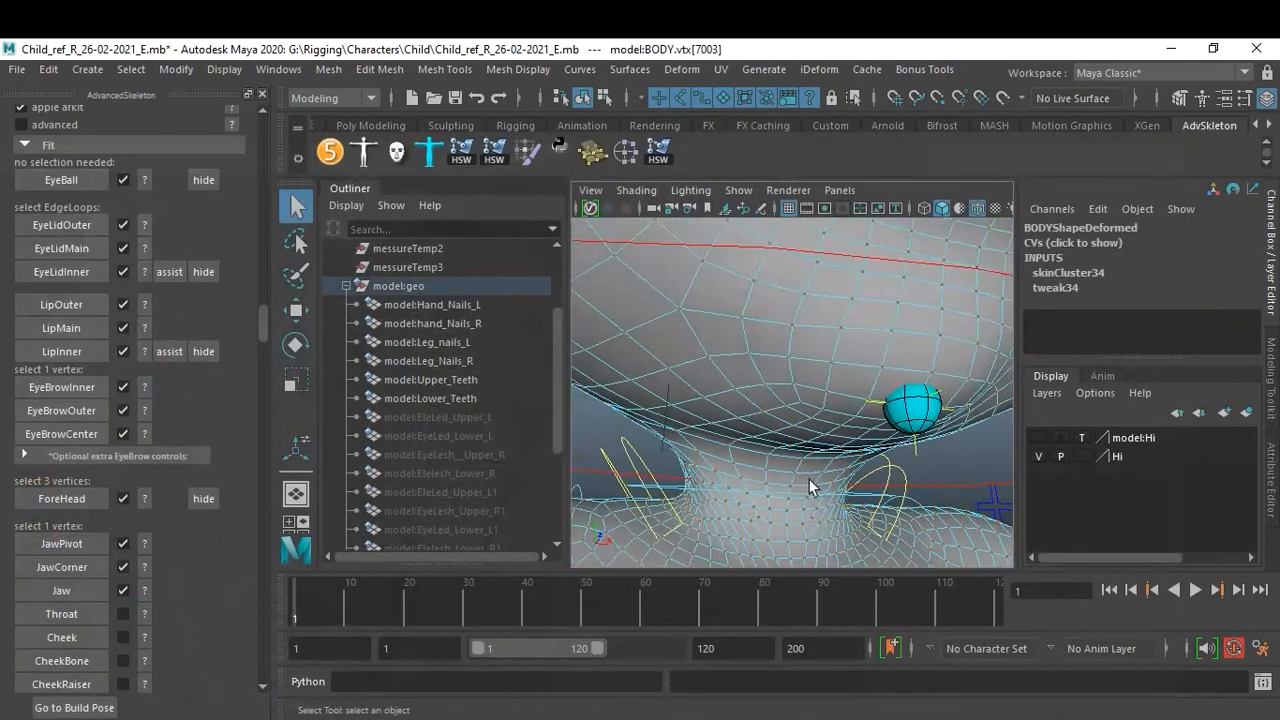
{"action": "middle_click_drag", "start_coordinate": [811, 486], "coordinate": [860, 374], "text": "alt"}
{"action": "right_click_drag", "start_coordinate": [860, 374], "coordinate": [896, 379], "text": "alt"}
{"action": "left_click_drag", "start_coordinate": [896, 378], "coordinate": [894, 409], "text": "alt"}
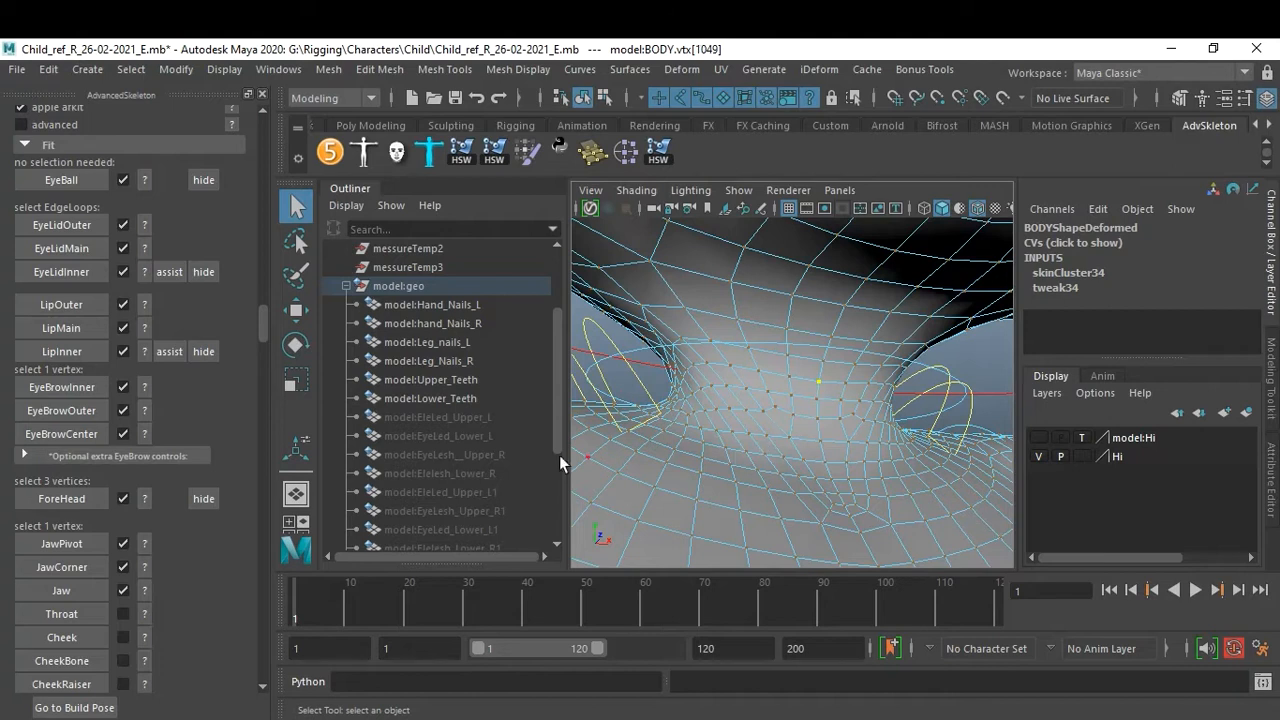
{"action": "left_click", "coordinate": [79, 614]}
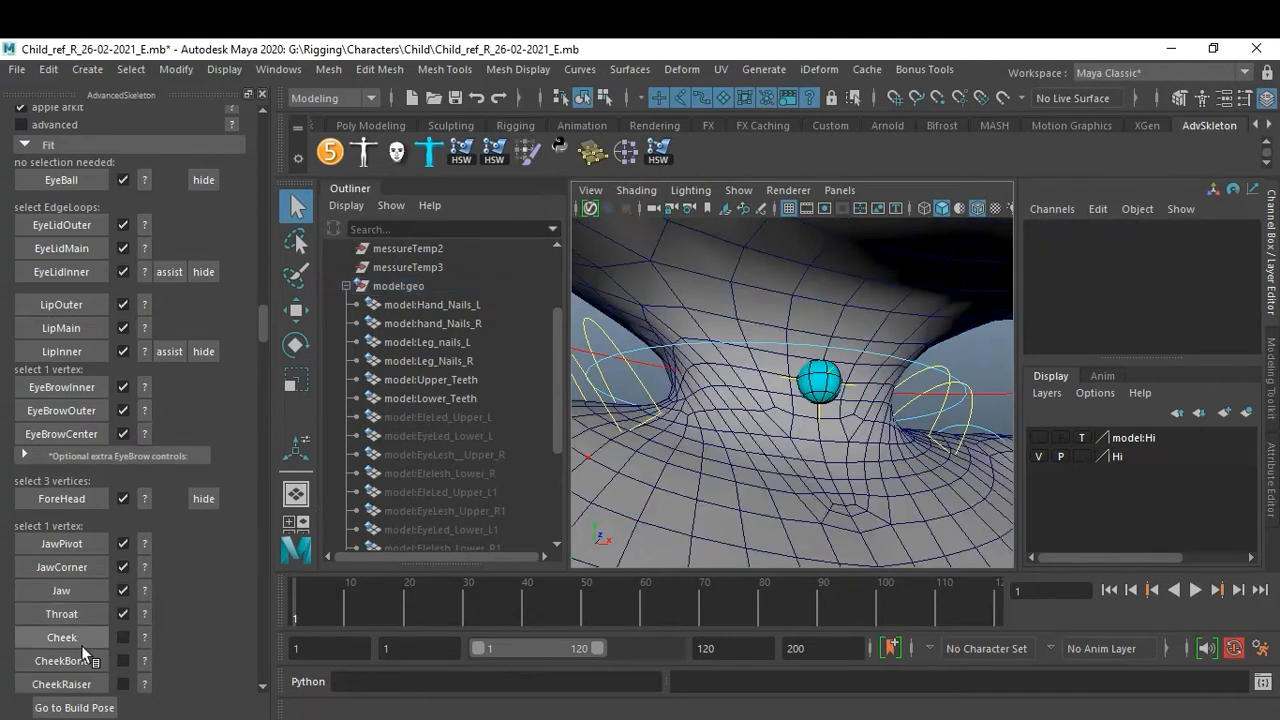
Open the Cheek help image to see where the cheek point goes.
{"action": "left_click", "coordinate": [146, 638]}
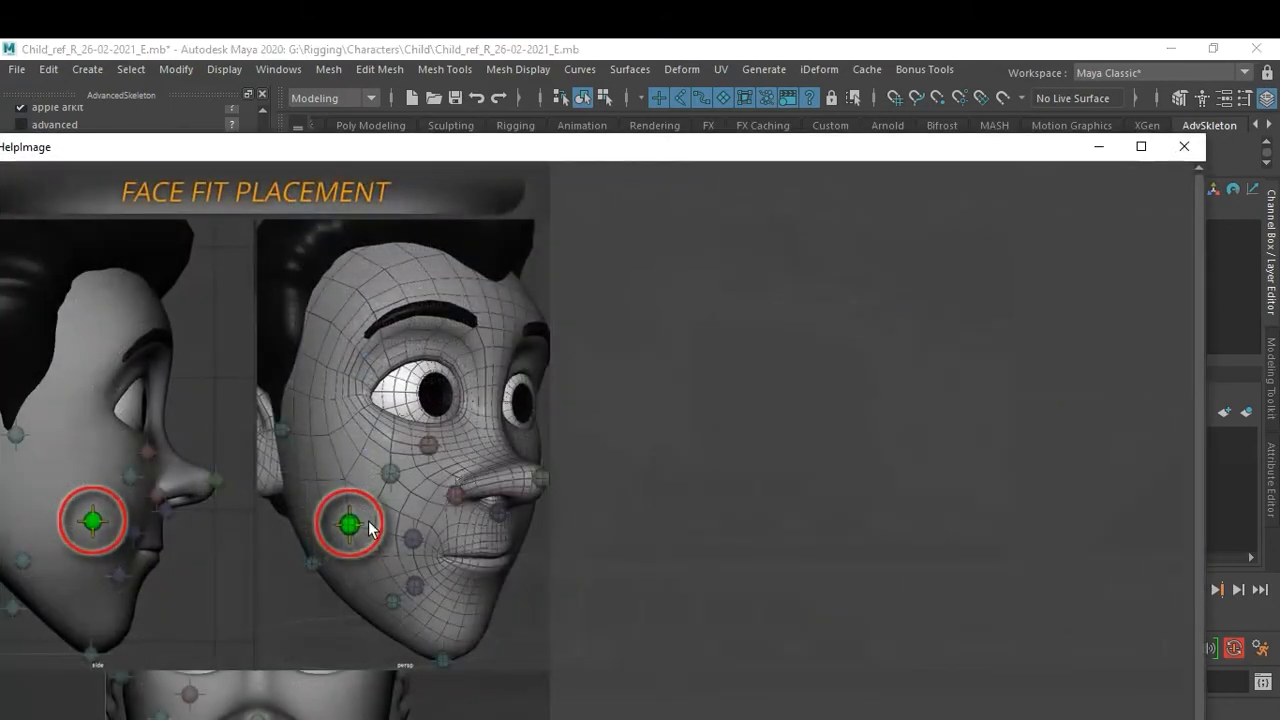
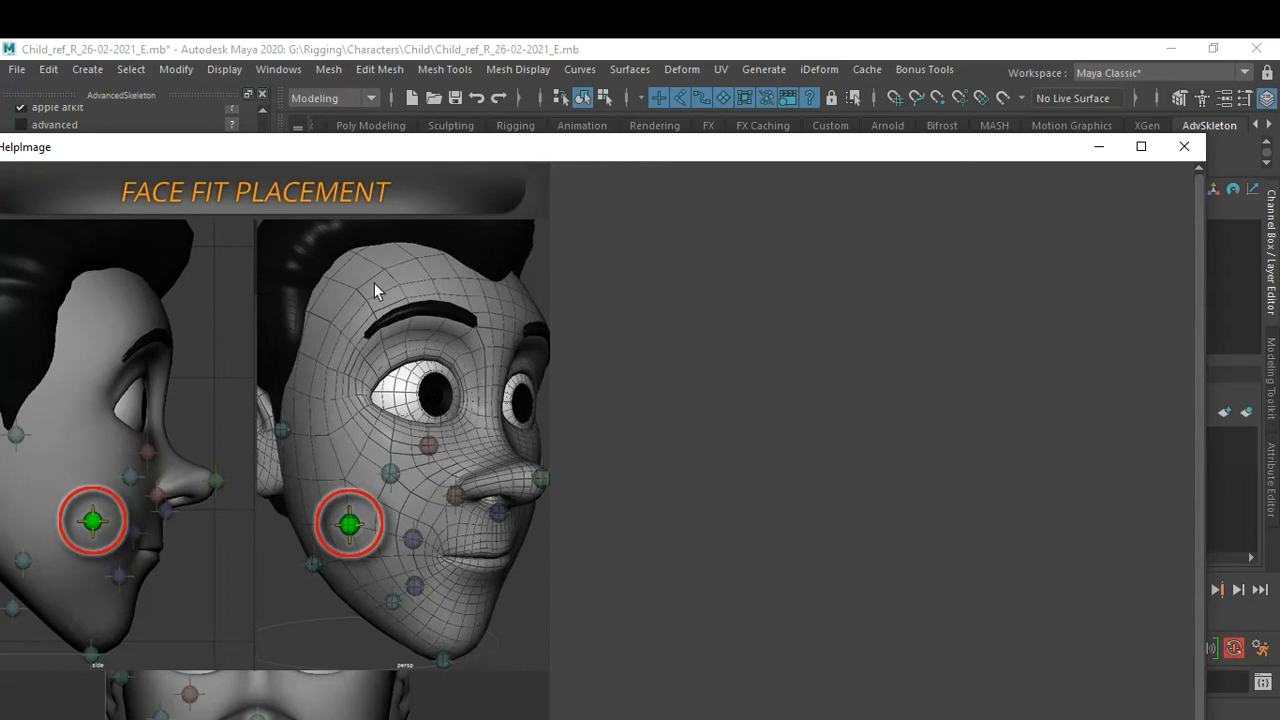
Select a single vertex in the middle of the cheek and create the Cheek fit.
{"action": "left_click", "coordinate": [1184, 146]}
{"action": "right_click_drag", "start_coordinate": [865, 313], "coordinate": [800, 422], "text": "alt"}
{"action": "left_click_drag", "start_coordinate": [800, 422], "coordinate": [839, 361], "text": "alt"}
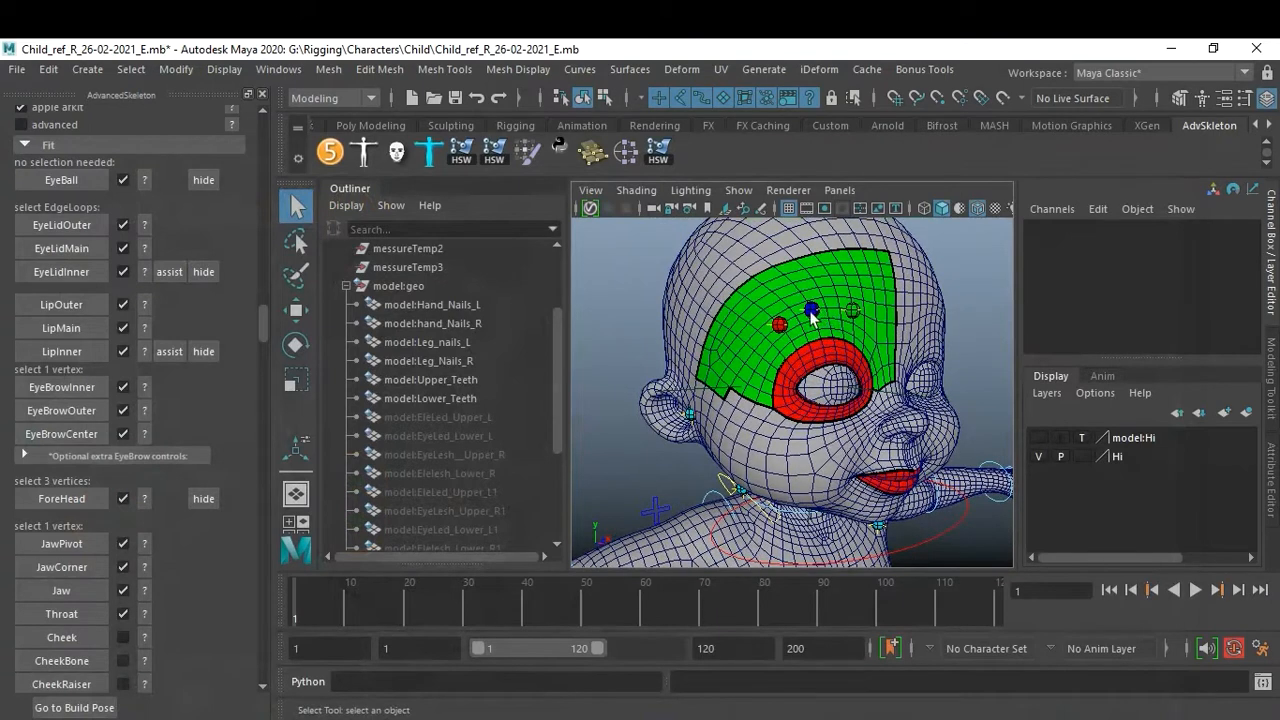
{"action": "left_click_drag", "start_coordinate": [748, 488], "coordinate": [800, 415], "text": "alt"}
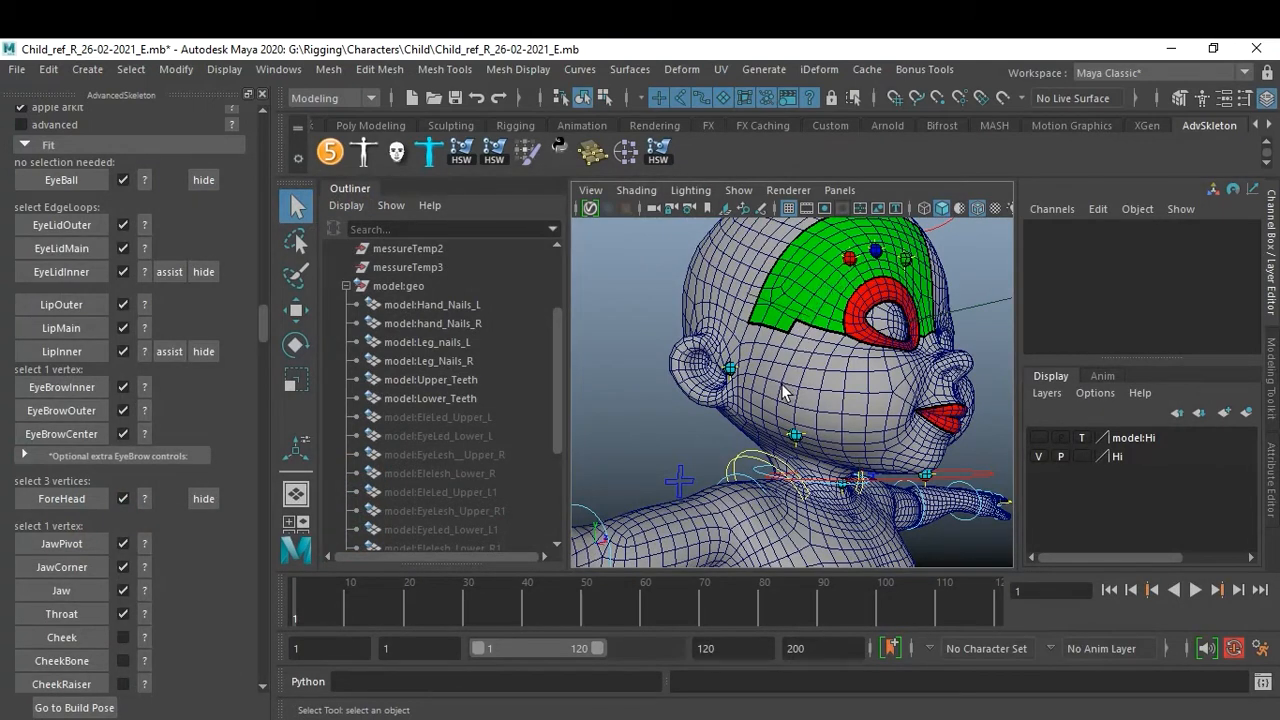
{"action": "left_click", "coordinate": [782, 386]}
{"action": "right_click_drag", "start_coordinate": [783, 387], "coordinate": [670, 193]}
{"action": "left_click", "coordinate": [790, 393]}
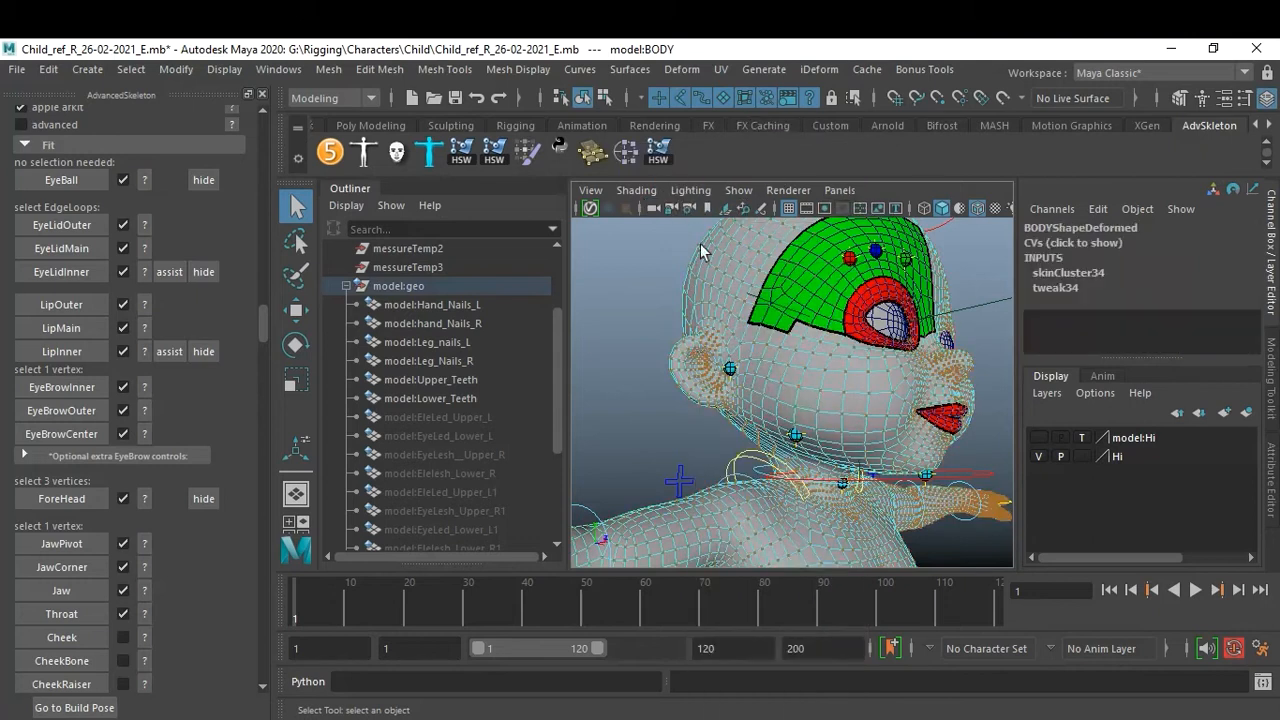
{"action": "left_click", "coordinate": [782, 378]}
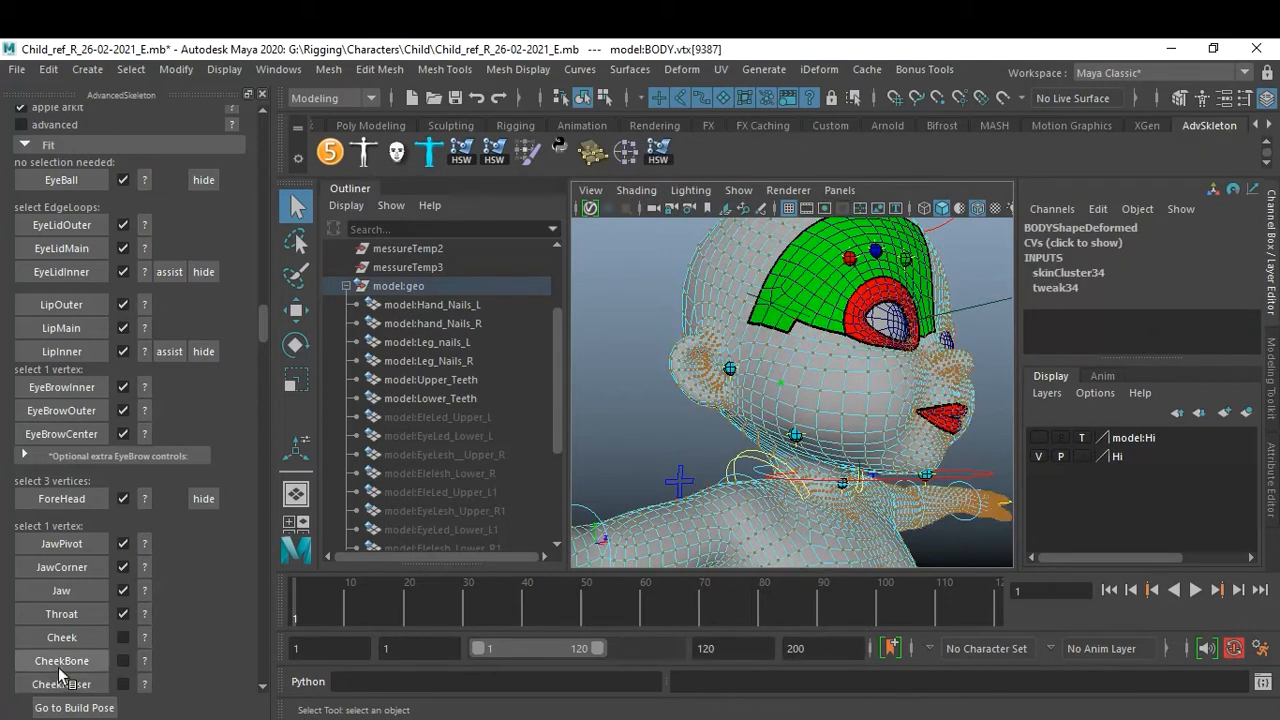
{"action": "left_click", "coordinate": [141, 634]}
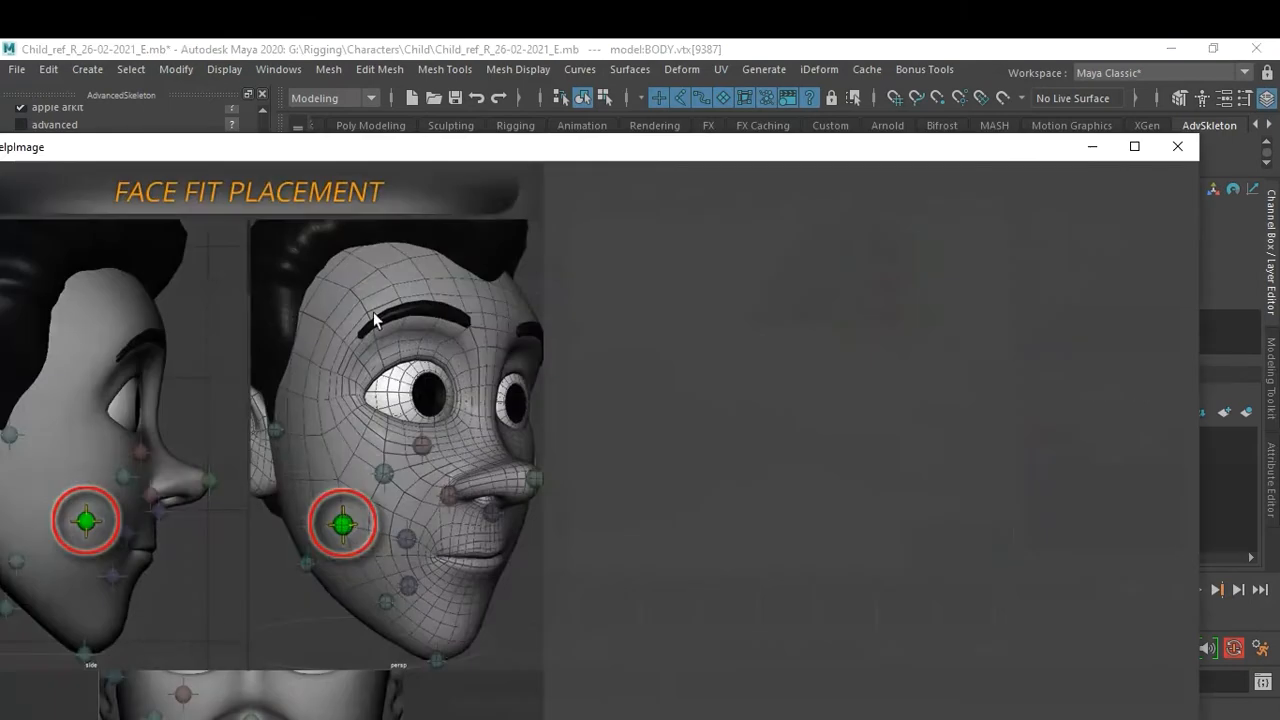
{"action": "left_click", "coordinate": [1178, 147]}
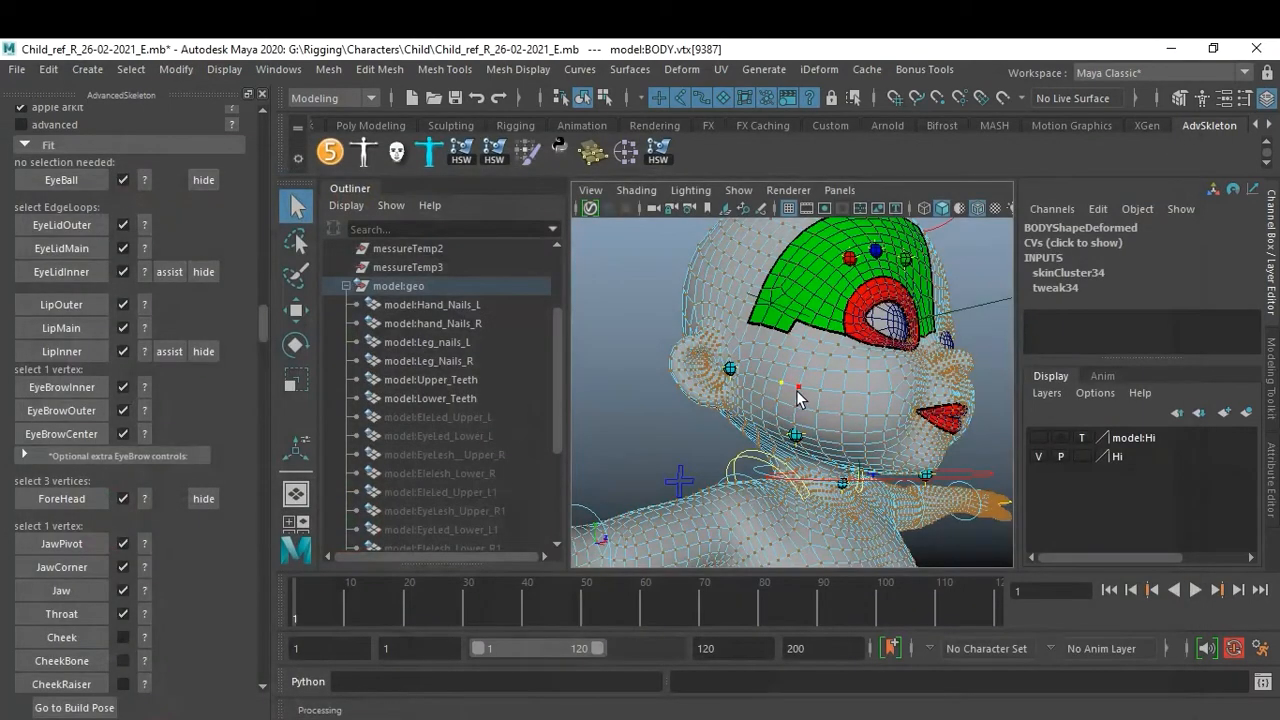
{"action": "left_click", "coordinate": [842, 413]}
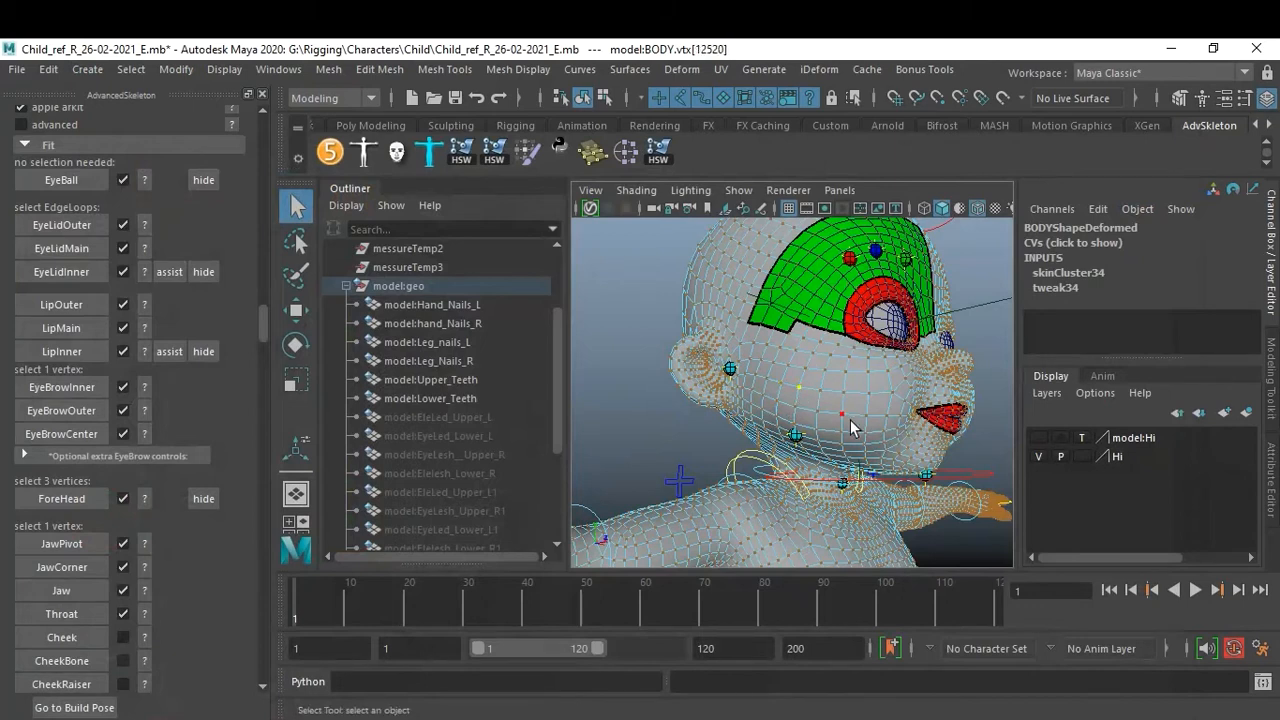
{"action": "left_click", "coordinate": [806, 370]}
{"action": "left_click", "coordinate": [80, 638]}
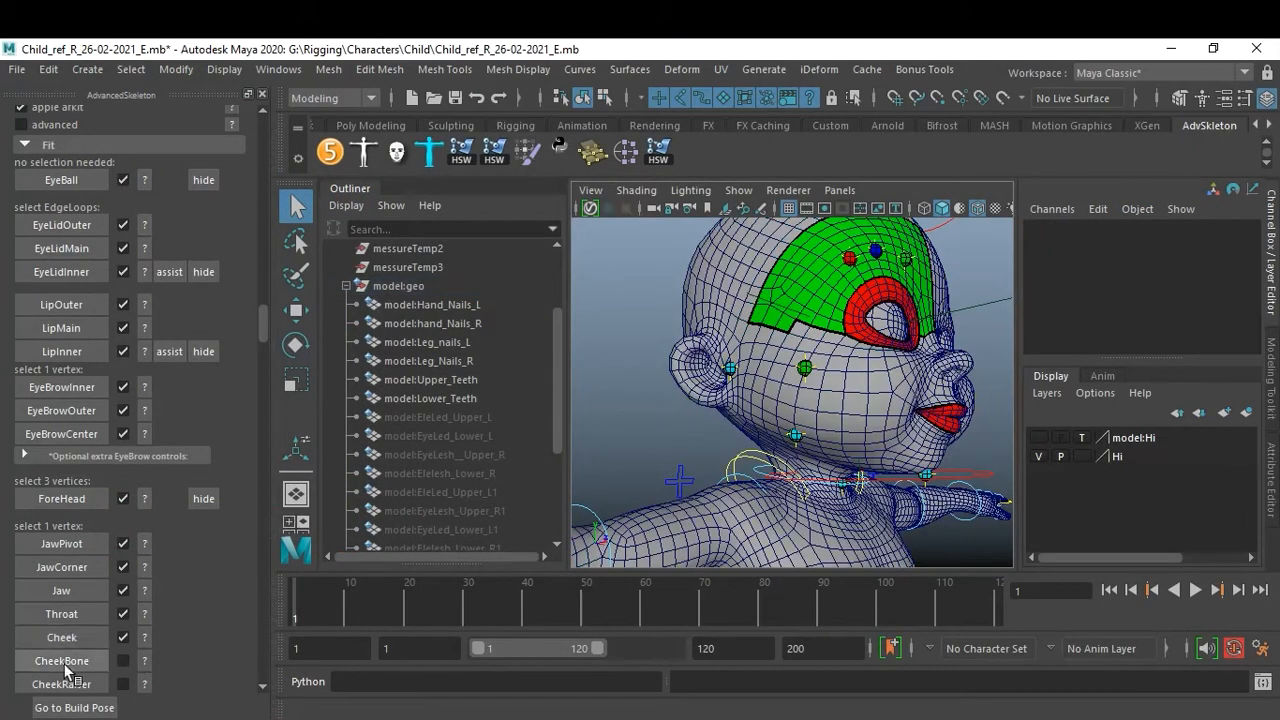
Select a lower vertex on the cheek, nearer the mouth, and recreate the Cheek fit there.
{"action": "left_click", "coordinate": [144, 661]}
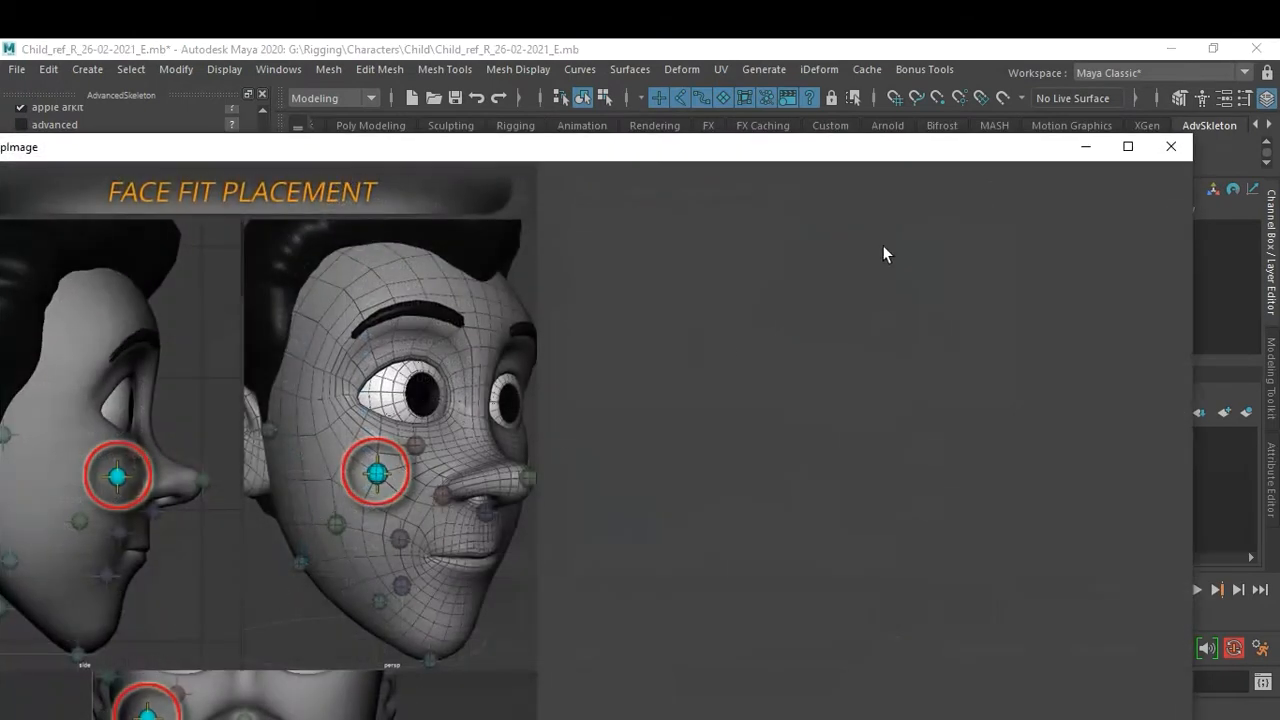
{"action": "left_click", "coordinate": [1169, 148]}
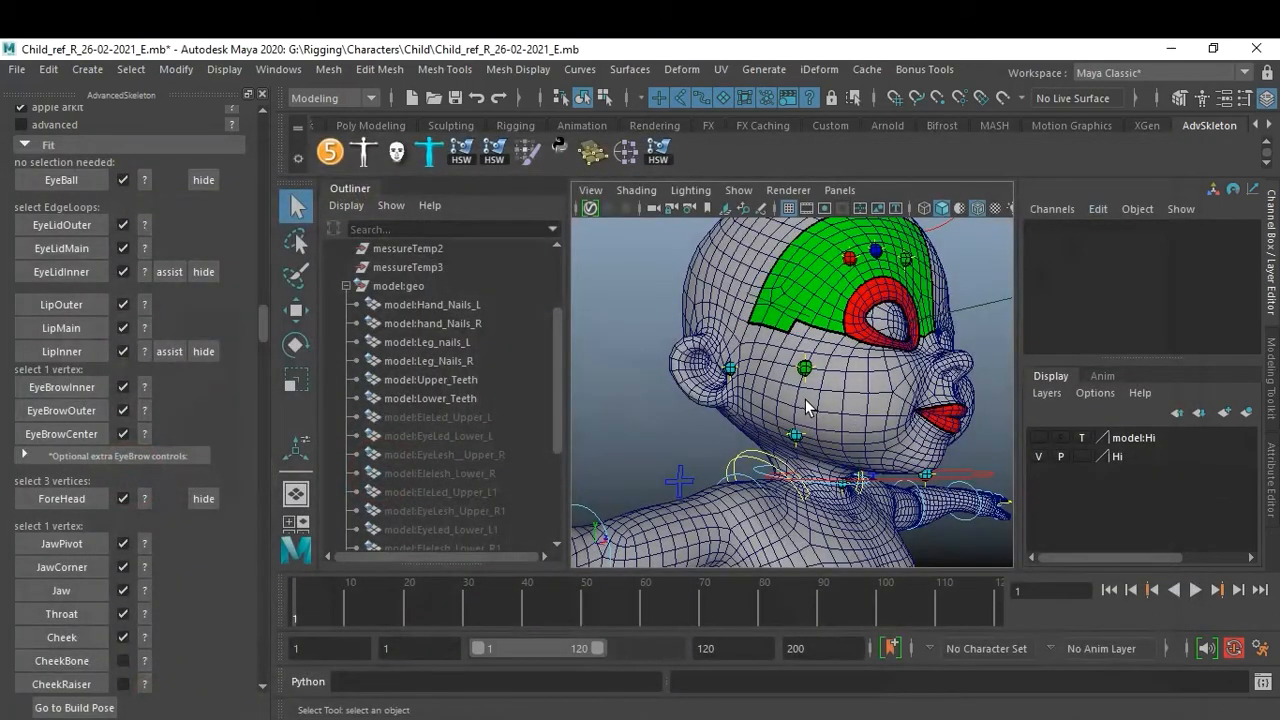
{"action": "left_click", "coordinate": [123, 638]}
{"action": "left_click", "coordinate": [610, 396]}
{"action": "left_click", "coordinate": [802, 388]}
{"action": "right_click_drag", "start_coordinate": [803, 390], "coordinate": [730, 185]}
{"action": "left_click", "coordinate": [797, 408]}
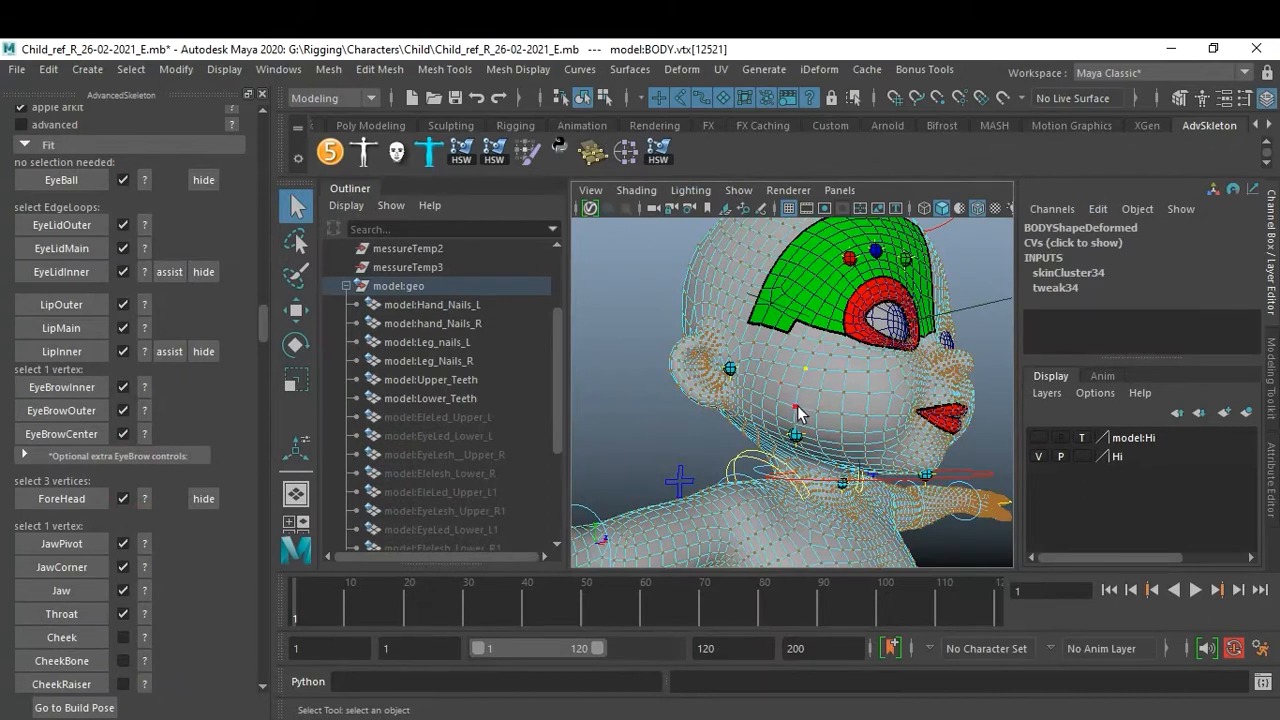
{"action": "left_click", "coordinate": [796, 408]}
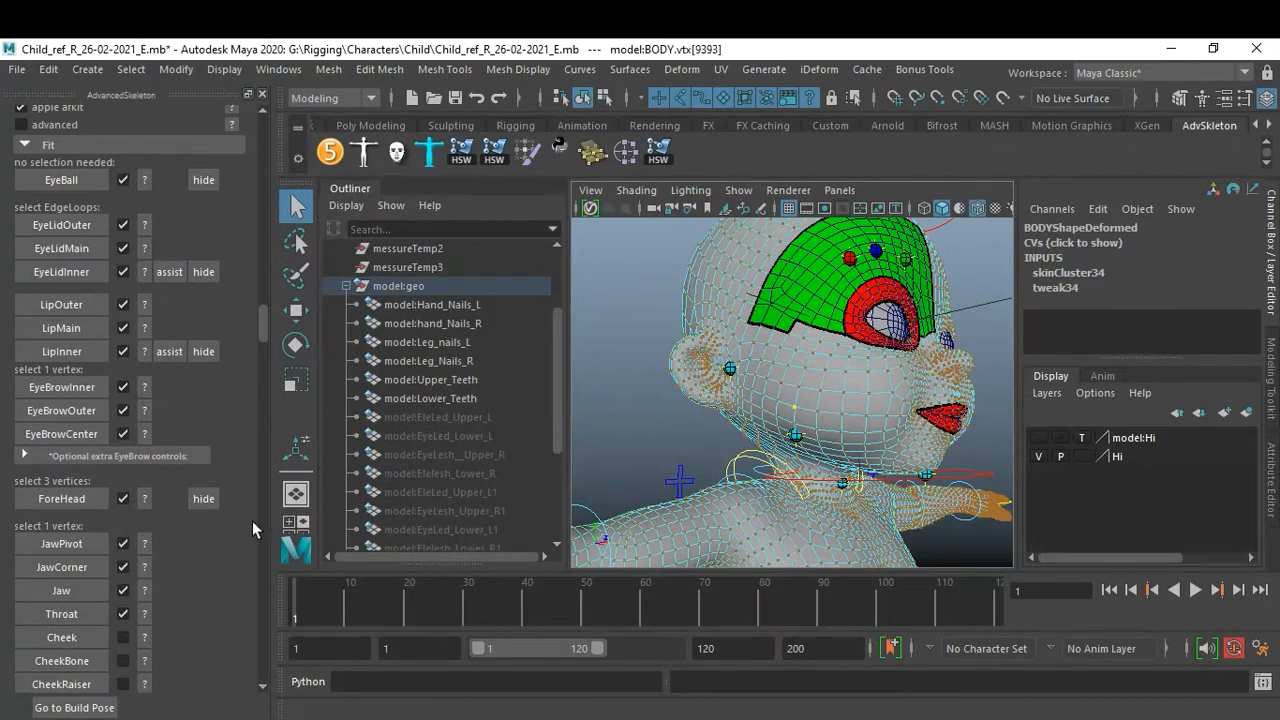
{"action": "left_click", "coordinate": [62, 639]}
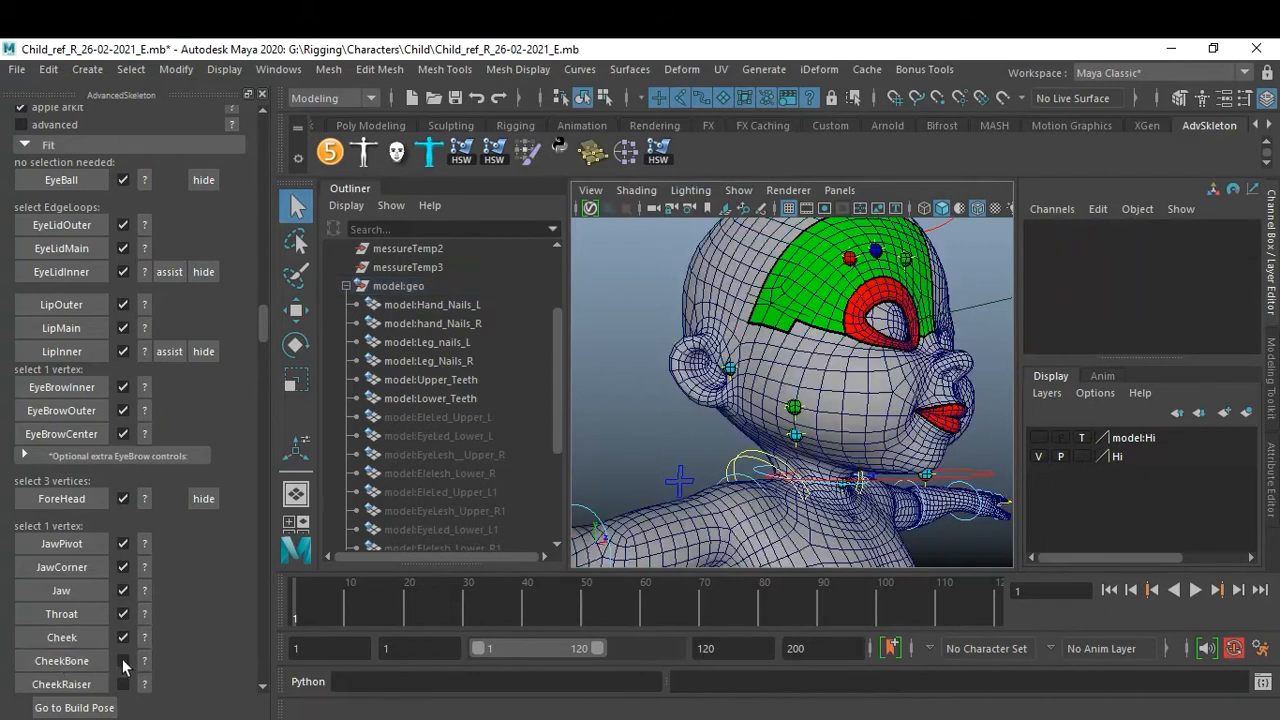
Check the CheekBone help image, select a vertex on the upper cheek below the eye, and create the CheekBone fit.
{"action": "left_click", "coordinate": [843, 370]}
{"action": "right_click_drag", "start_coordinate": [843, 370], "coordinate": [762, 184]}
{"action": "left_click", "coordinate": [844, 373]}
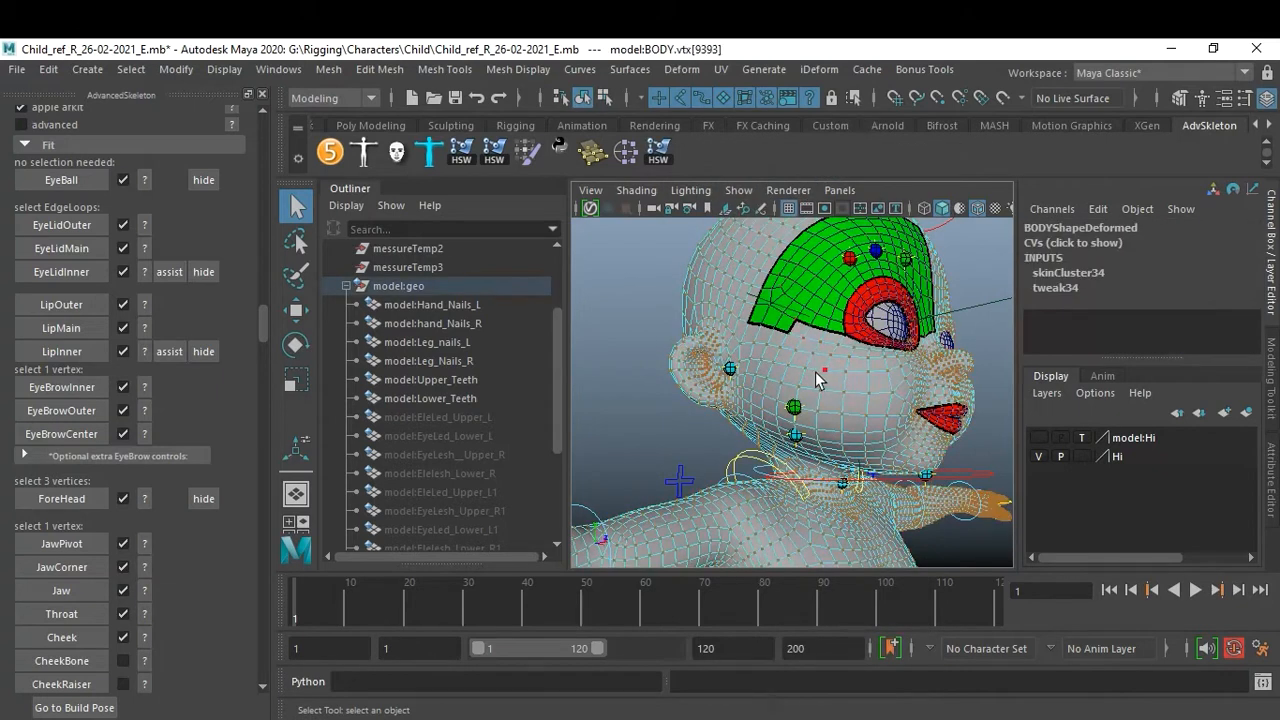
{"action": "left_click", "coordinate": [806, 368]}
{"action": "left_click", "coordinate": [144, 662]}
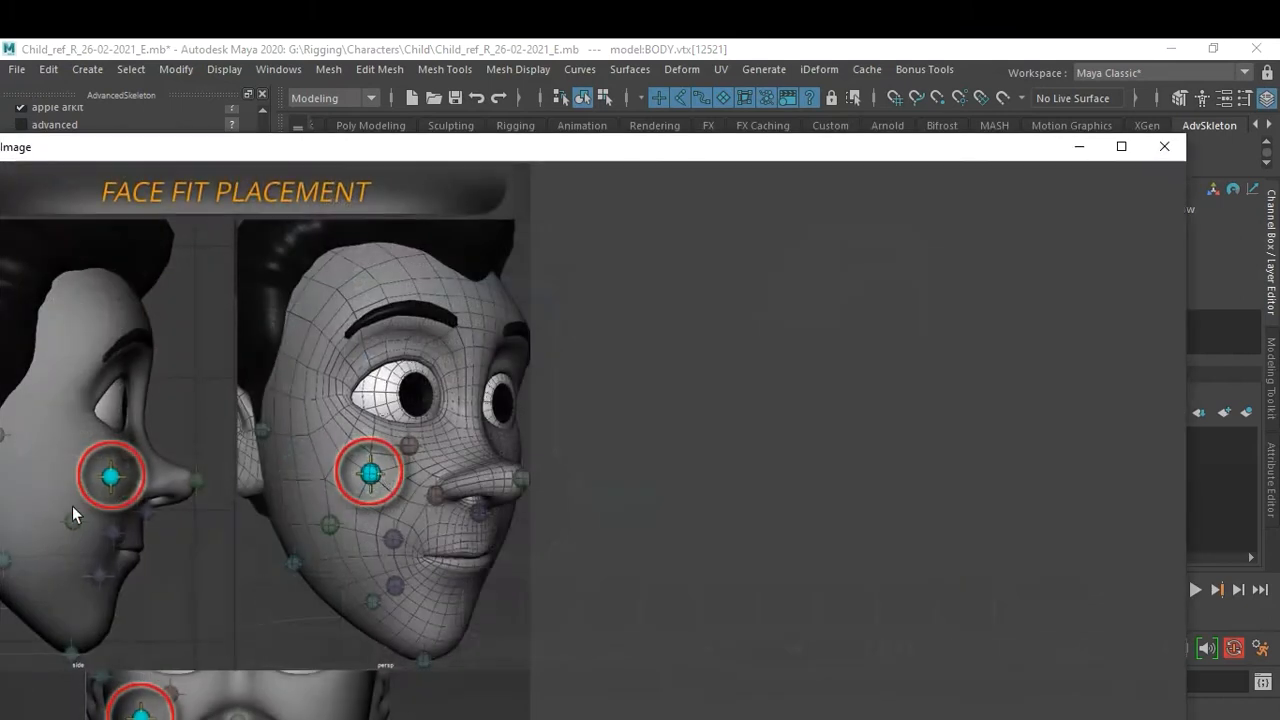
{"action": "left_click", "coordinate": [1164, 146]}
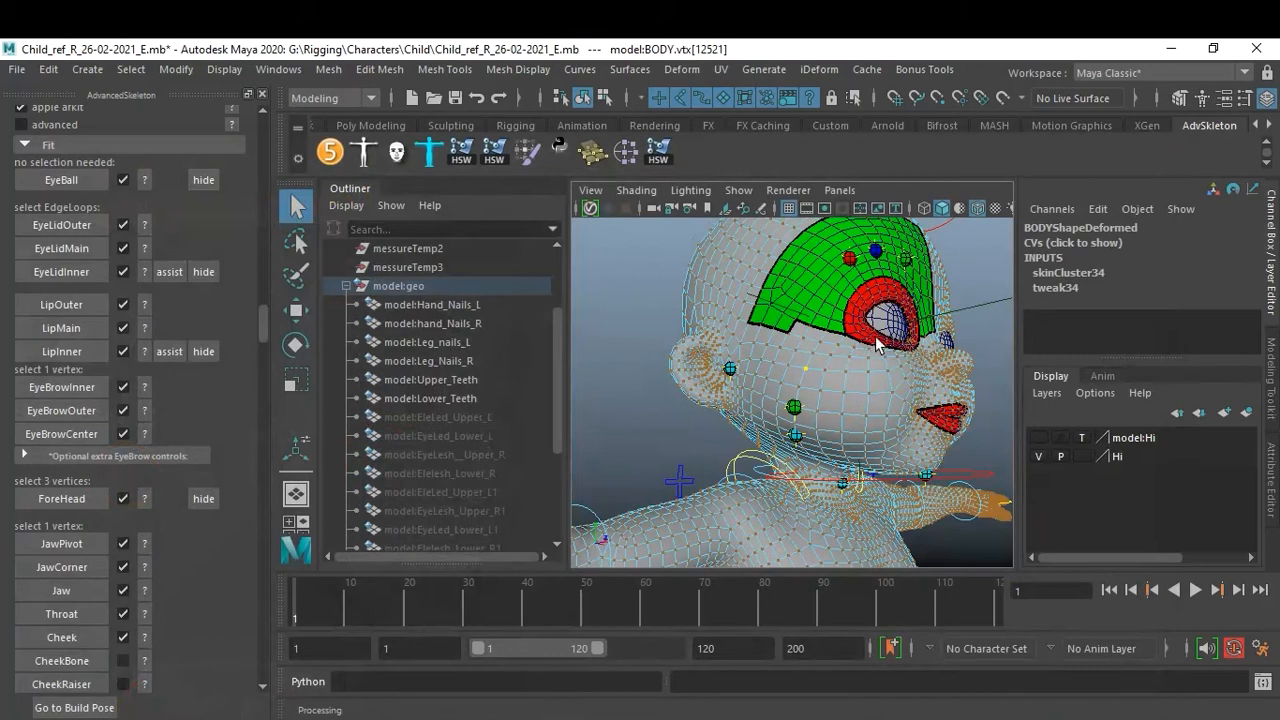
{"action": "left_click", "coordinate": [869, 371]}
{"action": "mouse_move", "coordinate": [874, 377]}
{"action": "left_mouse_down", "text": "alt"}
{"action": "mouse_move", "coordinate": [811, 376]}
{"action": "mouse_move", "coordinate": [860, 394]}
{"action": "left_mouse_up", "text": "alt"}
{"action": "scroll", "coordinate": [812, 378], "scroll_direction": "up", "scroll_amount": 2}
{"action": "left_click", "coordinate": [765, 399]}
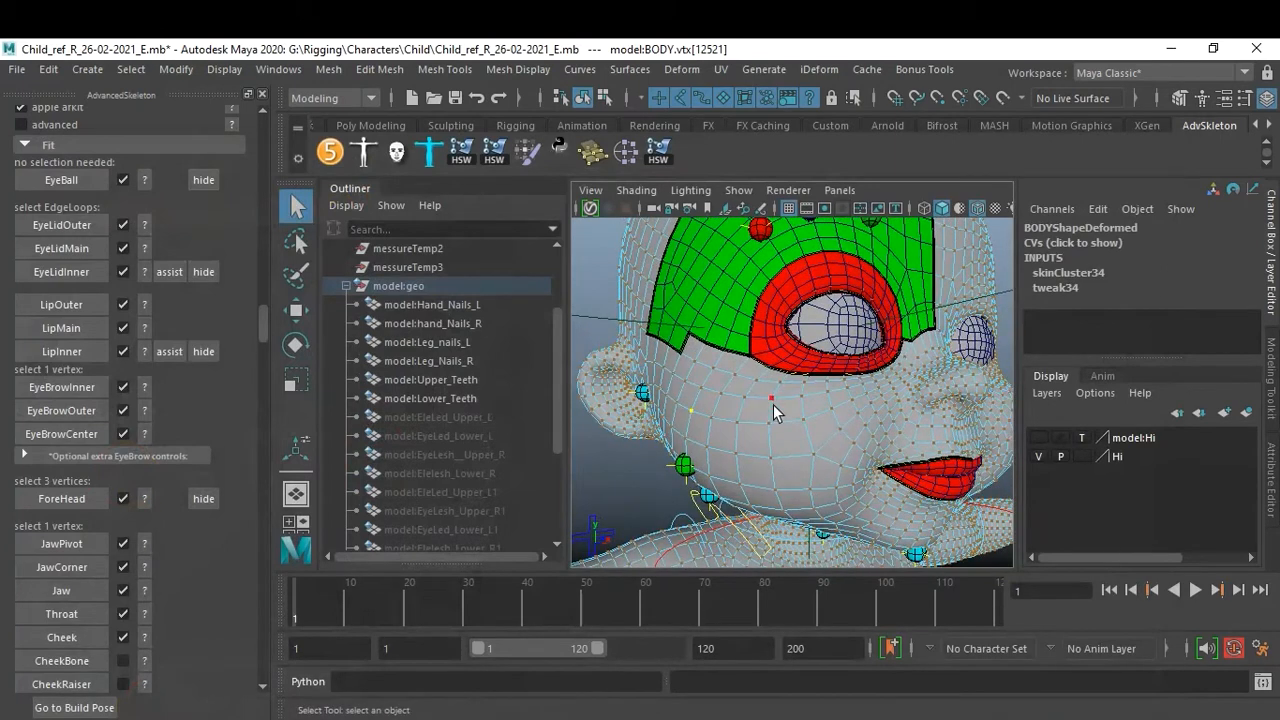
{"action": "left_click", "coordinate": [774, 417]}
{"action": "left_click_drag", "start_coordinate": [774, 417], "coordinate": [866, 397], "text": "alt"}
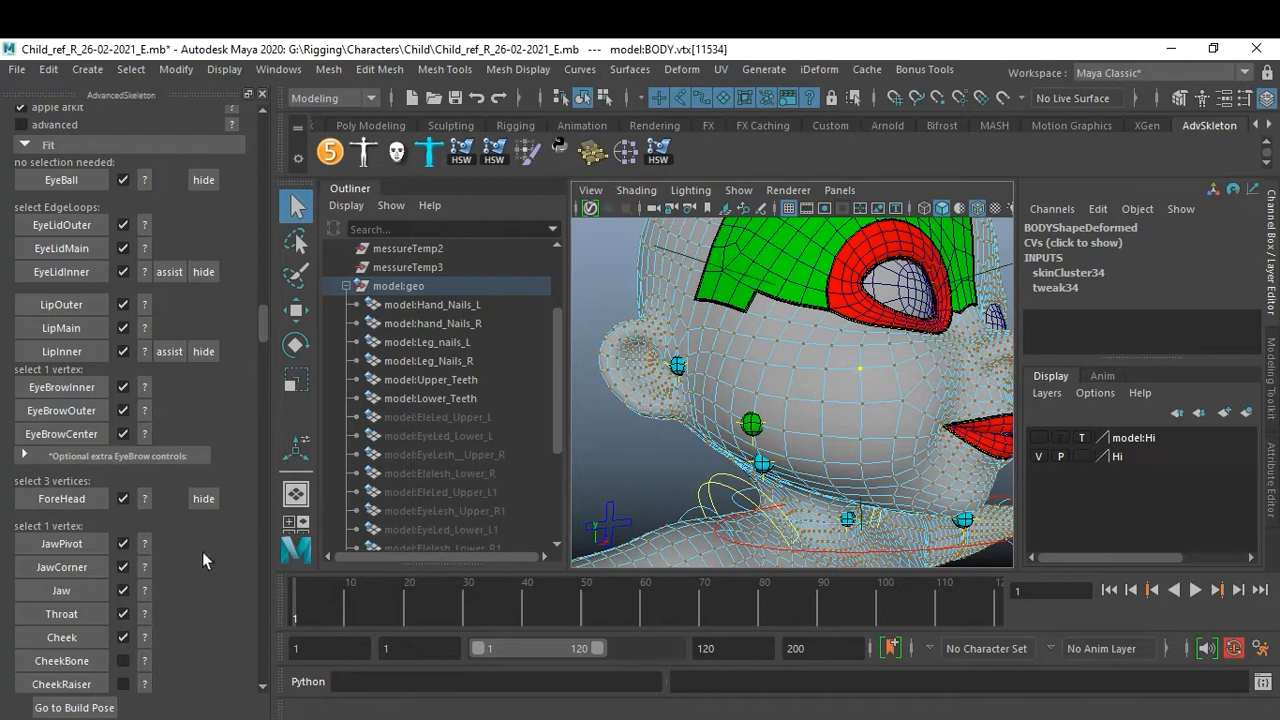
{"action": "left_click", "coordinate": [84, 660]}
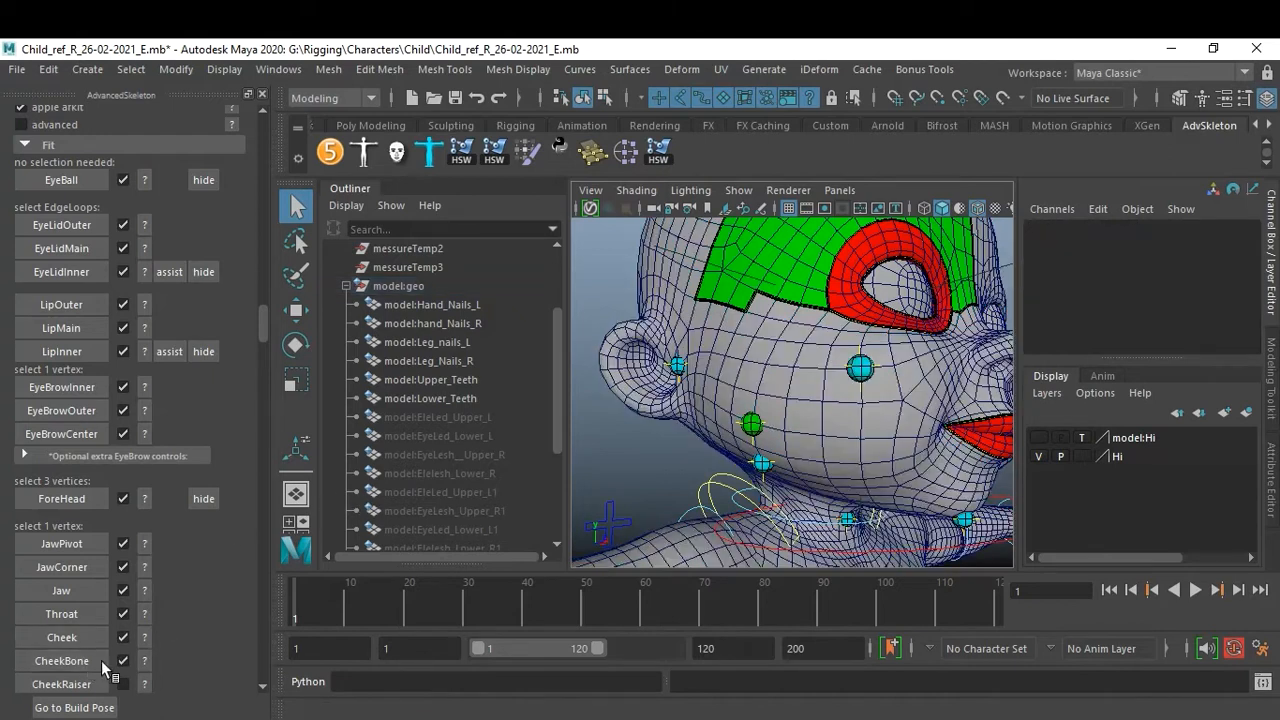
Check the CheekRaiser help image, select a vertex on the cheek under the eye, and create the CheekRaiser fit.
{"action": "scroll", "coordinate": [95, 566], "scroll_direction": "down", "scroll_amount": 2}
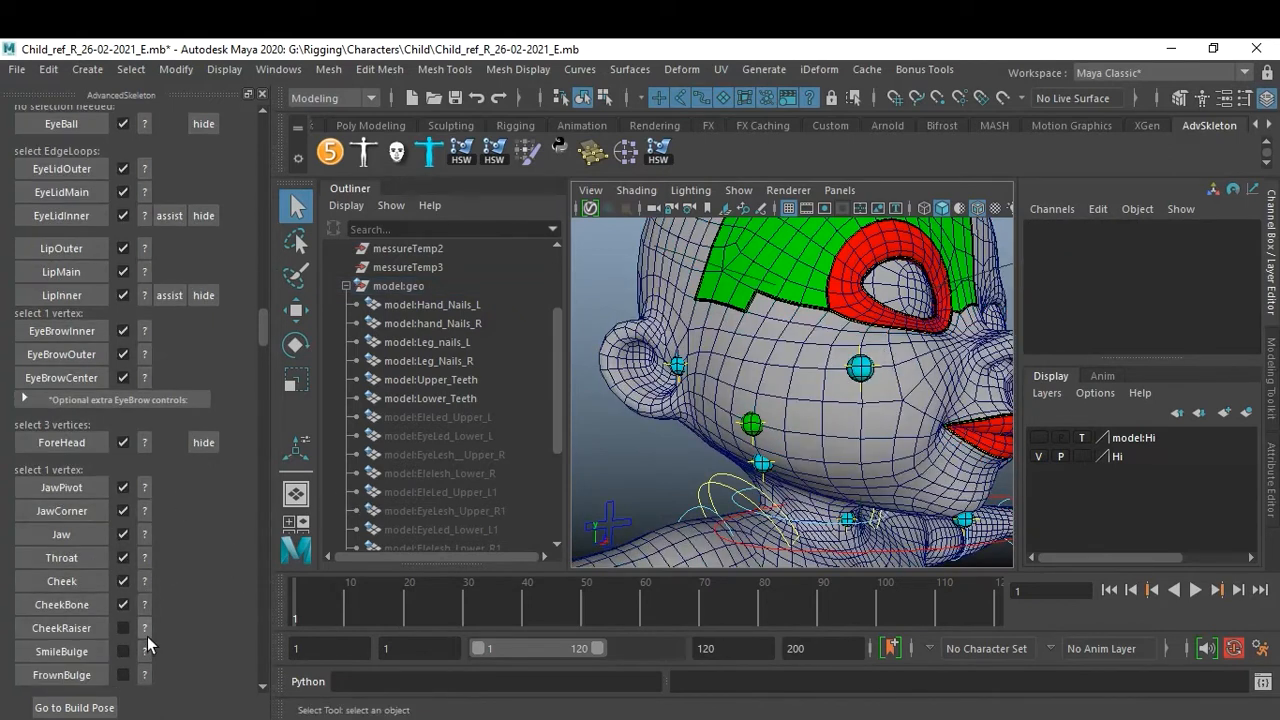
{"action": "left_click", "coordinate": [145, 629]}
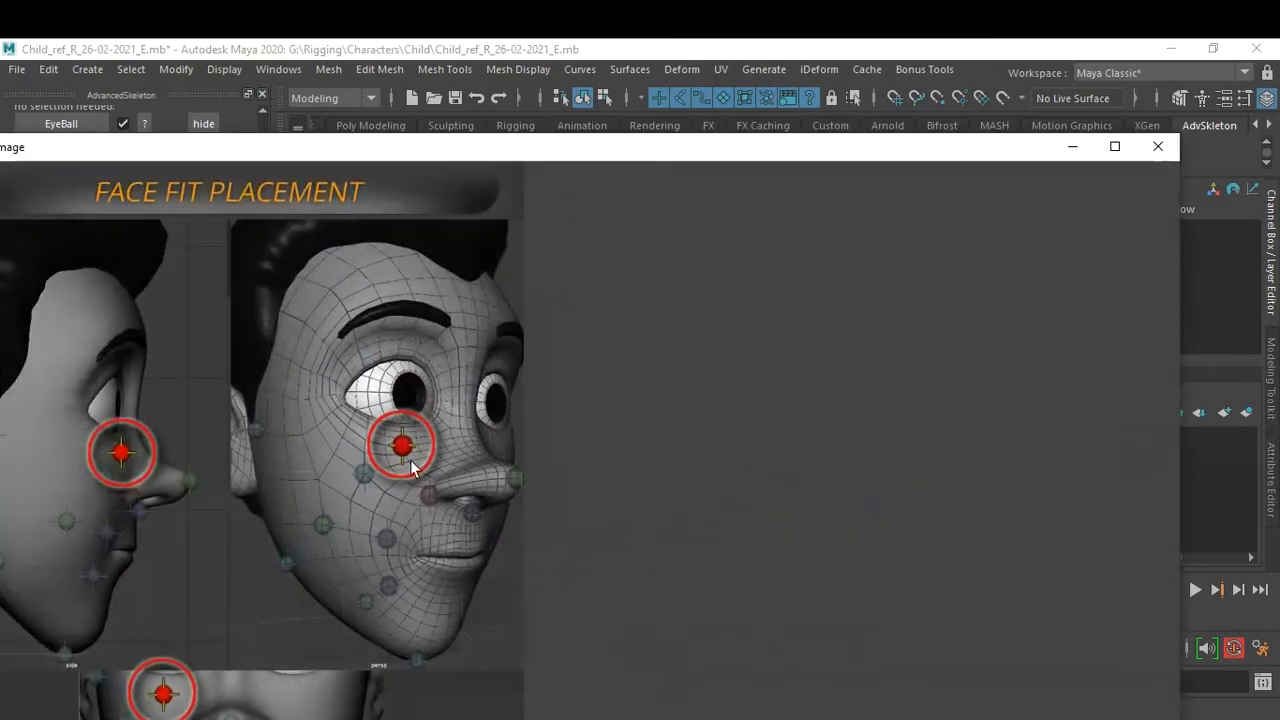
{"action": "left_click", "coordinate": [1157, 146]}
{"action": "left_click_drag", "start_coordinate": [890, 363], "coordinate": [834, 372], "text": "alt"}
{"action": "left_click", "coordinate": [745, 400]}
{"action": "right_click_drag", "start_coordinate": [745, 399], "coordinate": [658, 187]}
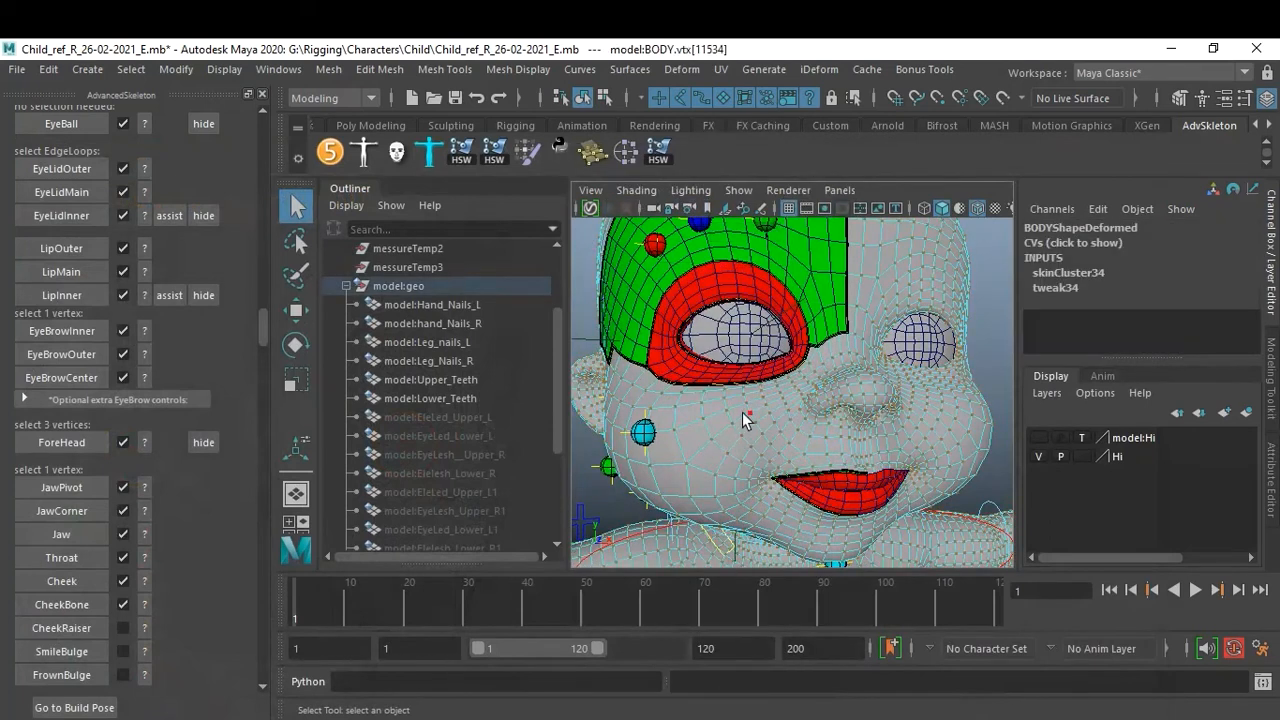
{"action": "left_click", "coordinate": [731, 403]}
{"action": "left_click", "coordinate": [81, 625]}
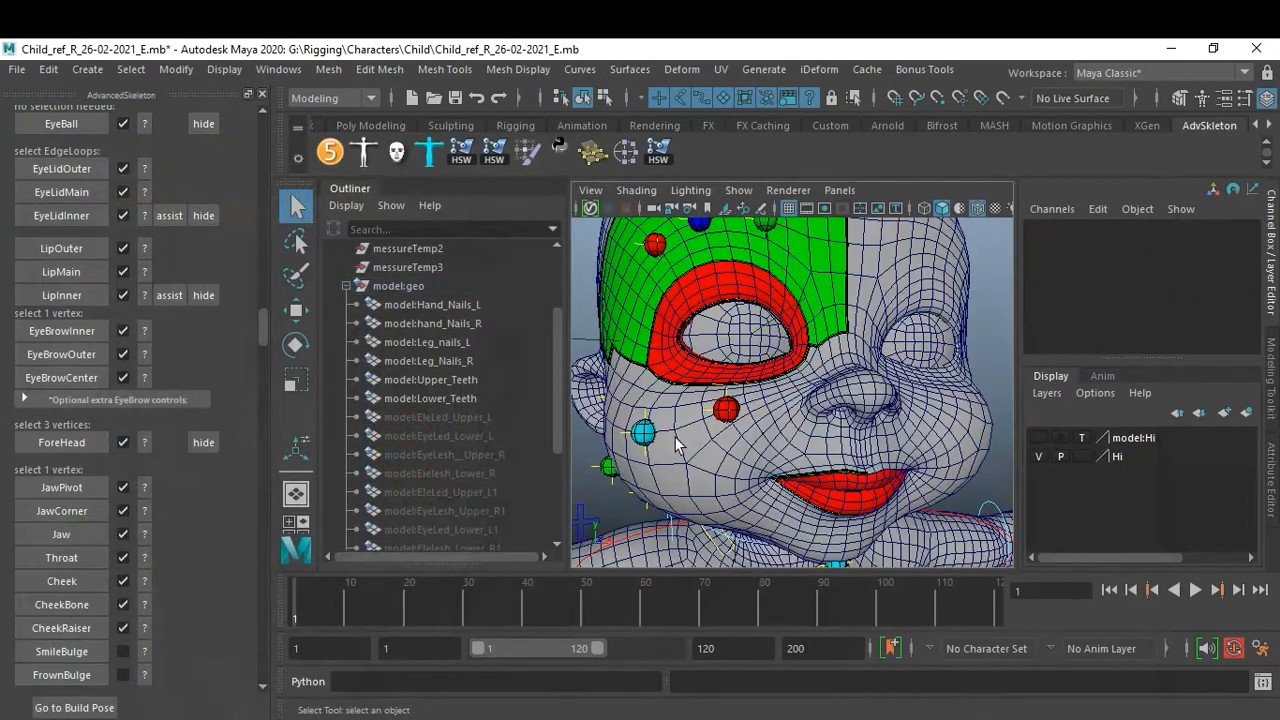
Check the SmileBulge help image, select a vertex beside the mouth corner, and create the SmileBulge fit.
{"action": "left_click", "coordinate": [141, 649]}
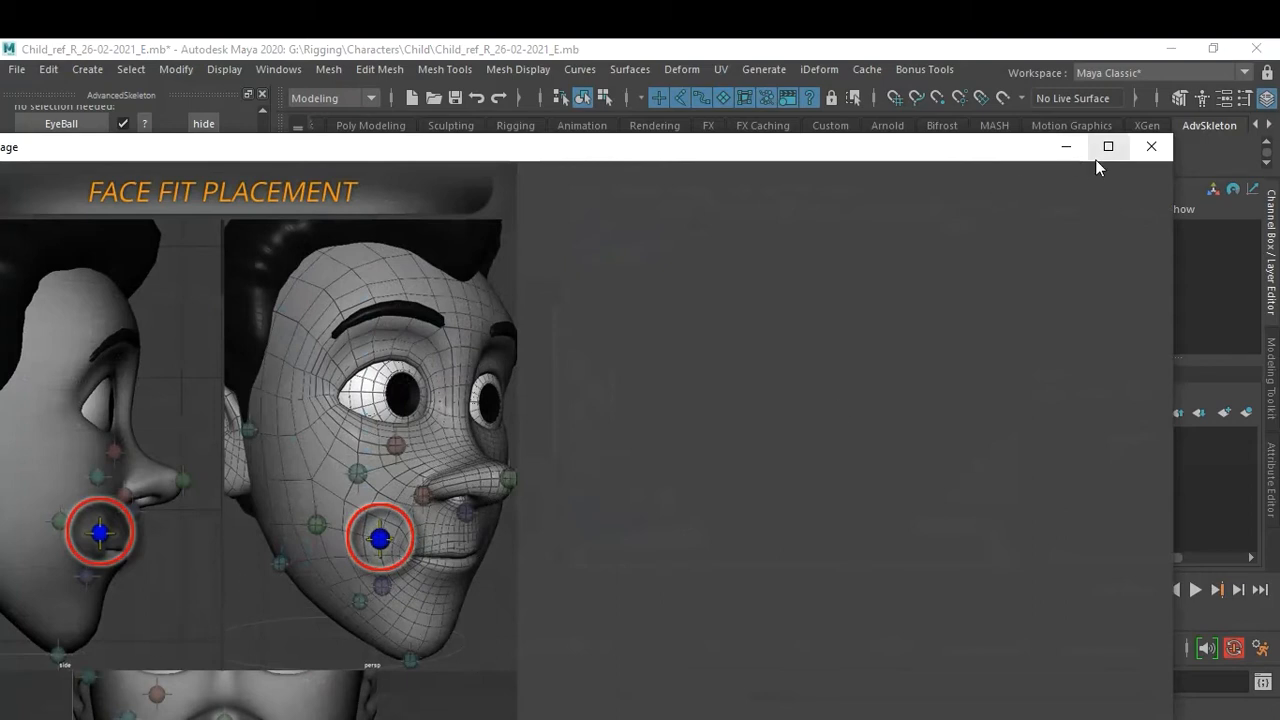
{"action": "left_click", "coordinate": [1151, 146]}
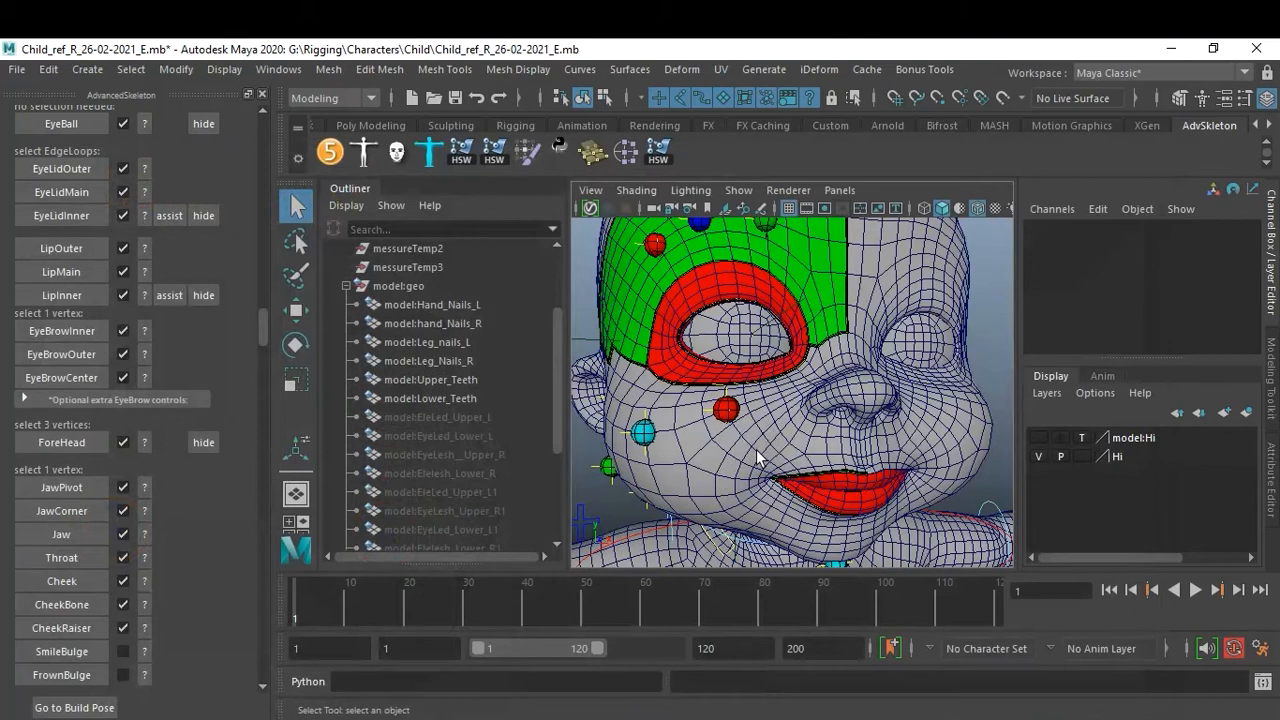
{"action": "left_click", "coordinate": [145, 651]}
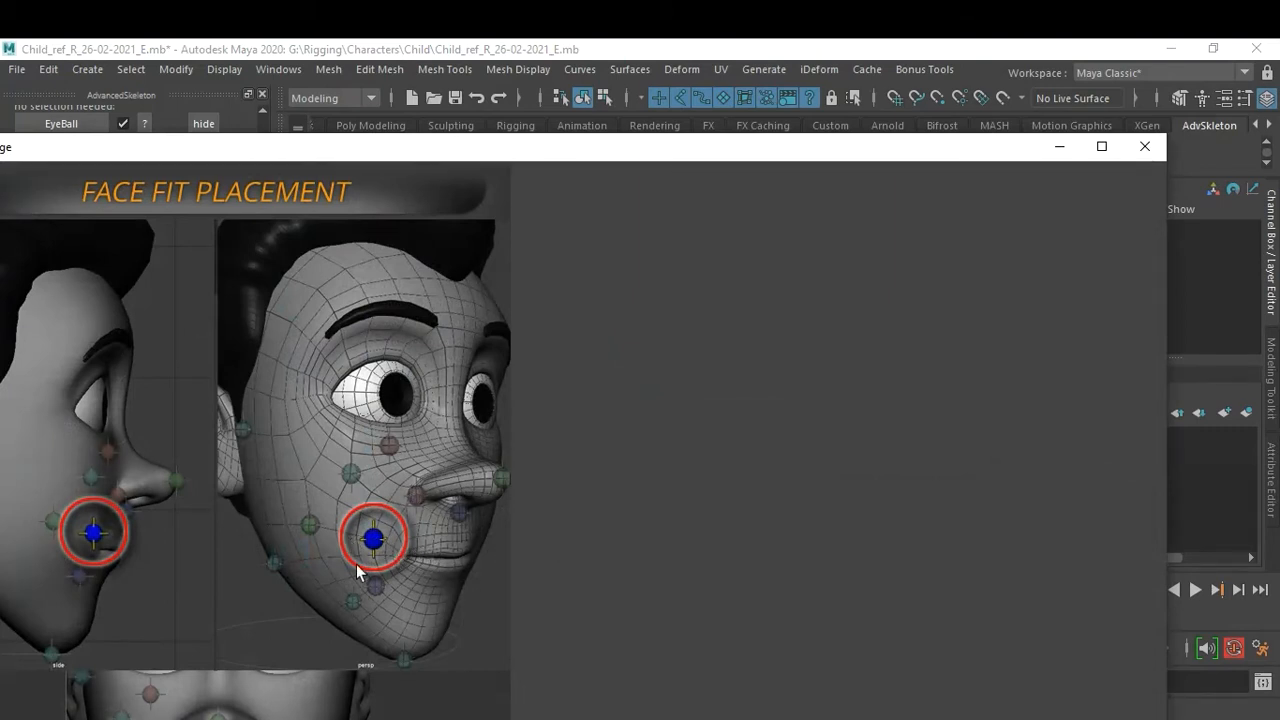
{"action": "left_click", "coordinate": [1145, 146]}
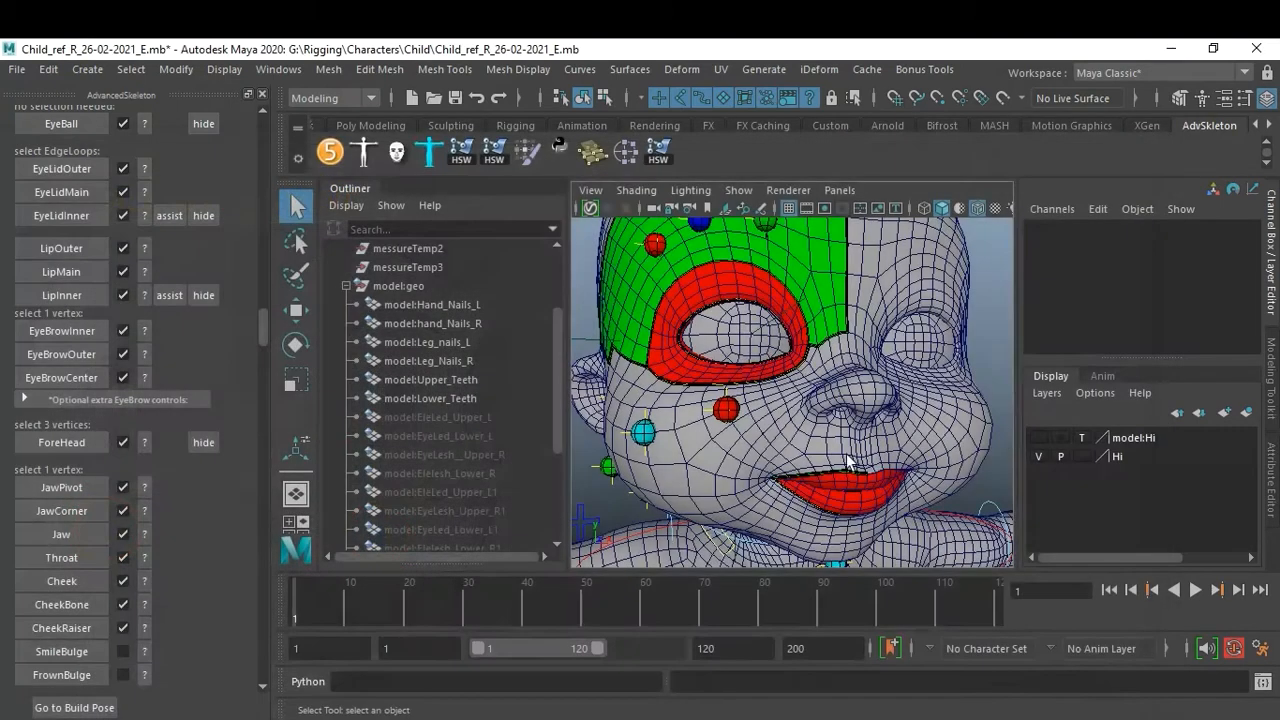
{"action": "left_click", "coordinate": [751, 446]}
{"action": "right_click_drag", "start_coordinate": [750, 205], "coordinate": [670, 202]}
{"action": "left_click", "coordinate": [759, 451]}
{"action": "left_click", "coordinate": [748, 449]}
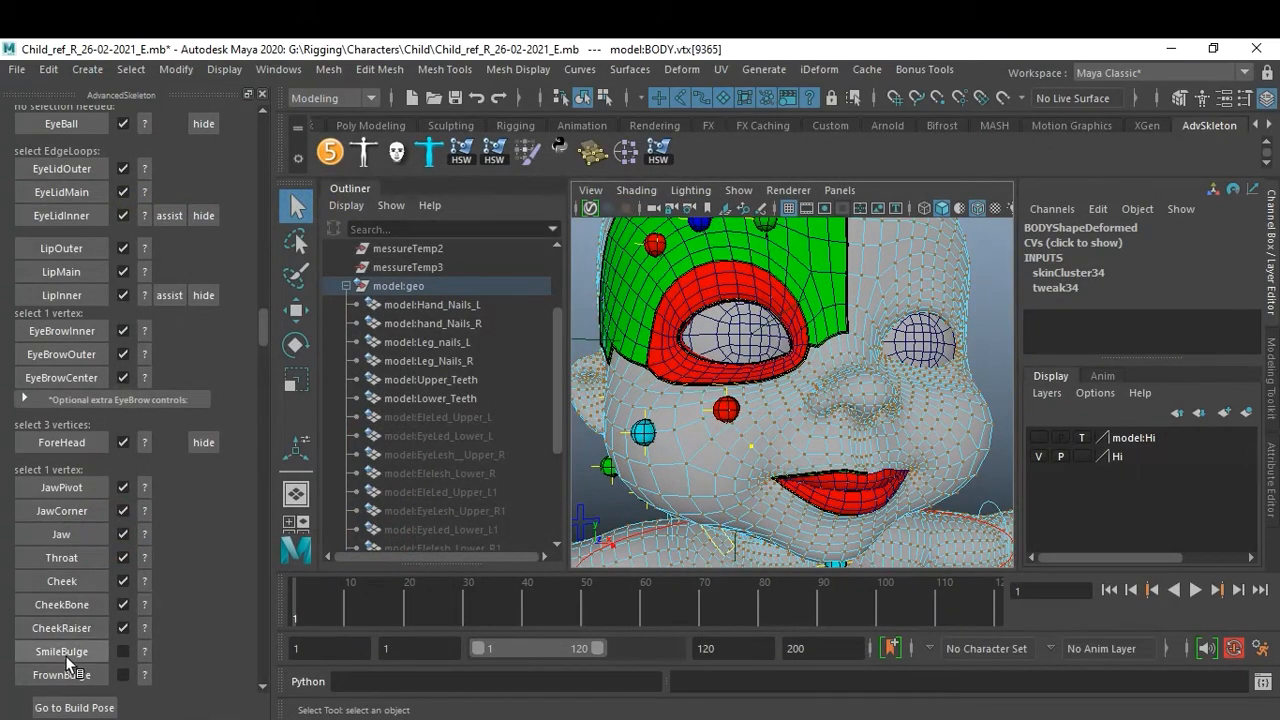
{"action": "left_click", "coordinate": [747, 461]}
{"action": "left_click", "coordinate": [86, 645]}
Check the FrownBulge help image, select a vertex below the mouth corner, and create the FrownBulge fit.
{"action": "left_click", "coordinate": [144, 674]}
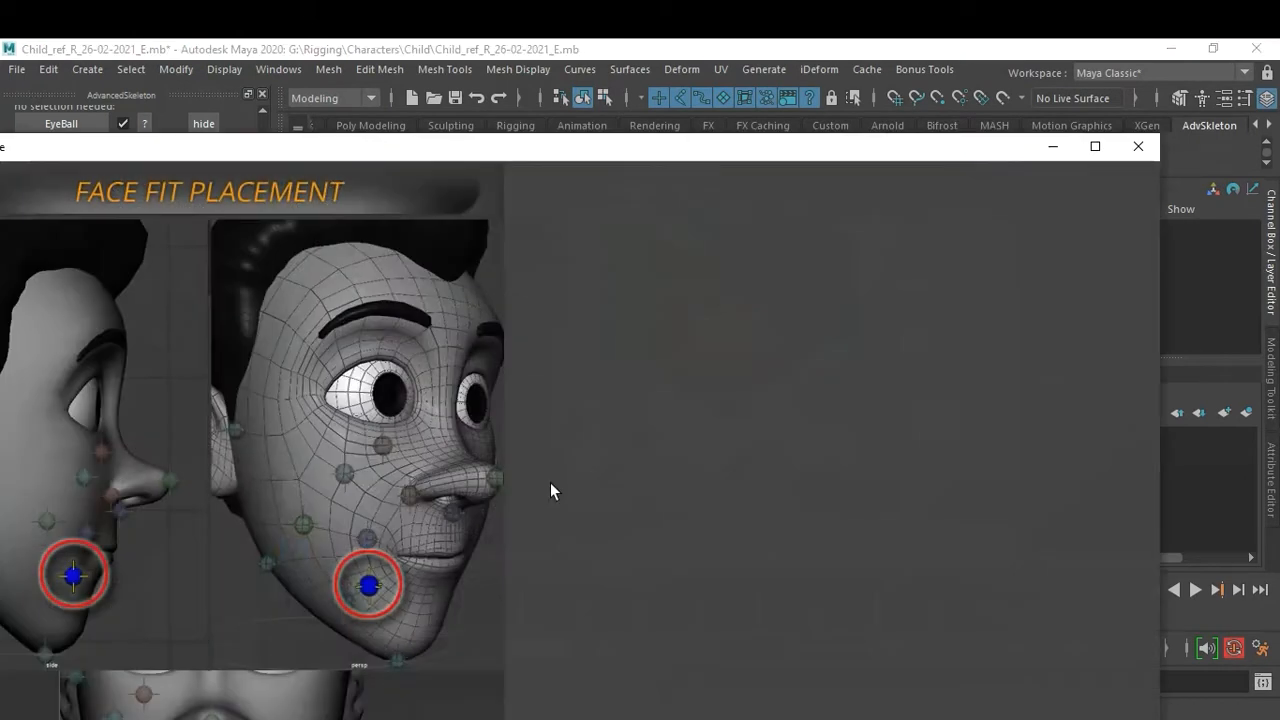
{"action": "left_click", "coordinate": [1137, 149]}
{"action": "left_click", "coordinate": [760, 517]}
{"action": "right_click_drag", "start_coordinate": [759, 516], "coordinate": [672, 181]}
{"action": "left_click", "coordinate": [759, 522]}
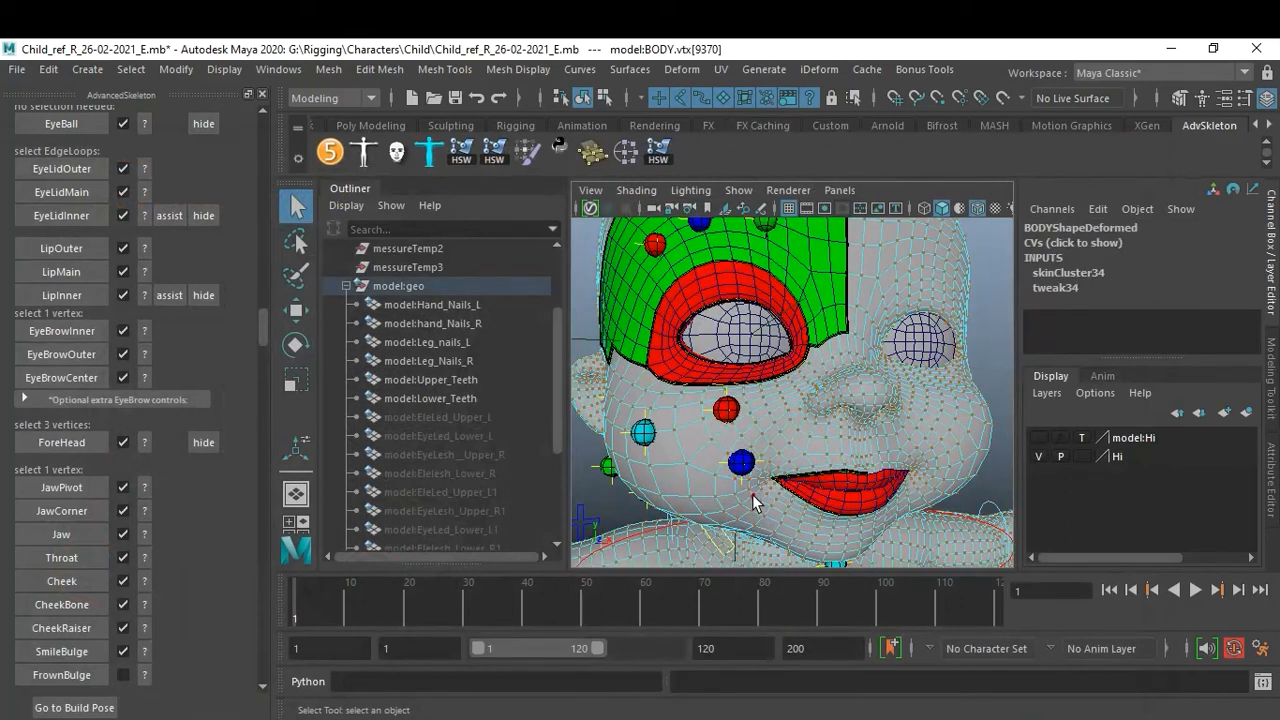
{"action": "left_click", "coordinate": [764, 517]}
{"action": "left_click", "coordinate": [99, 678]}
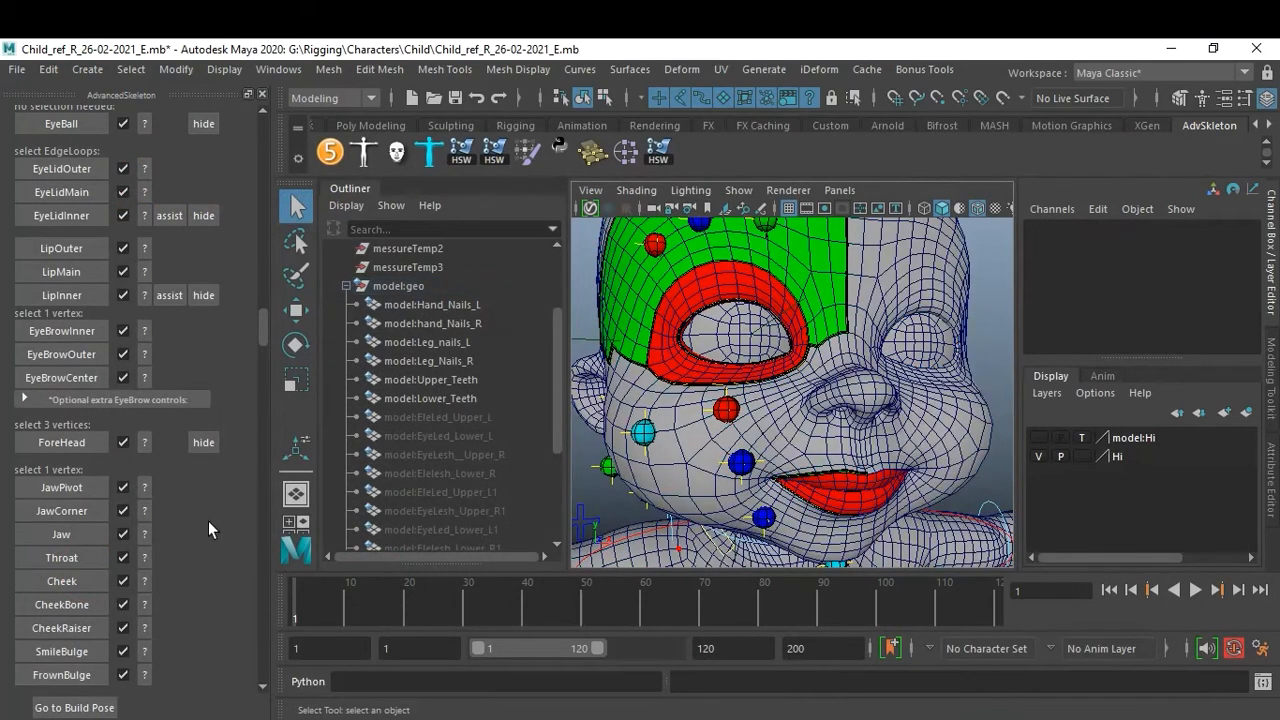
{"action": "scroll", "coordinate": [883, 365], "scroll_direction": "down", "scroll_amount": 5}
{"action": "scroll", "coordinate": [883, 365], "scroll_direction": "up", "scroll_amount": 2}
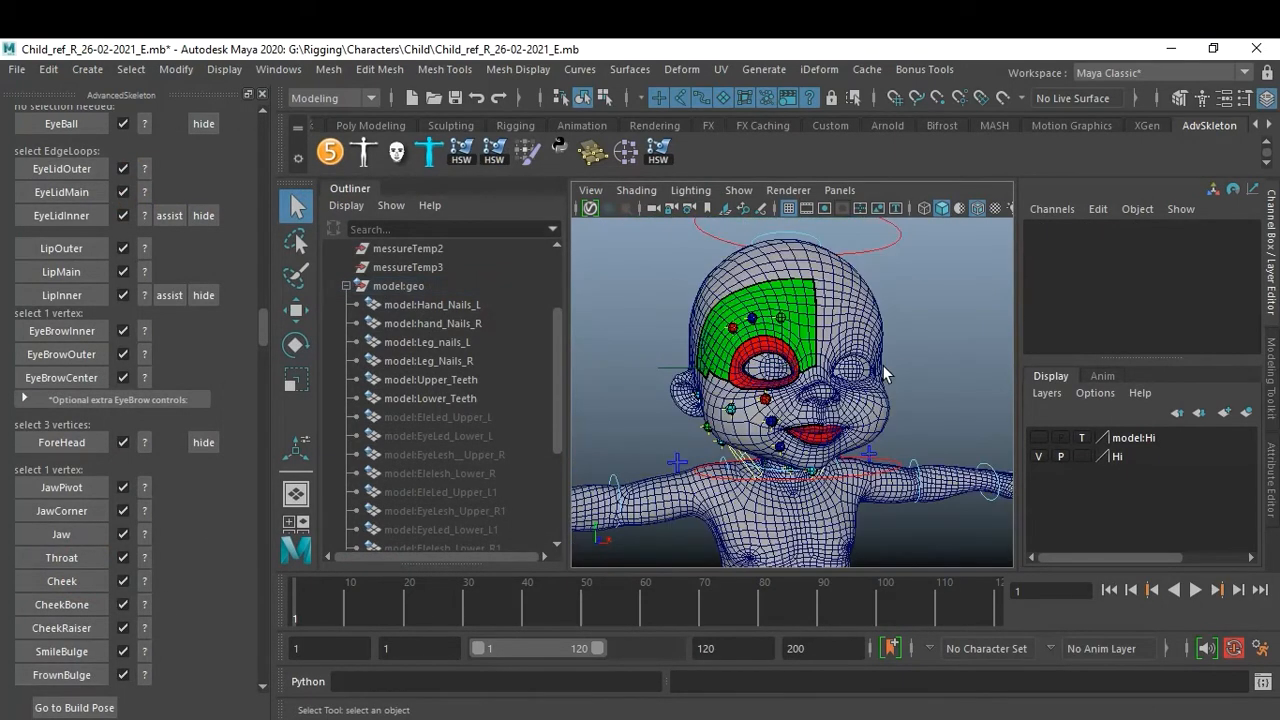
{"action": "middle_click_drag", "start_coordinate": [762, 372], "coordinate": [794, 338], "text": "alt"}
{"action": "scroll", "coordinate": [794, 338], "scroll_direction": "up", "scroll_amount": 1}
{"action": "scroll", "coordinate": [175, 407], "scroll_direction": "up", "scroll_amount": 3}
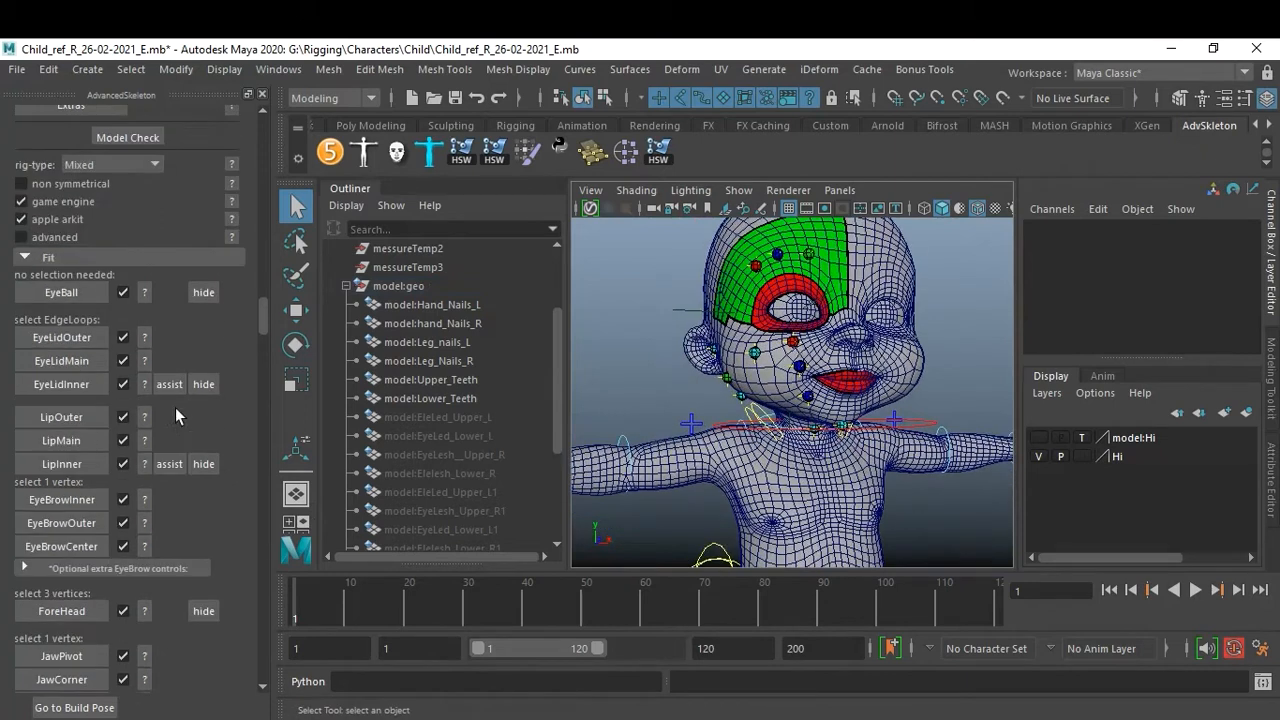
{"action": "scroll", "coordinate": [175, 407], "scroll_direction": "up", "scroll_amount": 2}
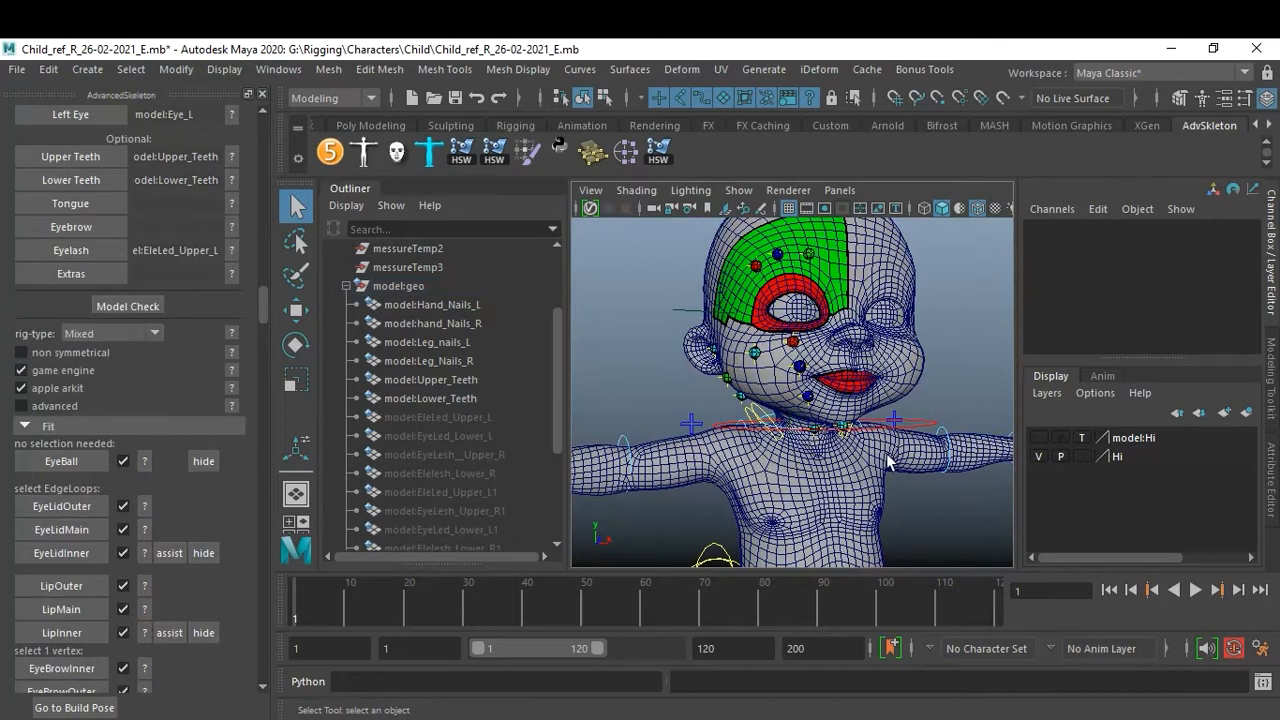
Check the Nose help image, select a vertex on the tip of the nose, and create the Nose fit.
{"action": "scroll", "coordinate": [208, 494], "scroll_direction": "down", "scroll_amount": 3}
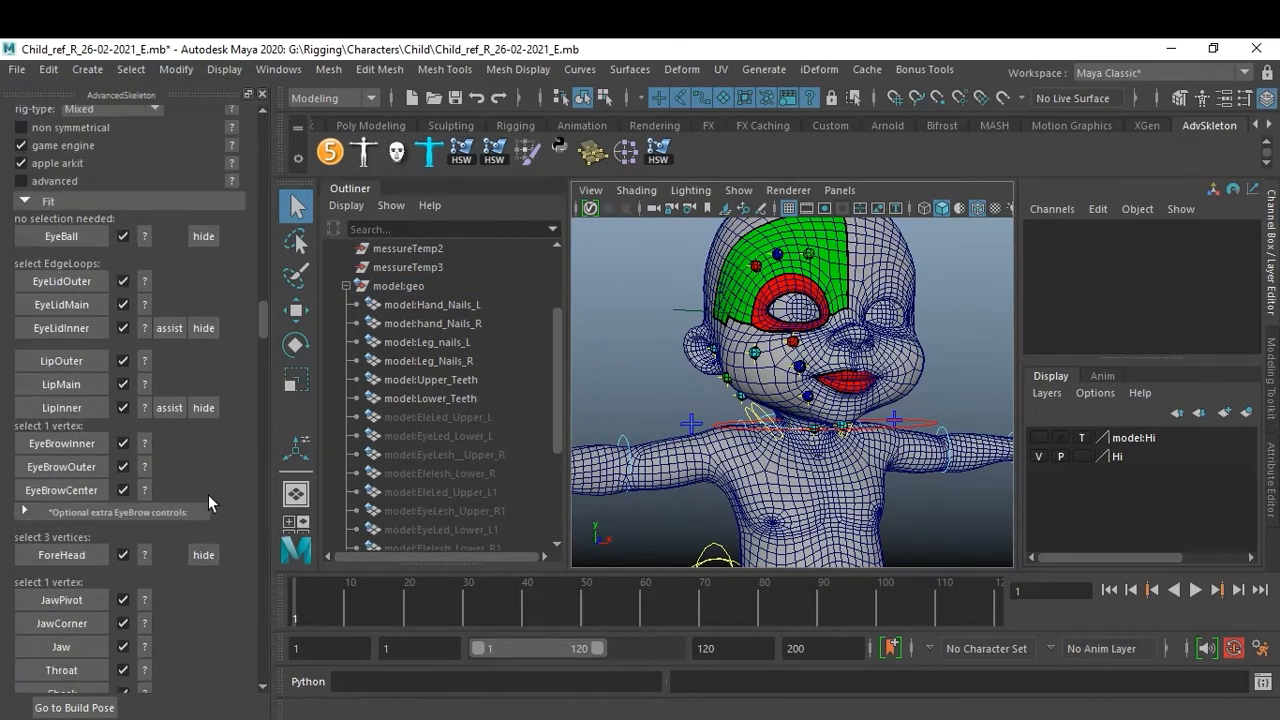
{"action": "scroll", "coordinate": [208, 494], "scroll_direction": "up", "scroll_amount": 2}
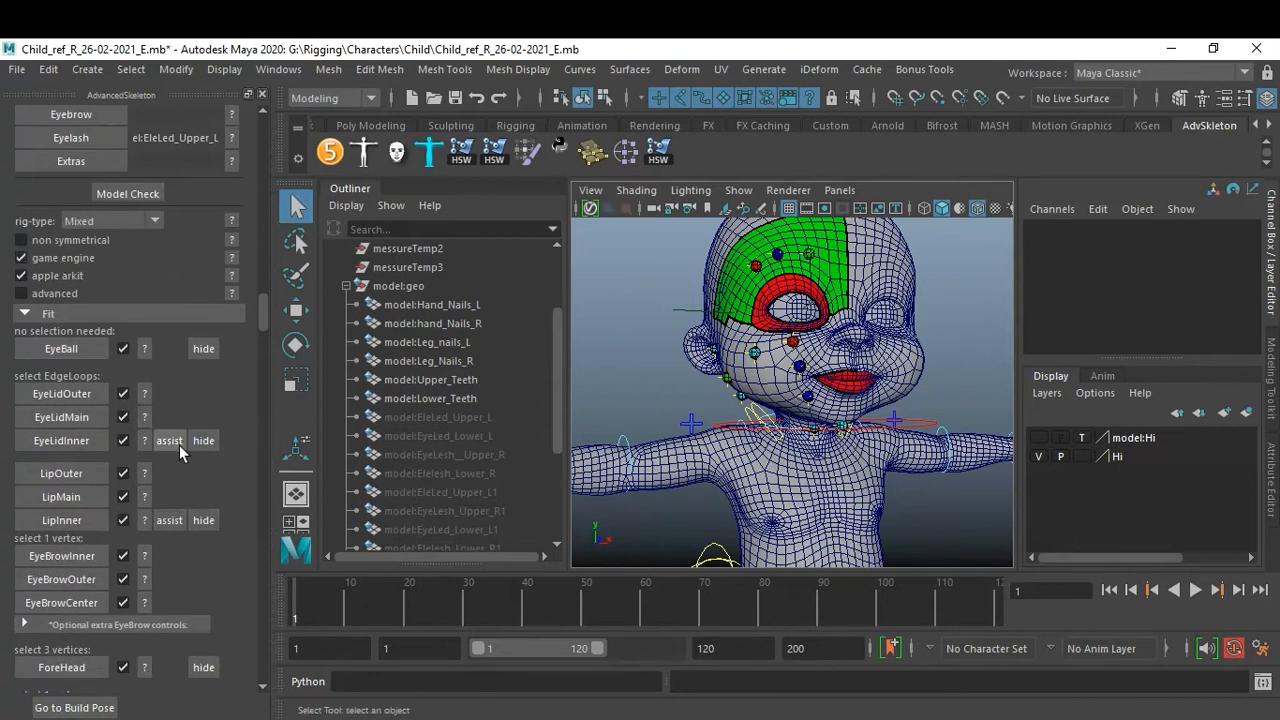
{"action": "scroll", "coordinate": [179, 445], "scroll_direction": "down", "scroll_amount": 4}
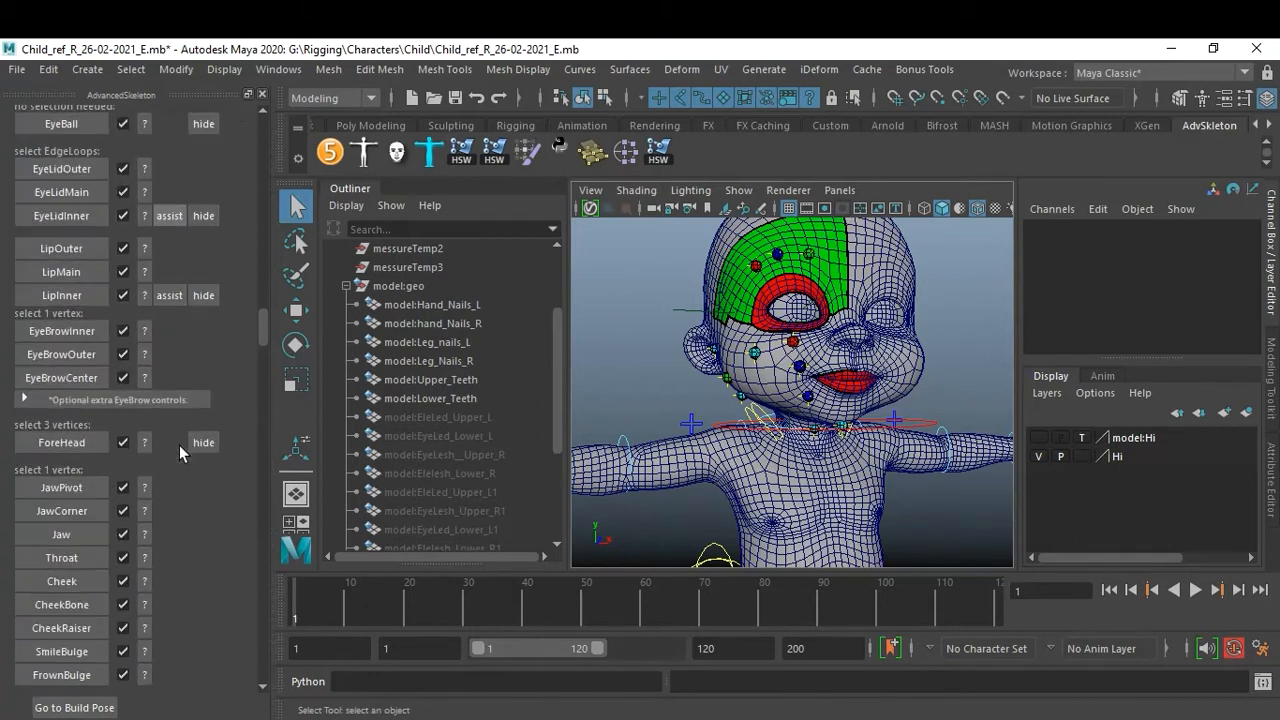
{"action": "scroll", "coordinate": [179, 445], "scroll_direction": "down", "scroll_amount": 1}
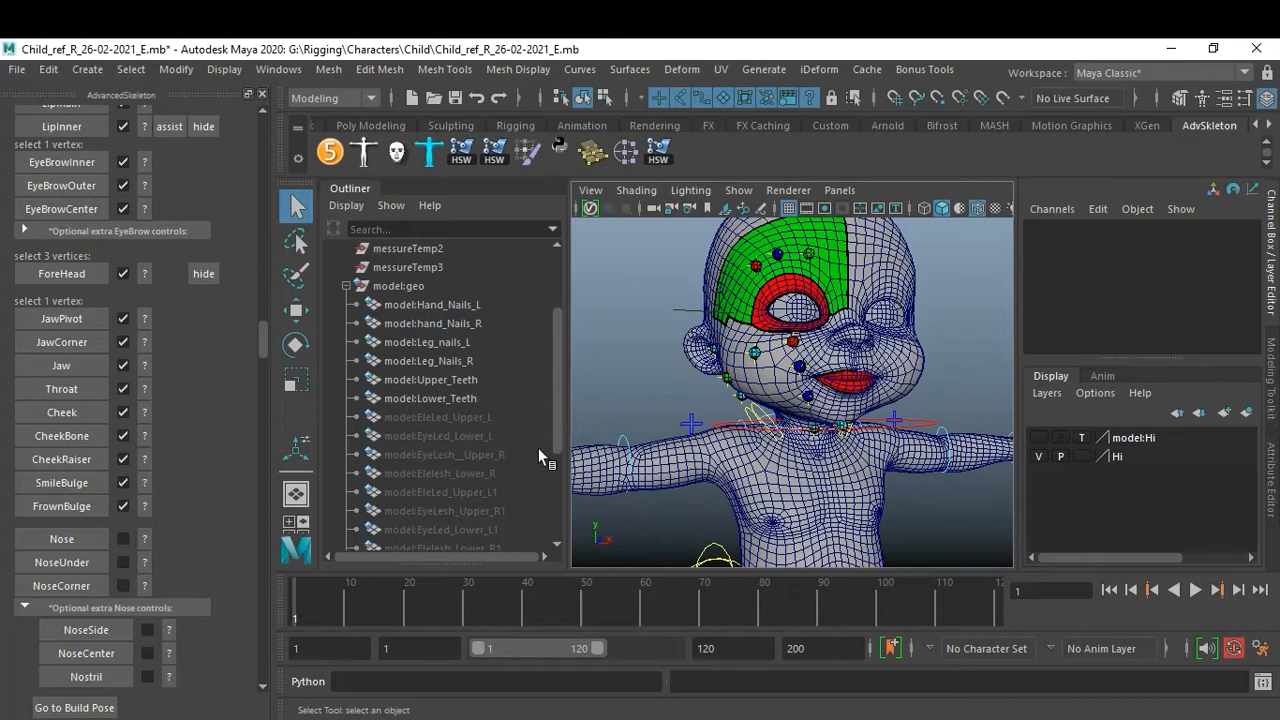
{"action": "scroll", "coordinate": [893, 382], "scroll_direction": "up", "scroll_amount": 8}
{"action": "left_click_drag", "start_coordinate": [893, 382], "coordinate": [877, 461], "text": "alt"}
{"action": "left_click", "coordinate": [145, 539]}
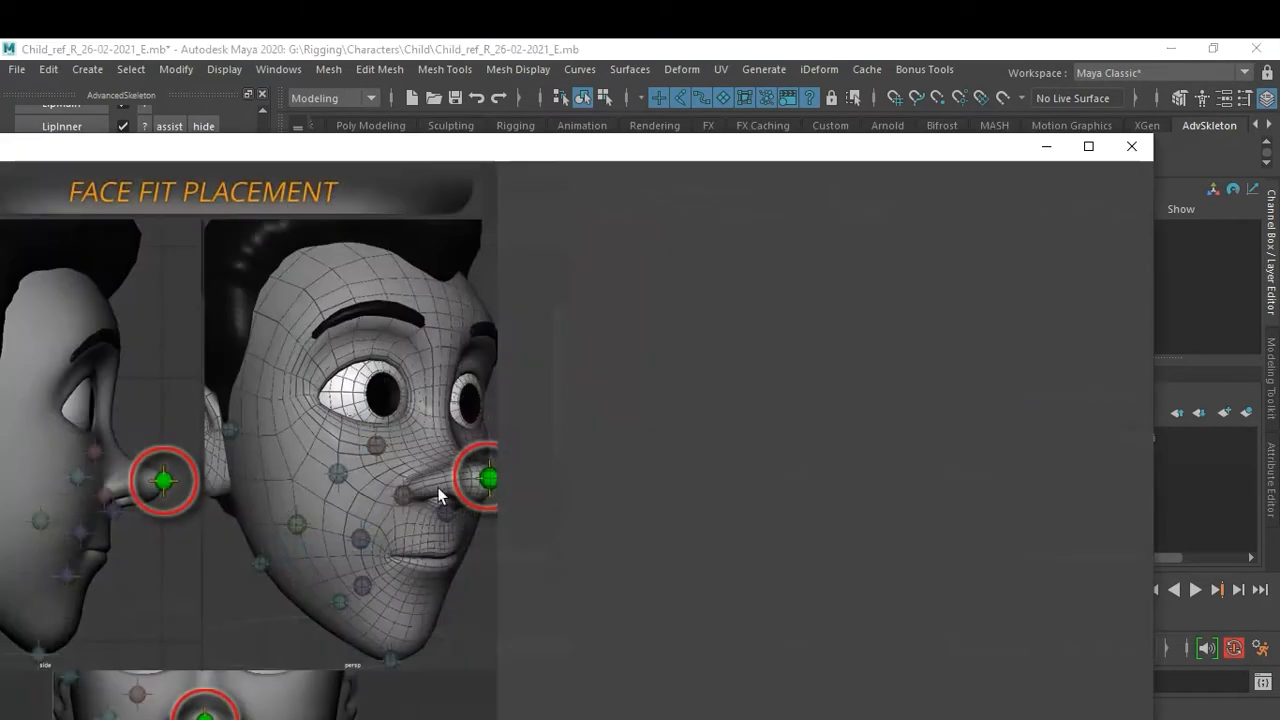
{"action": "left_click", "coordinate": [1131, 147]}
{"action": "left_click_drag", "start_coordinate": [903, 465], "coordinate": [855, 480], "text": "alt"}
{"action": "right_click_drag", "start_coordinate": [753, 470], "coordinate": [683, 183]}
{"action": "left_click", "coordinate": [729, 478]}
{"action": "left_click_drag", "start_coordinate": [729, 478], "coordinate": [834, 385], "text": "alt"}
{"action": "right_click_drag", "start_coordinate": [886, 388], "coordinate": [911, 391], "text": "alt"}
{"action": "middle_click_drag", "start_coordinate": [911, 391], "coordinate": [844, 407], "text": "alt"}
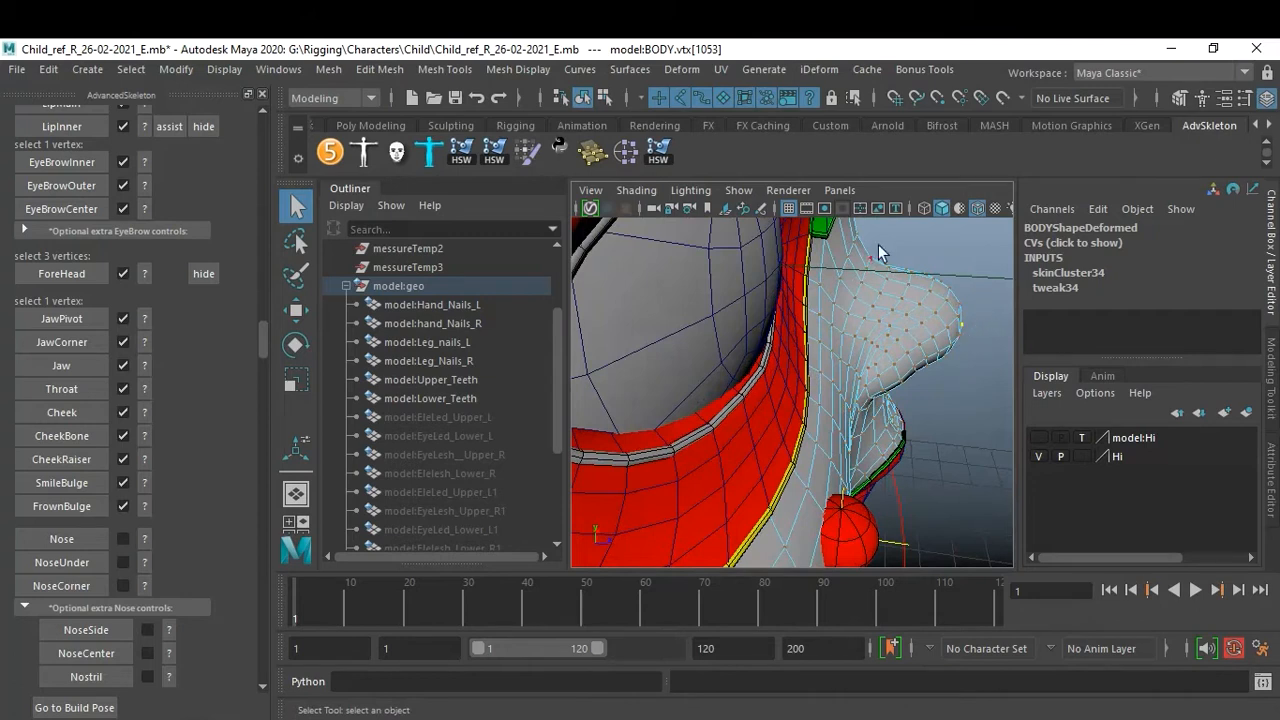
{"action": "left_click_drag", "start_coordinate": [977, 325], "coordinate": [902, 424], "text": "alt"}
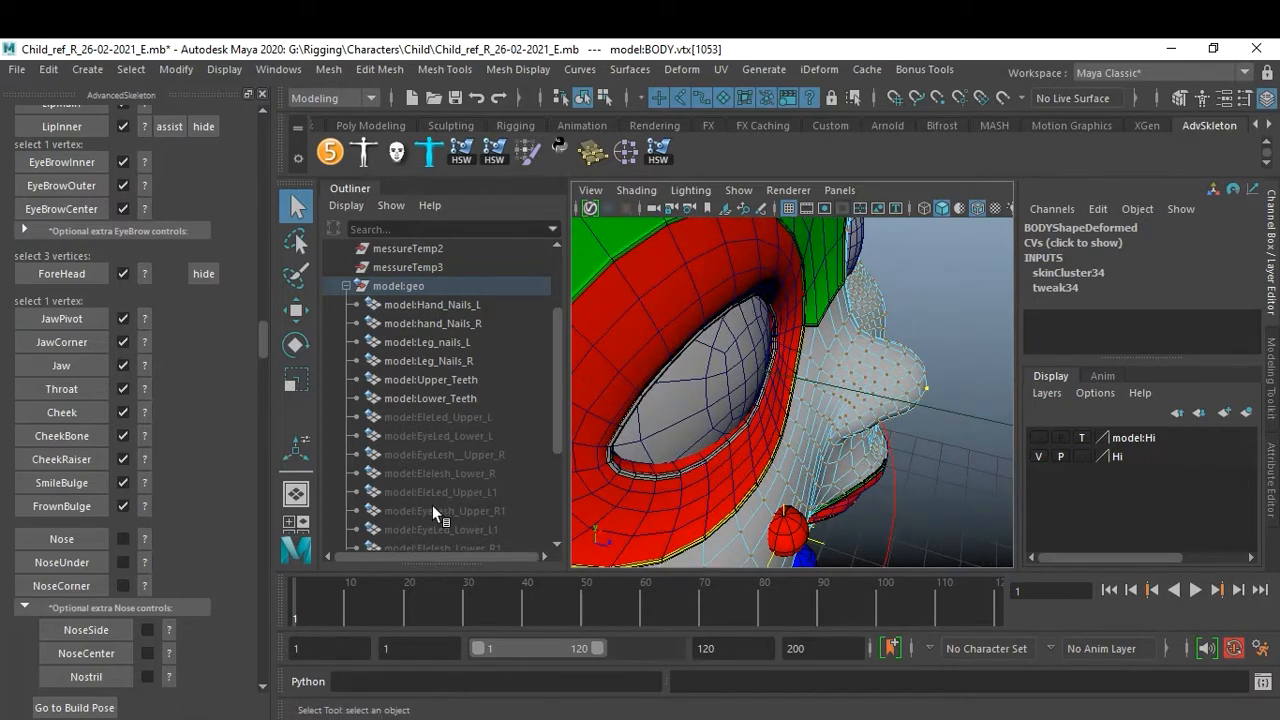
{"action": "left_click", "coordinate": [53, 544]}
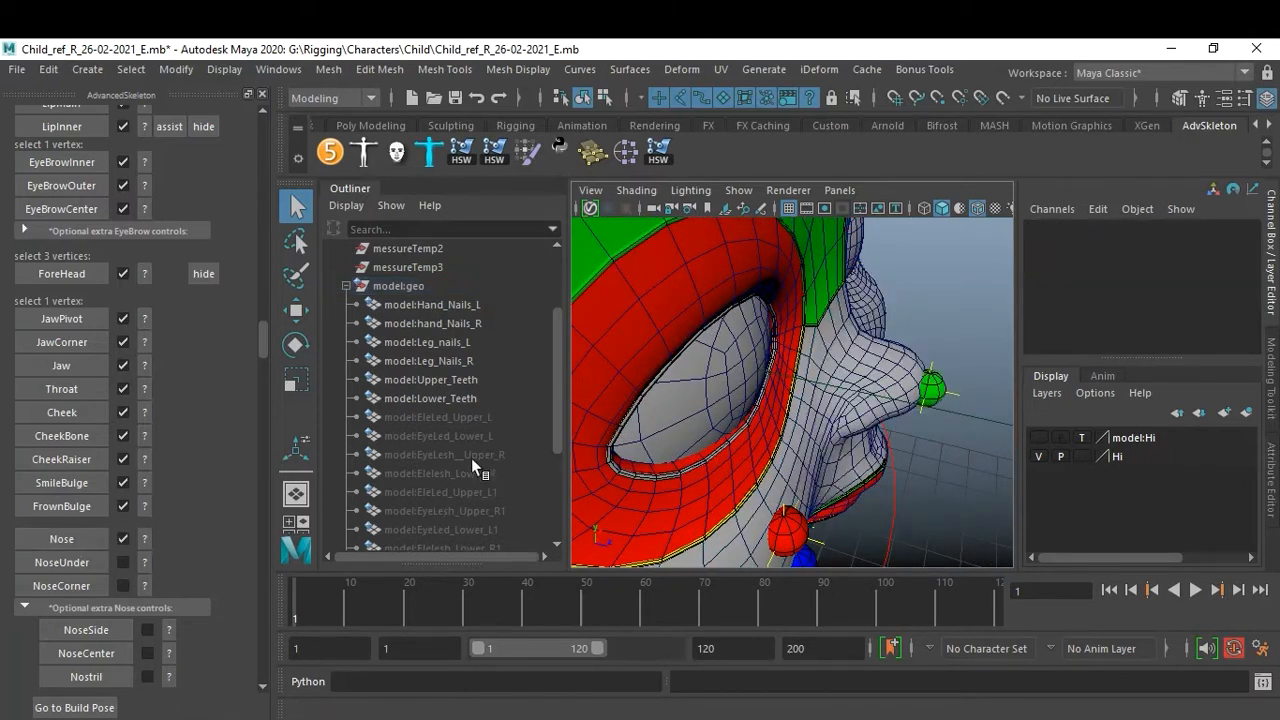
Check the NoseUnder help image, select a vertex under the nose, and create the NoseUnder fit.
{"action": "mouse_move", "coordinate": [749, 397]}
{"action": "left_mouse_down", "text": "alt"}
{"action": "mouse_move", "coordinate": [692, 372]}
{"action": "mouse_move", "coordinate": [752, 396]}
{"action": "left_mouse_up", "text": "alt"}
{"action": "scroll", "coordinate": [760, 400], "scroll_direction": "up", "scroll_amount": 4}
{"action": "middle_click_drag", "start_coordinate": [765, 403], "coordinate": [851, 473], "text": "alt"}
{"action": "left_click", "coordinate": [797, 401]}
{"action": "right_click_drag", "start_coordinate": [798, 402], "coordinate": [705, 212]}
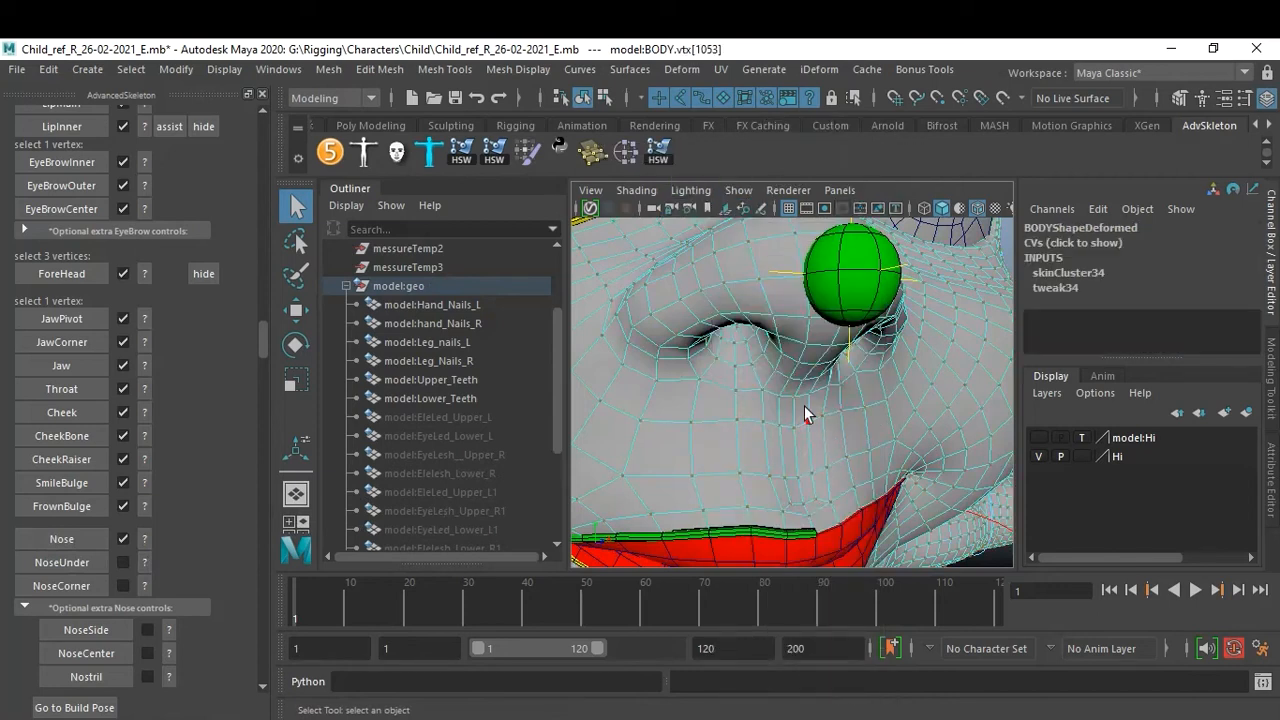
{"action": "left_click", "coordinate": [145, 566]}
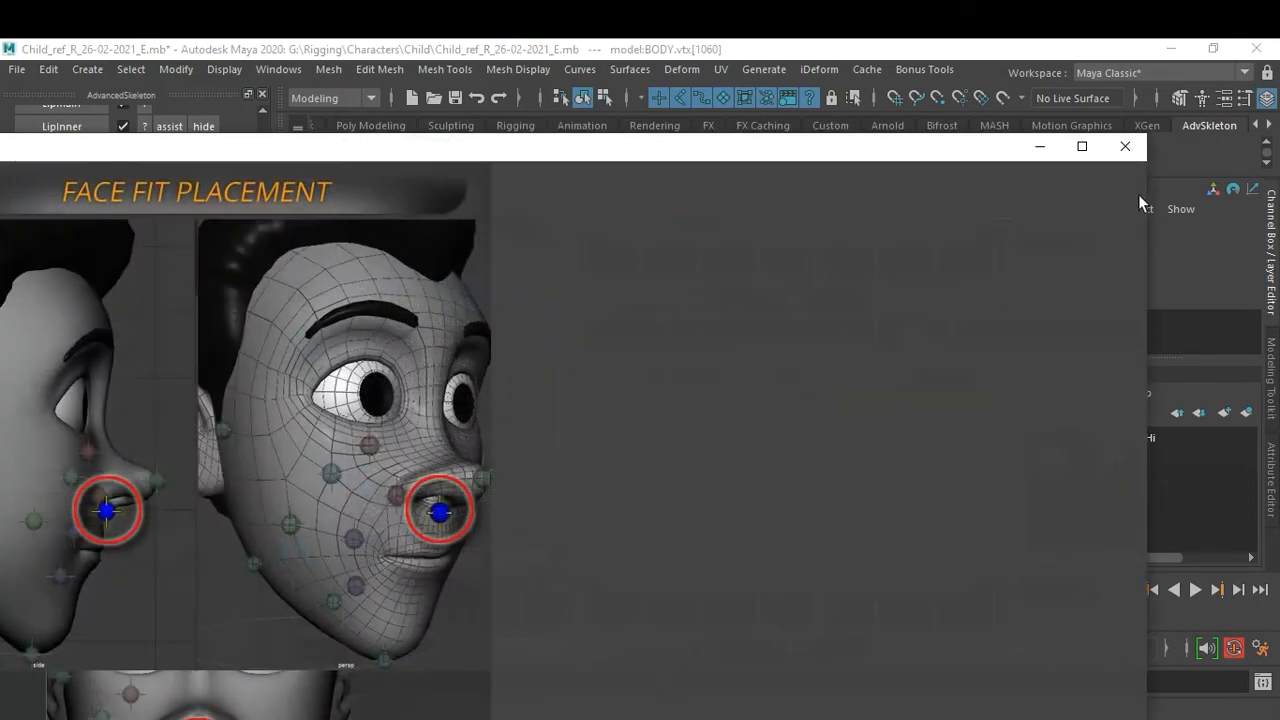
{"action": "left_click", "coordinate": [1126, 147]}
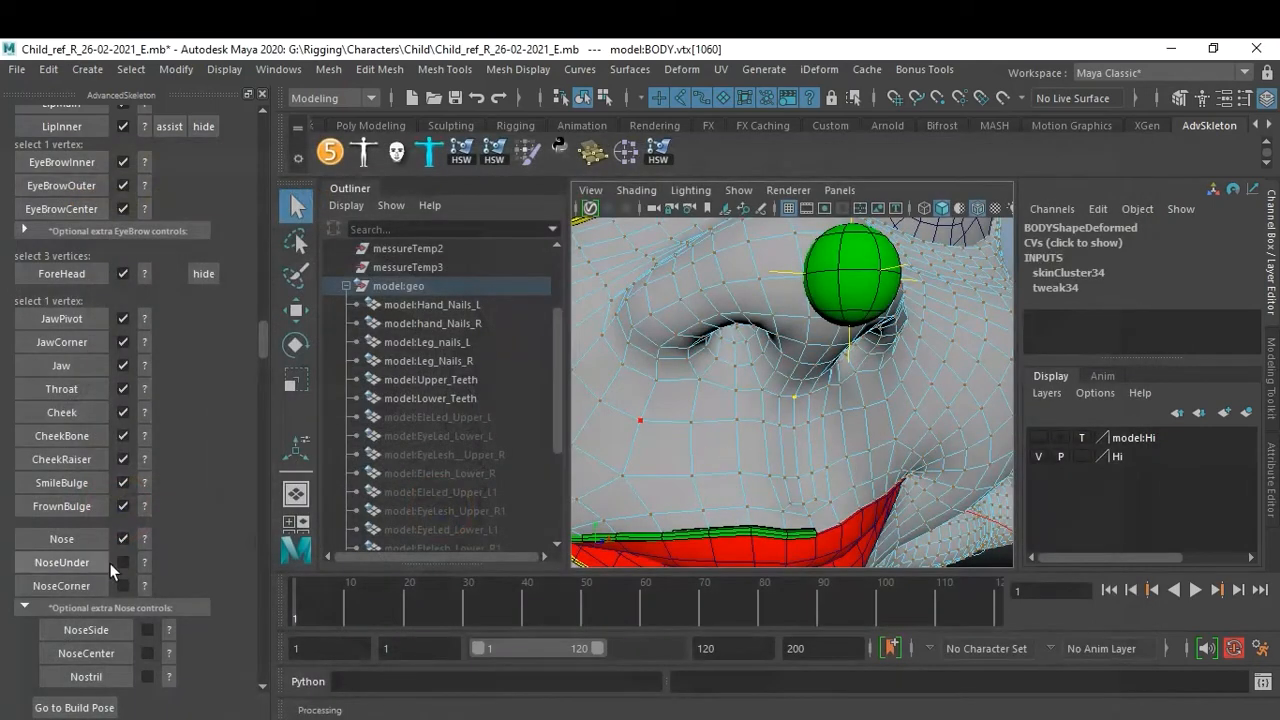
{"action": "left_click", "coordinate": [83, 573]}
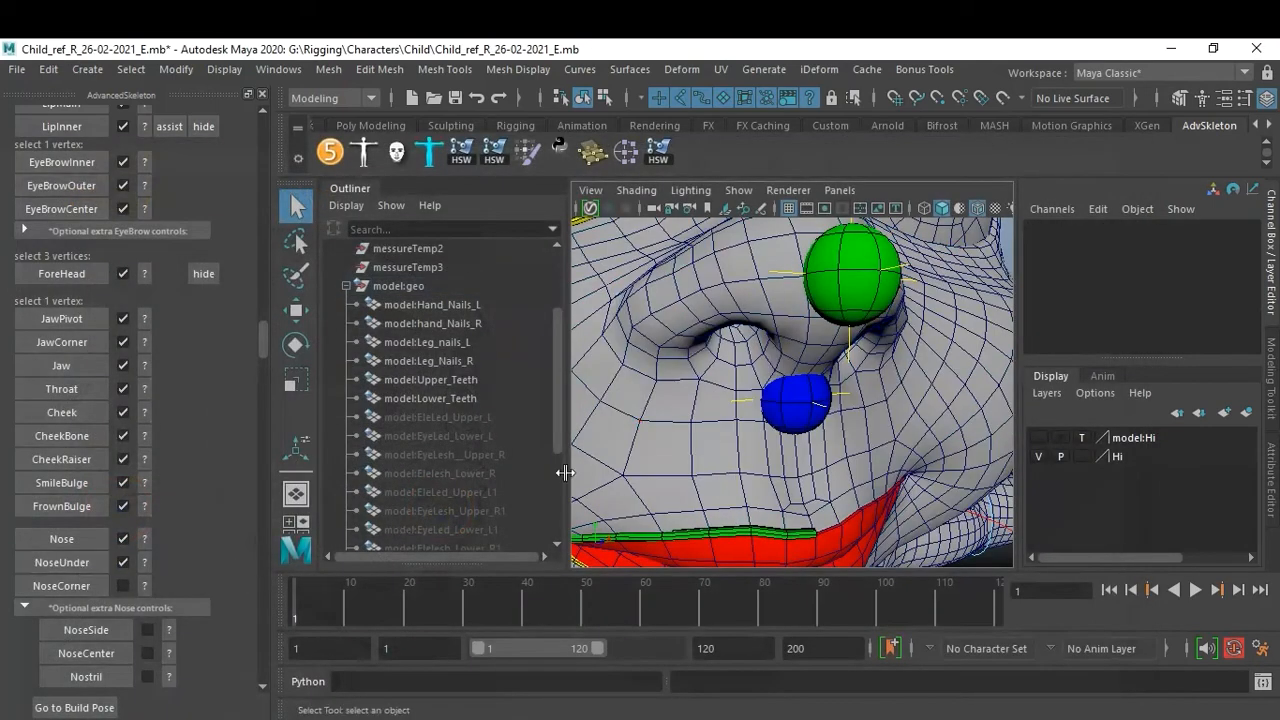
Check the NoseCorner help image, select a vertex beside the nostril, and create the NoseCorner fit.
{"action": "left_click", "coordinate": [145, 585]}
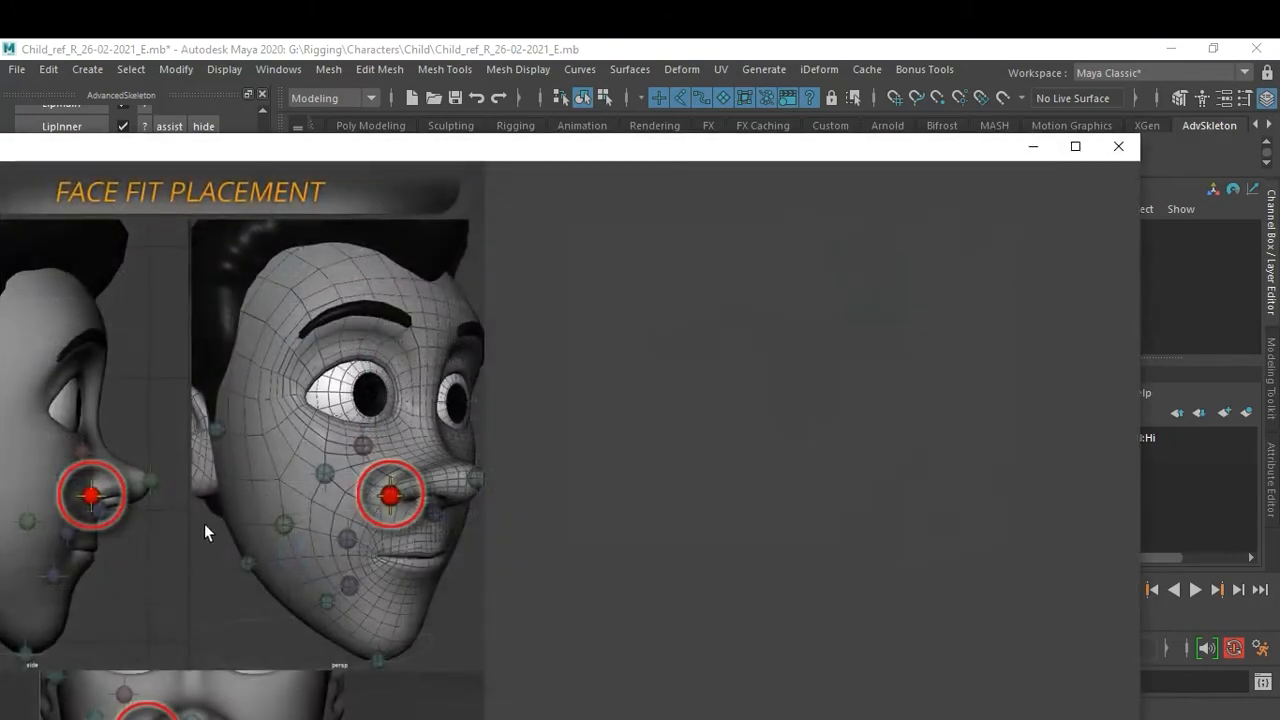
{"action": "left_click", "coordinate": [1122, 152]}
{"action": "left_click_drag", "start_coordinate": [828, 378], "coordinate": [868, 394], "text": "alt"}
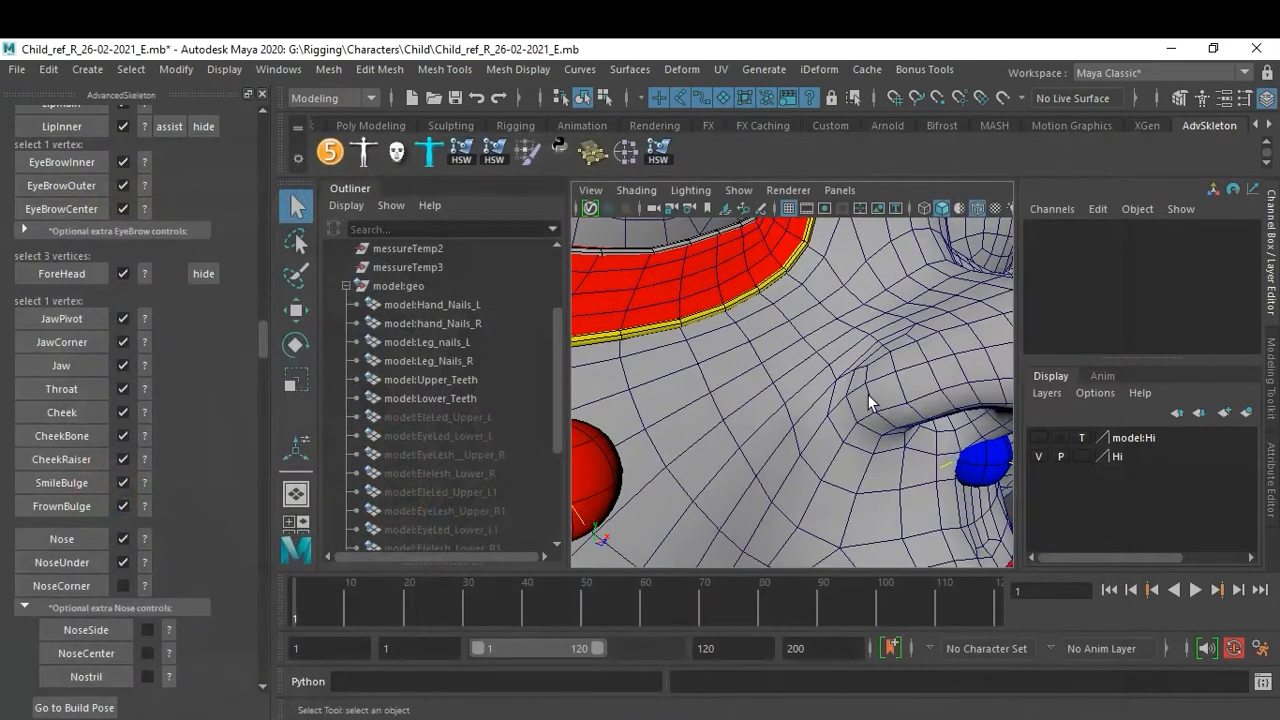
{"action": "right_click_drag", "start_coordinate": [826, 423], "coordinate": [762, 206]}
{"action": "left_click", "coordinate": [830, 410]}
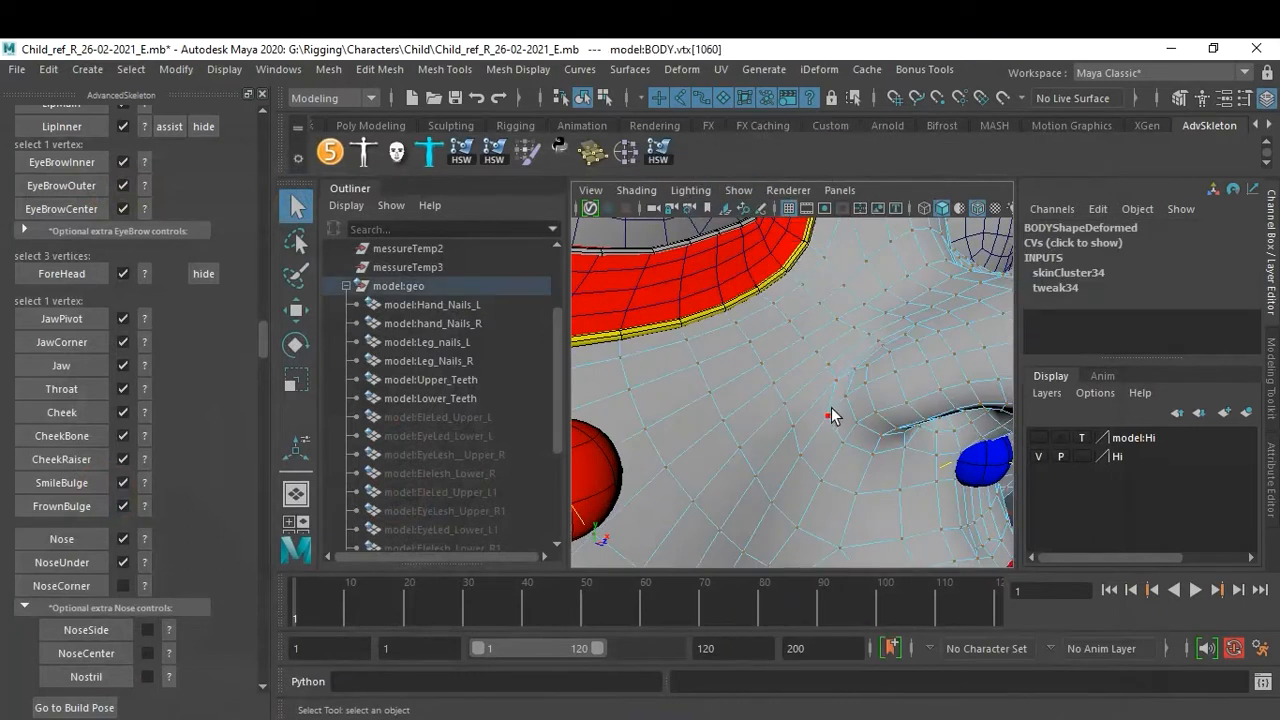
{"action": "left_click", "coordinate": [55, 589]}
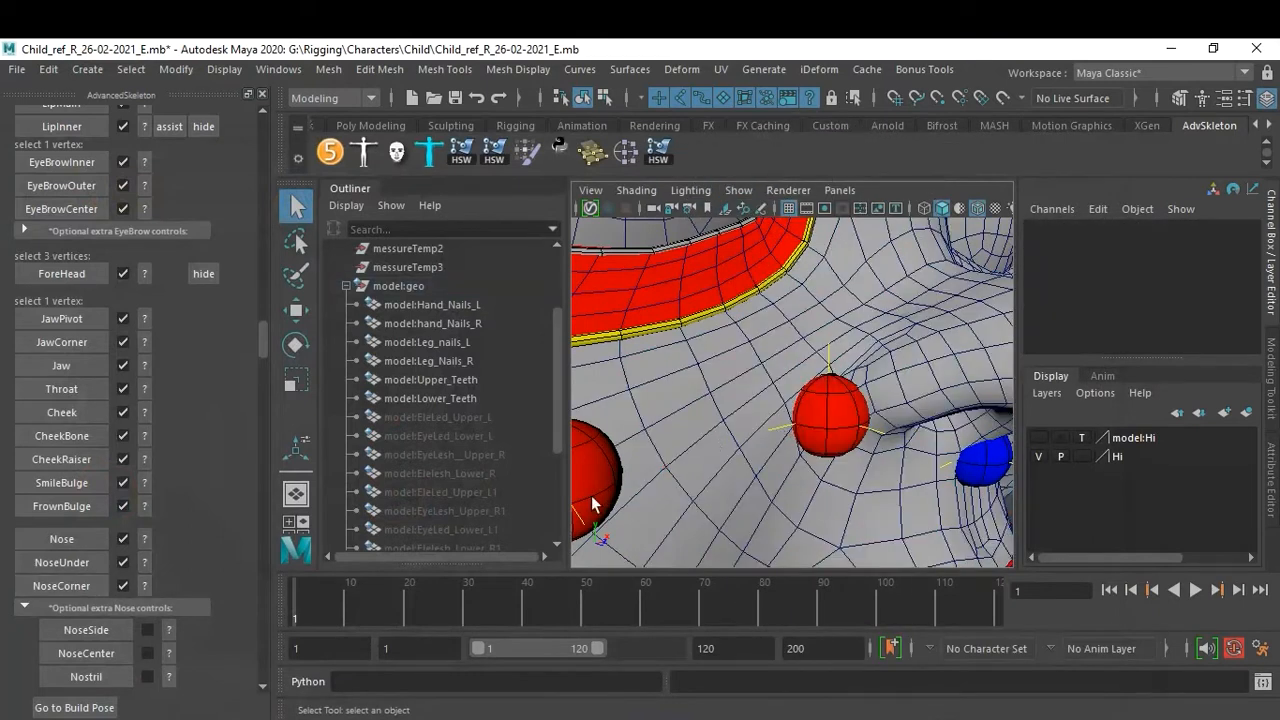
Build the AdvancedFace rig from the finished face fits.
{"action": "scroll", "coordinate": [212, 574], "scroll_direction": "down", "scroll_amount": 2}
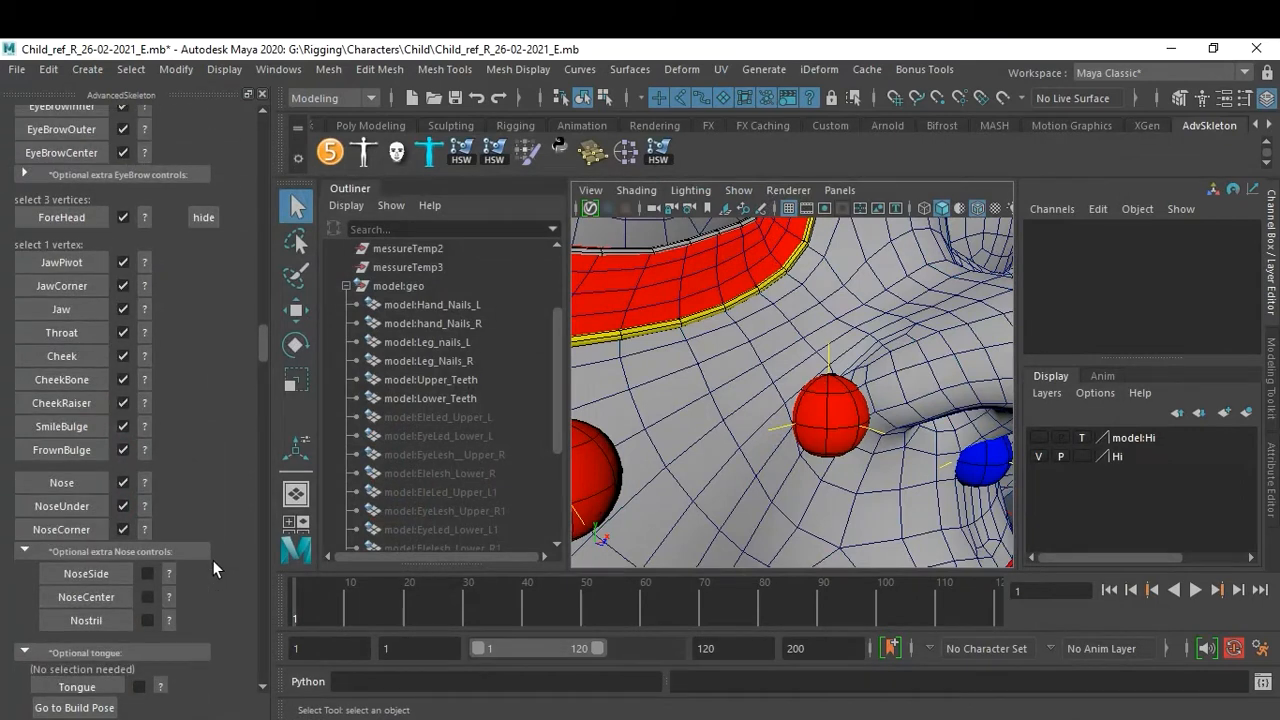
{"action": "scroll", "coordinate": [213, 565], "scroll_direction": "down", "scroll_amount": 2}
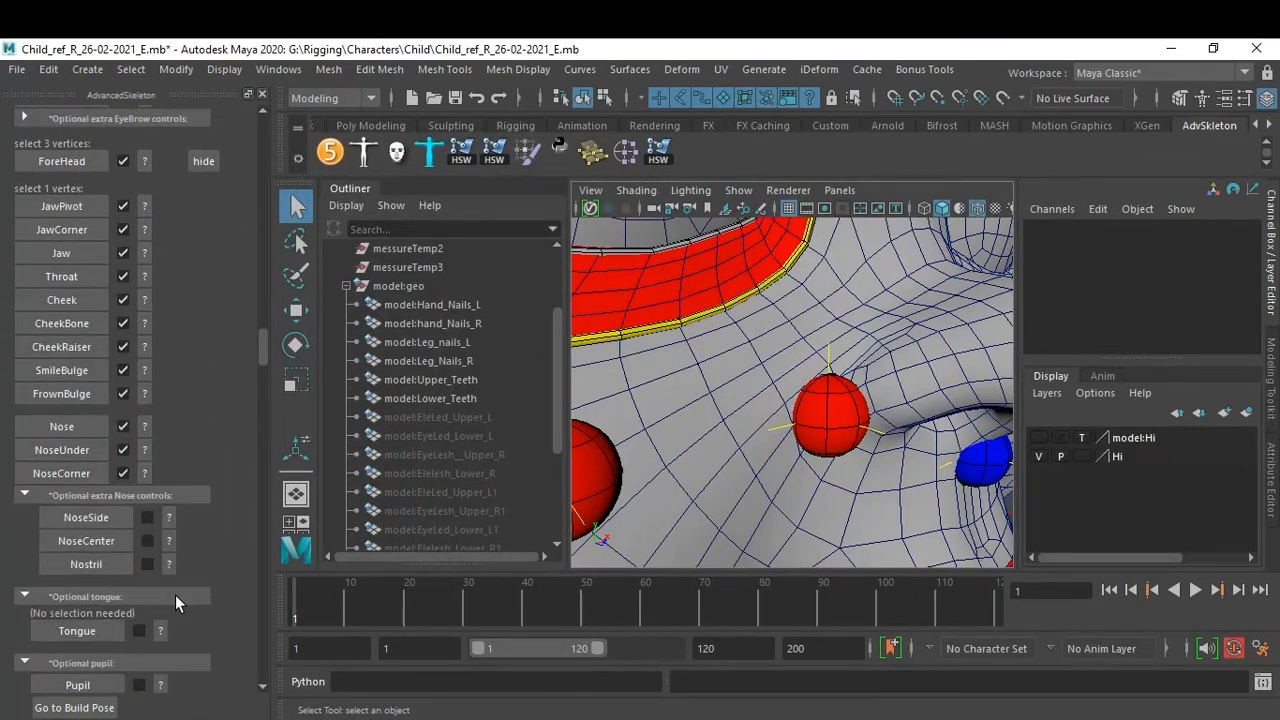
{"action": "scroll", "coordinate": [169, 554], "scroll_direction": "down", "scroll_amount": 2}
{"action": "scroll", "coordinate": [192, 538], "scroll_direction": "down", "scroll_amount": 2}
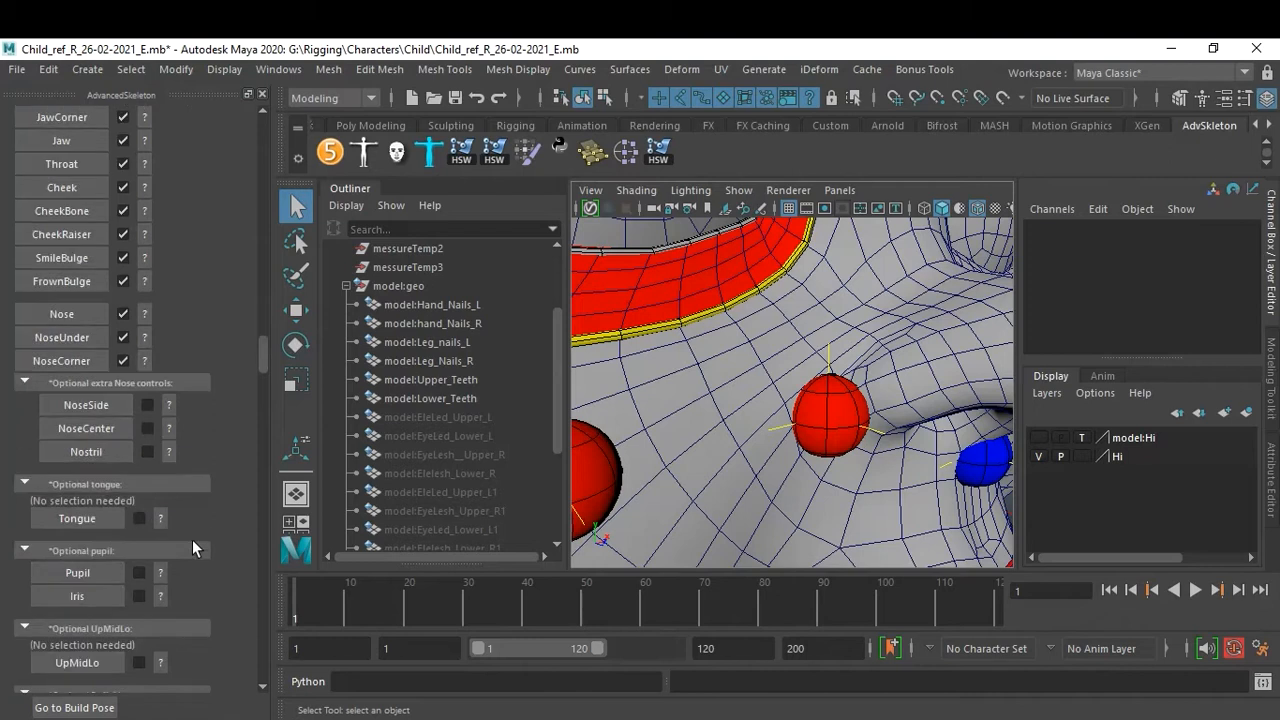
{"action": "scroll", "coordinate": [158, 517], "scroll_direction": "down", "scroll_amount": 2}
{"action": "scroll", "coordinate": [165, 505], "scroll_direction": "down", "scroll_amount": 2}
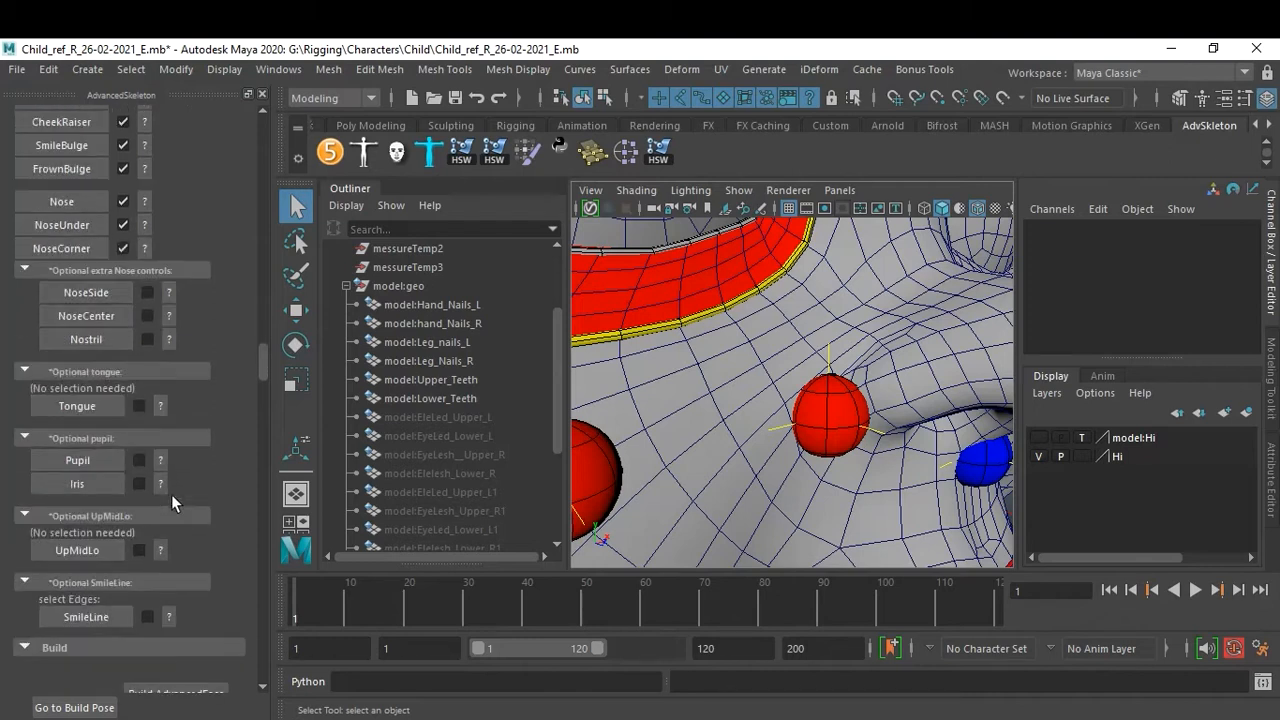
{"action": "scroll", "coordinate": [175, 538], "scroll_direction": "down", "scroll_amount": 2}
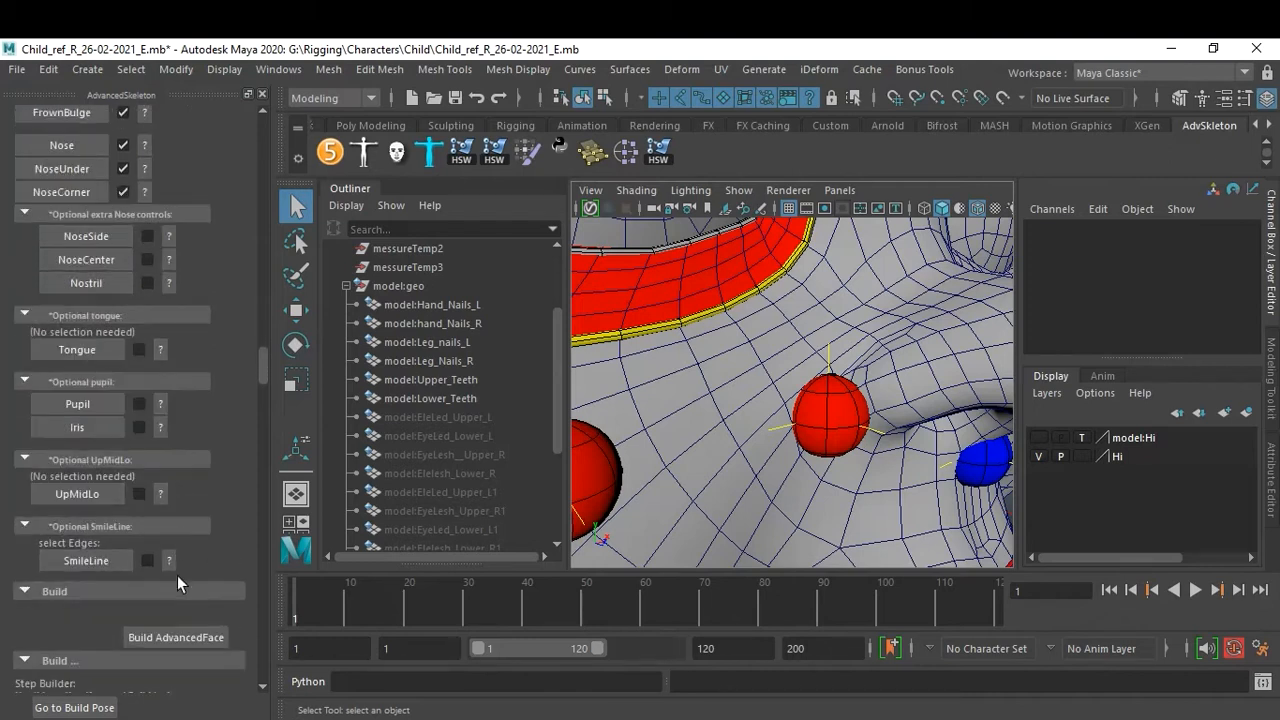
{"action": "scroll", "coordinate": [189, 501], "scroll_direction": "down", "scroll_amount": 2}
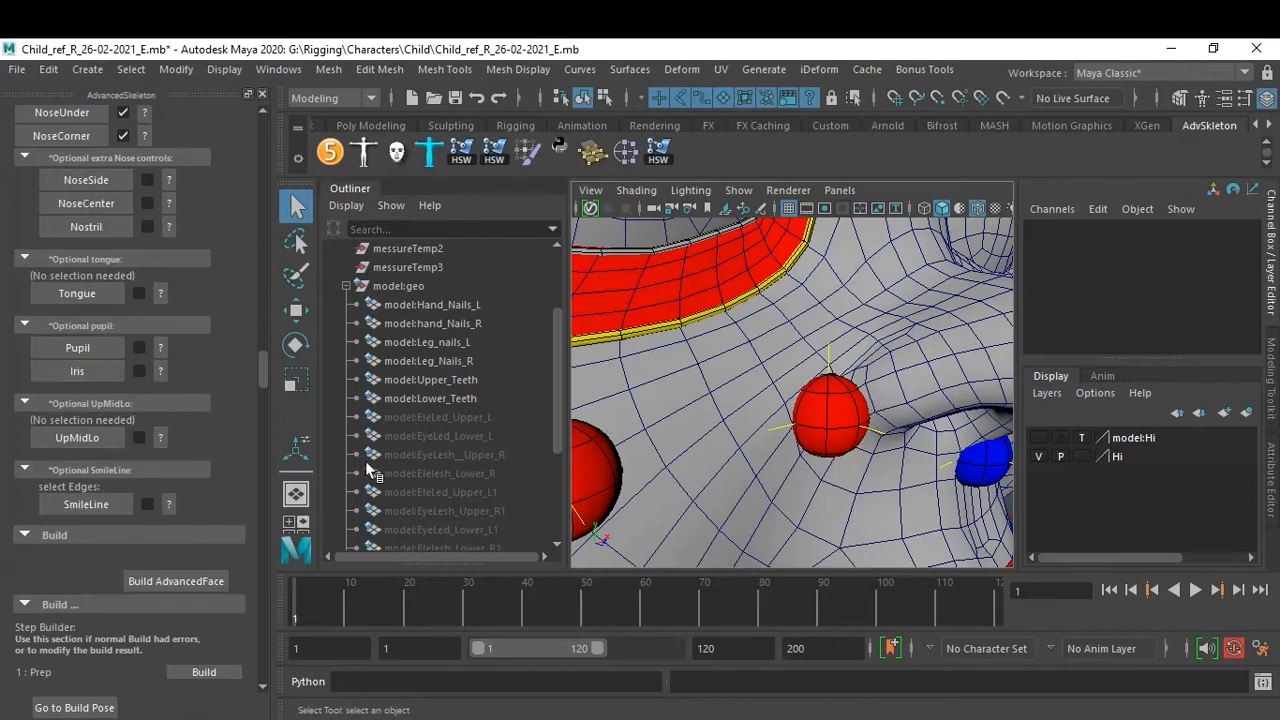
{"action": "scroll", "coordinate": [851, 392], "scroll_direction": "down", "scroll_amount": 8}
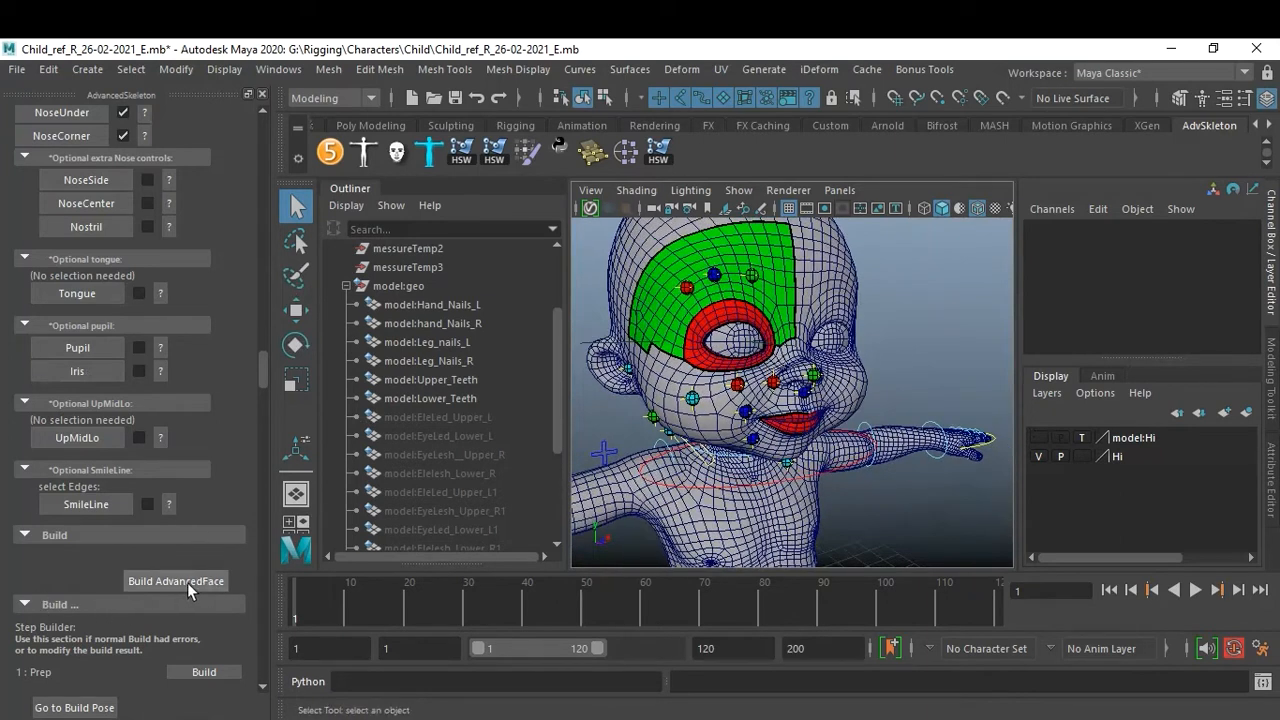
{"action": "scroll", "coordinate": [200, 582], "scroll_direction": "down", "scroll_amount": 3}
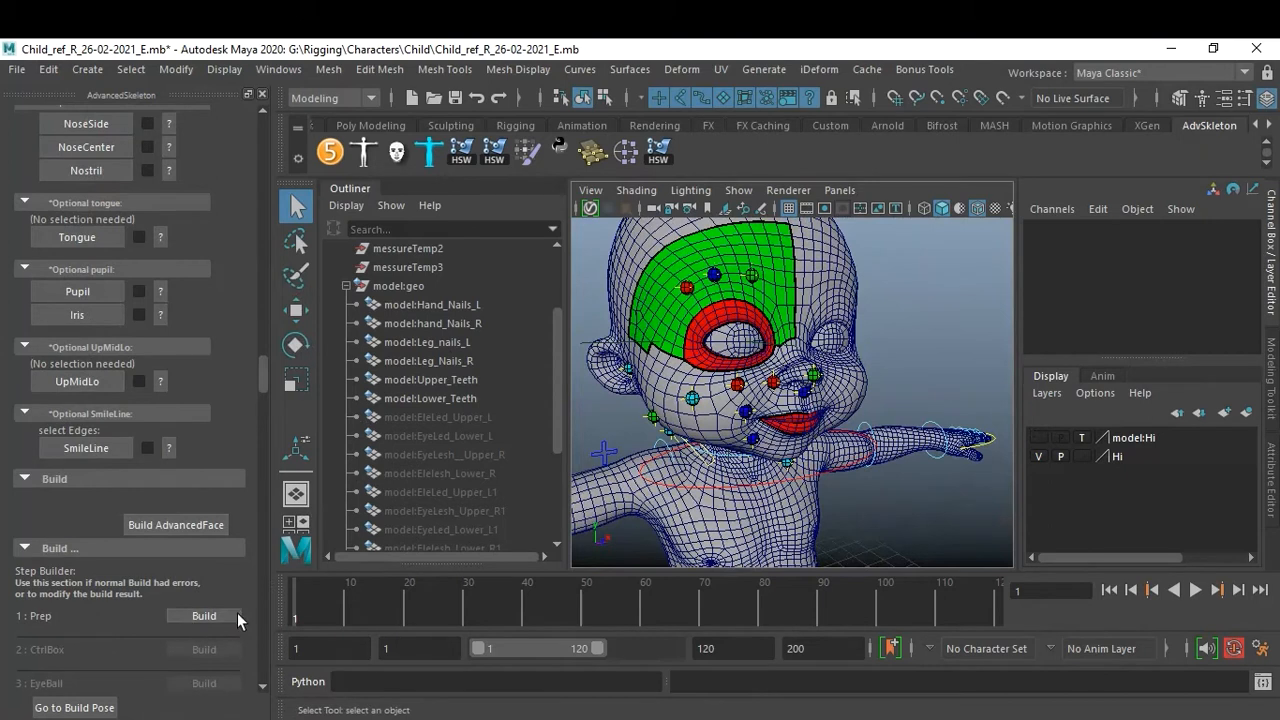
{"action": "scroll", "coordinate": [233, 629], "scroll_direction": "down", "scroll_amount": 6}
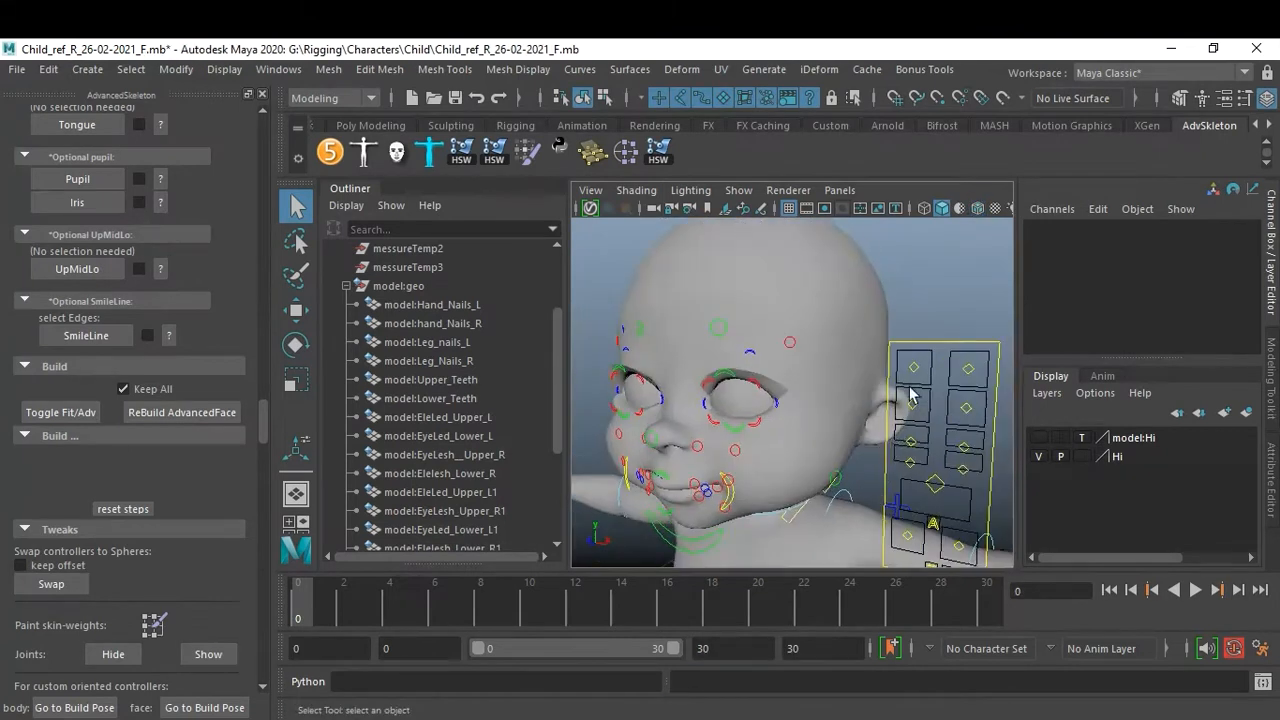
Test the right brow controller by moving it upward and undoing the move.
{"action": "left_click_drag", "start_coordinate": [908, 356], "coordinate": [979, 378]}
{"action": "left_click", "coordinate": [978, 384]}
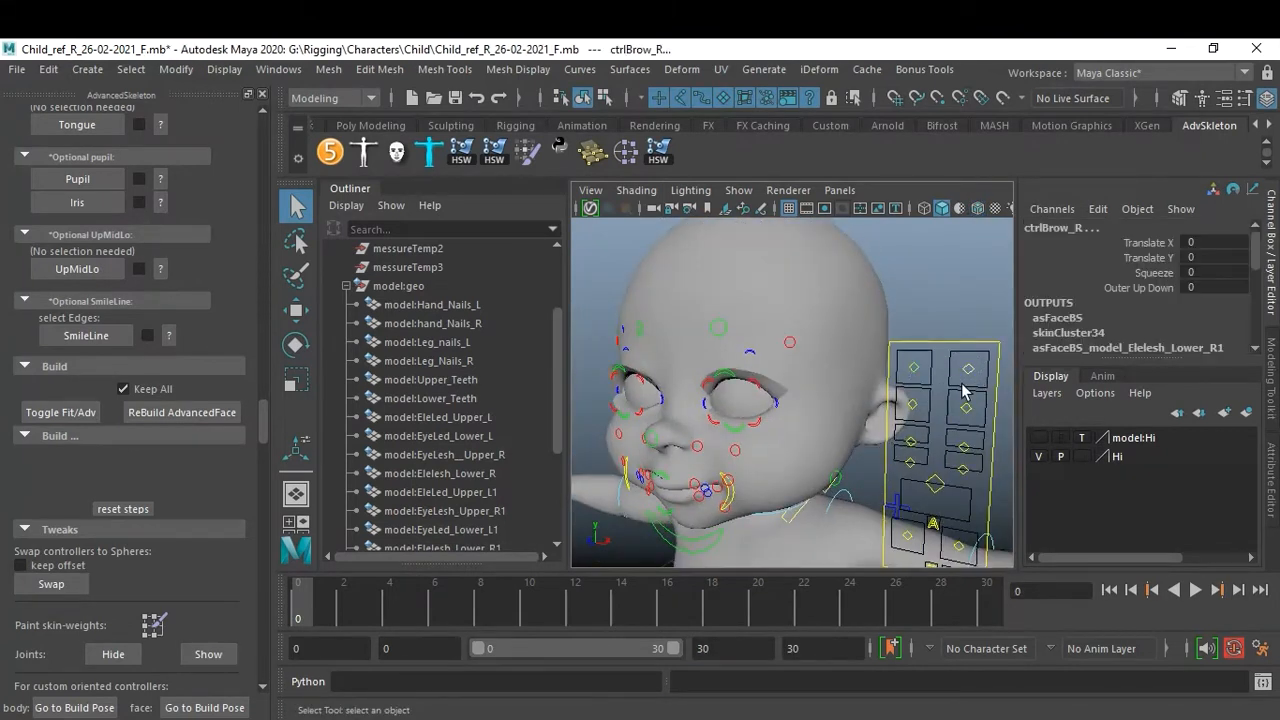
{"action": "key", "text": "w"}
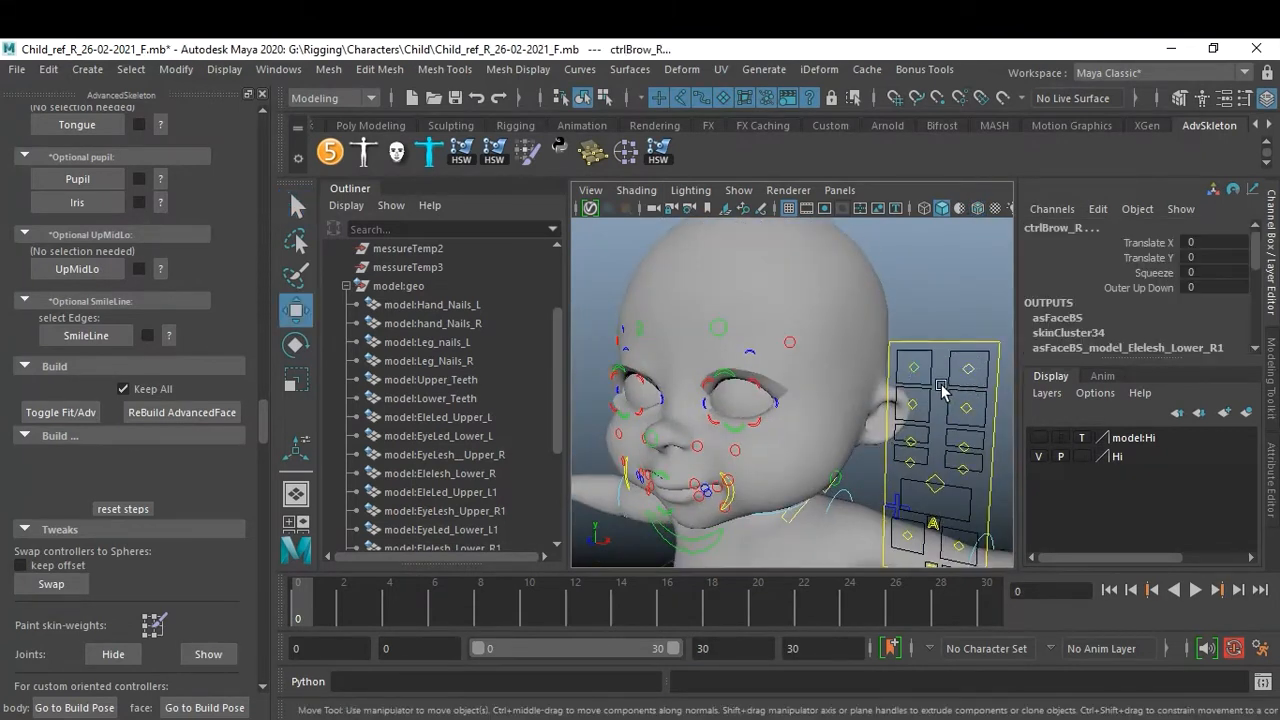
{"action": "left_click_drag", "start_coordinate": [970, 373], "coordinate": [972, 350]}
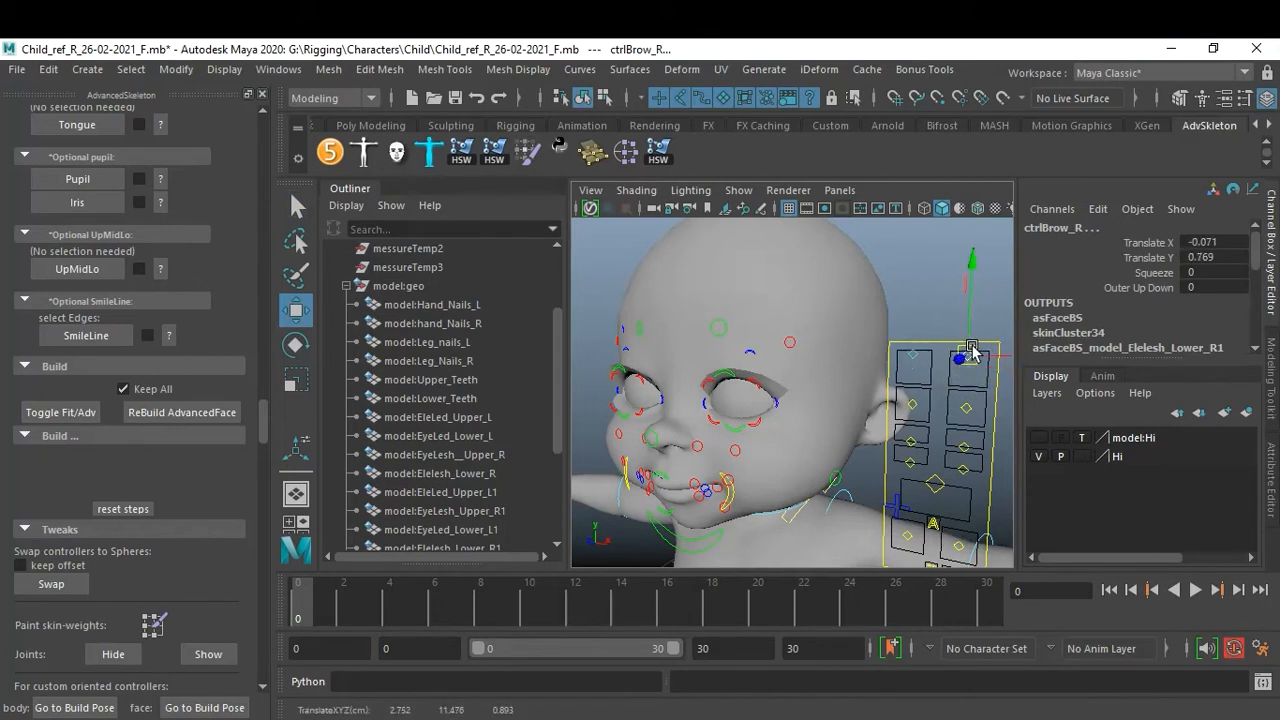
{"action": "key", "text": "ctrl+z"}
Test the left brow controller by moving it upward and undoing the move.
{"action": "left_click", "coordinate": [942, 332]}
{"action": "left_click", "coordinate": [974, 370]}
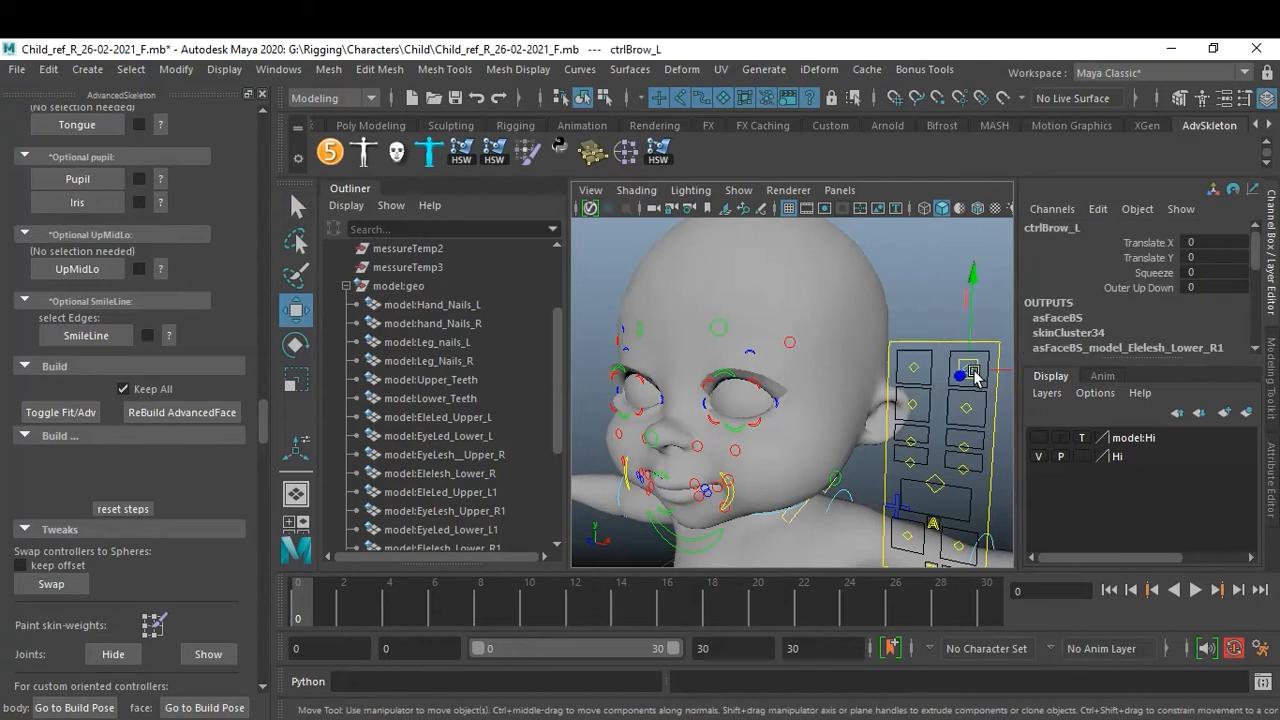
{"action": "left_click_drag", "start_coordinate": [975, 375], "coordinate": [990, 352]}
{"action": "key", "text": "ctrl+z"}
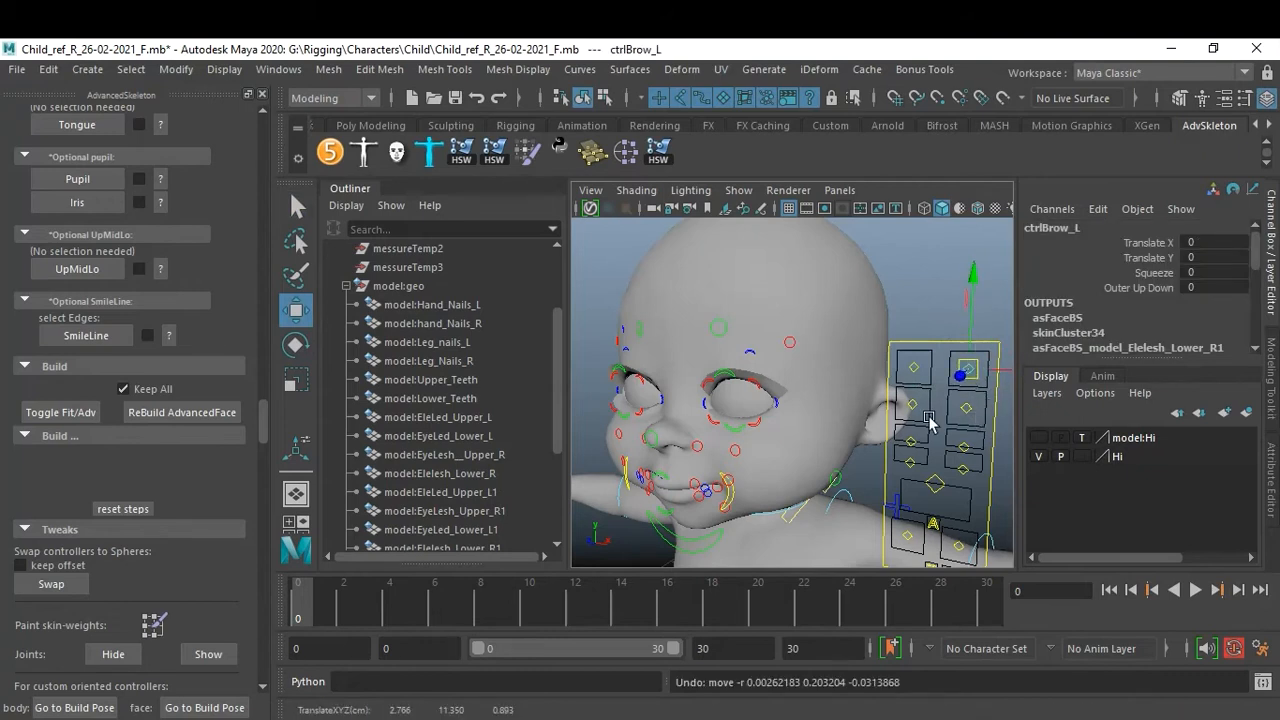
Test the right eye controller by moving it and undoing the move.
{"action": "left_click_drag", "start_coordinate": [914, 419], "coordinate": [931, 431], "text": "alt"}
{"action": "middle_click_drag", "start_coordinate": [931, 431], "coordinate": [911, 421], "text": "alt"}
{"action": "left_click_drag", "start_coordinate": [894, 385], "coordinate": [946, 385]}
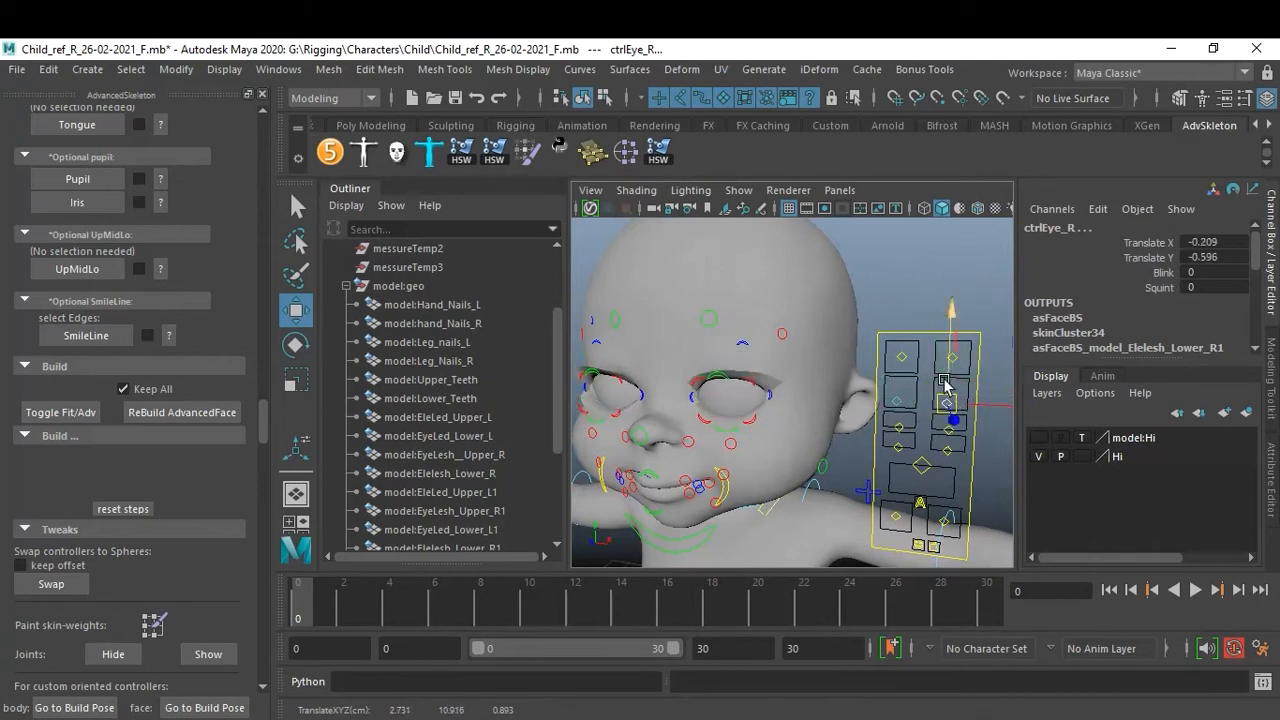
{"action": "key", "text": "ctrl+z"}
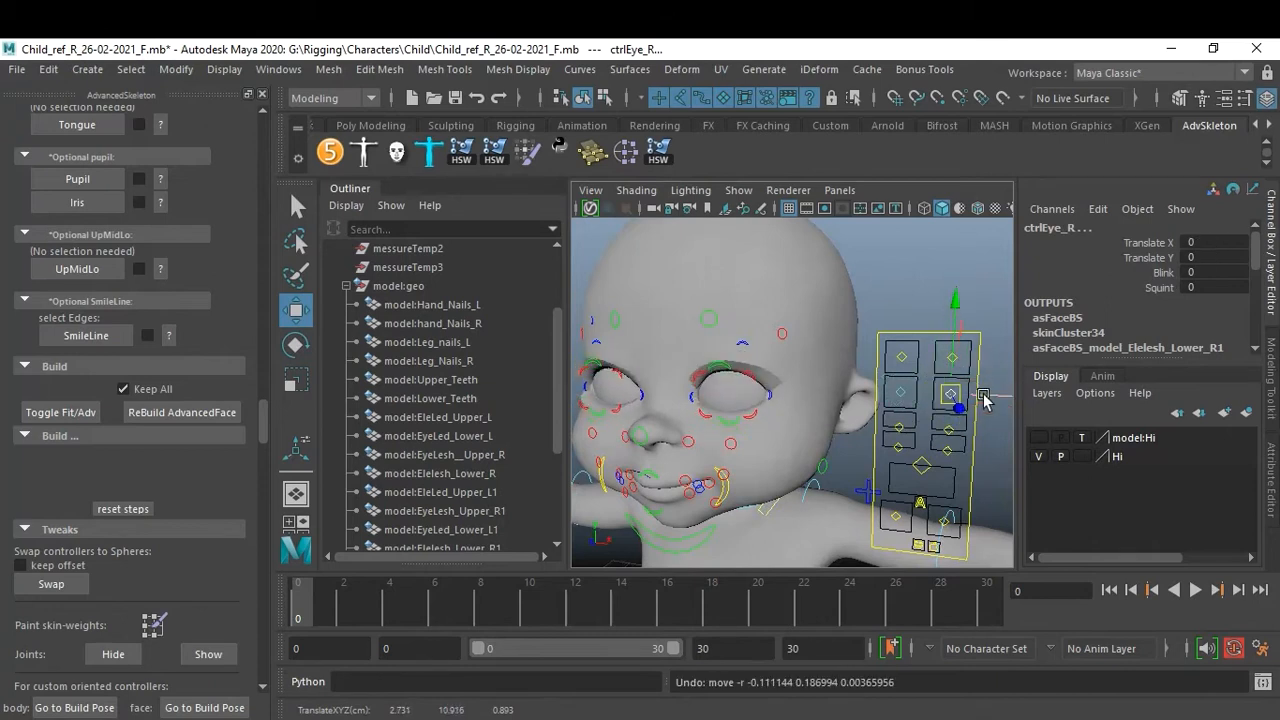
Test the middle mouth controller by moving it and undoing the move.
{"action": "left_click", "coordinate": [909, 452]}
{"action": "left_click_drag", "start_coordinate": [909, 452], "coordinate": [960, 478]}
{"action": "key", "text": "ctrl+z"}
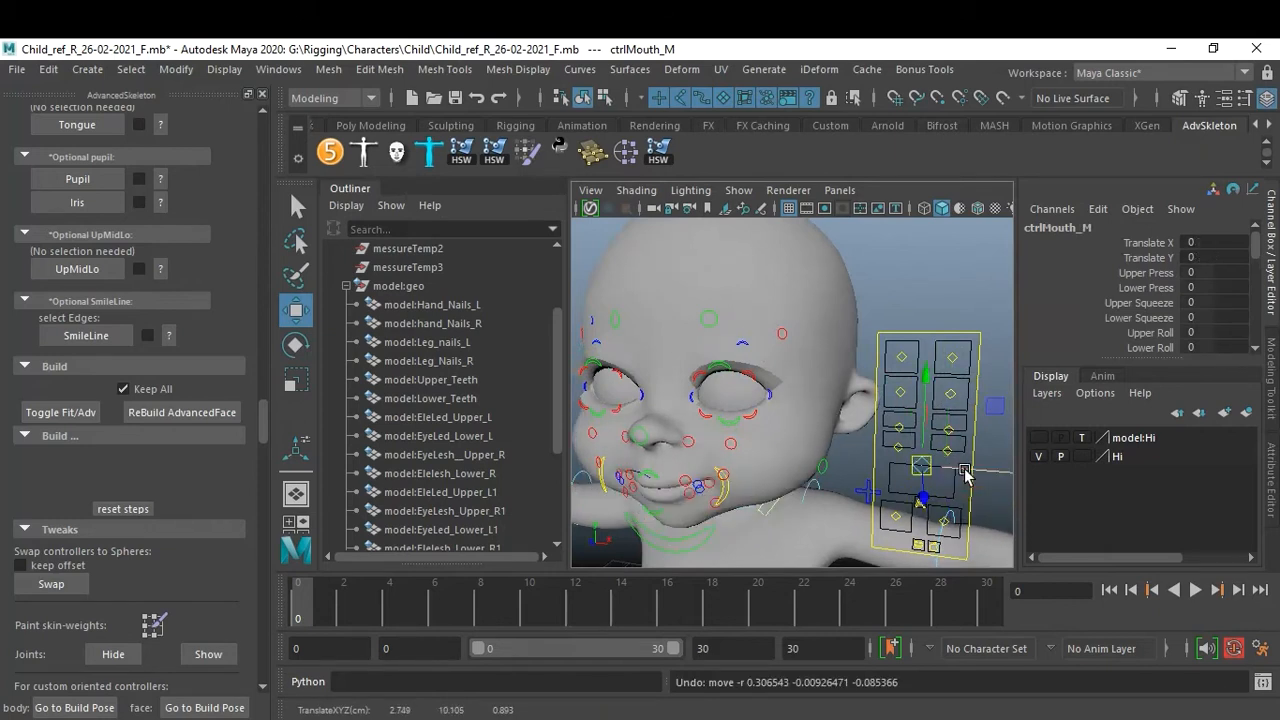
Turn on wireframe-on-shaded display in the viewport.
{"action": "left_click", "coordinate": [978, 208]}
{"action": "left_click_drag", "start_coordinate": [892, 356], "coordinate": [934, 371]}
{"action": "left_click", "coordinate": [997, 308]}
{"action": "right_click_drag", "start_coordinate": [934, 371], "coordinate": [955, 388], "text": "alt"}
{"action": "middle_click_drag", "start_coordinate": [955, 388], "coordinate": [917, 320], "text": "alt"}
{"action": "left_click_drag", "start_coordinate": [917, 320], "coordinate": [935, 410], "text": "alt"}
{"action": "middle_click_drag", "start_coordinate": [935, 413], "coordinate": [895, 395], "text": "alt"}
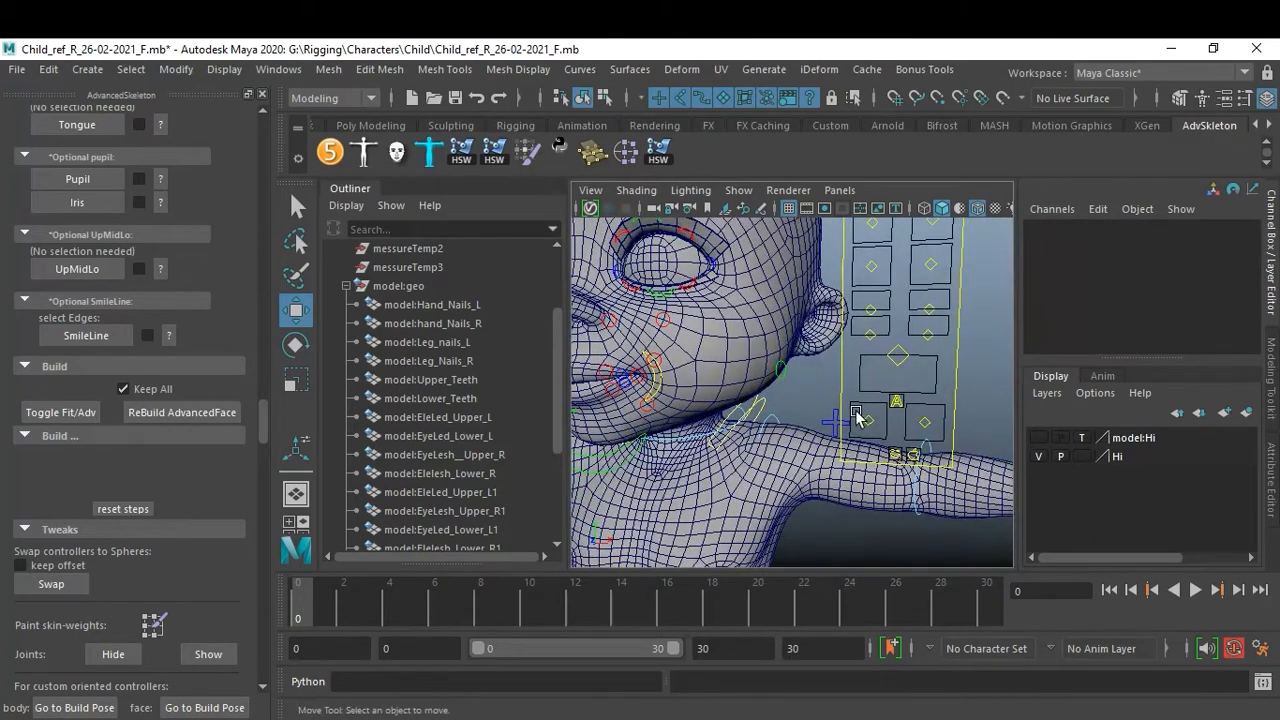
Test the right mouth corner controller by moving it and undoing the move.
{"action": "left_click", "coordinate": [938, 440]}
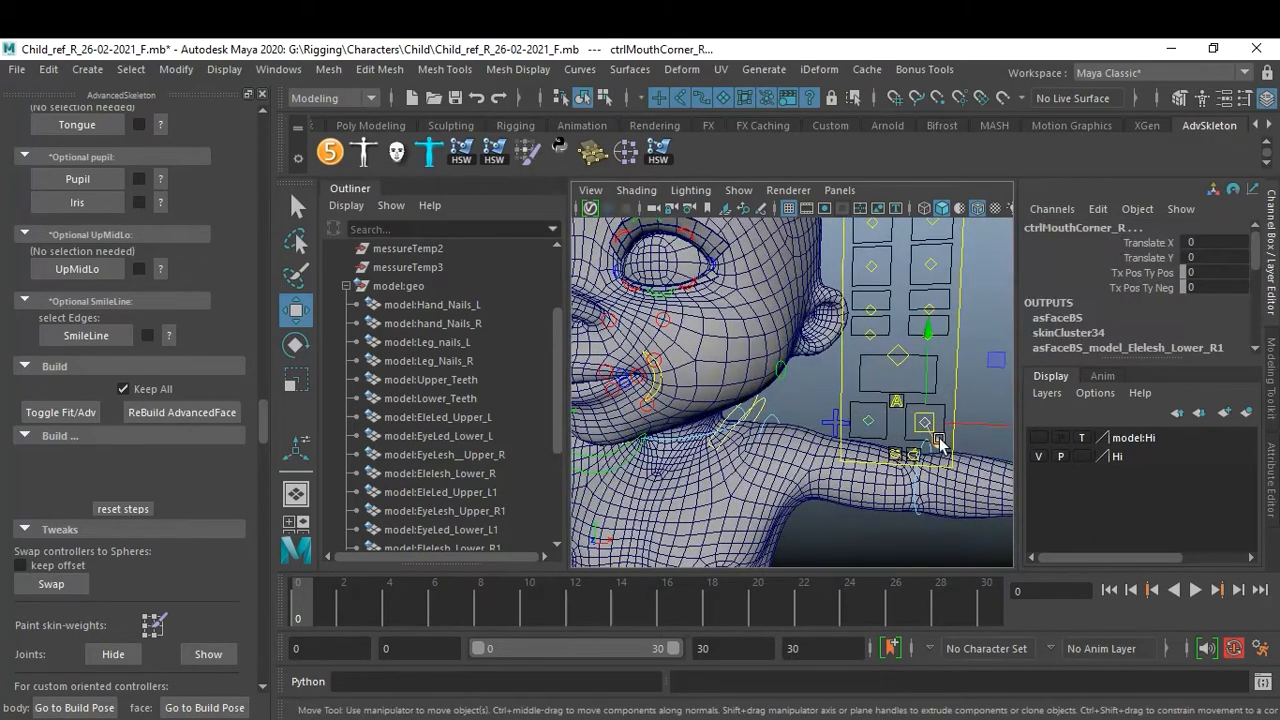
{"action": "right_click_drag", "start_coordinate": [924, 437], "coordinate": [866, 443], "text": "alt"}
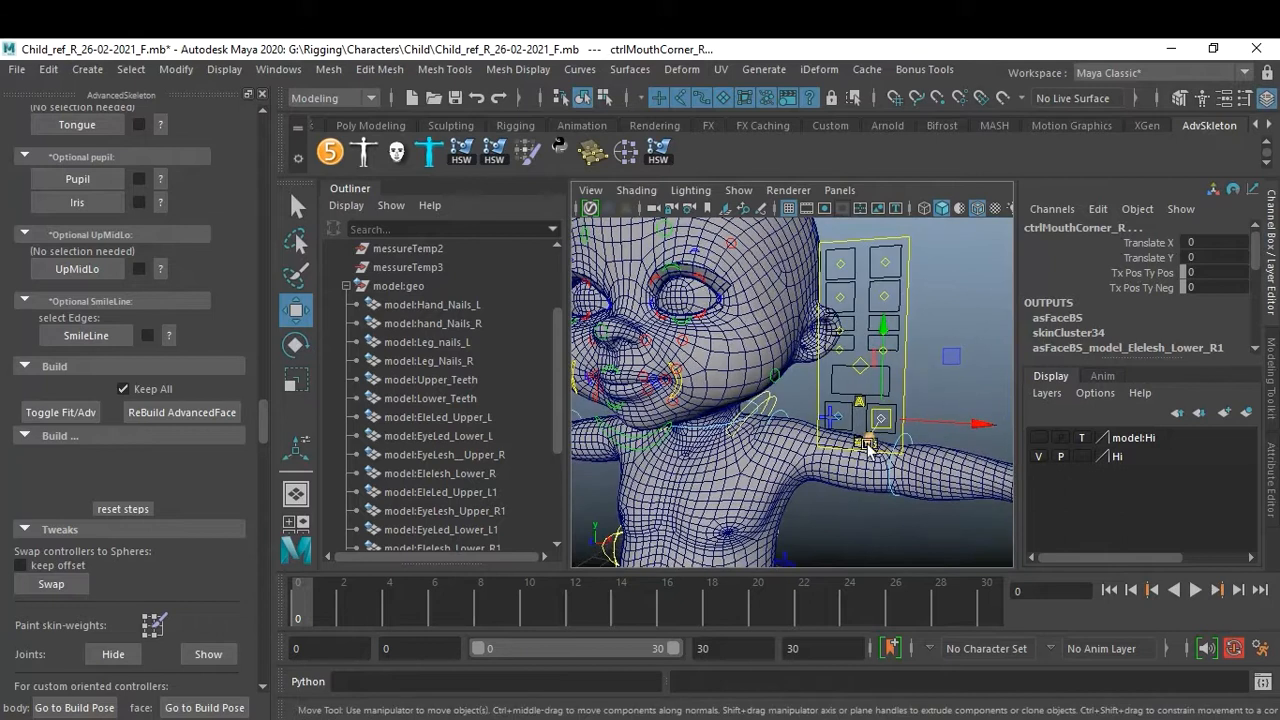
{"action": "left_click_drag", "start_coordinate": [884, 418], "coordinate": [966, 390]}
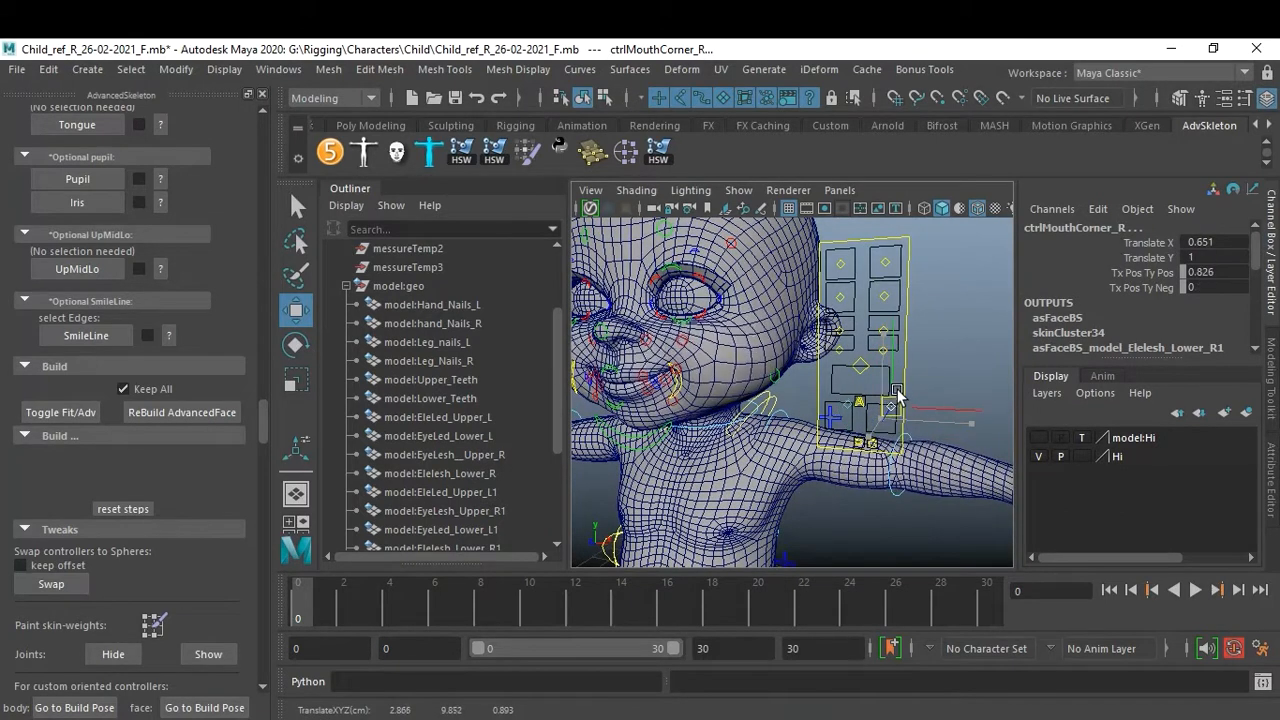
{"action": "key", "text": "ctrl+z"}
Select the ARKit controller and browse through its channel attributes.
{"action": "left_click", "coordinate": [970, 367]}
{"action": "right_click_drag", "start_coordinate": [932, 400], "coordinate": [985, 446], "text": "alt"}
{"action": "middle_click_drag", "start_coordinate": [978, 464], "coordinate": [921, 383], "text": "alt"}
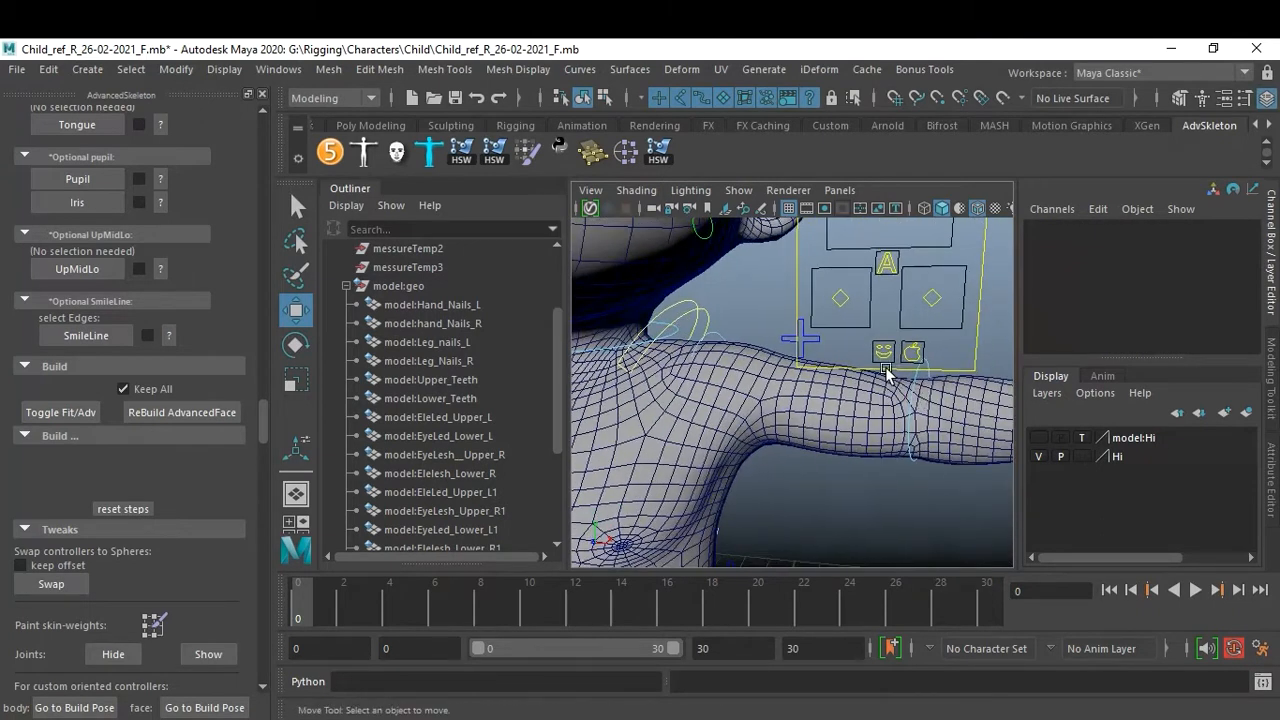
{"action": "left_click", "coordinate": [917, 352]}
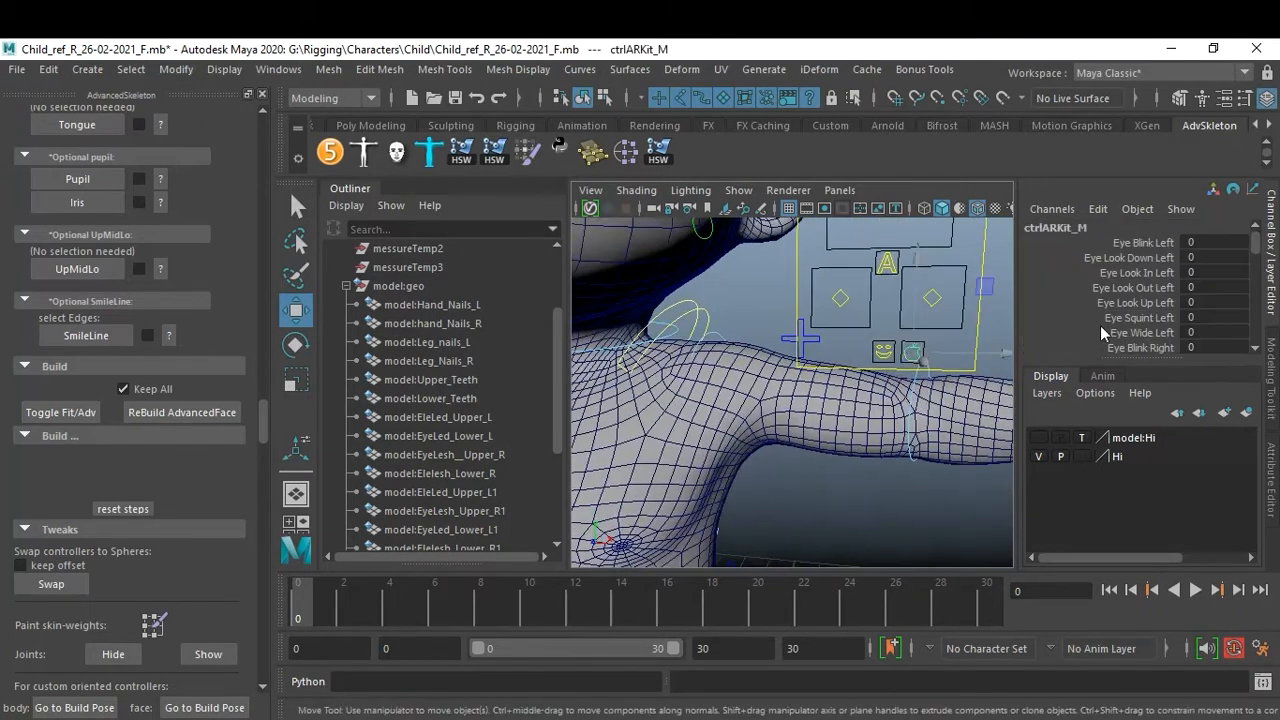
{"action": "left_click_drag", "start_coordinate": [1143, 362], "coordinate": [1143, 432]}
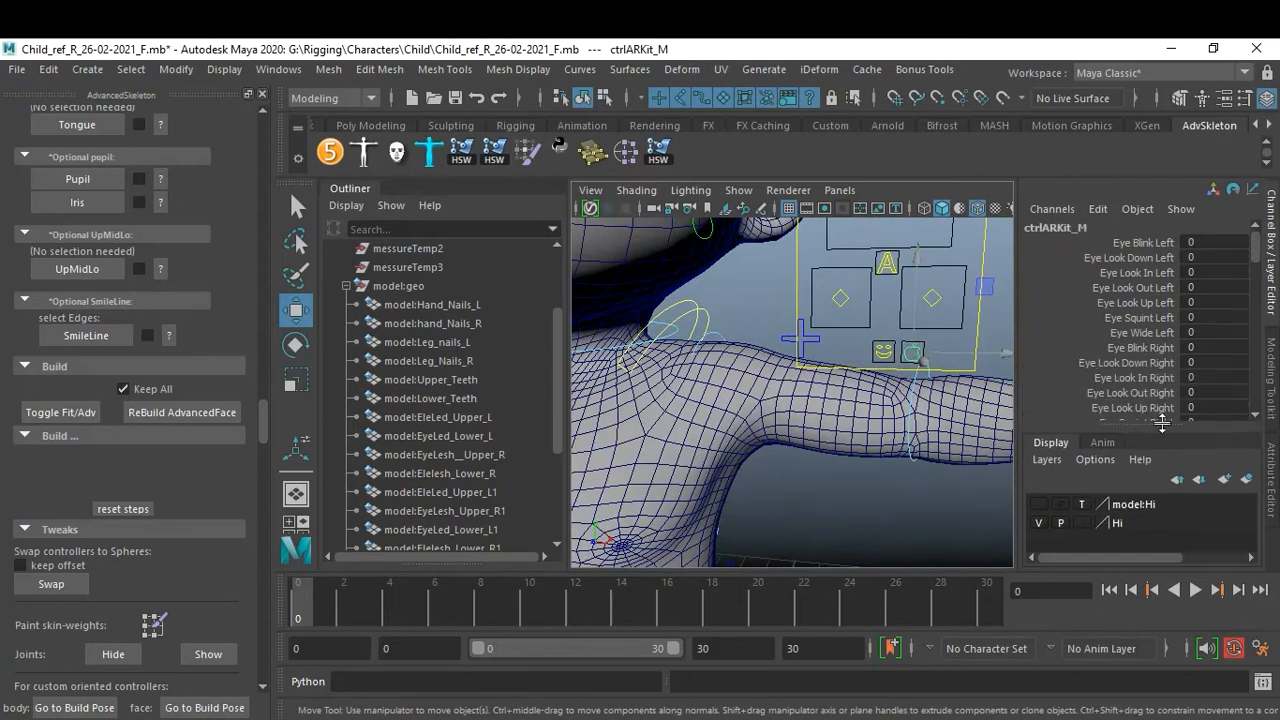
{"action": "scroll", "coordinate": [1160, 380], "scroll_direction": "down", "scroll_amount": 10}
{"action": "scroll", "coordinate": [1165, 388], "scroll_direction": "down", "scroll_amount": 5}
{"action": "scroll", "coordinate": [1164, 389], "scroll_direction": "up", "scroll_amount": 6}
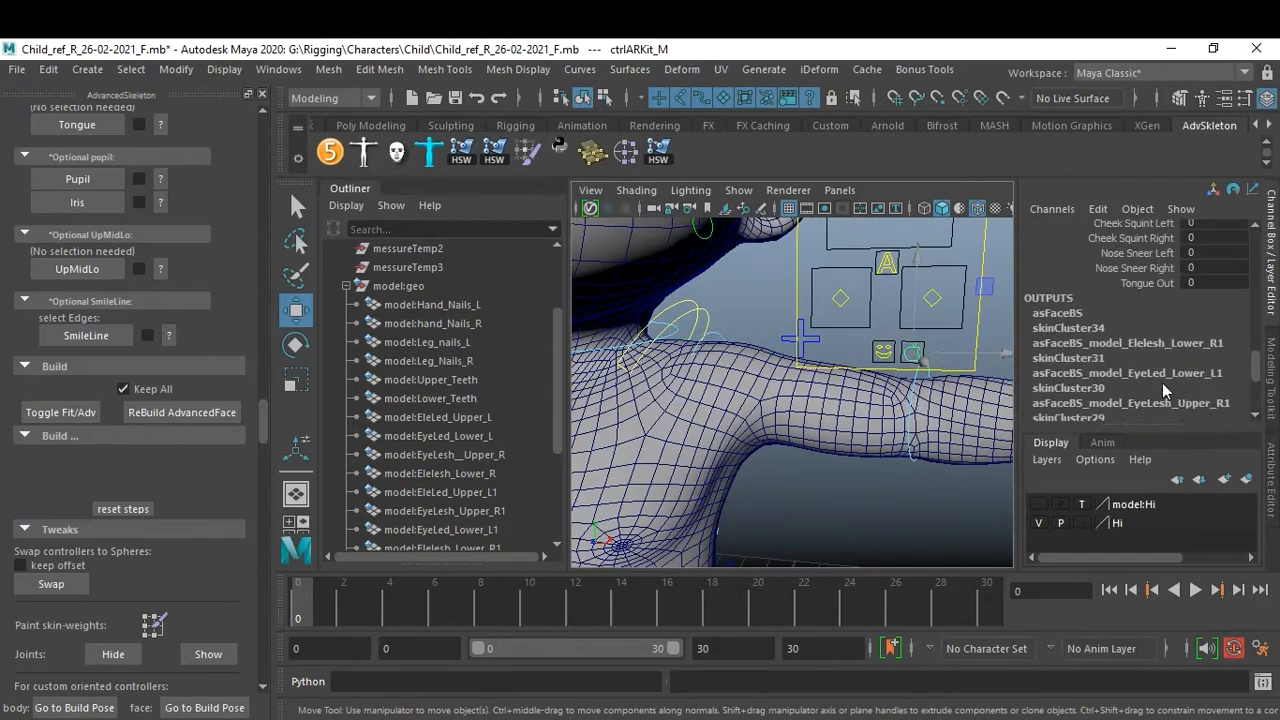
{"action": "scroll", "coordinate": [1133, 316], "scroll_direction": "up", "scroll_amount": 8}
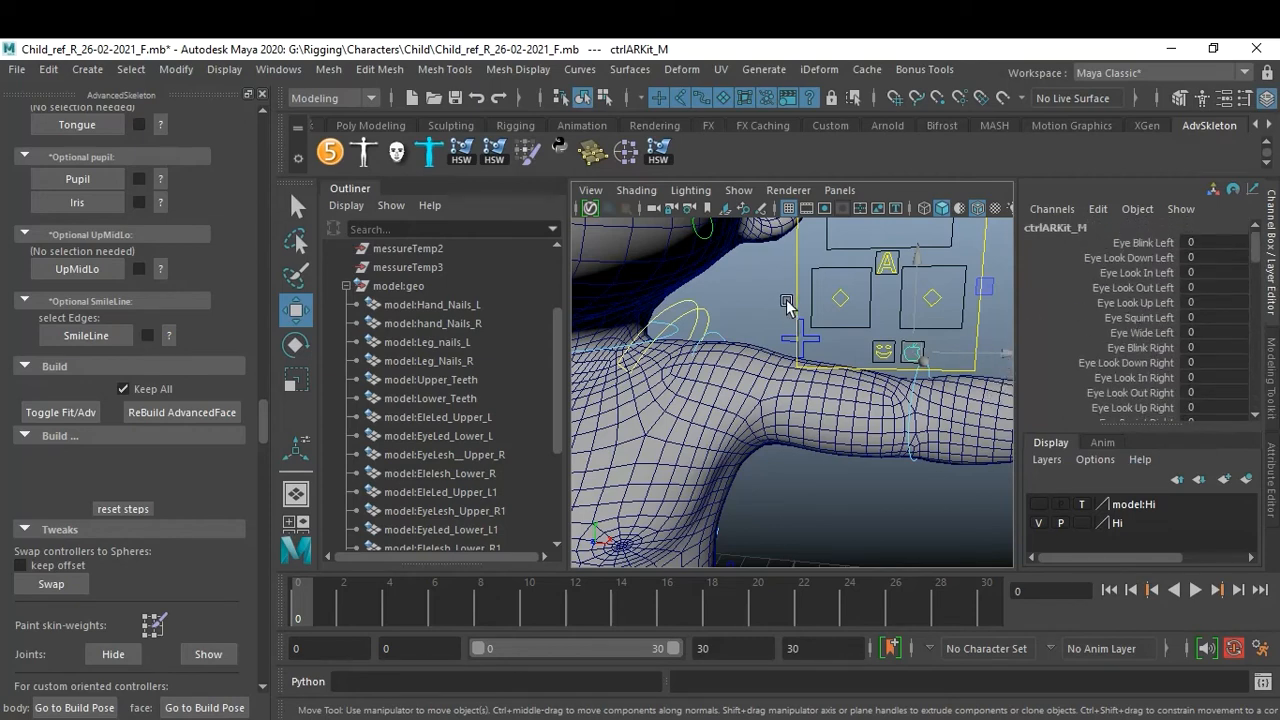
Select the emotions controller, set its Happy channel to 10, and undo the change.
{"action": "left_click", "coordinate": [755, 296]}
{"action": "scroll", "coordinate": [836, 334], "scroll_direction": "down", "scroll_amount": 2}
{"action": "scroll", "coordinate": [831, 347], "scroll_direction": "down", "scroll_amount": 3}
{"action": "left_click_drag", "start_coordinate": [836, 336], "coordinate": [877, 374], "text": "alt"}
{"action": "scroll", "coordinate": [872, 388], "scroll_direction": "up", "scroll_amount": 3}
{"action": "middle_click_drag", "start_coordinate": [872, 388], "coordinate": [917, 404], "text": "alt"}
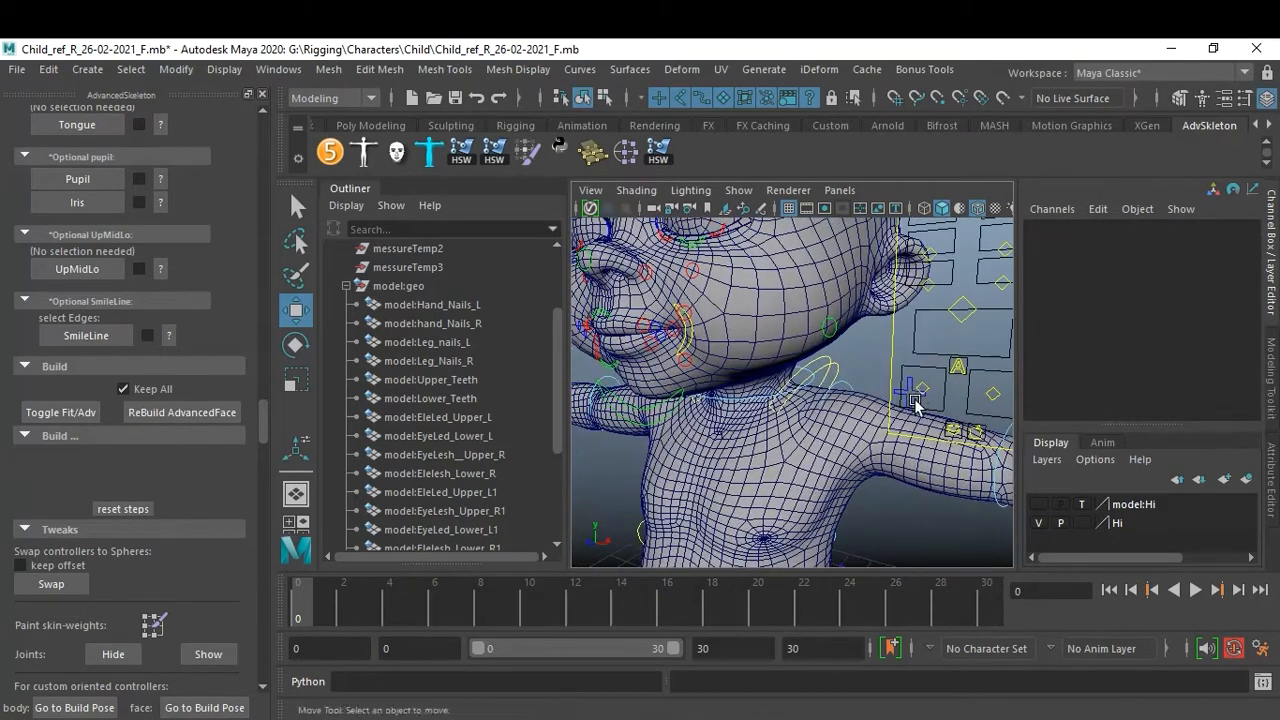
{"action": "left_click_drag", "start_coordinate": [914, 403], "coordinate": [974, 423], "text": "alt"}
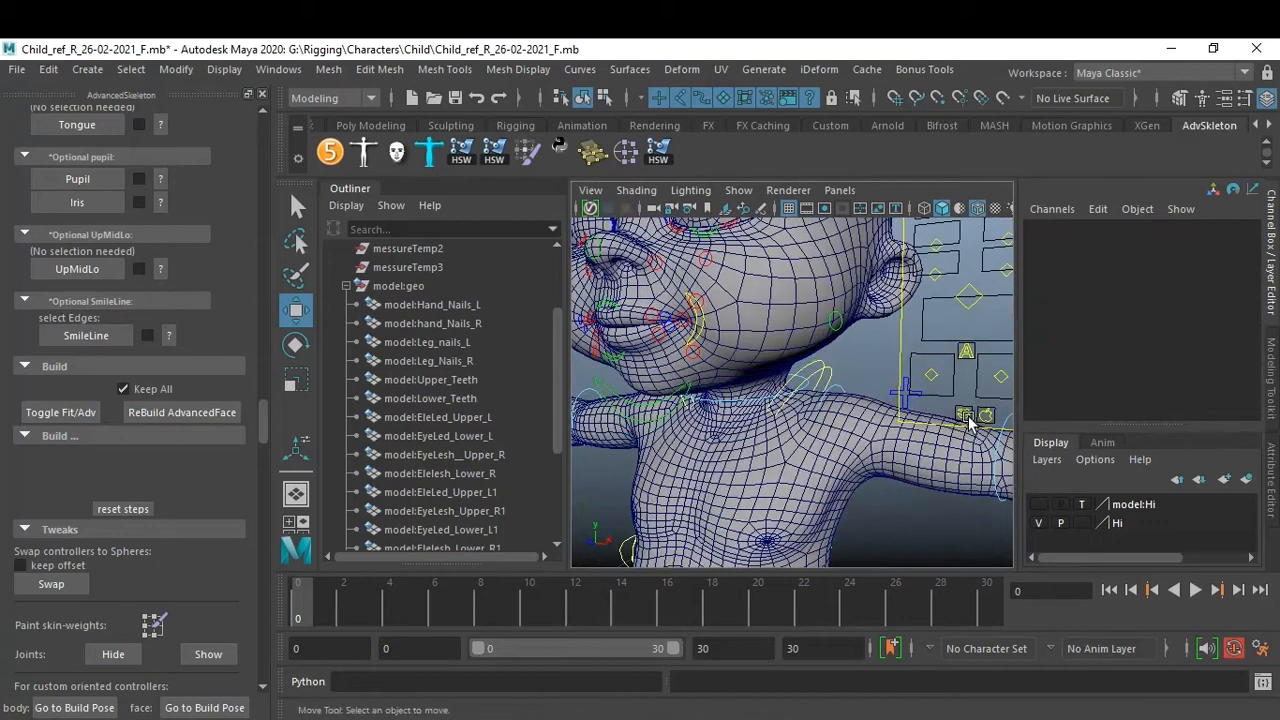
{"action": "left_click", "coordinate": [965, 416]}
{"action": "left_click_drag", "start_coordinate": [993, 289], "coordinate": [852, 337], "text": "alt"}
{"action": "left_click", "coordinate": [1150, 244]}
{"action": "middle_click_drag", "start_coordinate": [791, 335], "coordinate": [903, 336]}
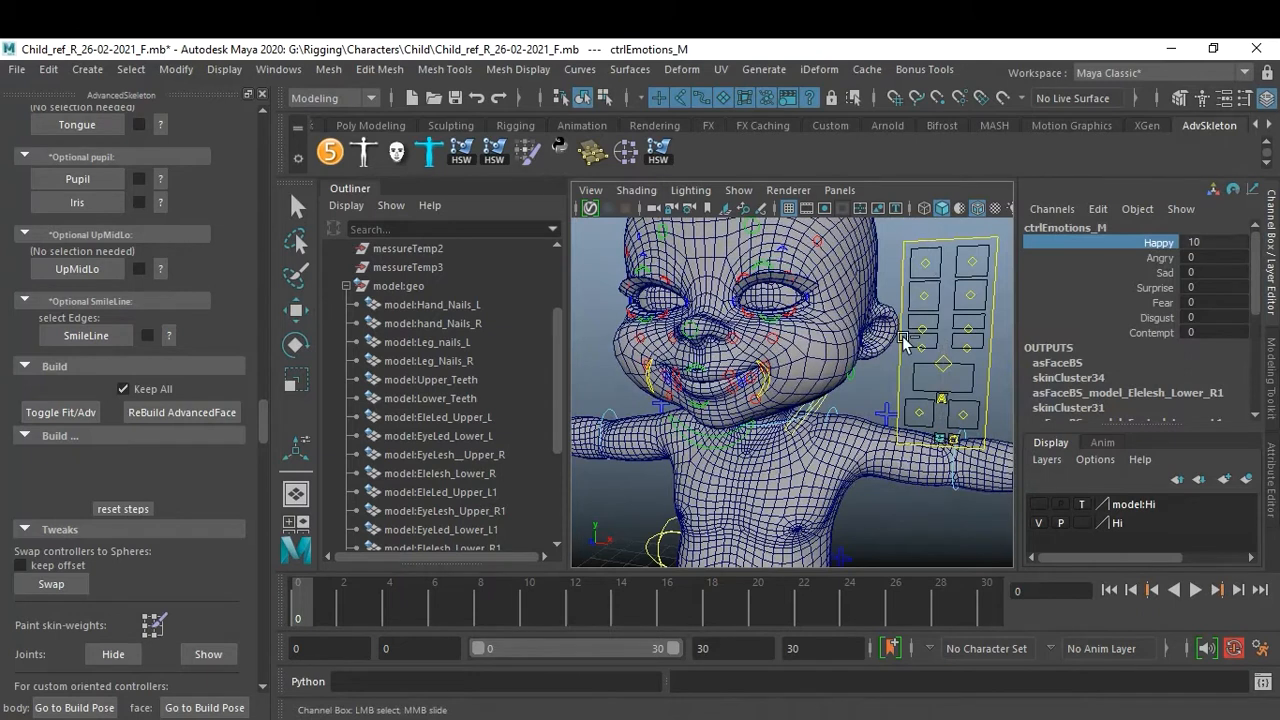
{"action": "key", "text": "ctrl+z"}
Test the Angry and Sad emotion channels by setting each to 10 and undoing.
{"action": "left_click", "coordinate": [1158, 258]}
{"action": "middle_click_drag", "start_coordinate": [753, 435], "coordinate": [850, 437]}
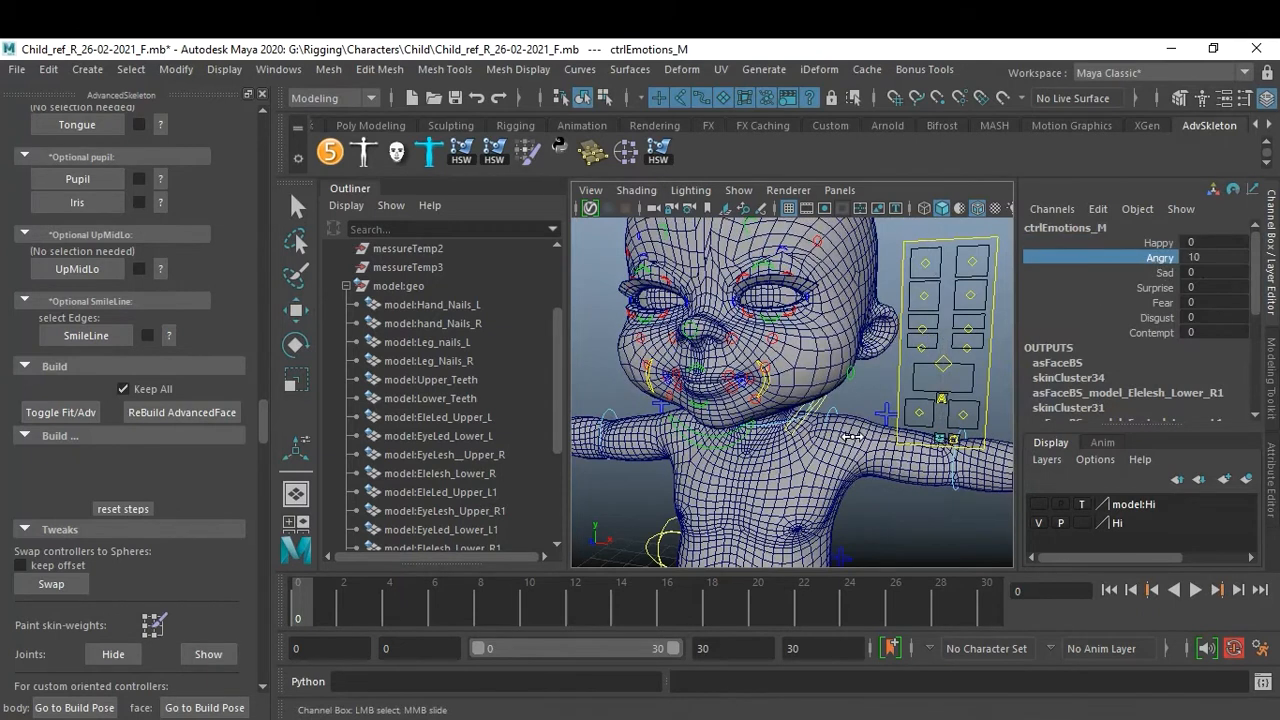
{"action": "key", "text": "ctrl+z"}
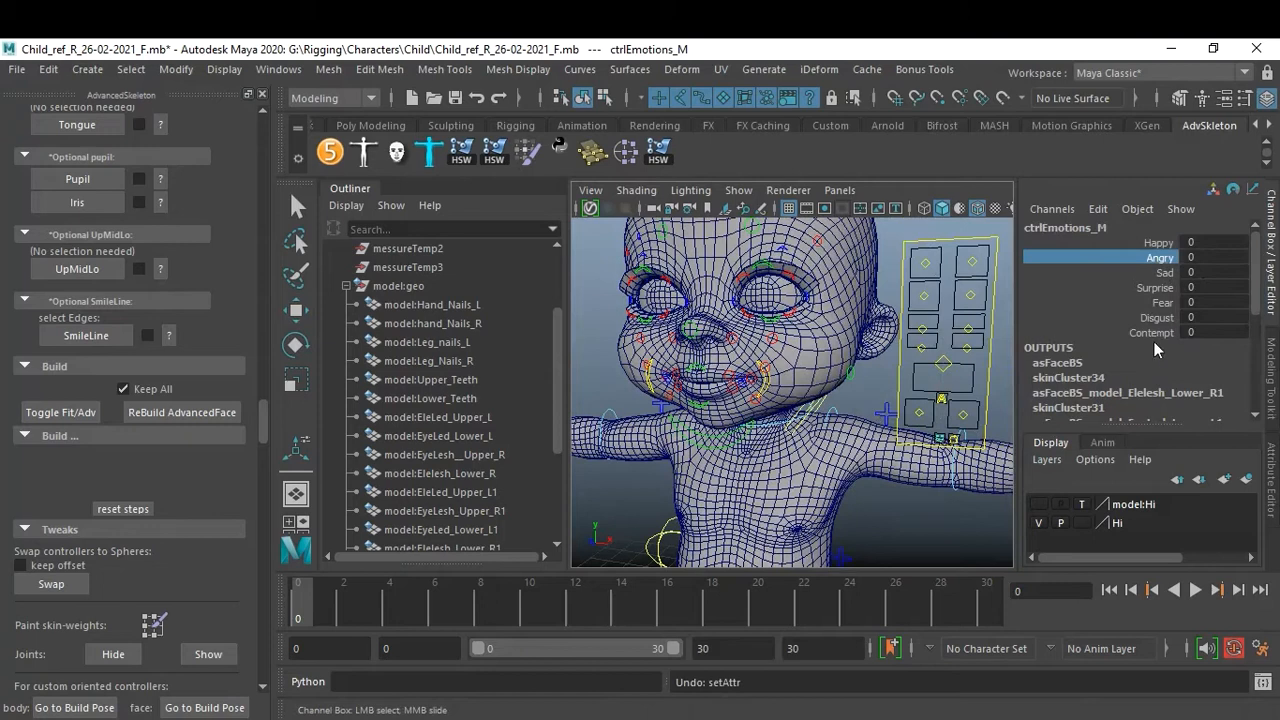
{"action": "left_click", "coordinate": [1163, 272]}
{"action": "middle_click_drag", "start_coordinate": [830, 376], "coordinate": [925, 375]}
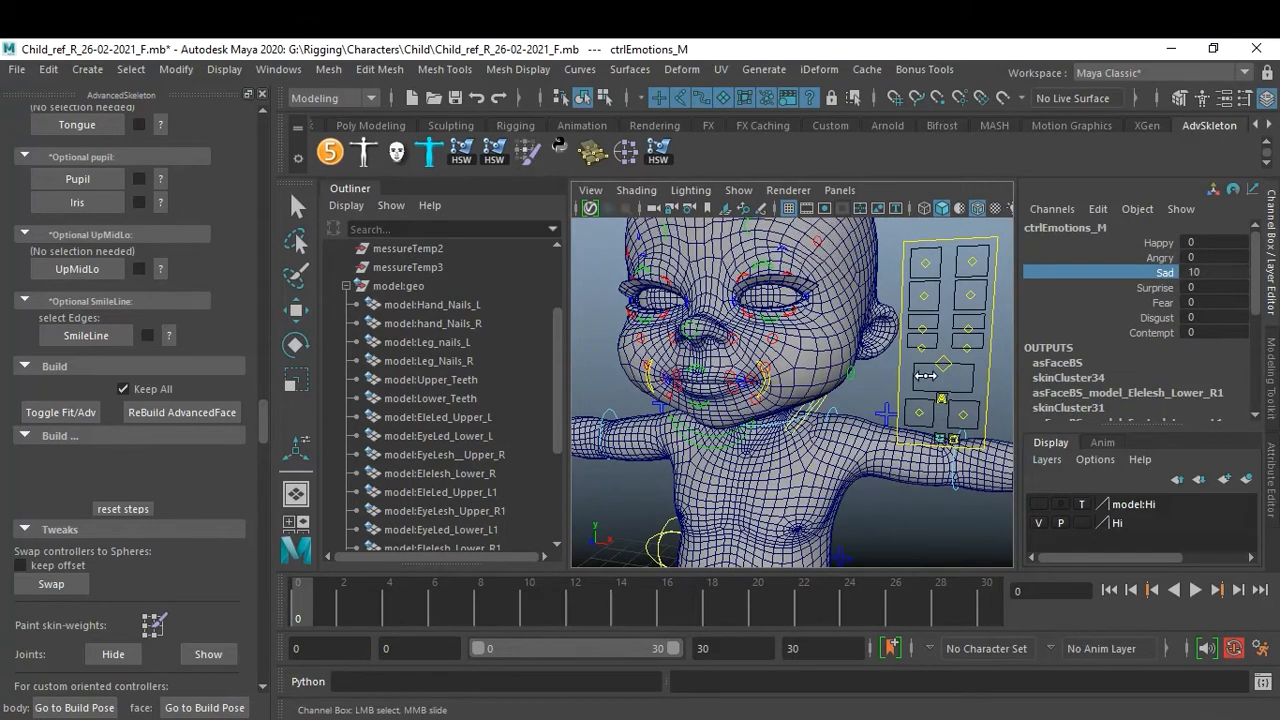
{"action": "key", "text": "ctrl+z"}
Test the Surprise and Fear emotion channels by setting each to 10 and undoing.
{"action": "left_click", "coordinate": [1155, 288]}
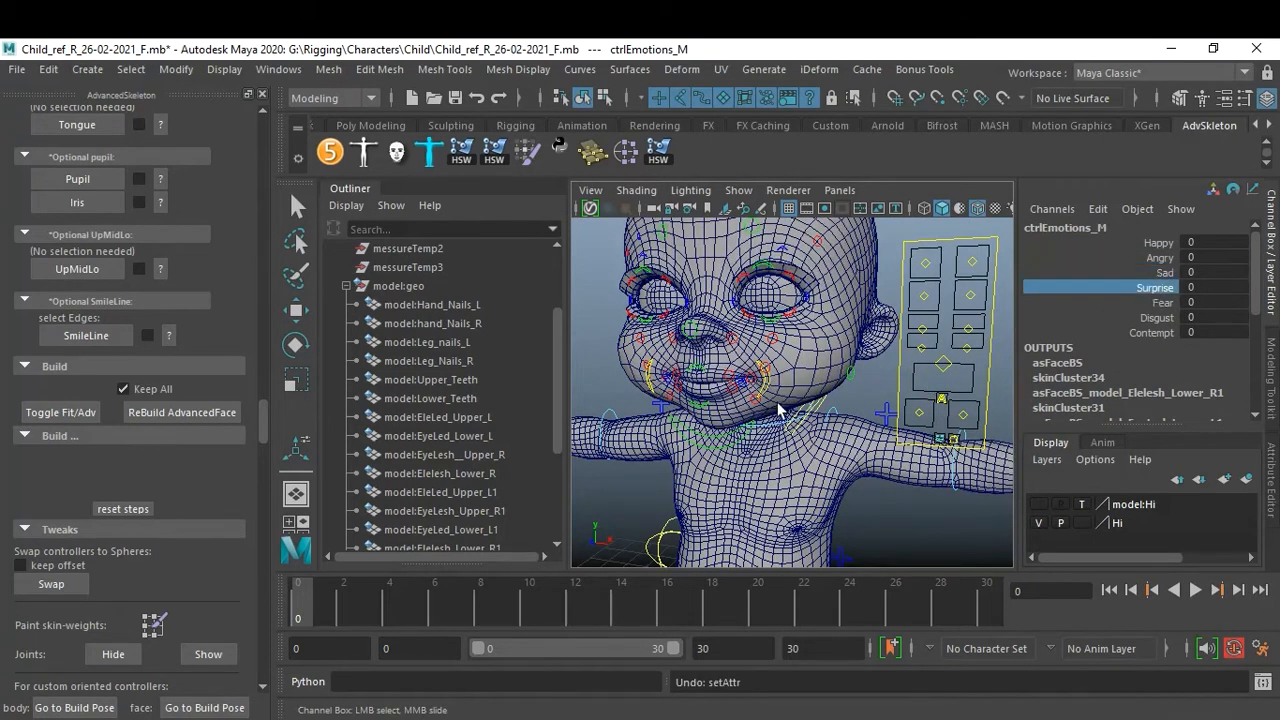
{"action": "middle_click_drag", "start_coordinate": [782, 411], "coordinate": [903, 405]}
{"action": "key", "text": "ctrl+z"}
{"action": "left_click", "coordinate": [1160, 302]}
{"action": "middle_click_drag", "start_coordinate": [776, 370], "coordinate": [905, 370]}
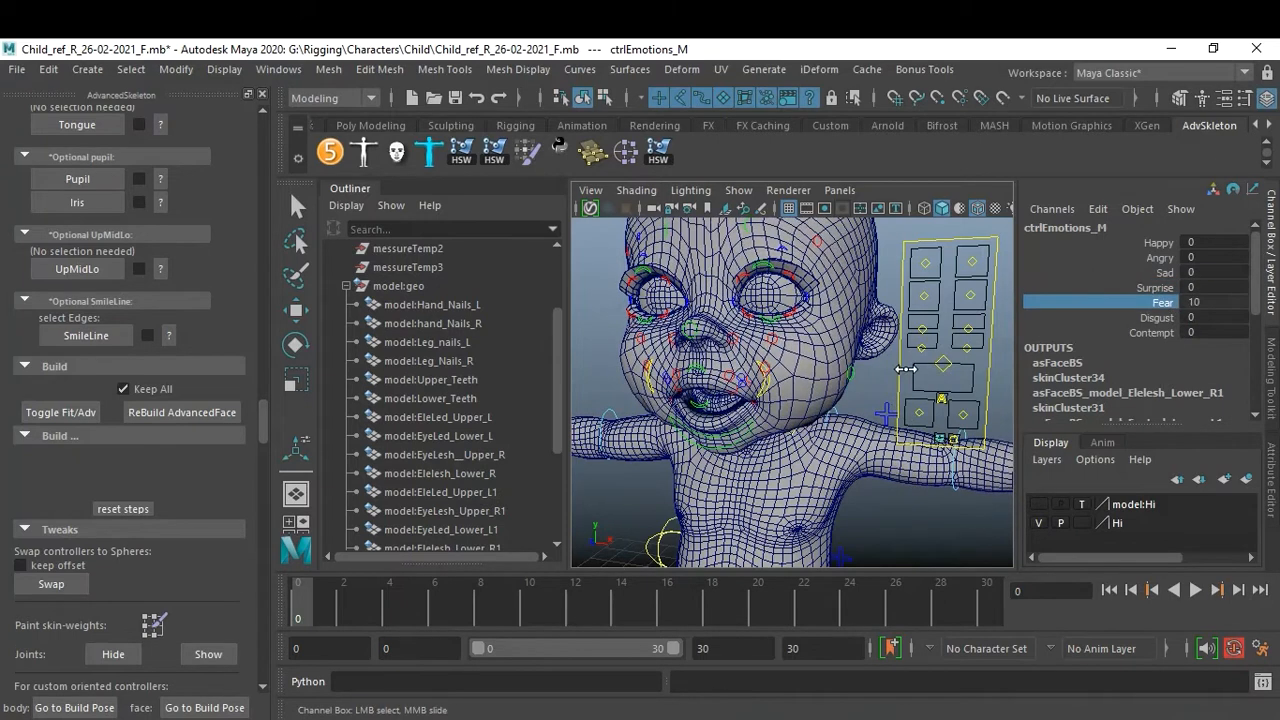
{"action": "key", "text": "ctrl+z"}
Test the Disgust and Contempt emotion channels by sliding each and undoing.
{"action": "left_click", "coordinate": [1157, 317]}
{"action": "middle_click_drag", "start_coordinate": [788, 394], "coordinate": [889, 408]}
{"action": "key", "text": "ctrl+z"}
{"action": "left_click", "coordinate": [1151, 332]}
{"action": "middle_click_drag", "start_coordinate": [672, 430], "coordinate": [885, 442]}
{"action": "key", "text": "ctrl+z"}
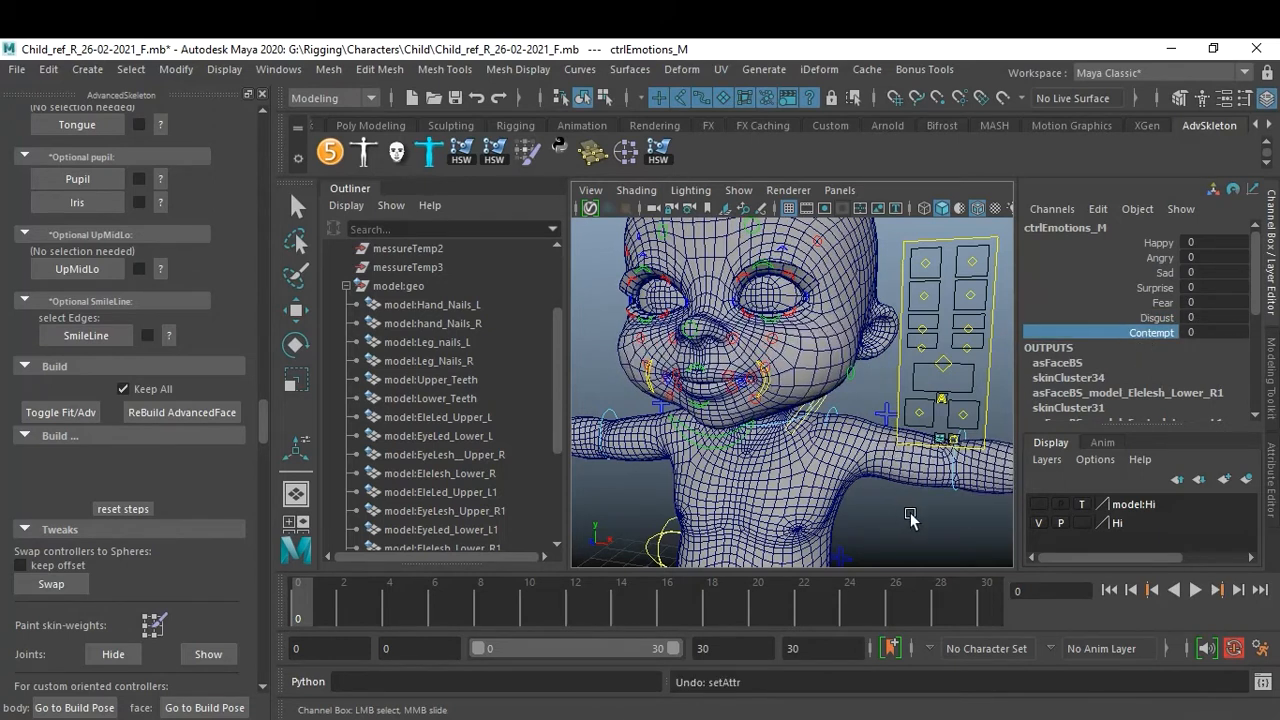
Save the rigged scene.
{"action": "right_click_drag", "start_coordinate": [902, 466], "coordinate": [820, 457], "text": "alt"}
{"action": "left_click_drag", "start_coordinate": [820, 457], "coordinate": [797, 457], "text": "alt"}
{"action": "middle_click_drag", "start_coordinate": [838, 462], "coordinate": [860, 450], "text": "alt"}
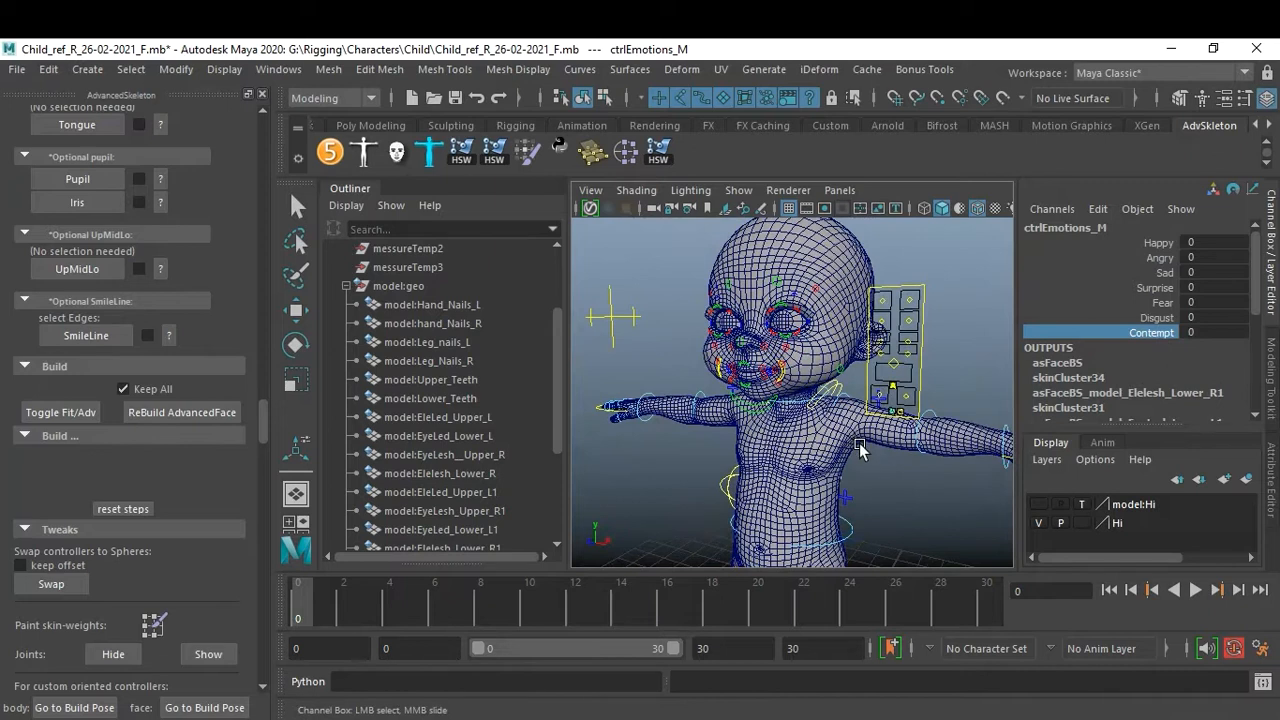
{"action": "left_click_drag", "start_coordinate": [860, 450], "coordinate": [849, 449], "text": "alt"}
{"action": "key", "text": "ctrl+s"}
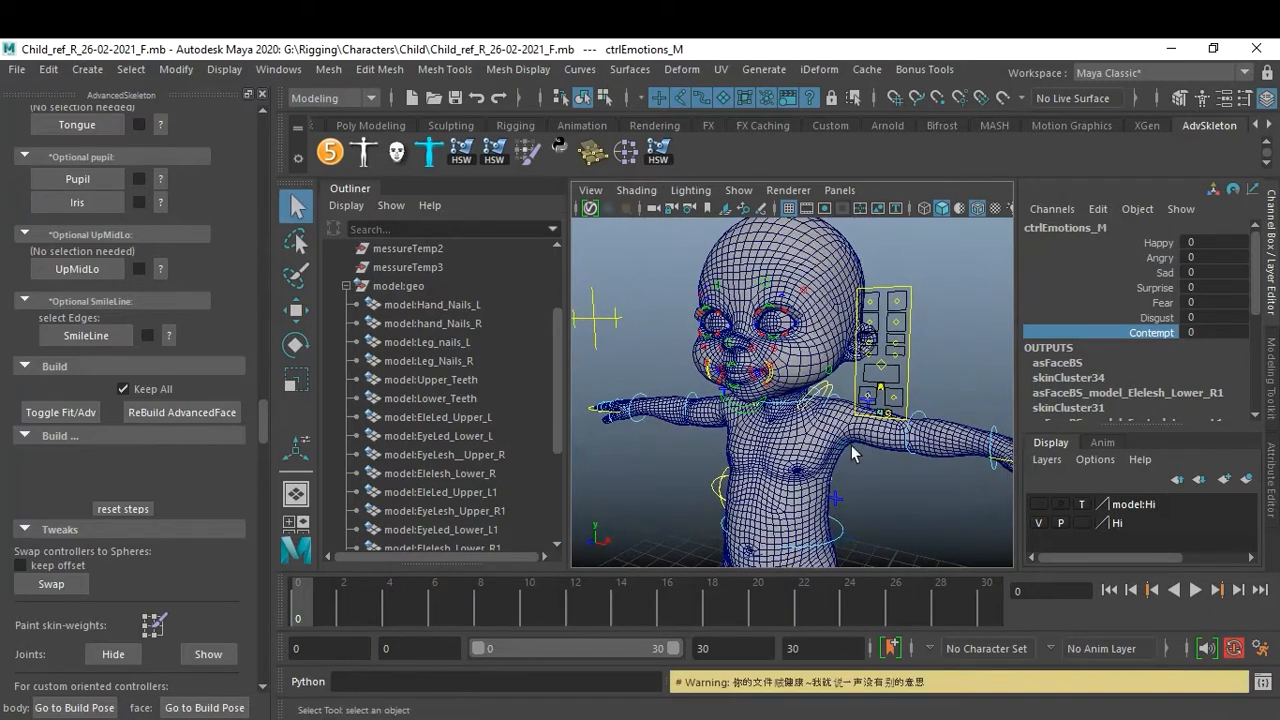
Clear the selection and publish the rig with AdvancedSkeleton's Publish function.
{"action": "left_click", "coordinate": [345, 286]}
{"action": "left_click", "coordinate": [634, 480]}
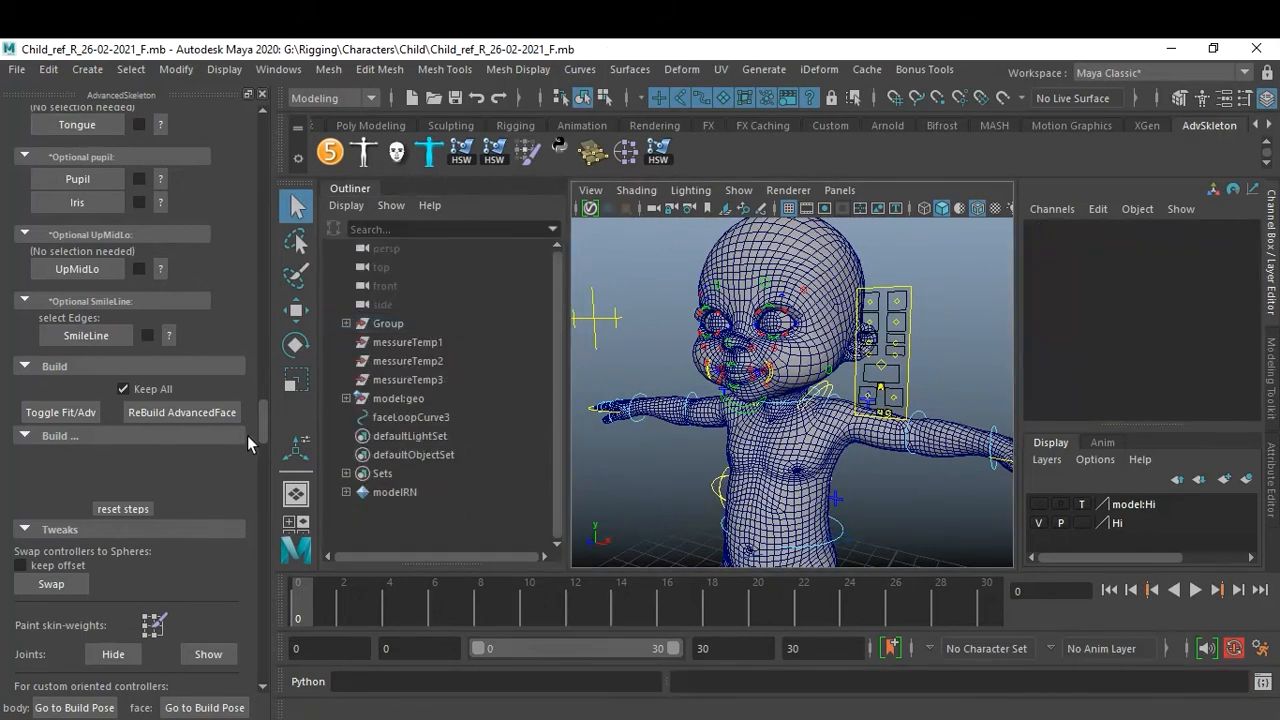
{"action": "left_click_drag", "start_coordinate": [261, 429], "coordinate": [265, 641]}
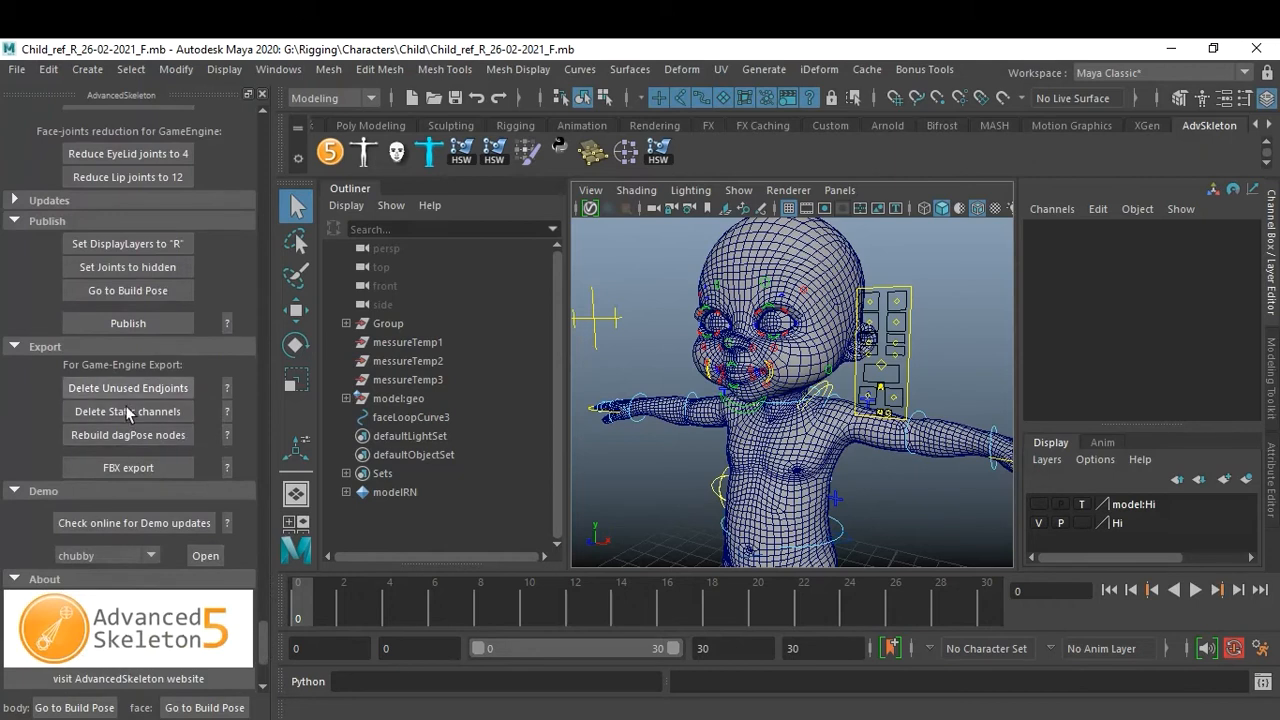
{"action": "left_click", "coordinate": [134, 323]}
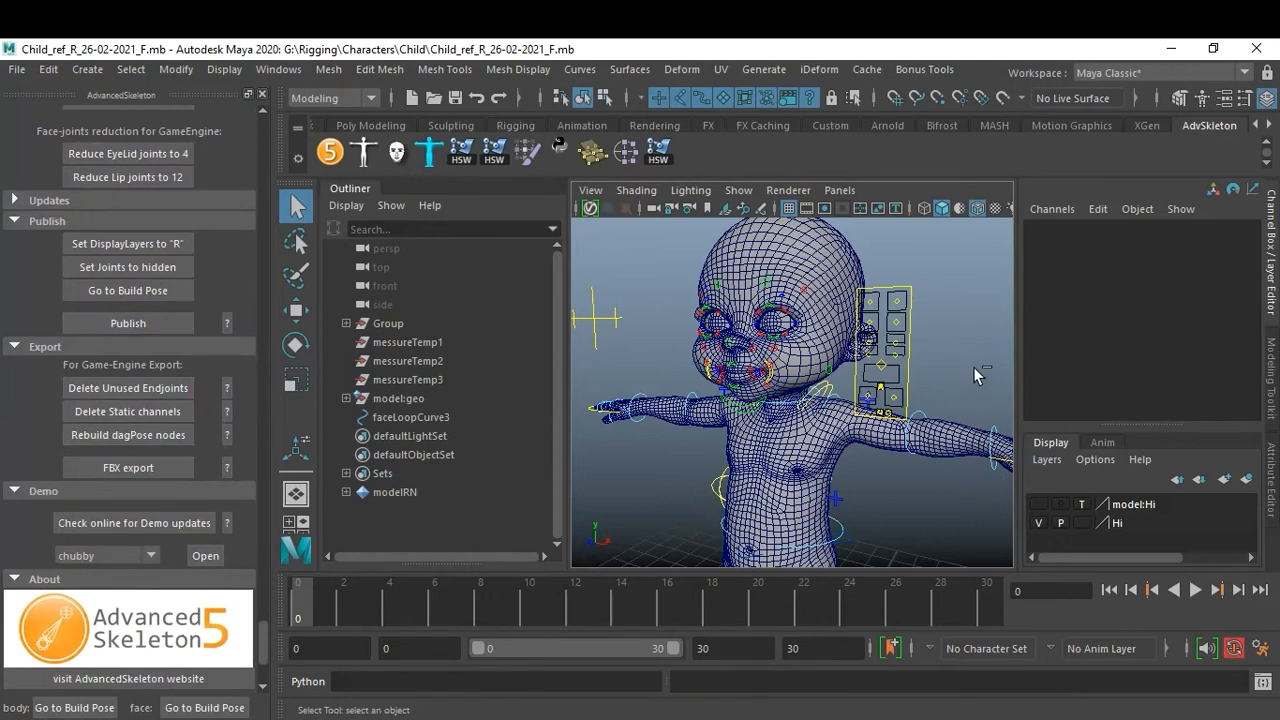
Open the published file Child_ref_R_26-02-2021_F_Published.mb.
{"action": "key", "text": "ctrl+o"}
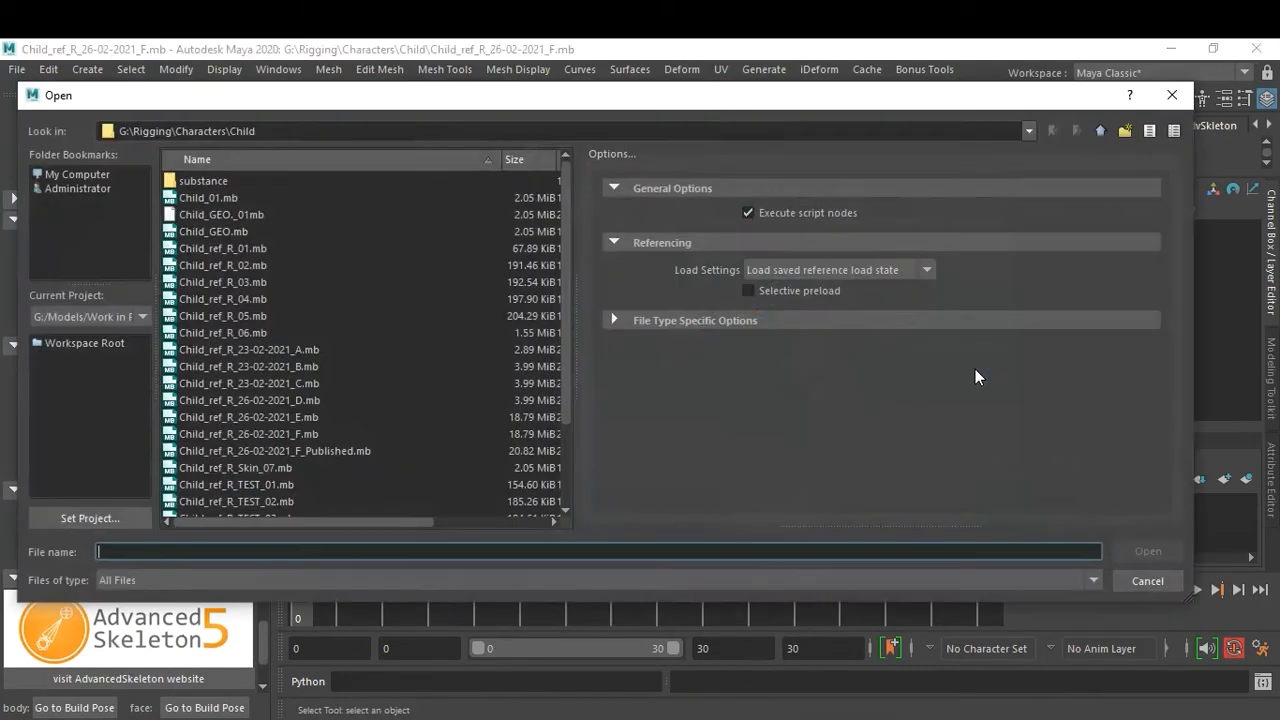
{"action": "double_click", "coordinate": [332, 451]}
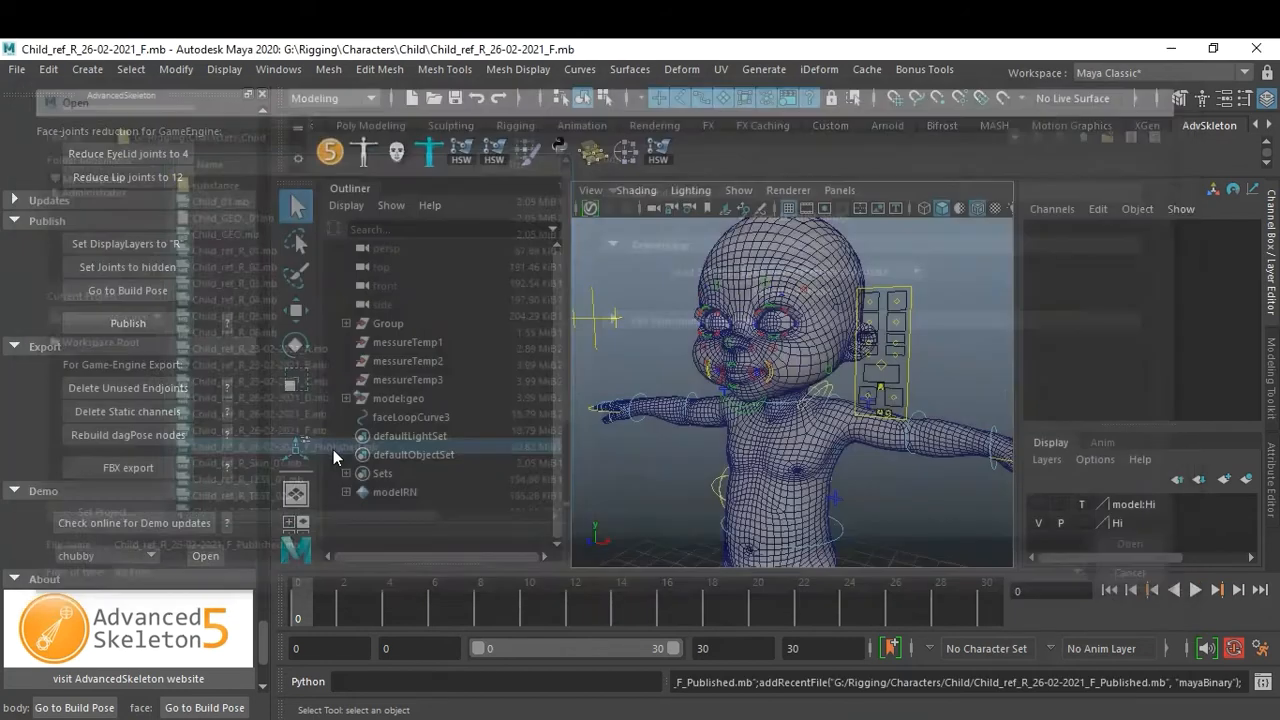